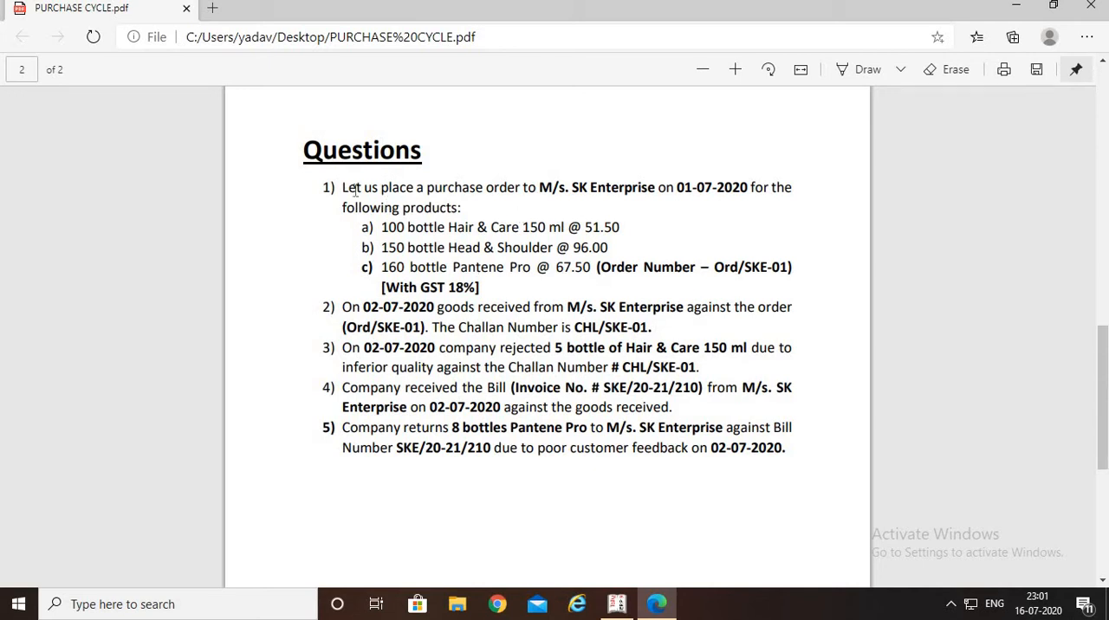
# Read the first question's purchase order details in PURCHASE CYCLE.pdf and switch to Tally.ERP 9
pyautogui.moveTo(333, 187); pyautogui.dragTo(799, 255)
pyautogui.click(805, 240)
pyautogui.click(618, 605)
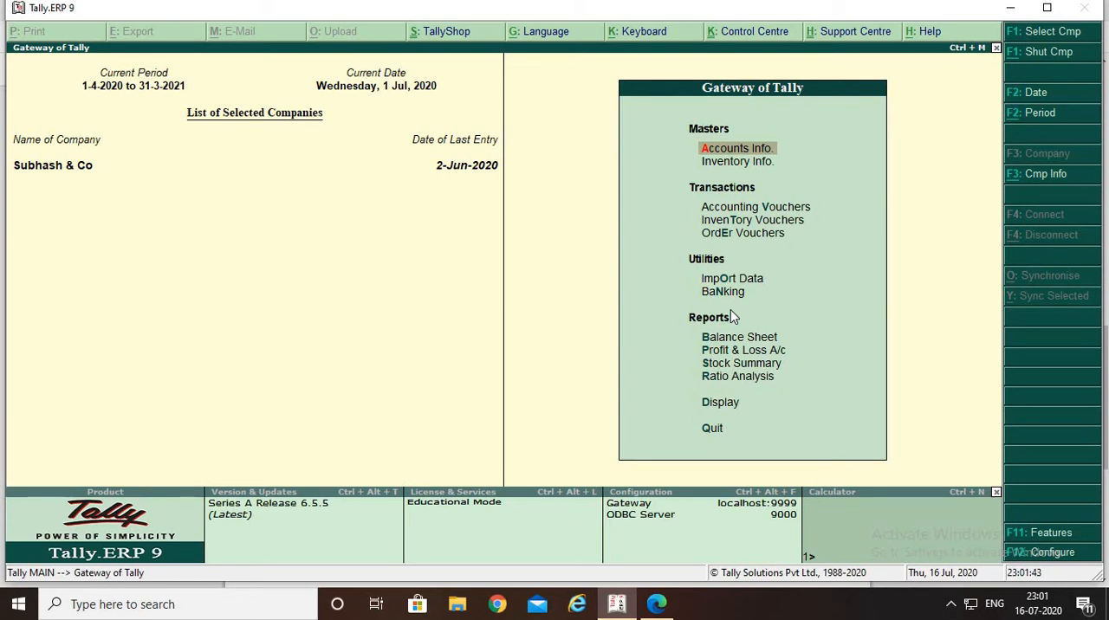
# Check the purchase and sales order processing options in the company's inventory features
pyautogui.press('F11')
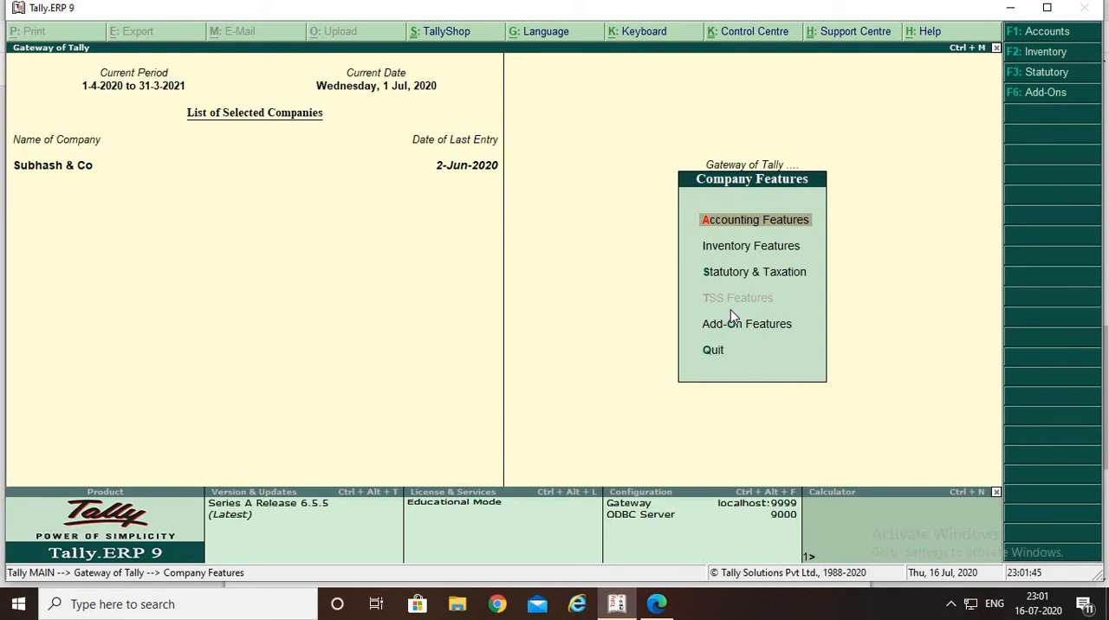
pyautogui.press('i')
pyautogui.press('Return')
pyautogui.press('Return')
pyautogui.press('Return')
pyautogui.press('Return')
pyautogui.press('Return')
pyautogui.press('Return')
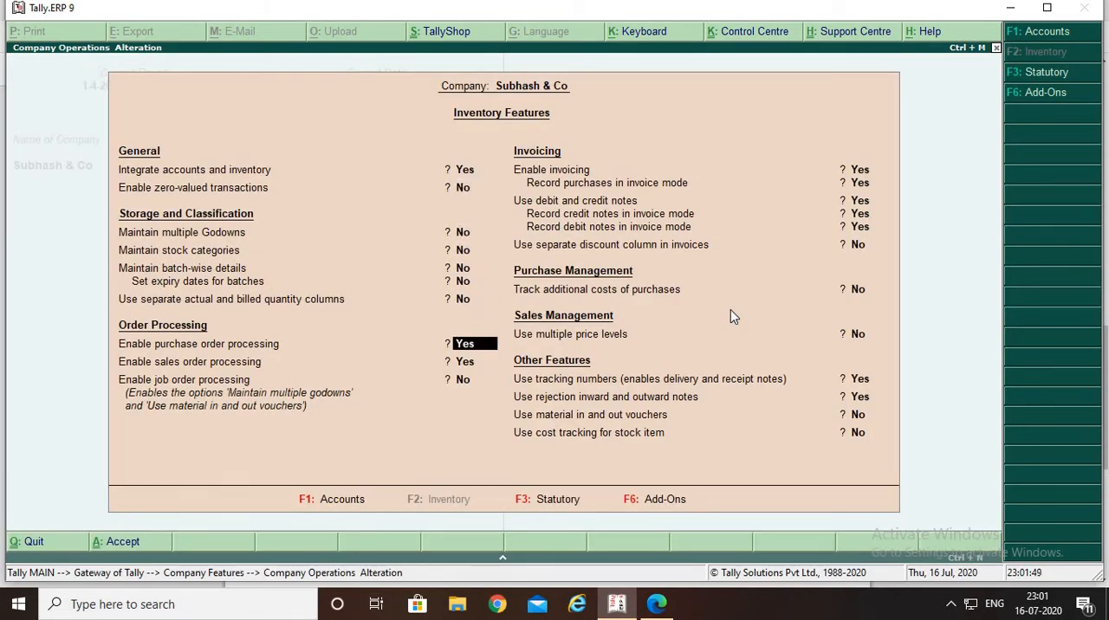
pyautogui.press('Return')
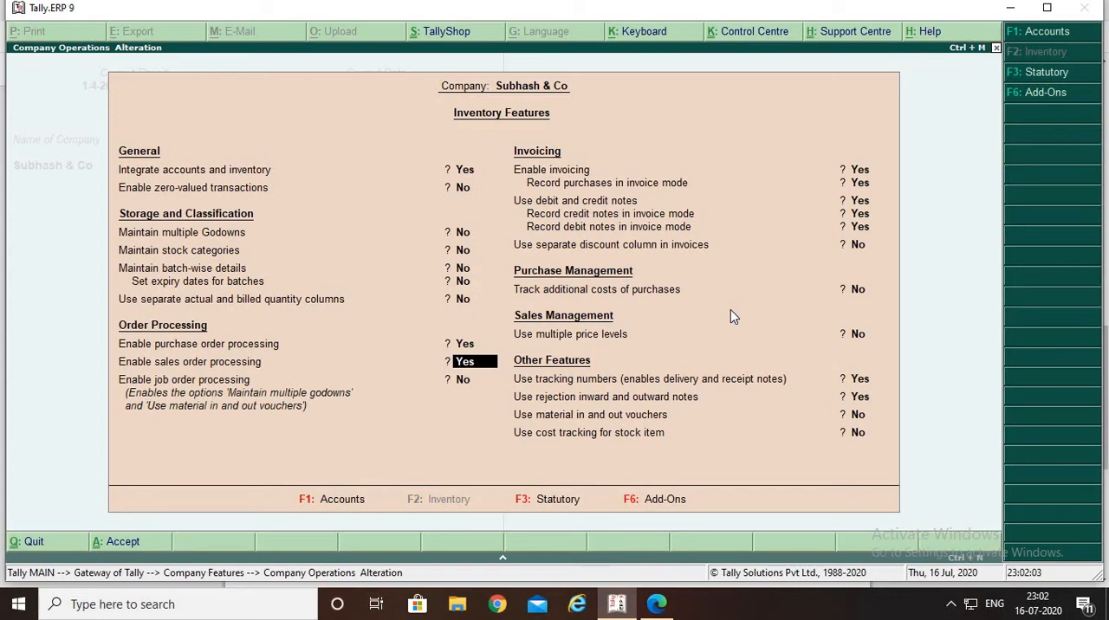
pyautogui.press('Return')
# Review the invoicing, tracking number and rejection note options, accept the inventory features and return to the Gateway of Tally
pyautogui.press('Return')
pyautogui.press('Return')
pyautogui.press('Return')
pyautogui.press('Return')
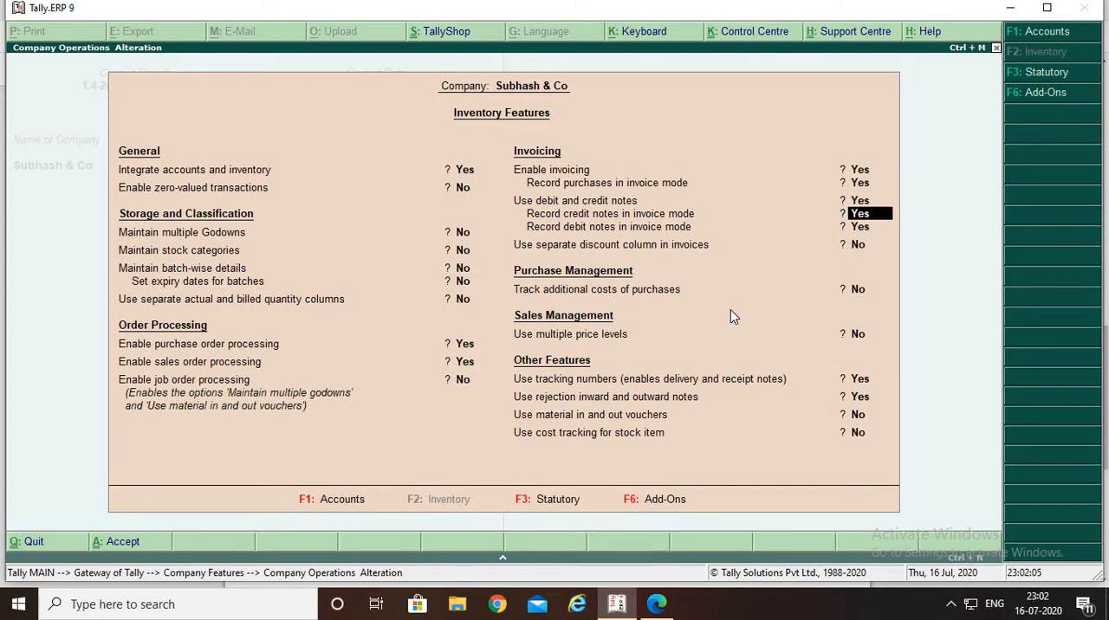
pyautogui.press('Return')
pyautogui.press('Return')
pyautogui.press('Return')
pyautogui.press('Return')
pyautogui.press('Return')
pyautogui.press('Return')
pyautogui.press('Return')
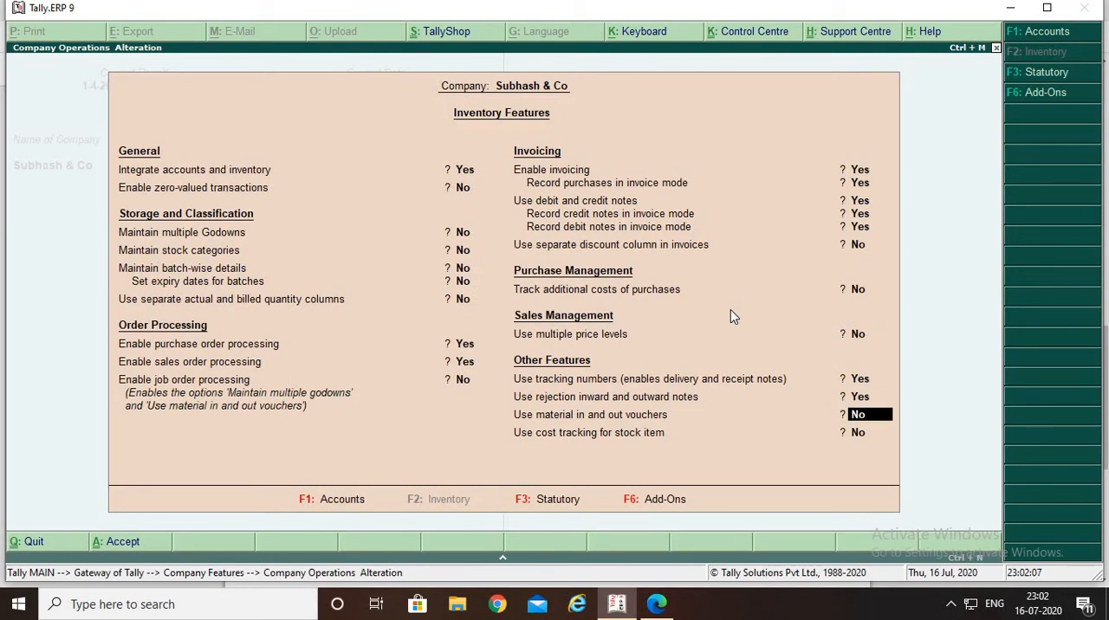
pyautogui.press('Up')
pyautogui.press('Up')
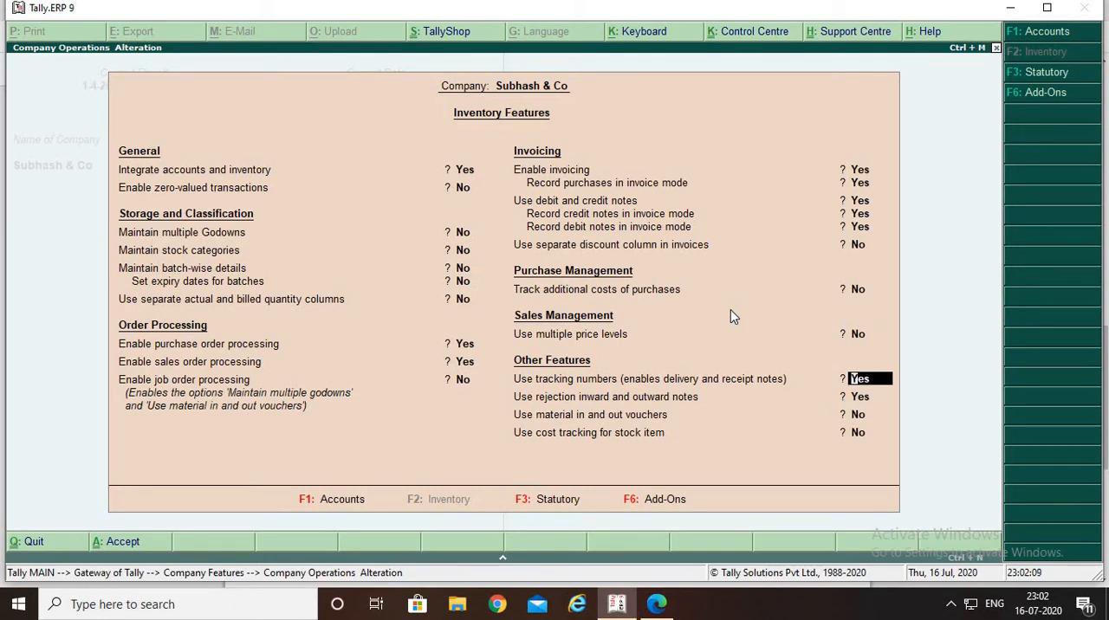
pyautogui.press('Return')
pyautogui.press('Return')
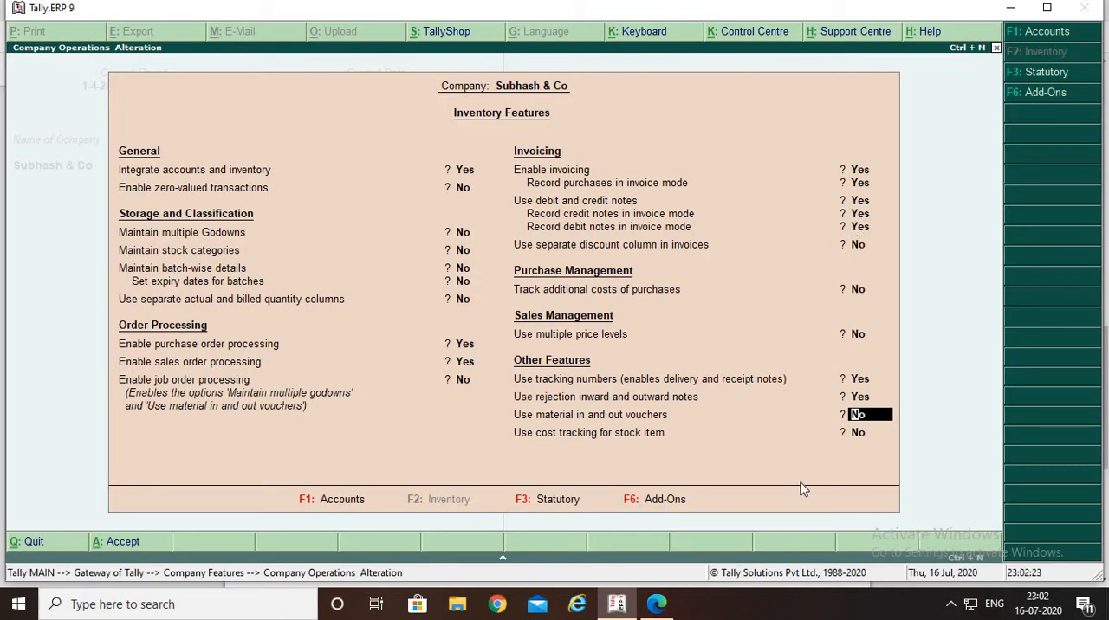
pyautogui.press('Return')
pyautogui.press('Return')
pyautogui.press('Return')
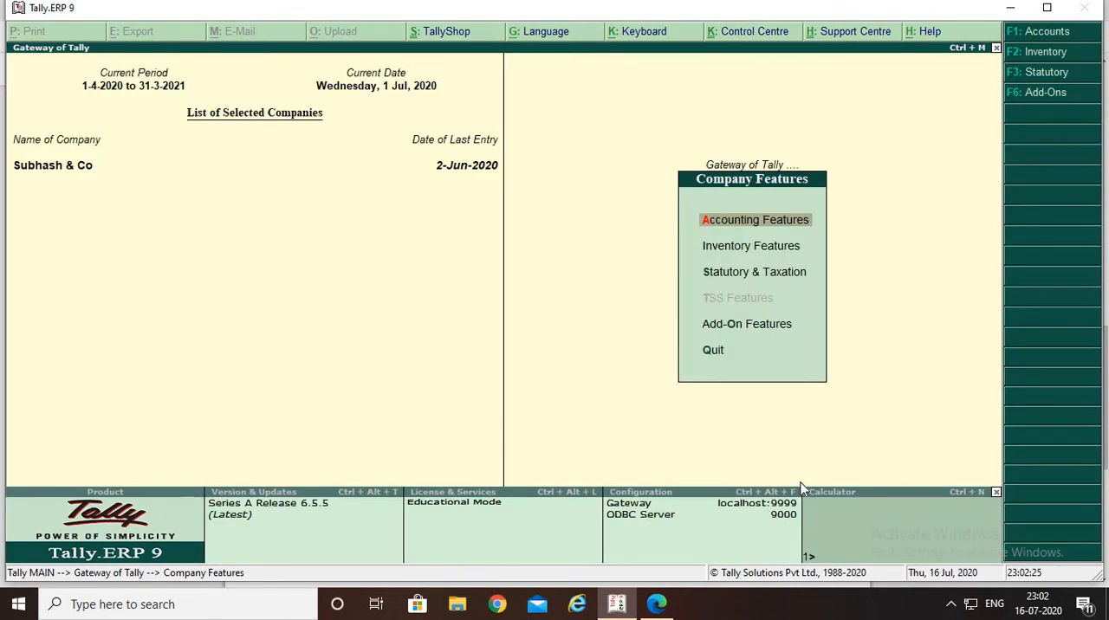
pyautogui.press('Escape')
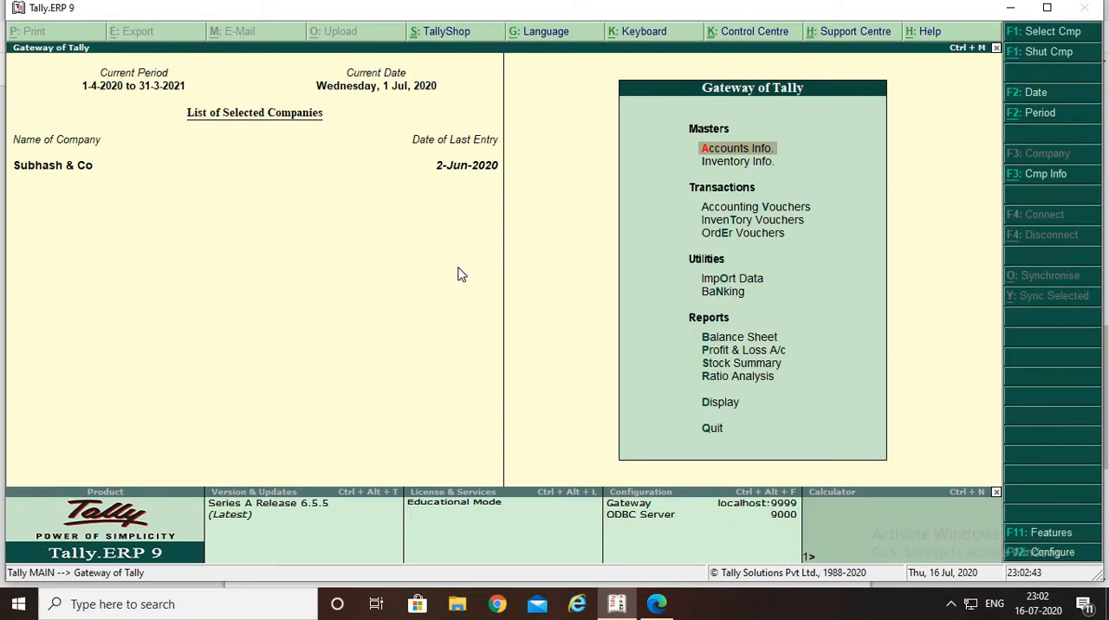
# Check the company's list of stock items for the products named in the PDF's purchase order question
pyautogui.hotkey('alt', 'Tab')
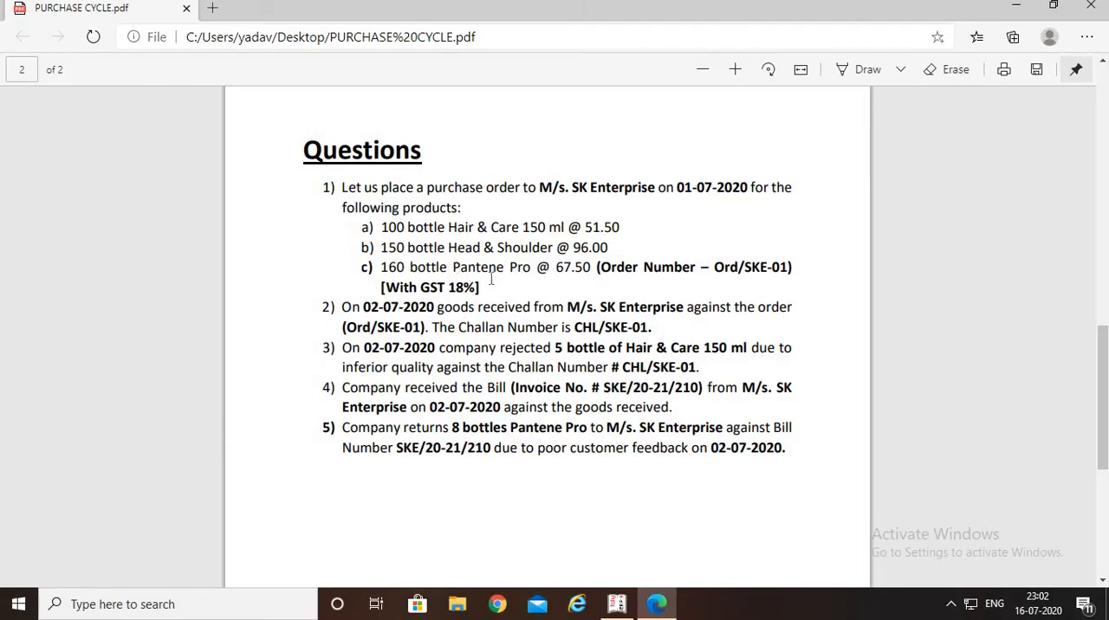
pyautogui.hotkey('alt', 'Tab')
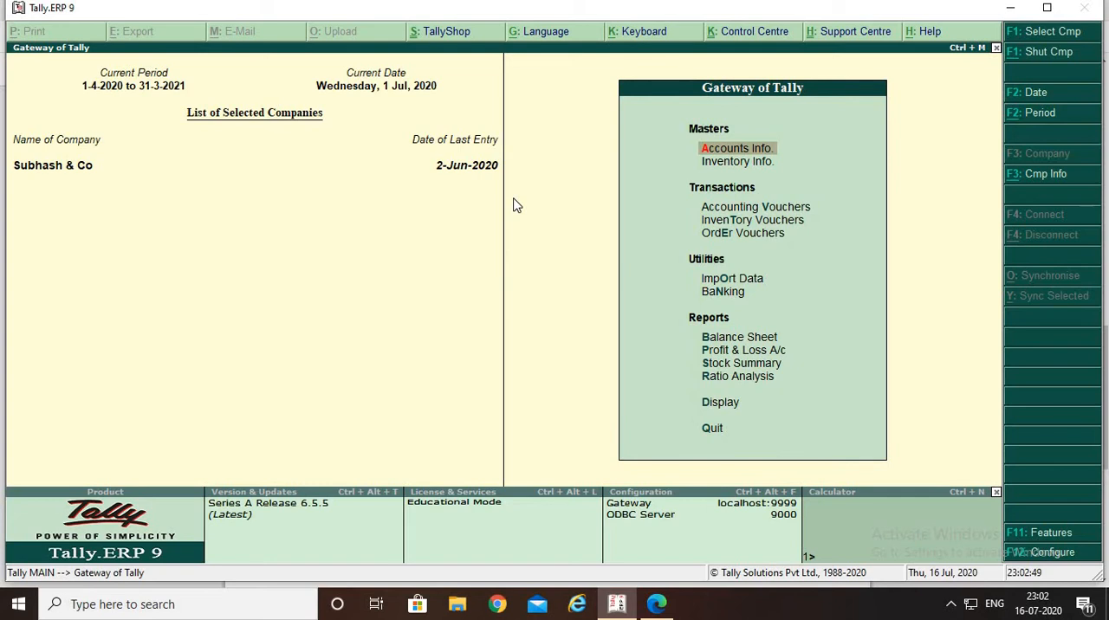
pyautogui.press('Down')
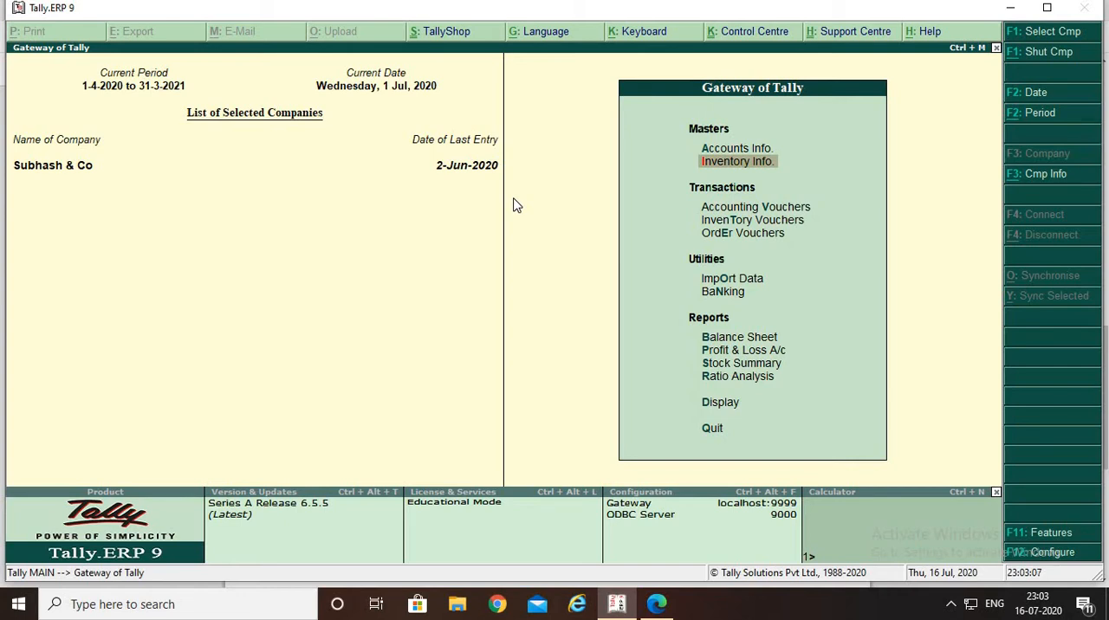
pyautogui.press('Return')
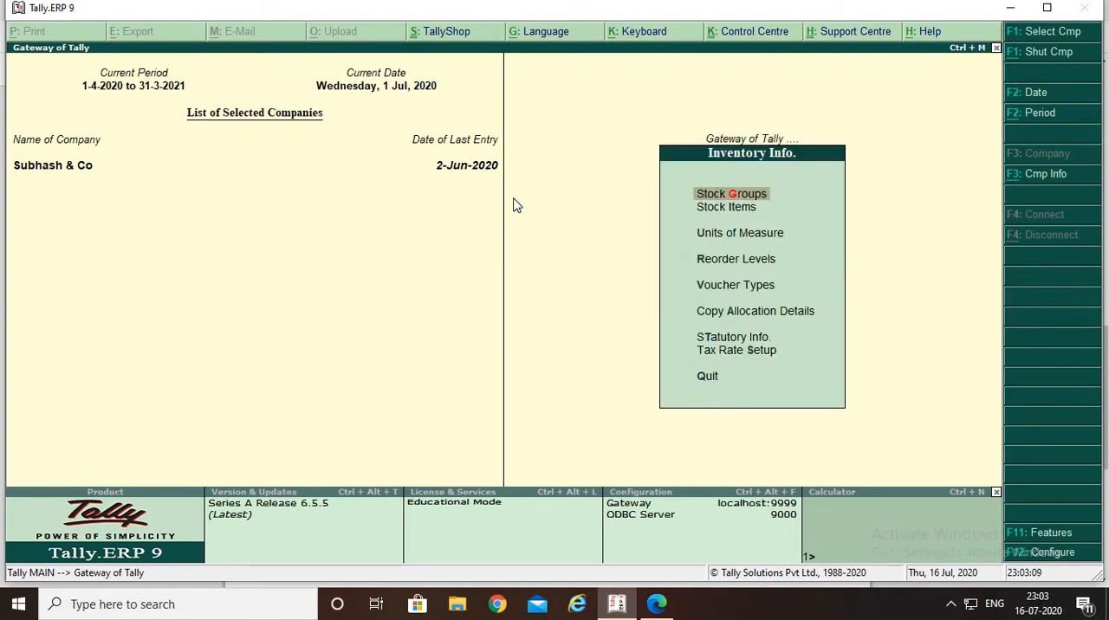
pyautogui.press('Down')
pyautogui.press('Return')
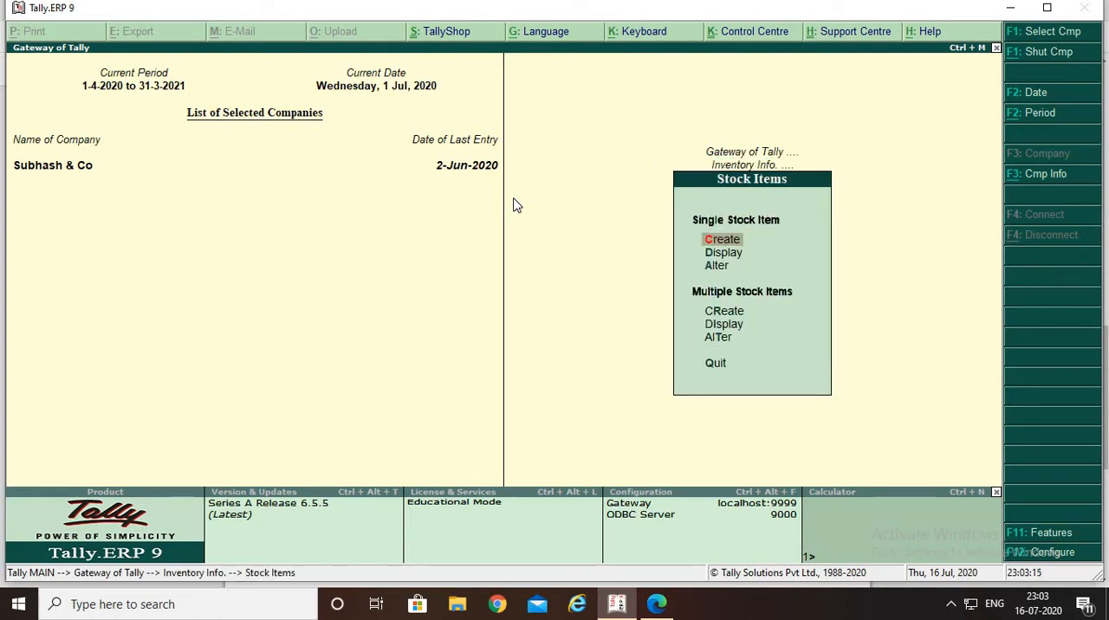
pyautogui.press('Escape')
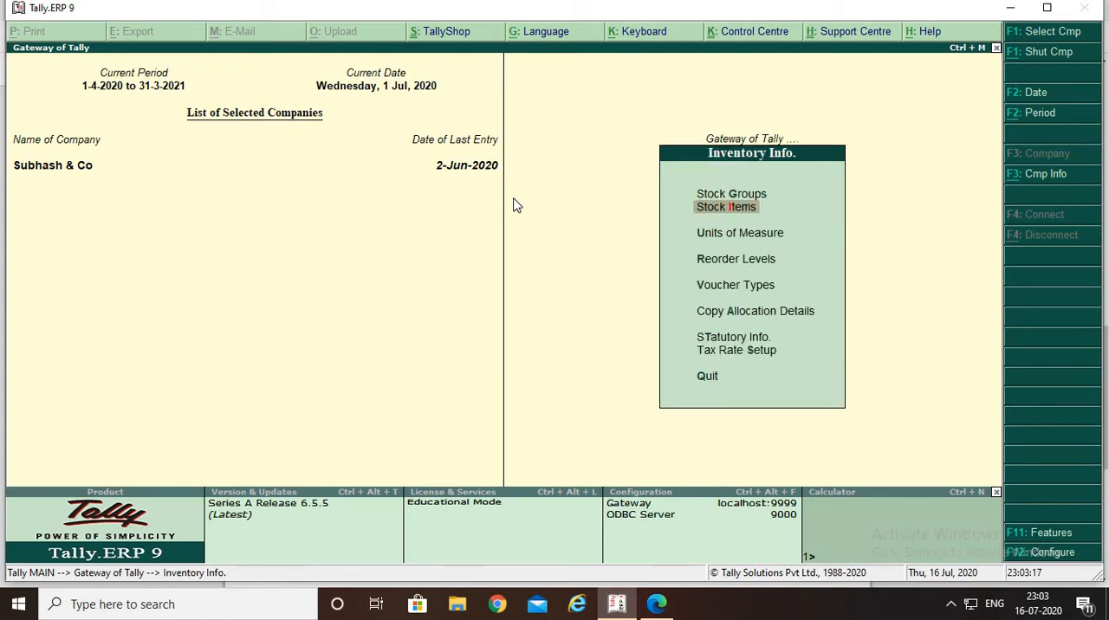
pyautogui.press('Down')
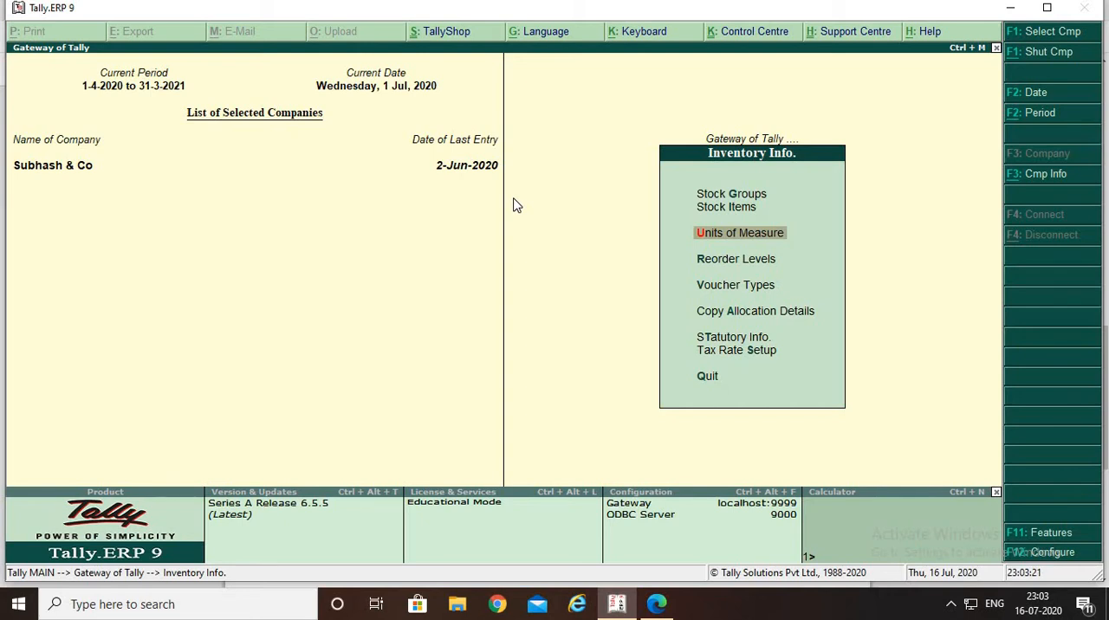
pyautogui.press('Up')
pyautogui.press('Return')
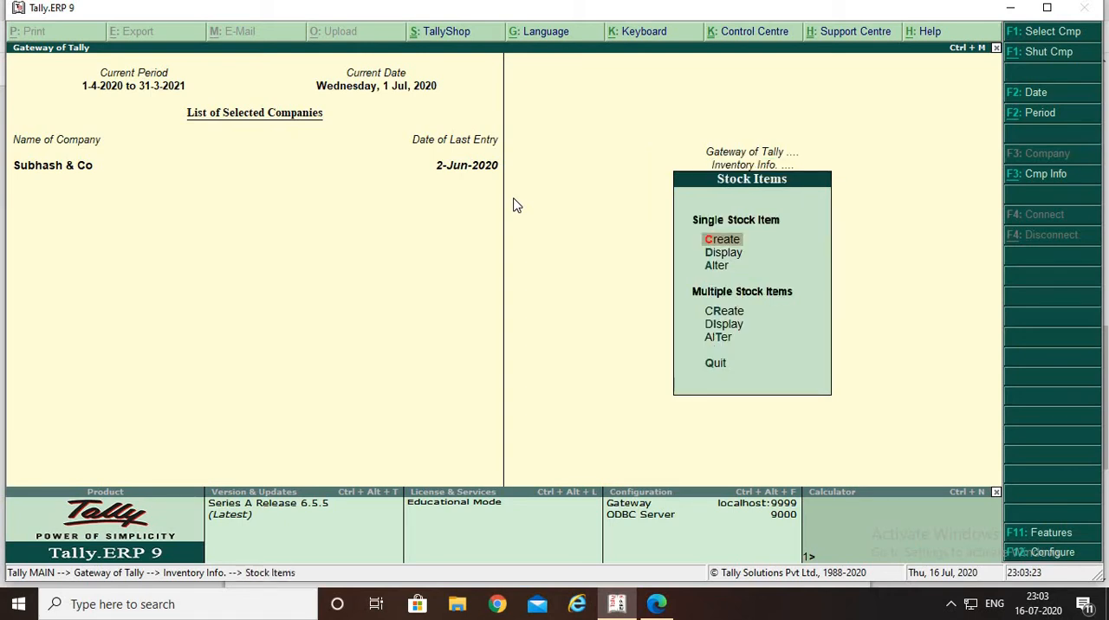
pyautogui.press('Down')
pyautogui.press('Return')
pyautogui.press('Down')
pyautogui.press('Down')
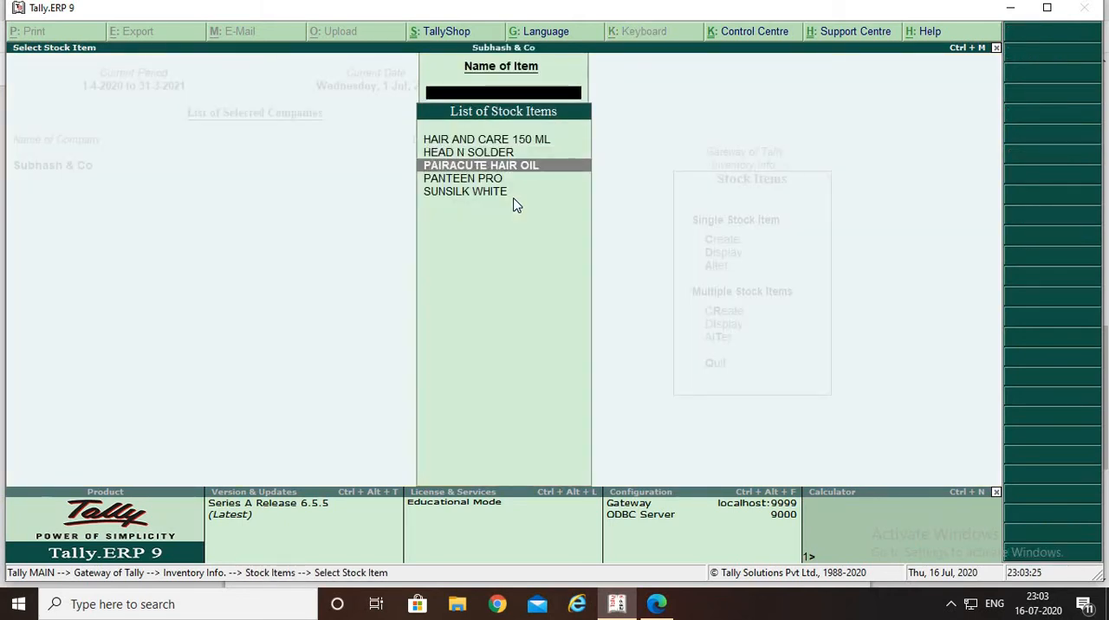
pyautogui.press('Down')
pyautogui.press('Down')
pyautogui.press('Up')
pyautogui.press('Up')
pyautogui.press('Up')
pyautogui.press('Up')
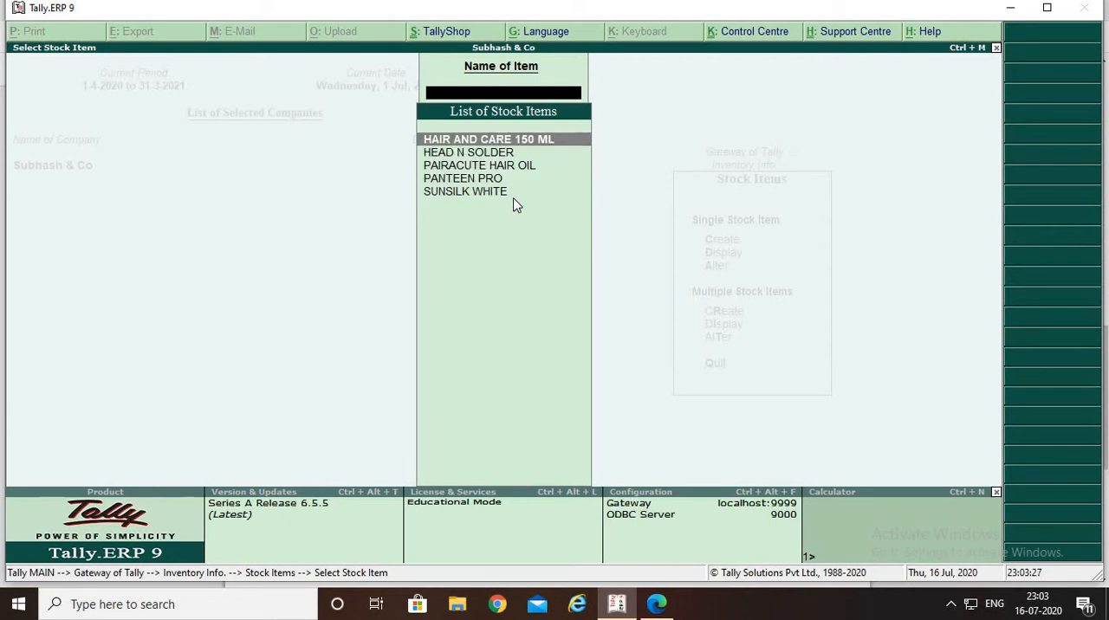
pyautogui.press('Down')
pyautogui.press('Down')
pyautogui.press('Down')
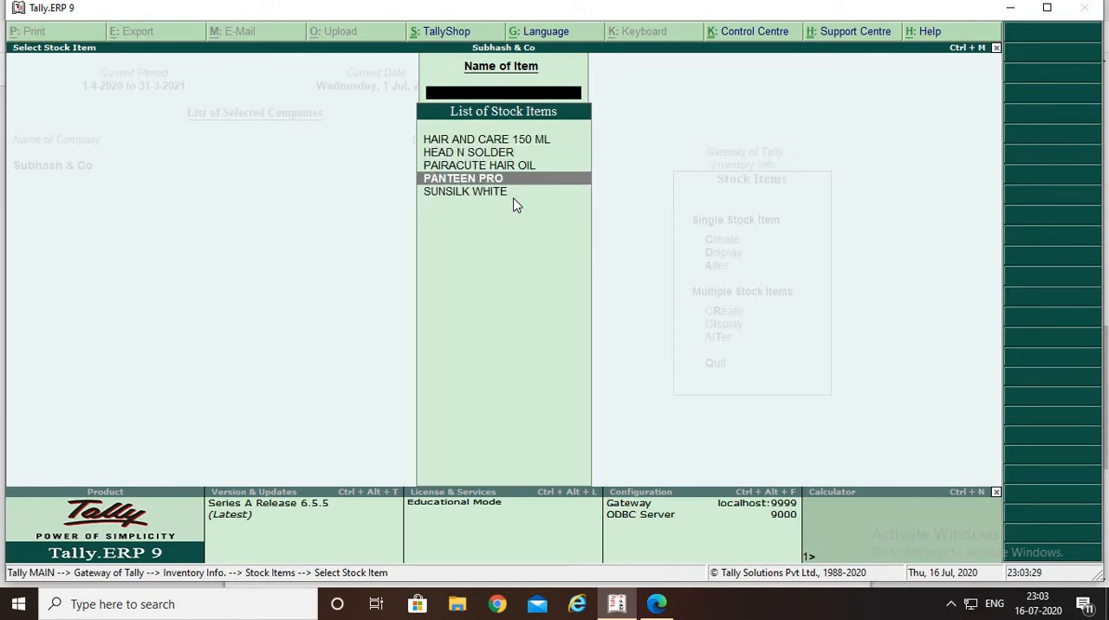
pyautogui.press('Escape')
pyautogui.press('Escape')
pyautogui.press('Escape')
pyautogui.press('Escape')
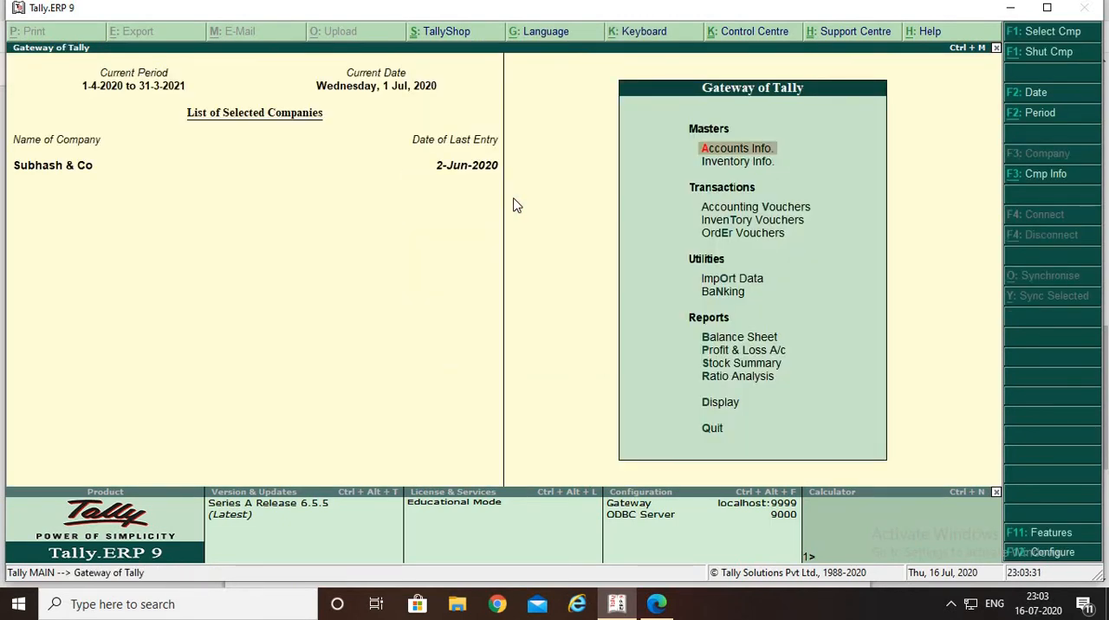
# Open order voucher creation for Subhash & Co
pyautogui.press('Down')
pyautogui.press('Down')
pyautogui.press('Down')
pyautogui.press('Down')
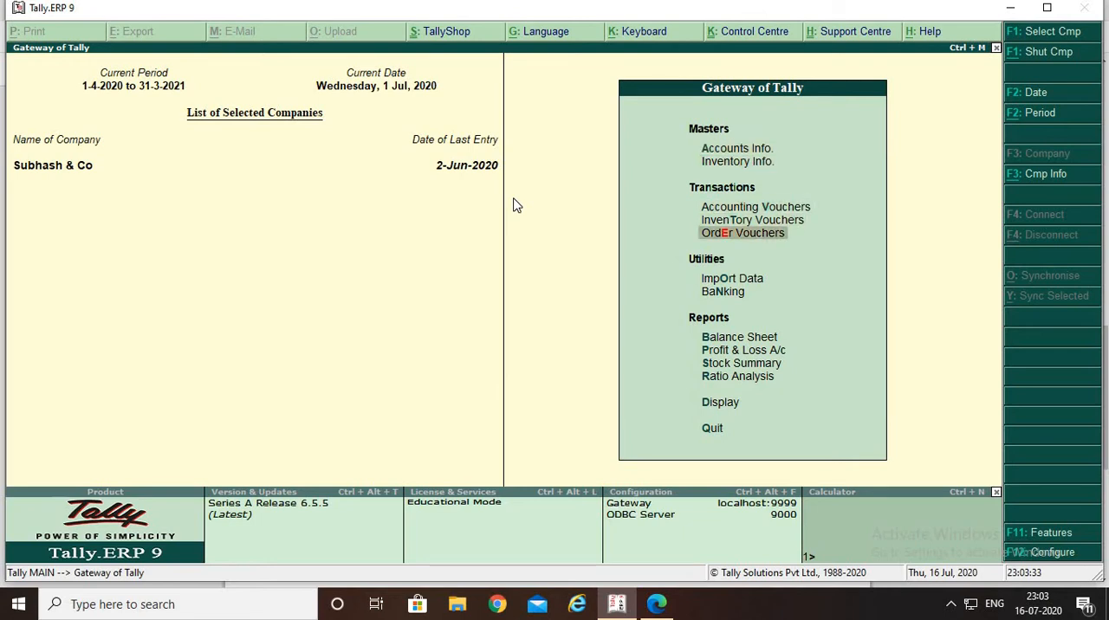
pyautogui.press('Return')
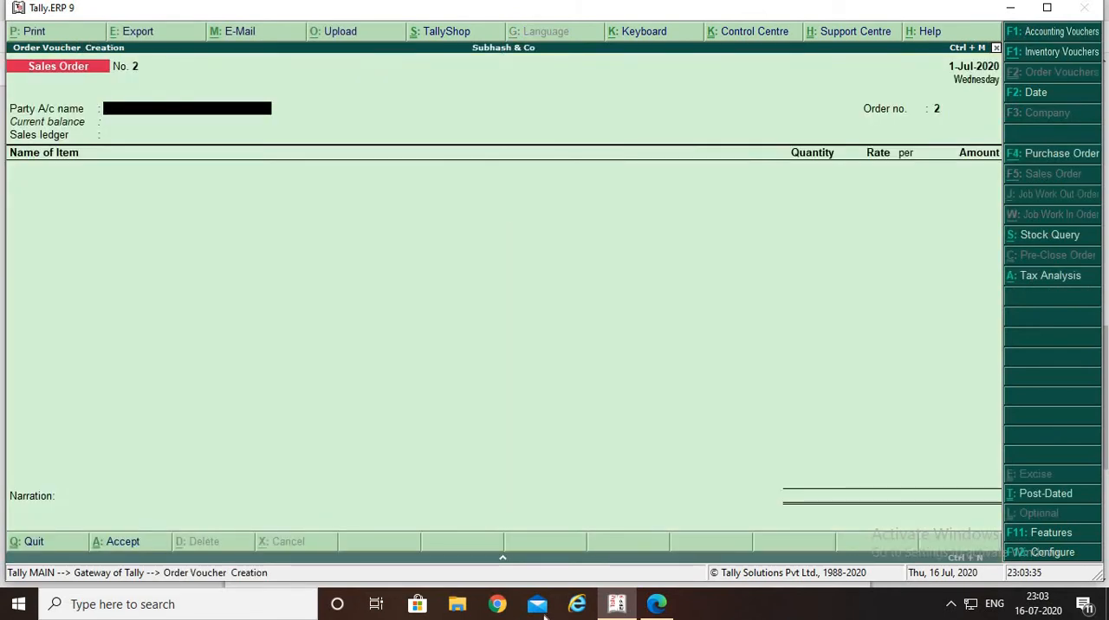
# Look up the voucher type for ordering goods in PURCHASE CYCLE.pdf and change the order voucher to Purchase Order
pyautogui.moveTo(655, 607)
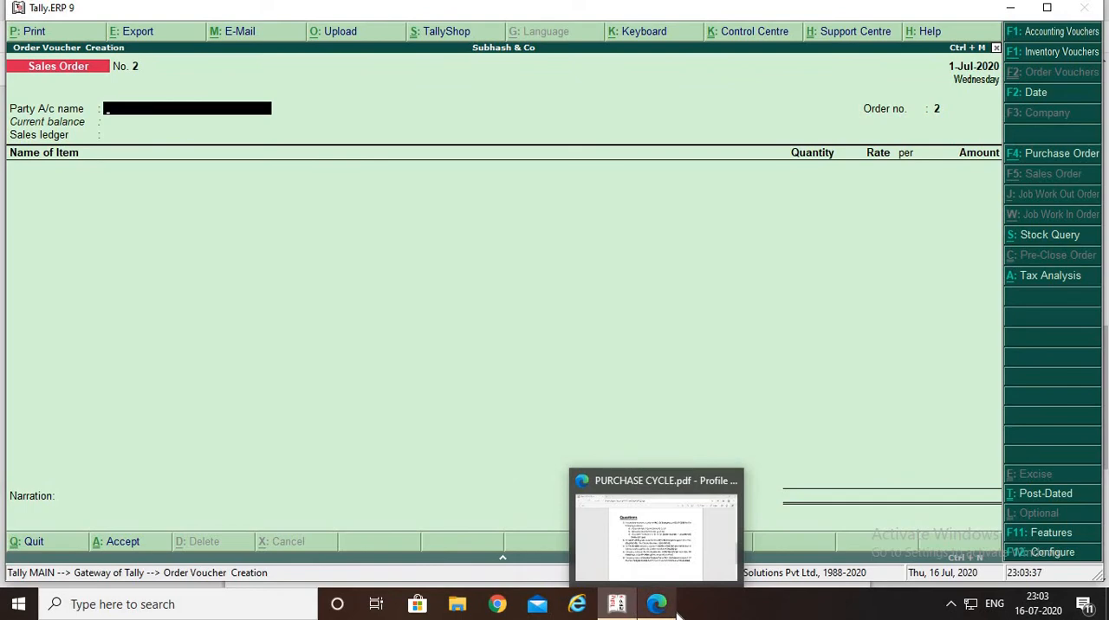
pyautogui.click(617, 511)
pyautogui.scroll(7, 616, 463)
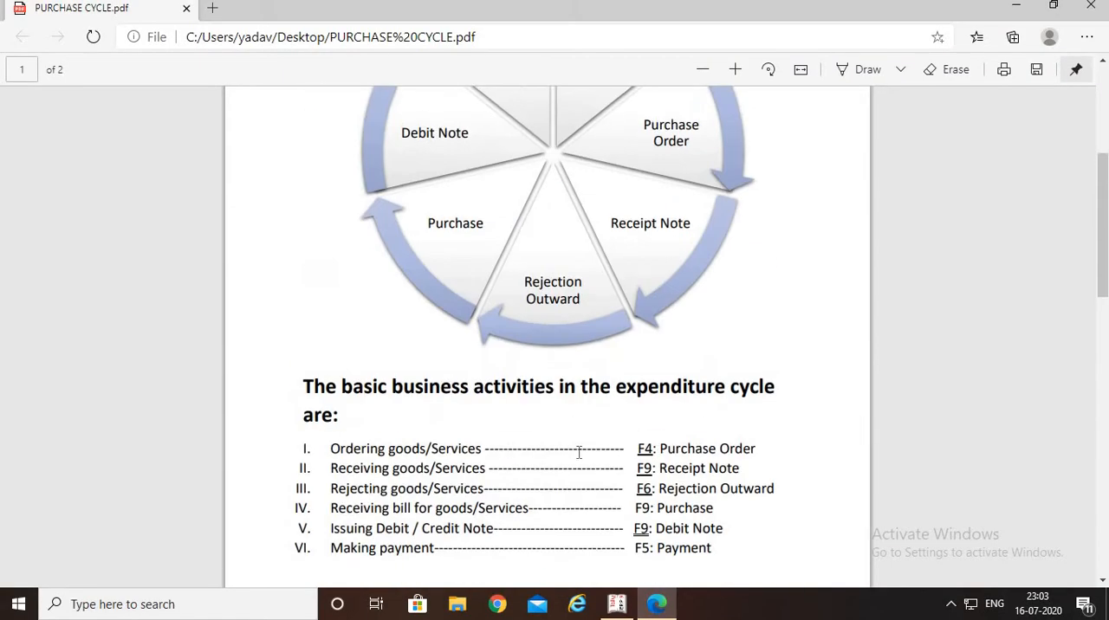
pyautogui.scroll(-2, 576, 453)
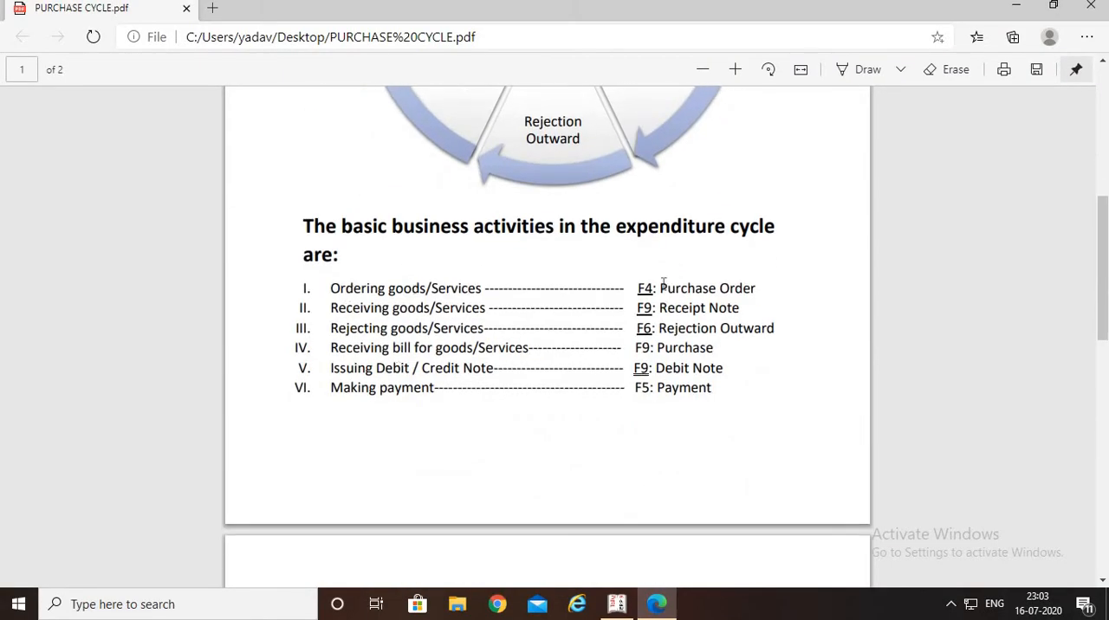
pyautogui.hotkey('alt', 'Tab')
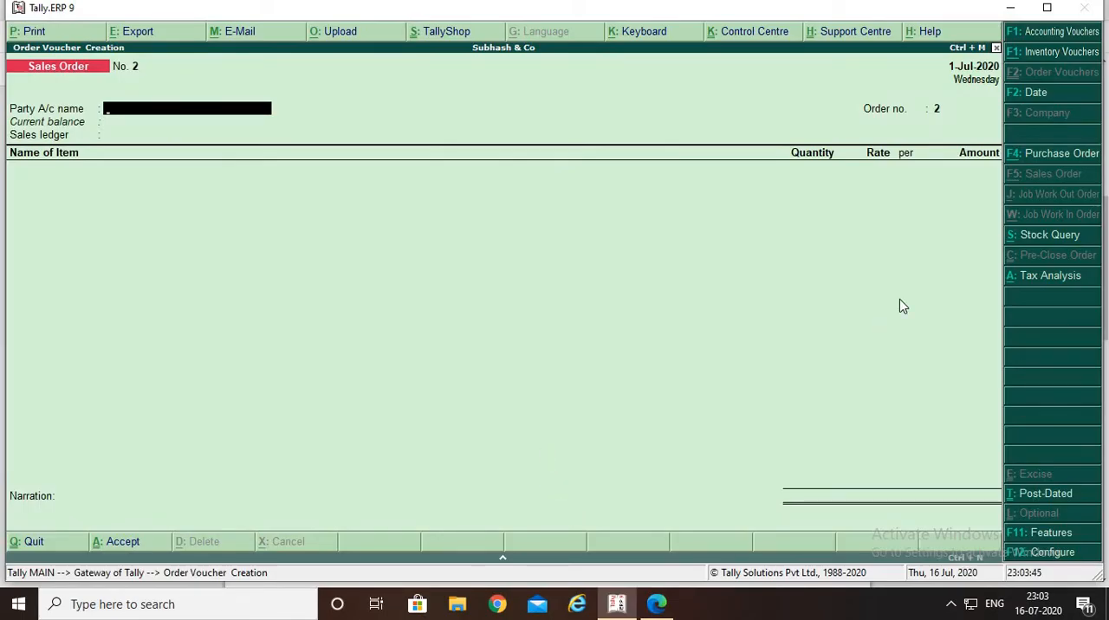
pyautogui.press('F4')
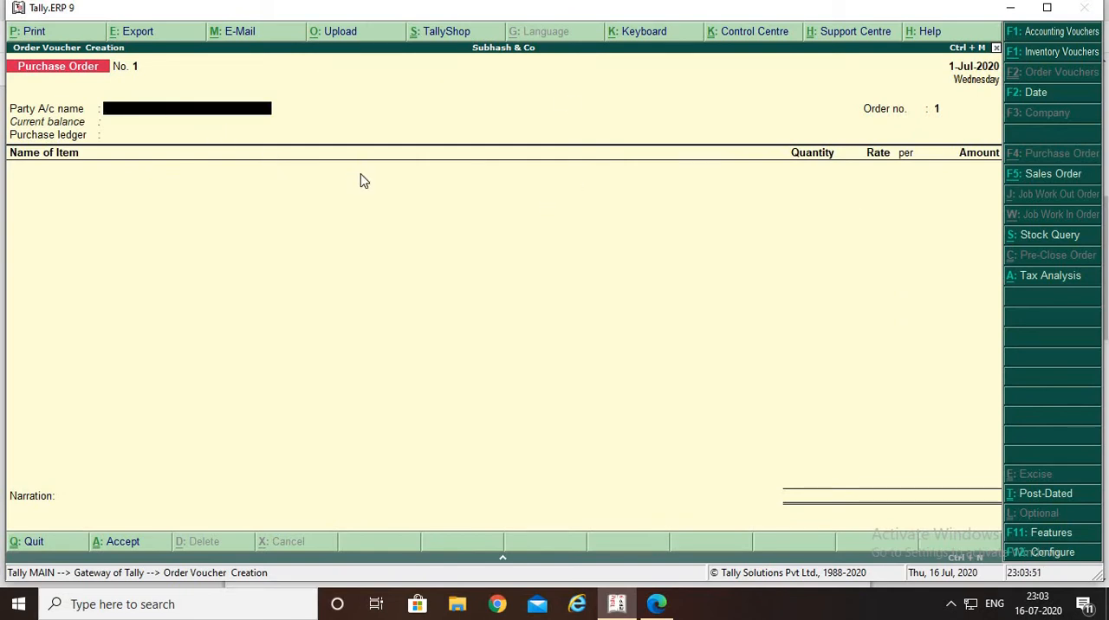
# Start a new party ledger from the purchase order and name it with the supplier text copied from the PDF's first question, M/s. SK Enterprise o
pyautogui.hotkey('alt', 'c')
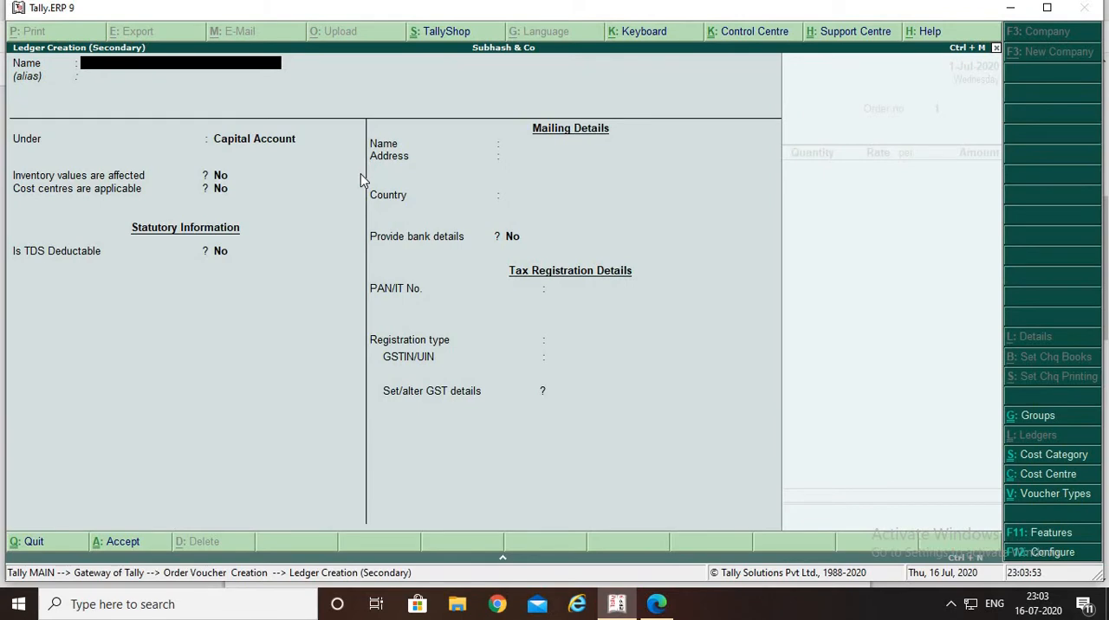
pyautogui.hotkey('alt', 'Tab')
pyautogui.scroll(3, 610, 228)
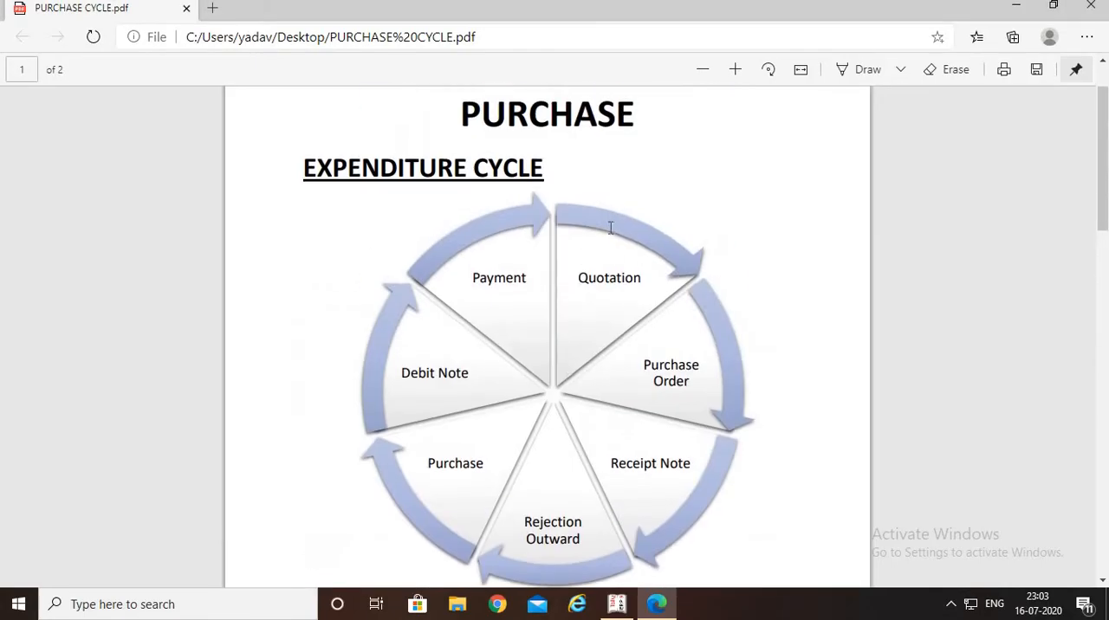
pyautogui.scroll(-10, 610, 228)
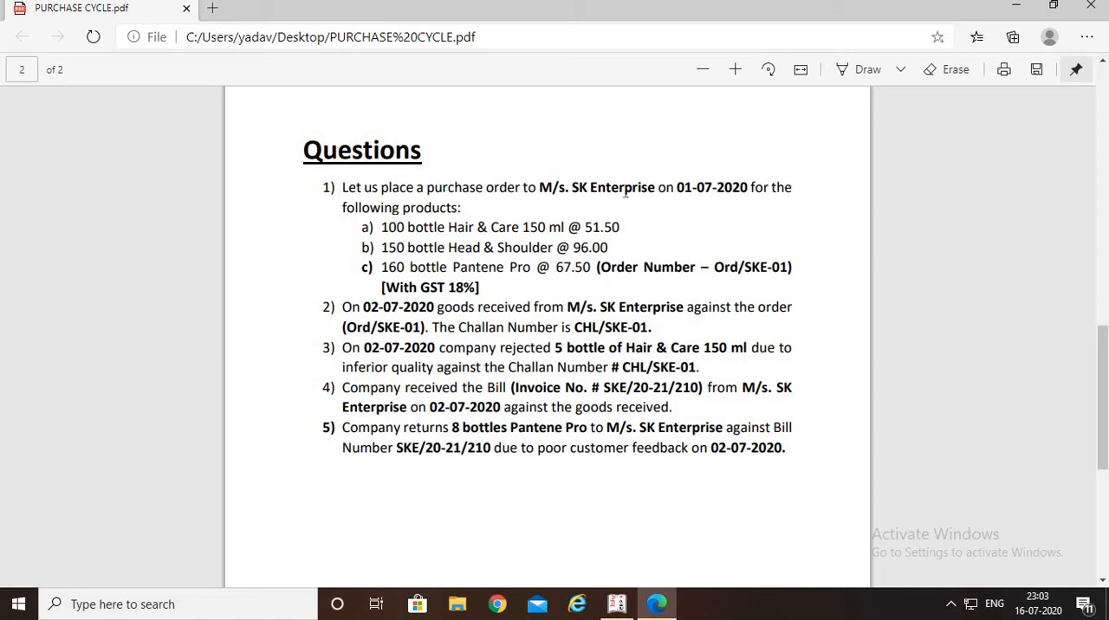
pyautogui.moveTo(657, 189); pyautogui.dragTo(538, 189)
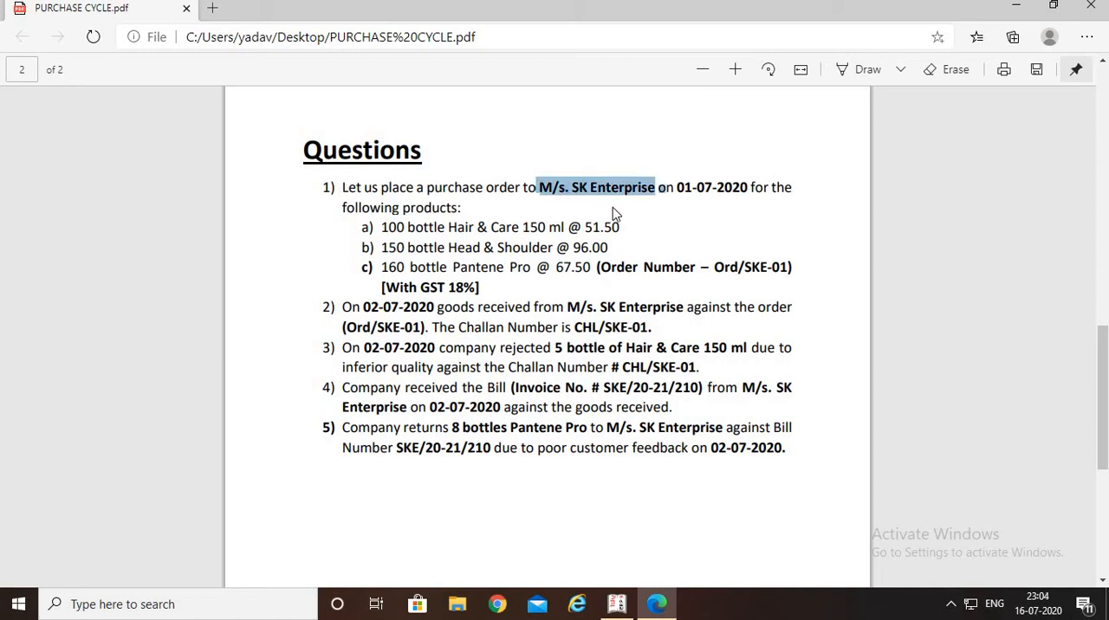
pyautogui.hotkey('alt', 'Tab')
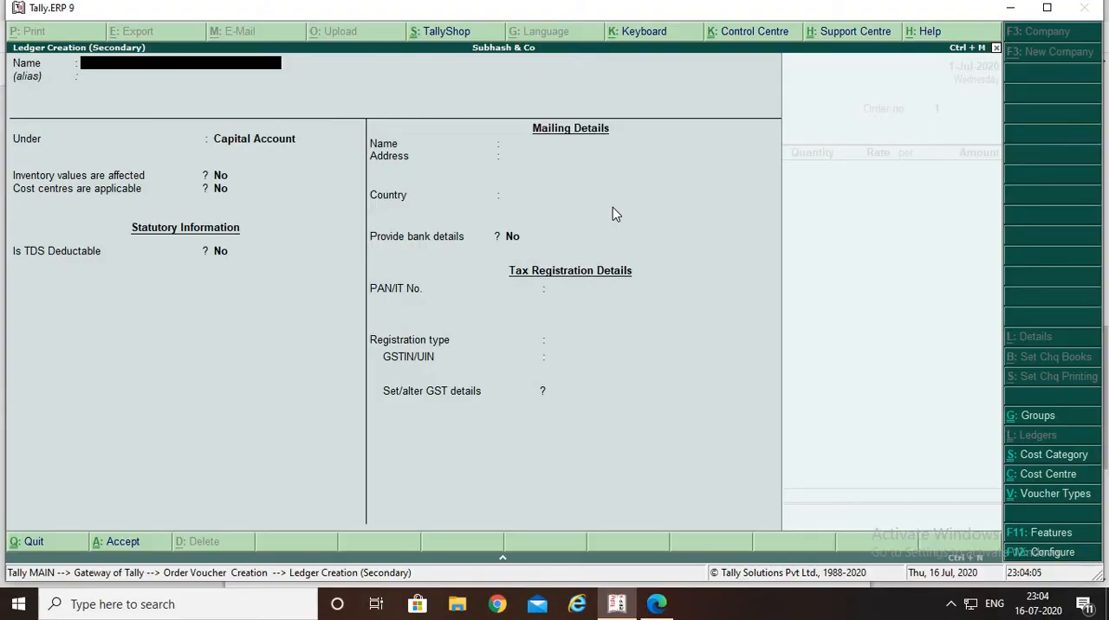
pyautogui.hotkey('ctrl', 'alt', 'v')
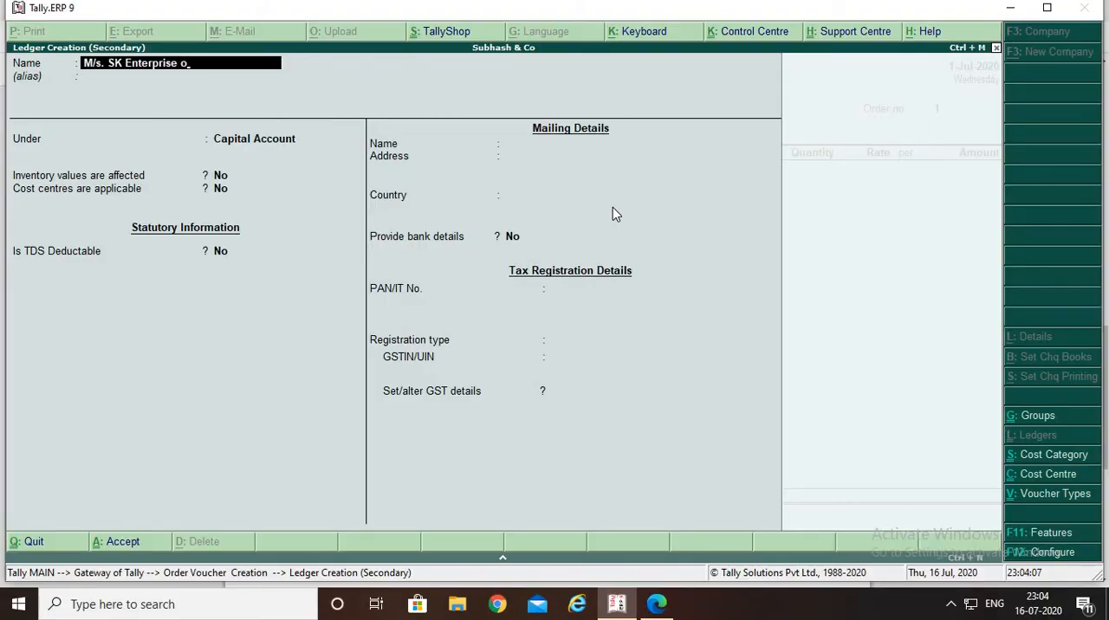
# Place the new supplier ledger under the Sundry Creditors group
pyautogui.press('Return')
pyautogui.write('S')
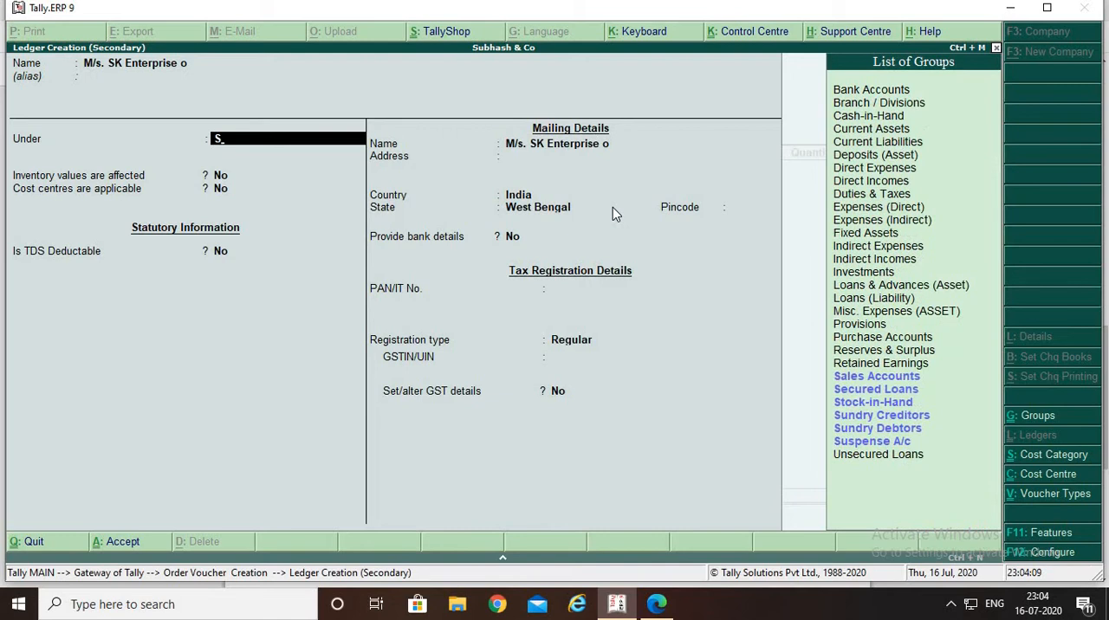
pyautogui.press('Down')
pyautogui.press('Down')
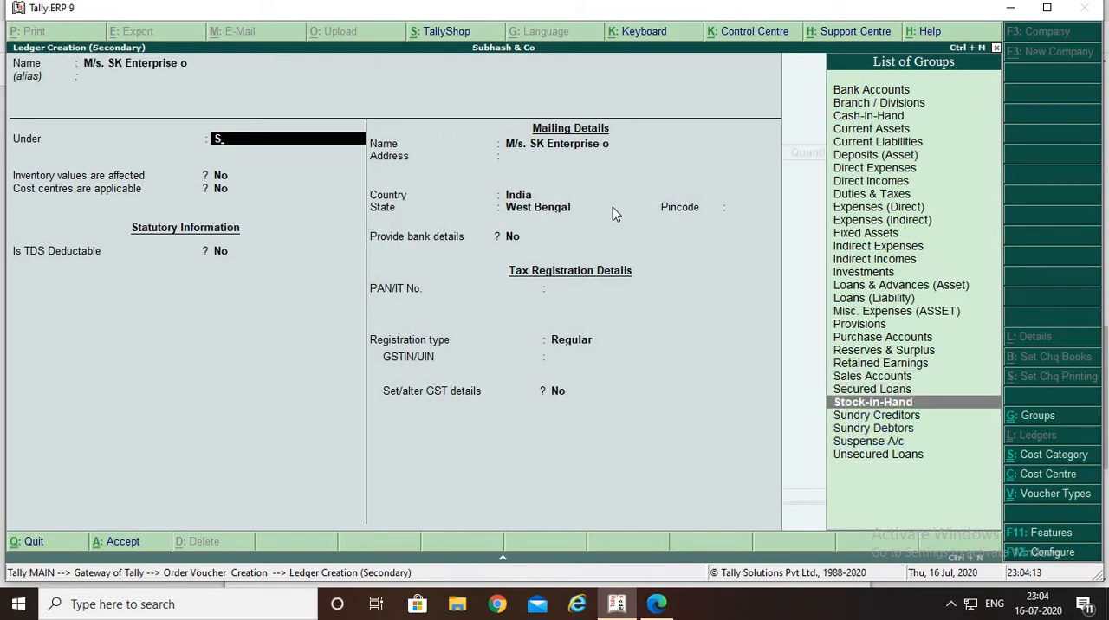
pyautogui.press('Down')
pyautogui.press('Return')
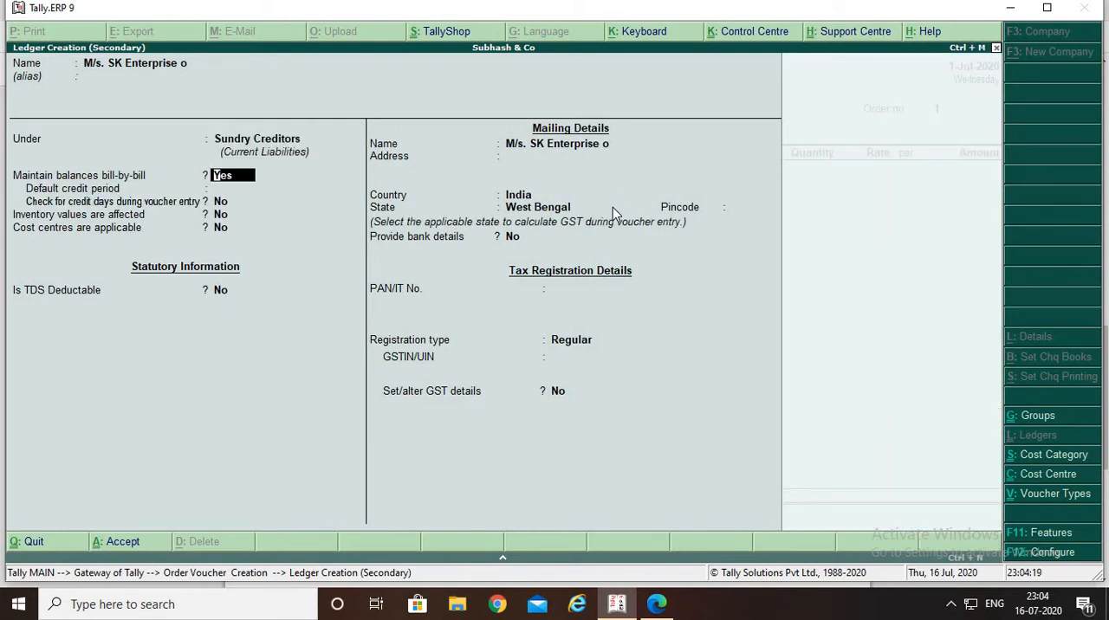
# Keep bill-by-bill balances, the India and West Bengal mailing details and the Regular registration type for the supplier ledger
pyautogui.press('Return')
pyautogui.press('Return')
pyautogui.press('Return')
pyautogui.press('Return')
pyautogui.press('Return')
pyautogui.press('Return')
pyautogui.press('Return')
pyautogui.press('Return')
pyautogui.press('Return')
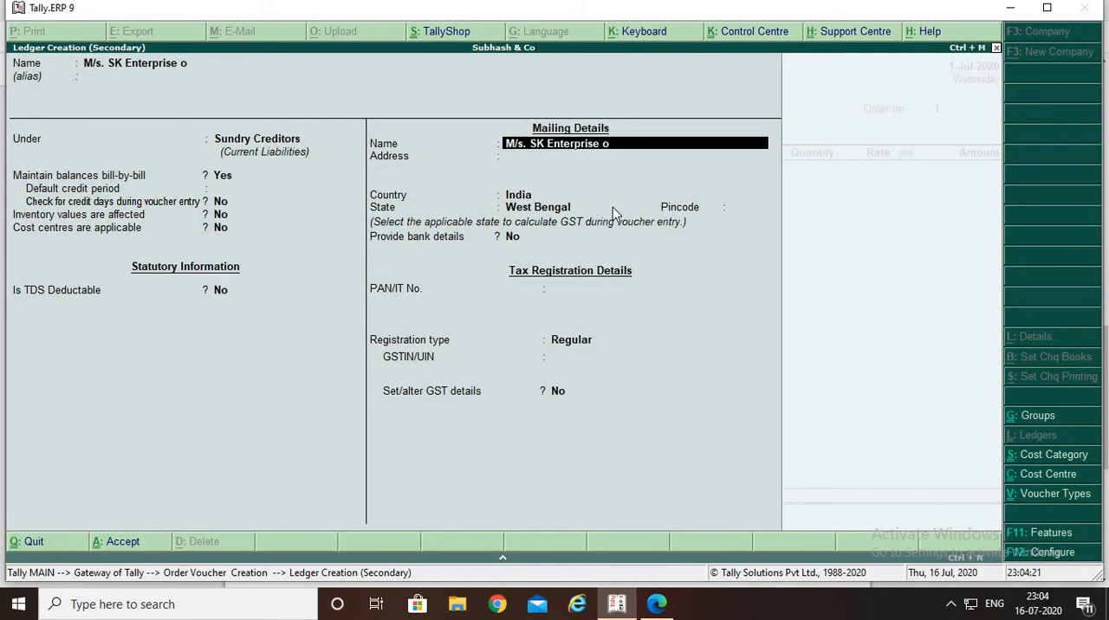
pyautogui.press('Return')
pyautogui.press('Return')
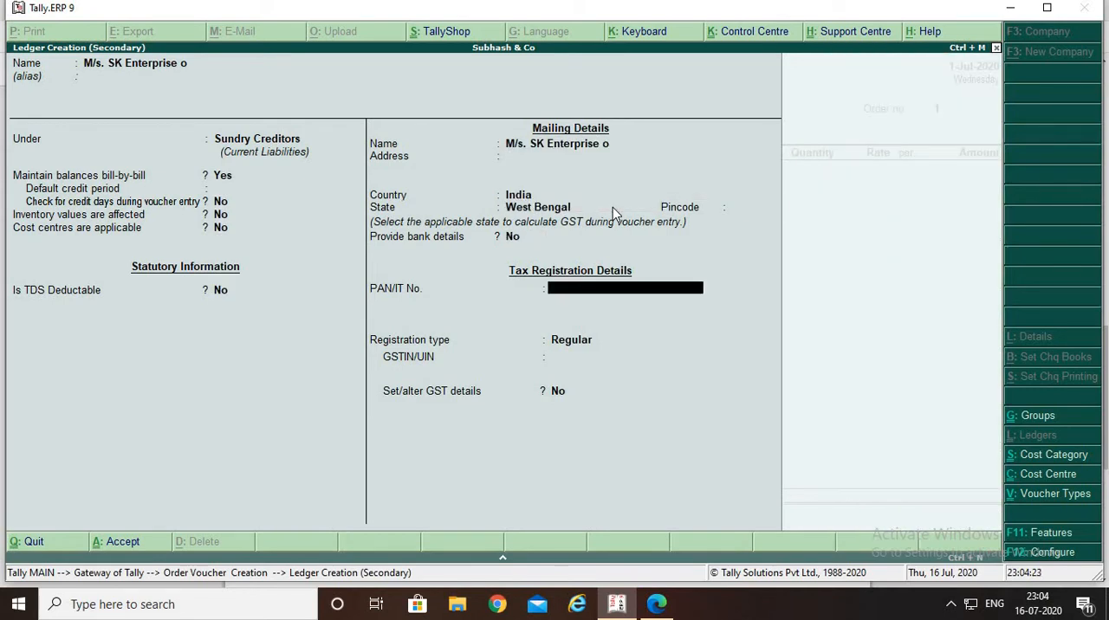
pyautogui.press('Return')
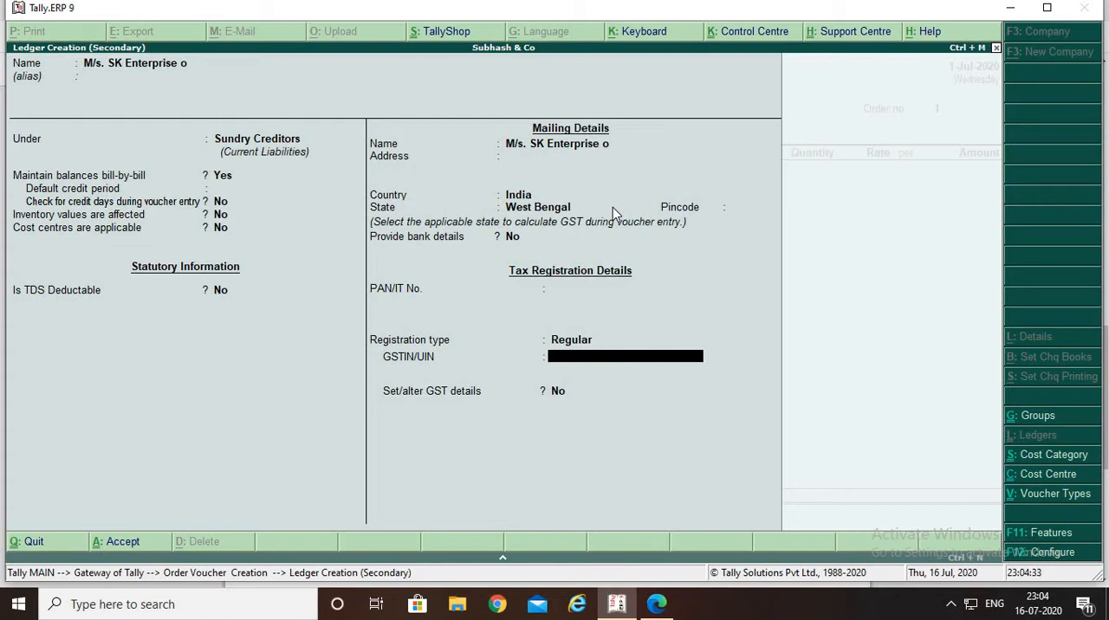
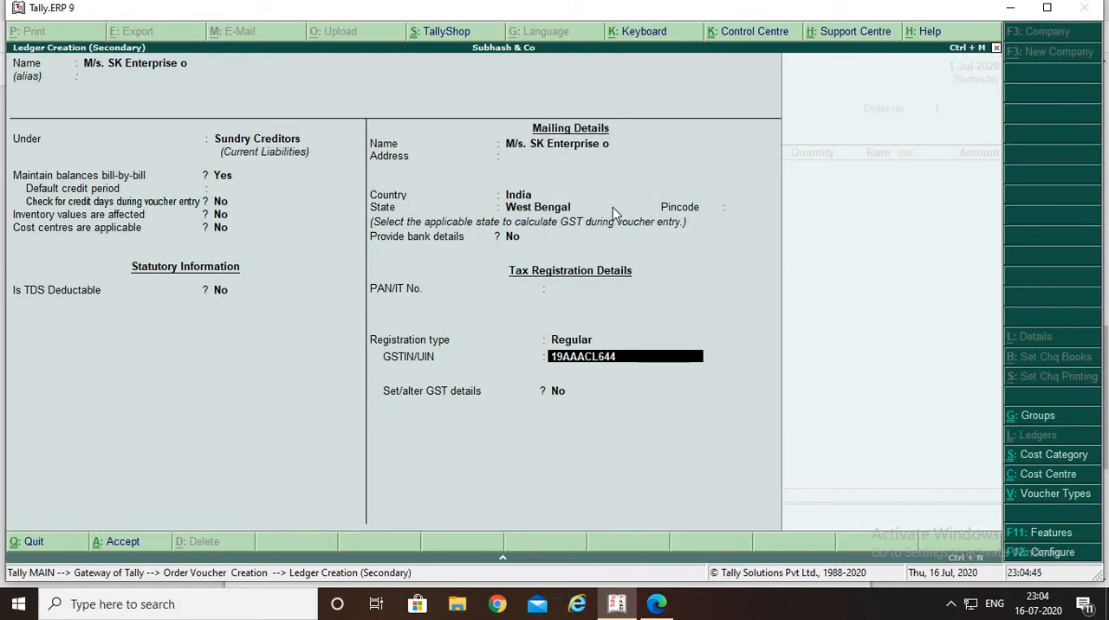
# Enter the supplier's GSTIN/UIN without altering GST details, and save the ledger
pyautogui.press('Return')
pyautogui.press('Return')
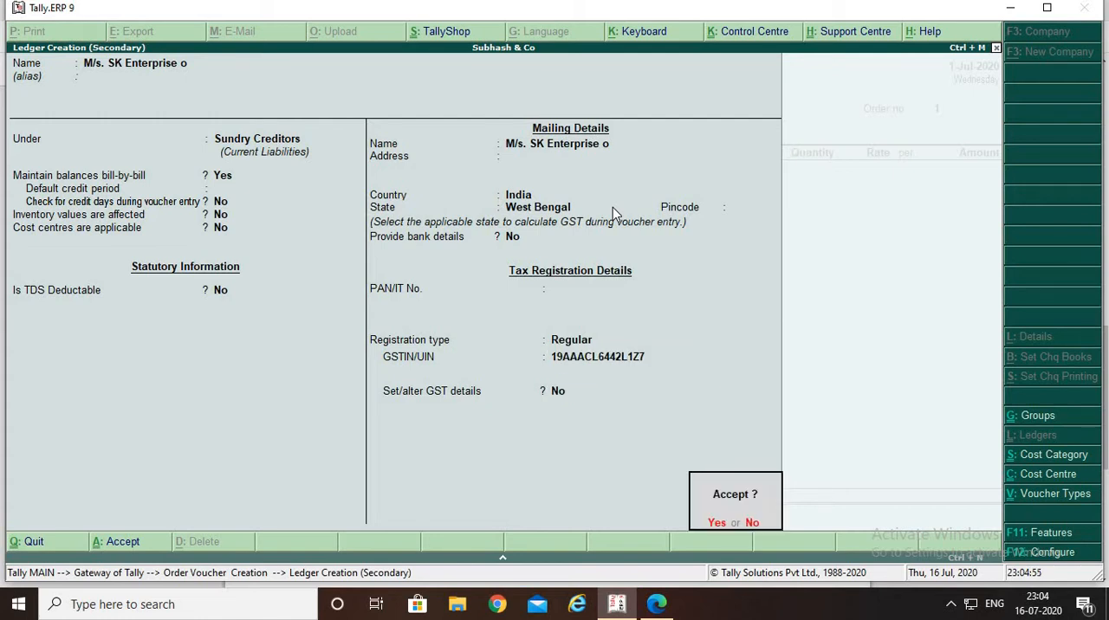
# Fill in the supplier's postal address in the party details, keeping India, West Bengal and the existing GSTIN/UIN
pyautogui.press('Return')
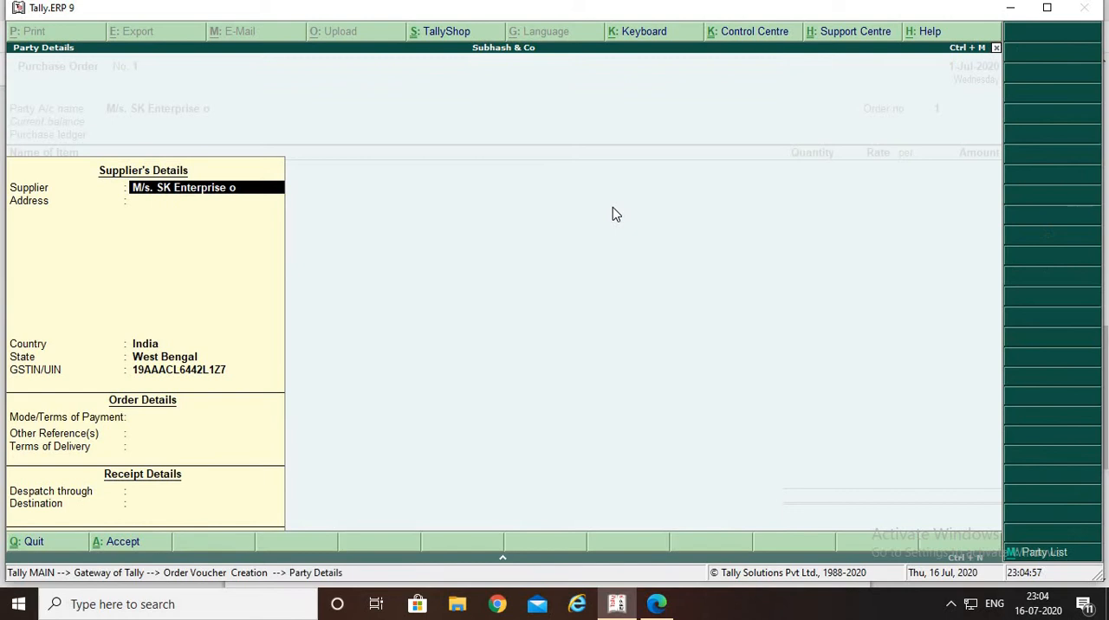
pyautogui.press('Return')
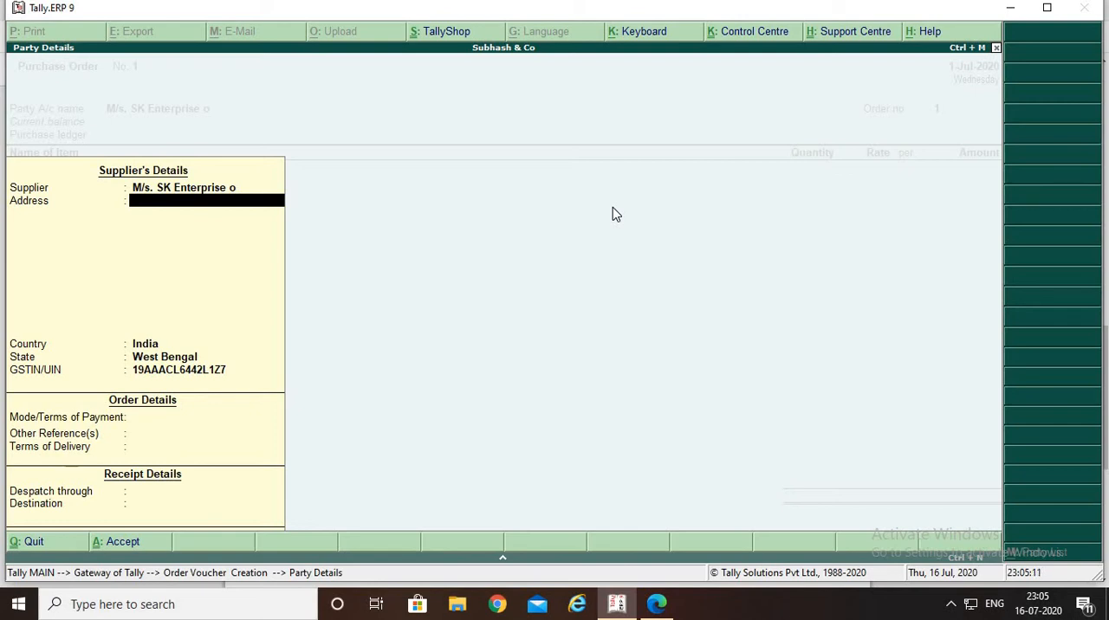
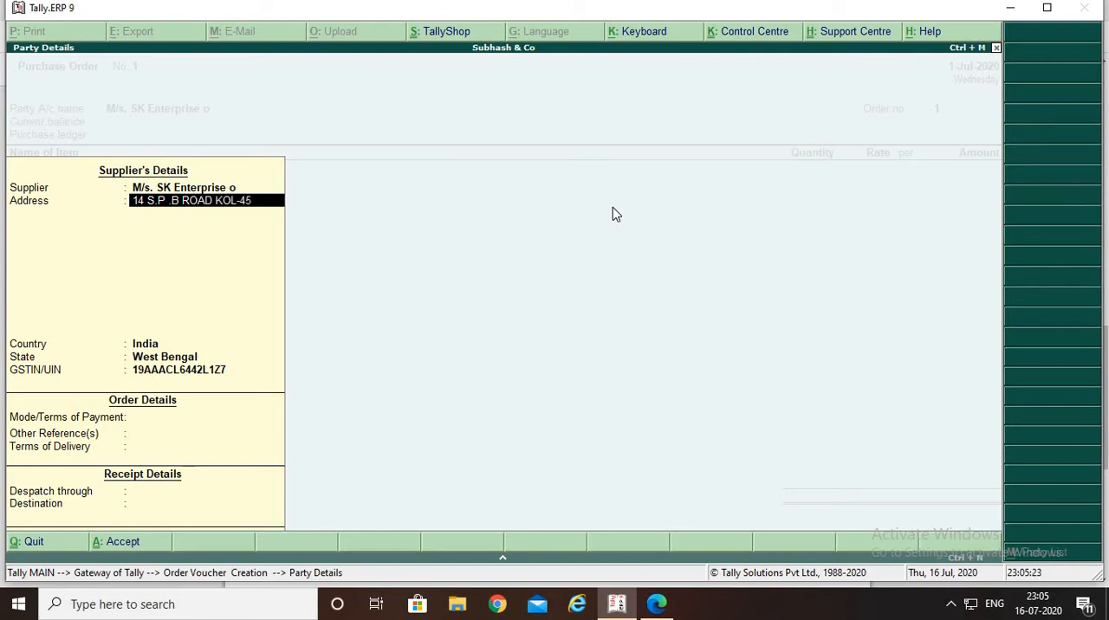
pyautogui.press('Return')
pyautogui.press('Return')
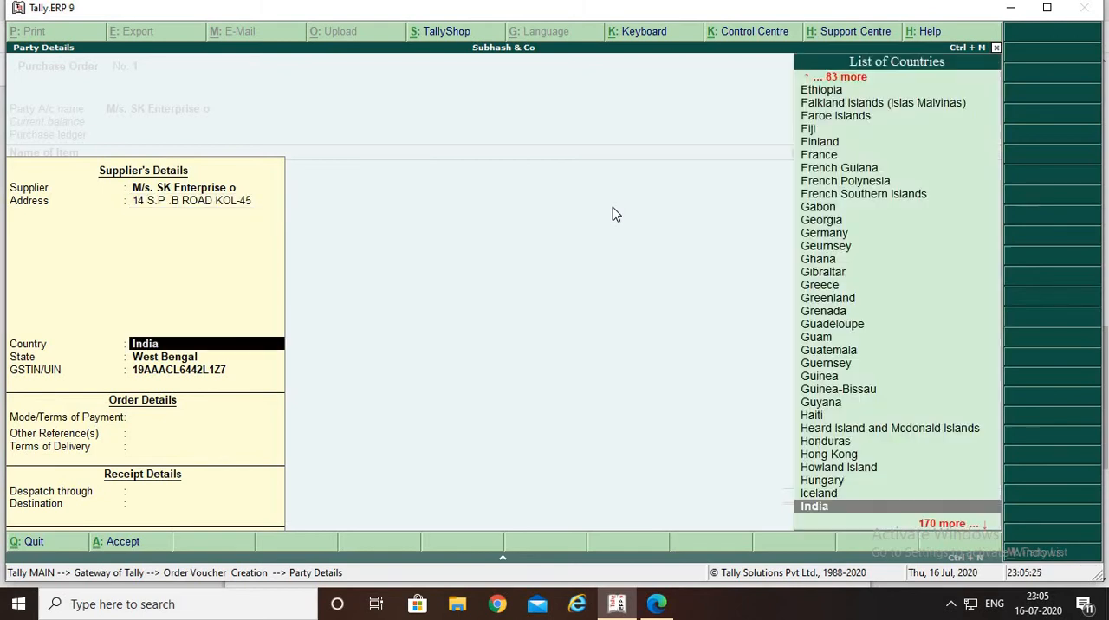
pyautogui.press('Return')
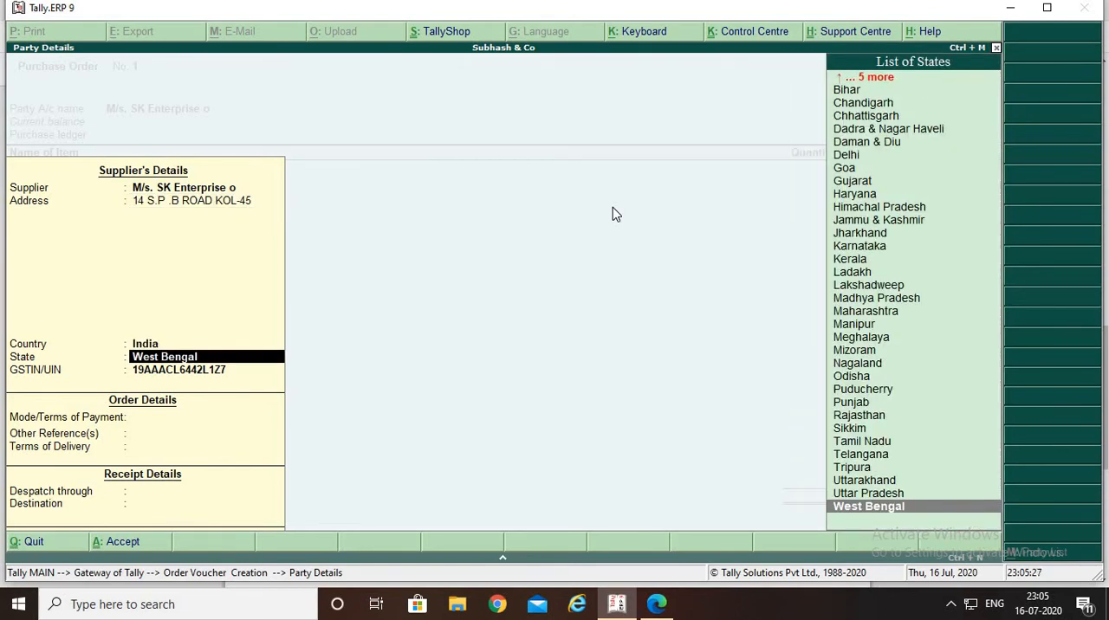
pyautogui.press('Return')
pyautogui.press('Return')
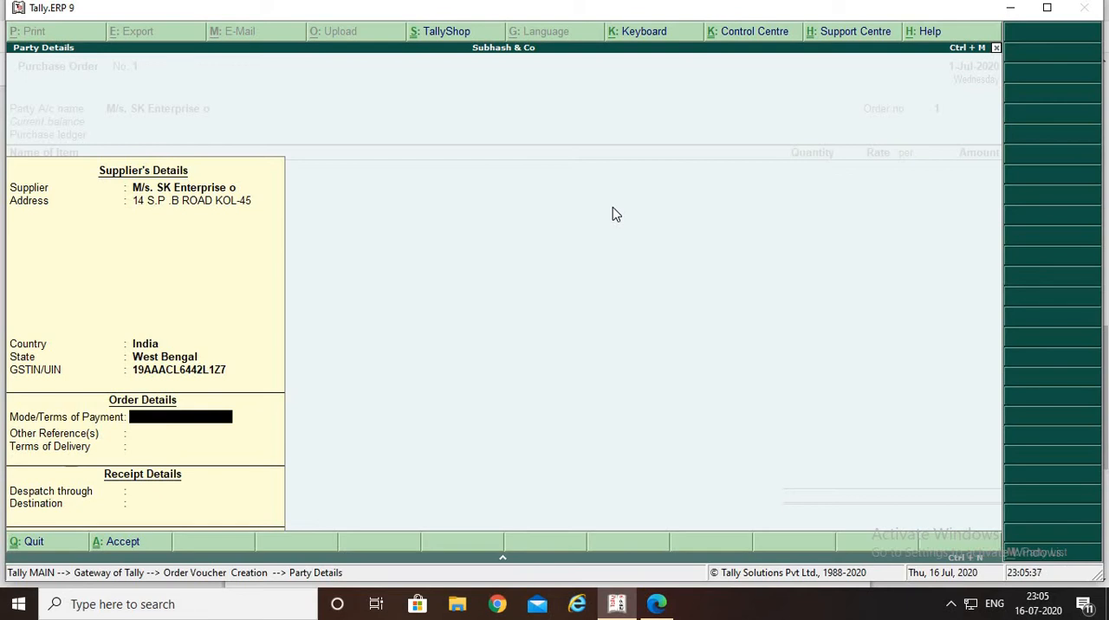
# Set the order's mode of payment to NEFT/RTGS and its terms of delivery to 15, leaving other references blank
pyautogui.write('NEFT/RTGS')
pyautogui.press('Return')
pyautogui.press('Return')
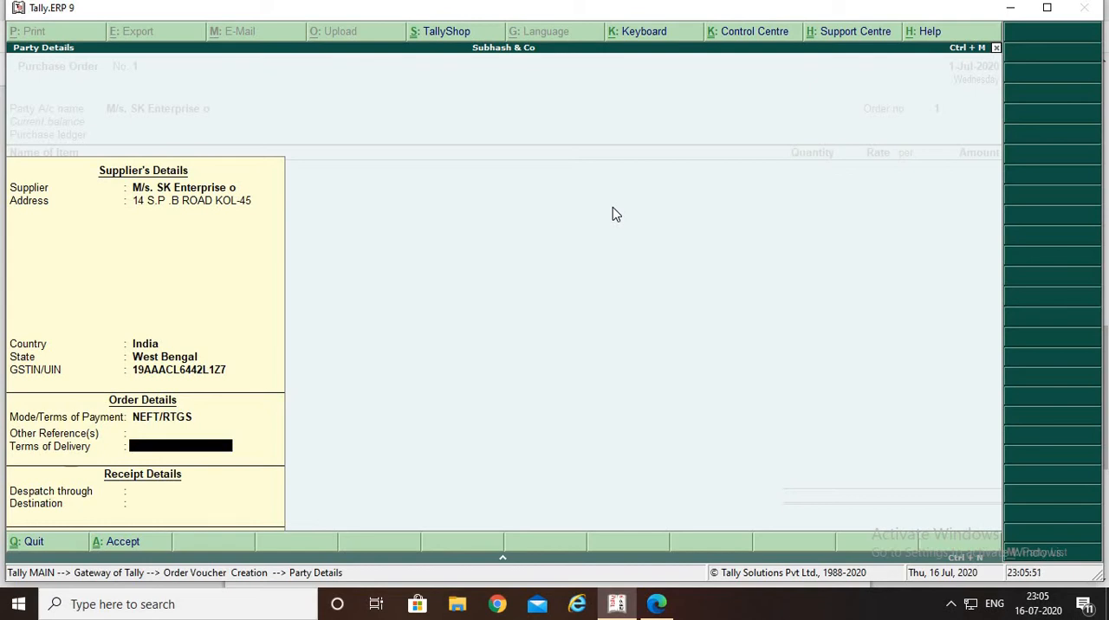
pyautogui.write('15')
pyautogui.press('Return')
# Set the receipt details to despatch through TRUCK with destination KOLKATA, and accept the party details
pyautogui.press('Return')
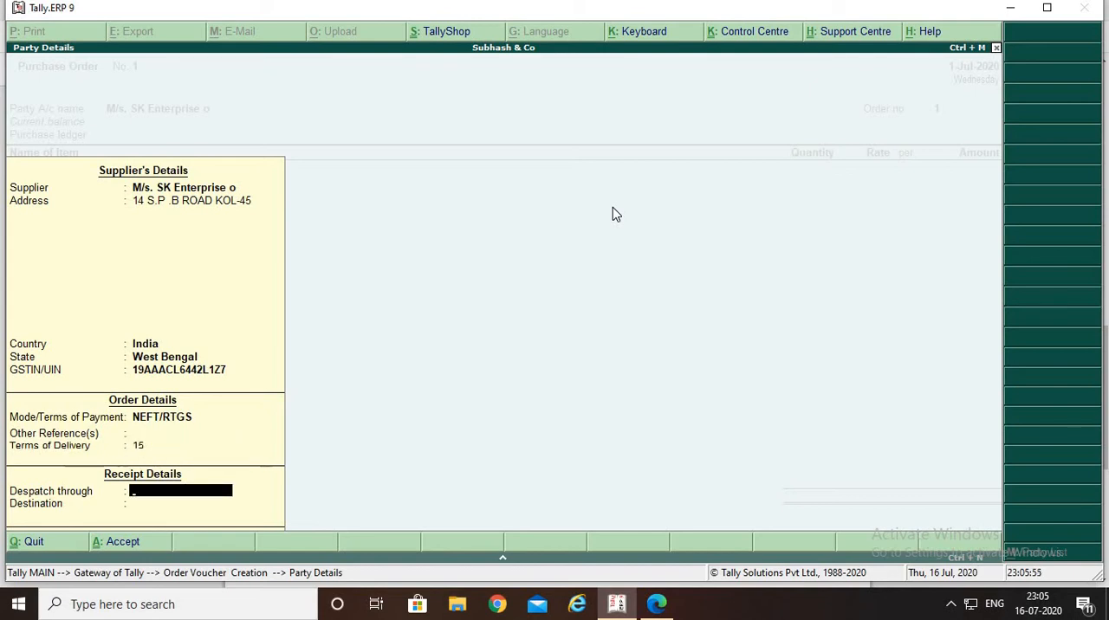
pyautogui.write('TRUCK')
pyautogui.press('Return')
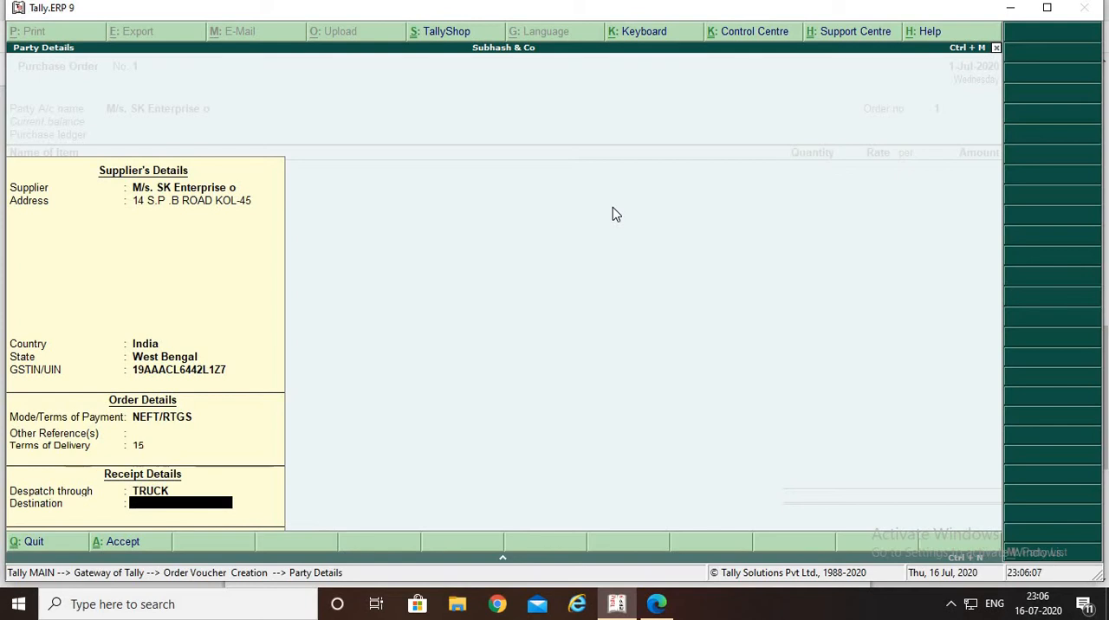
pyautogui.write('KOLKATA')
pyautogui.press('Return')
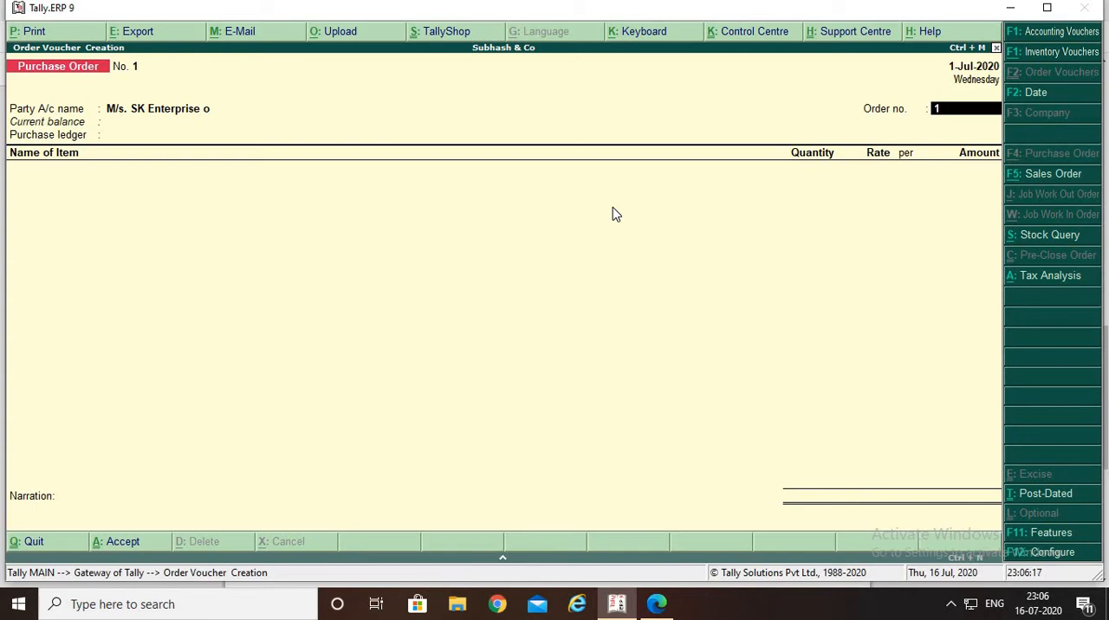
# Look up the order number in the PDF's first question and enter it as the purchase order's order number
pyautogui.hotkey('alt', 'Tab')
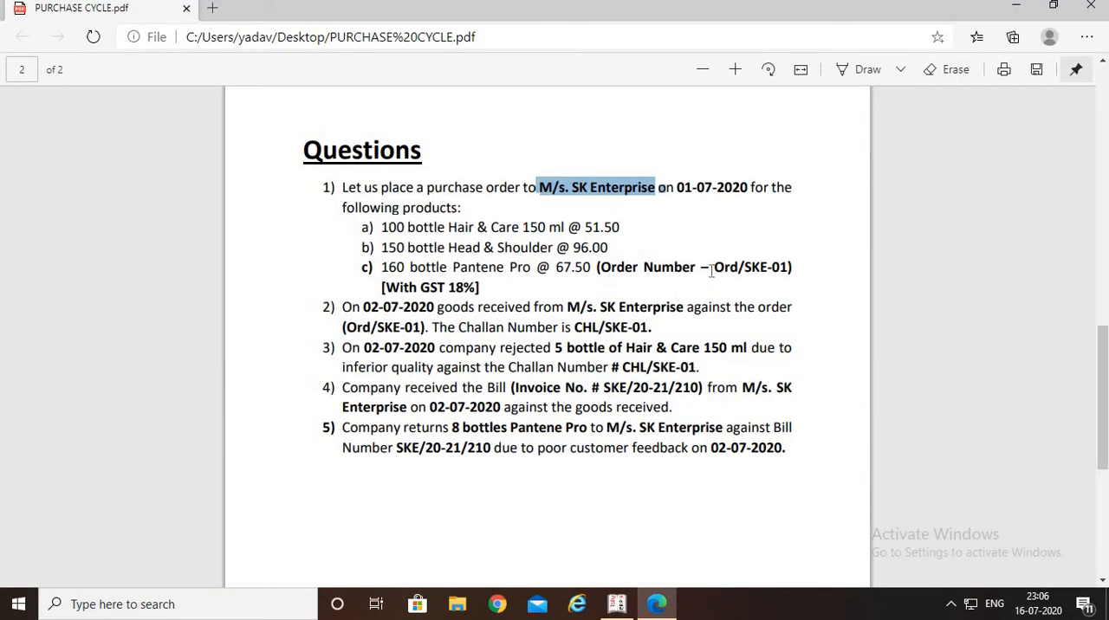
pyautogui.moveTo(712, 269); pyautogui.dragTo(784, 271)
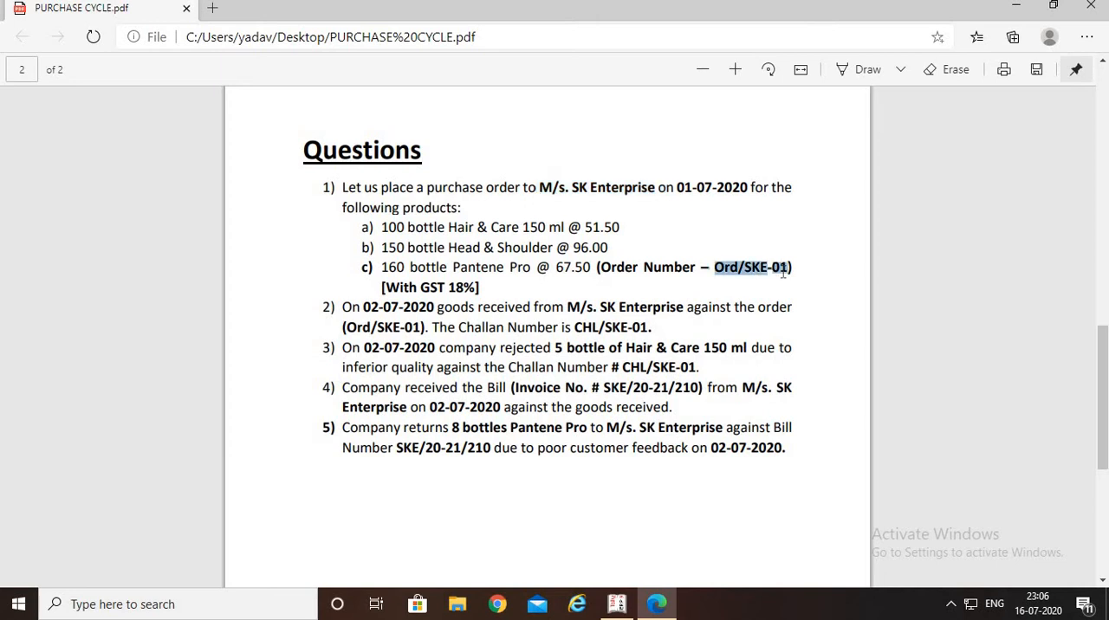
pyautogui.hotkey('alt', 'Tab')
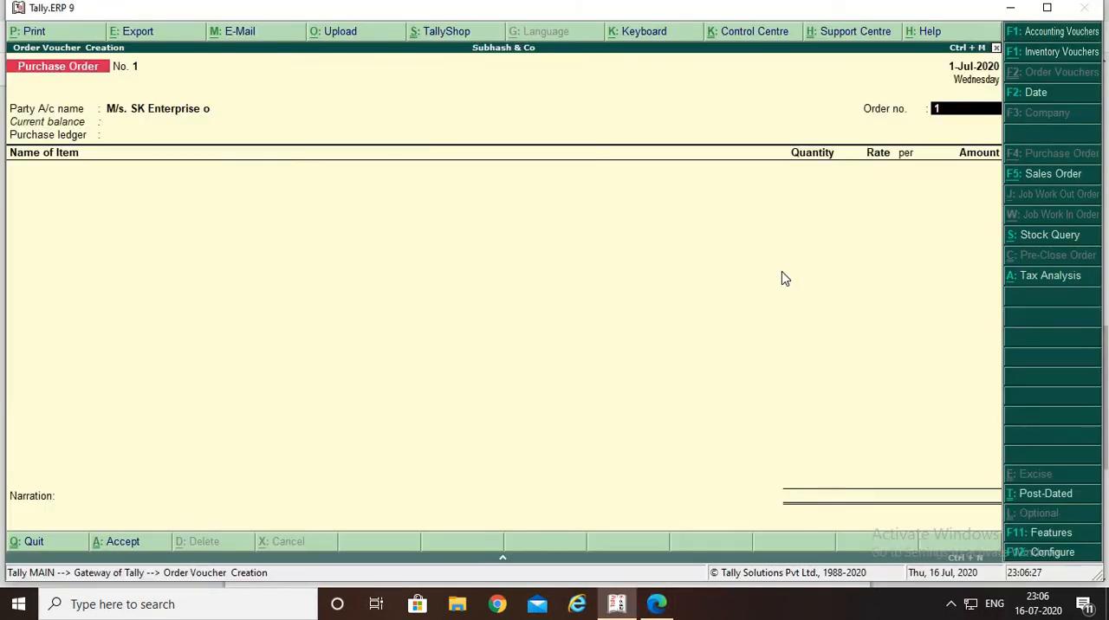
pyautogui.hotkey('ctrl', 'alt', 'v')
pyautogui.press('BackSpace')
pyautogui.press('BackSpace')
pyautogui.press('BackSpace')
pyautogui.press('BackSpace')
pyautogui.press('BackSpace')
pyautogui.press('BackSpace')
pyautogui.press('BackSpace')
pyautogui.press('BackSpace')
pyautogui.press('BackSpace')
pyautogui.press('BackSpace')
pyautogui.press('BackSpace')
pyautogui.write('ORD')
pyautogui.hotkey('alt', 'Tab')
pyautogui.hotkey('alt', 'Tab')
pyautogui.write('/SKE-')
pyautogui.hotkey('alt', 'Tab')
pyautogui.hotkey('alt', 'Tab')
pyautogui.press('BackSpace')
pyautogui.hotkey('alt', 'Tab')
pyautogui.hotkey('alt', 'Tab')
pyautogui.write('-01')
pyautogui.press('Return')
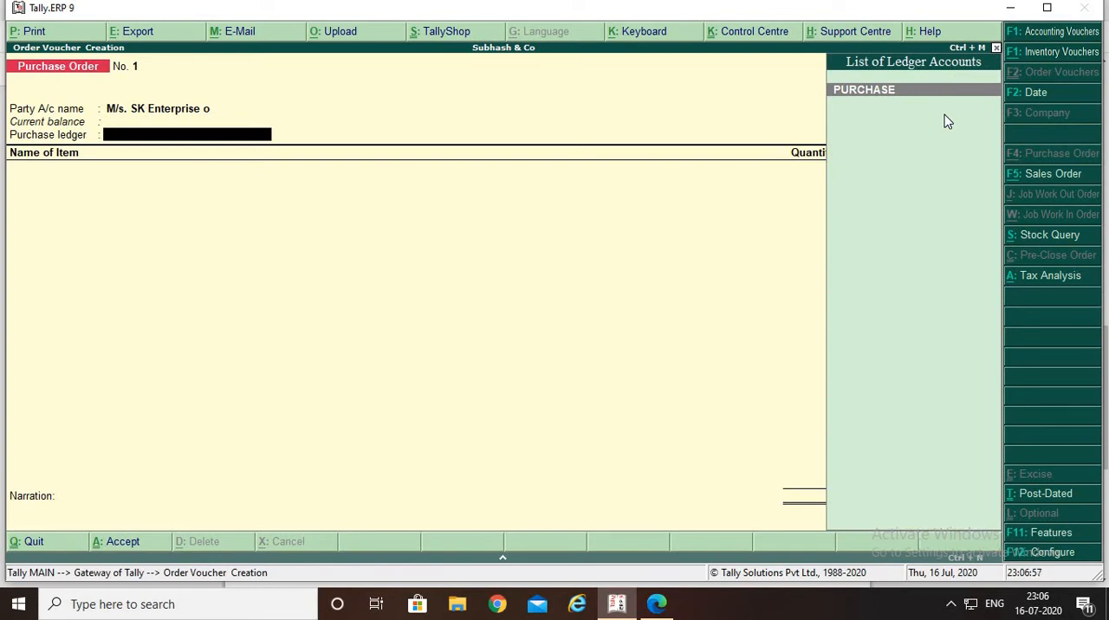
# Choose PURCHASE as the purchase ledger and classify the transaction as Purchase Taxable
pyautogui.press('Return')
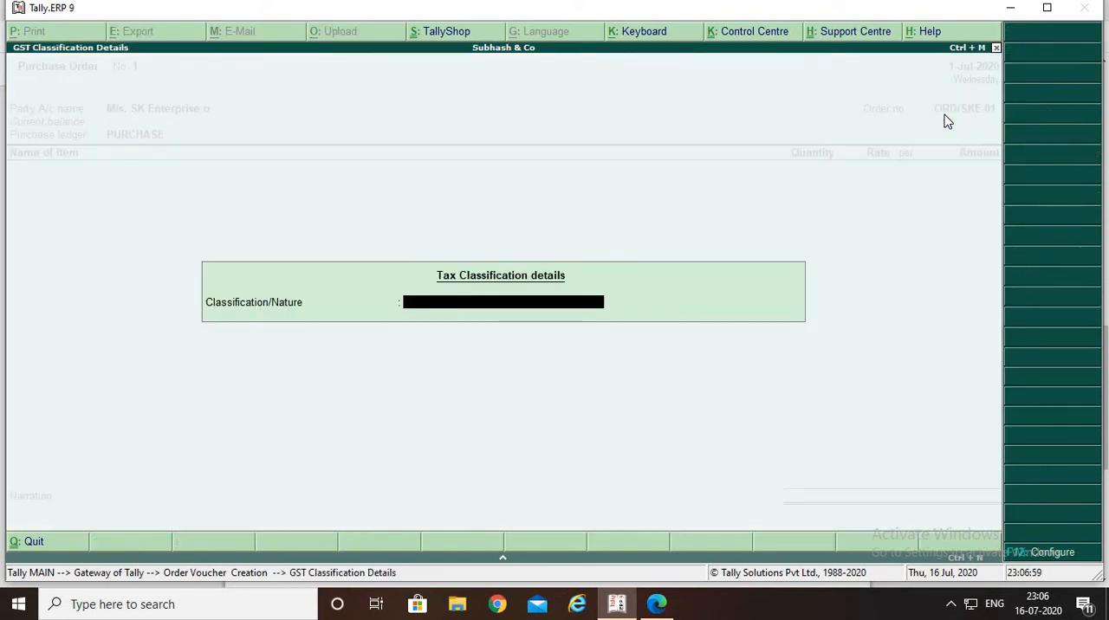
pyautogui.press('Down')
pyautogui.press('Down')
pyautogui.press('Down')
pyautogui.press('Down')
pyautogui.press('Down')
pyautogui.press('Down')
pyautogui.press('Down')
pyautogui.press('Down')
pyautogui.press('Down')
pyautogui.press('Down')
pyautogui.press('Down')
pyautogui.press('Down')
pyautogui.press('Down')
pyautogui.press('Down')
pyautogui.press('Down')
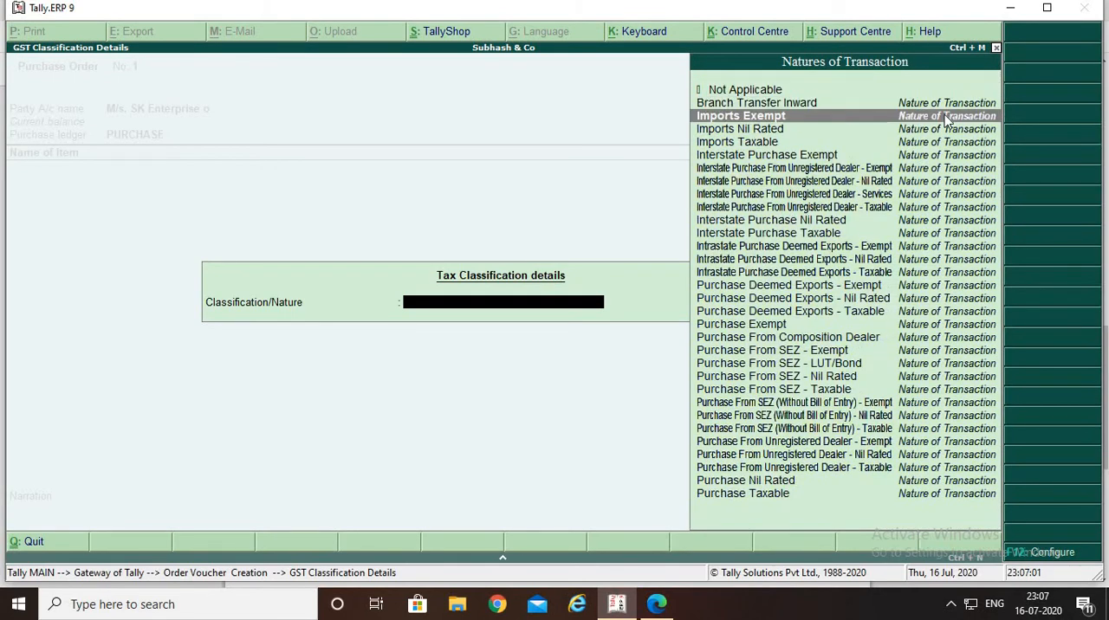
pyautogui.press('Down')
pyautogui.press('Down')
pyautogui.press('Down')
pyautogui.press('Down')
pyautogui.press('Down')
pyautogui.press('Down')
pyautogui.press('Down')
pyautogui.press('Down')
pyautogui.press('Down')
pyautogui.press('Down')
pyautogui.press('Down')
pyautogui.press('Down')
pyautogui.press('Down')
pyautogui.press('Down')
pyautogui.press('Down')
pyautogui.press('Down')
pyautogui.press('Down')
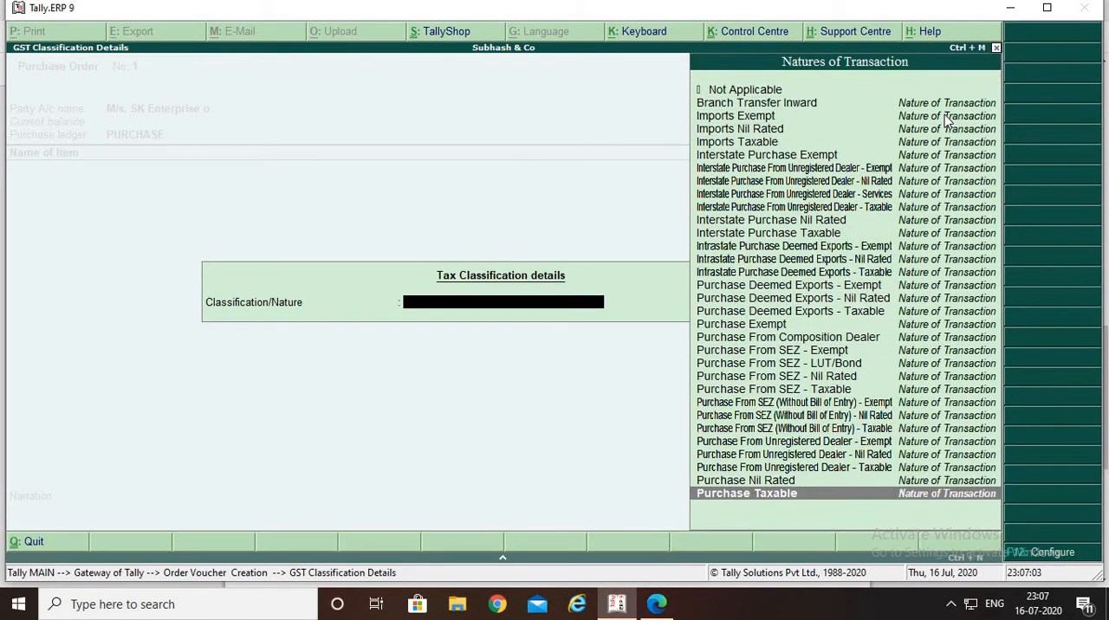
pyautogui.press('Return')
# Review the PURCHASE ledger's settings, save them as they are and continue to the purchase order's item entry
pyautogui.press('BackSpace')
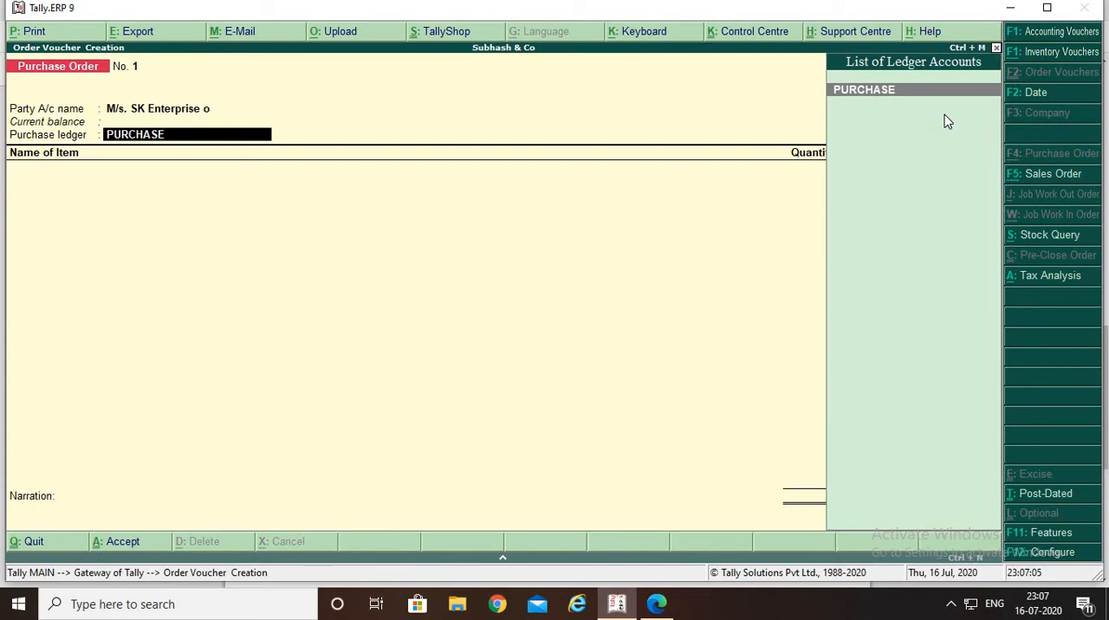
pyautogui.hotkey('ctrl', 'Return')
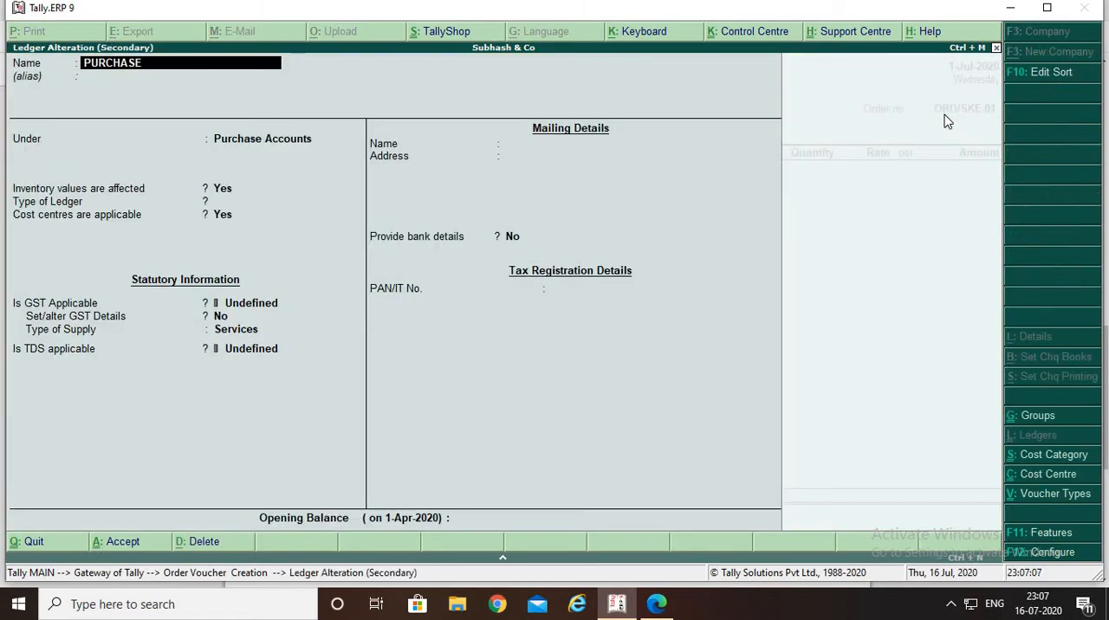
pyautogui.hotkey('ctrl', 'a')
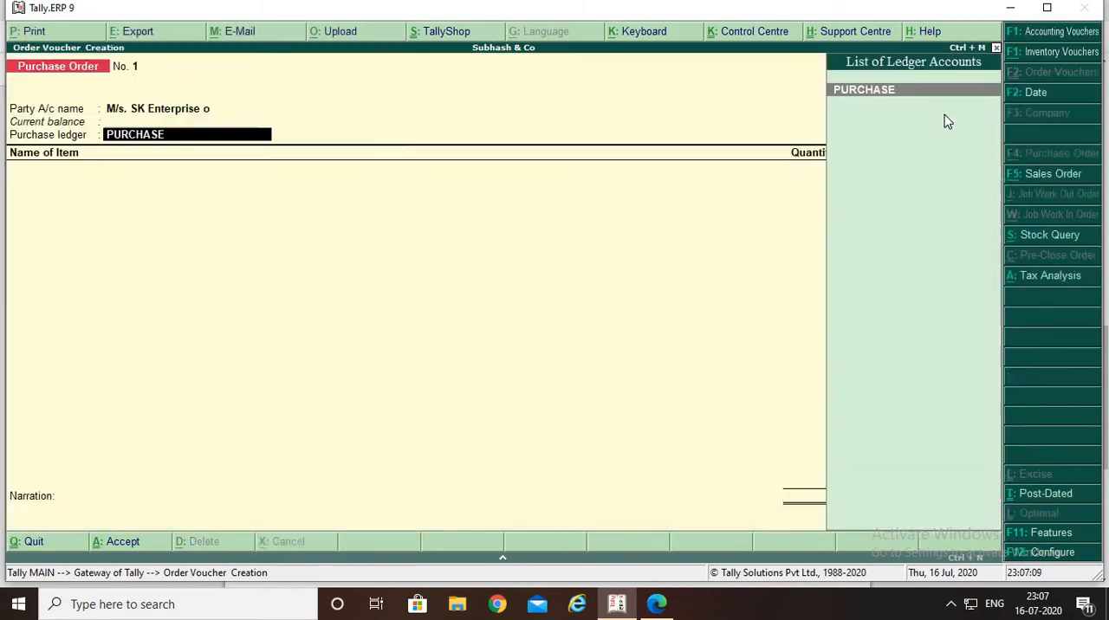
pyautogui.press('Return')
pyautogui.press('Return')
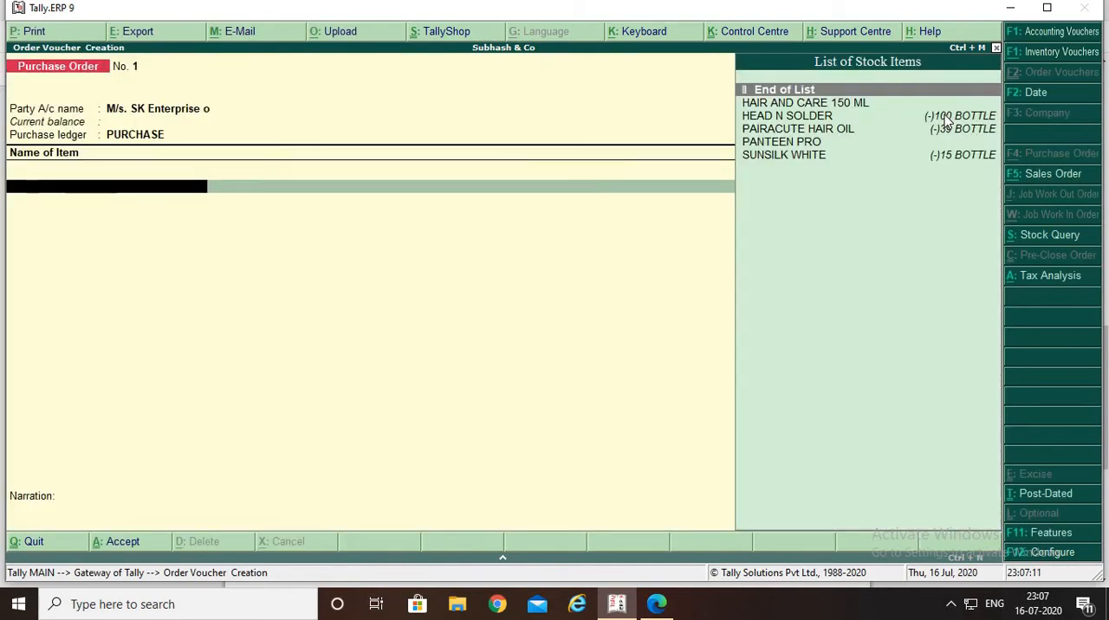
# Check the first product in the PDF and add HAIR AND CARE 150 ML to the purchase order, due on 1-Jul-2020
pyautogui.hotkey('alt', 'Tab')
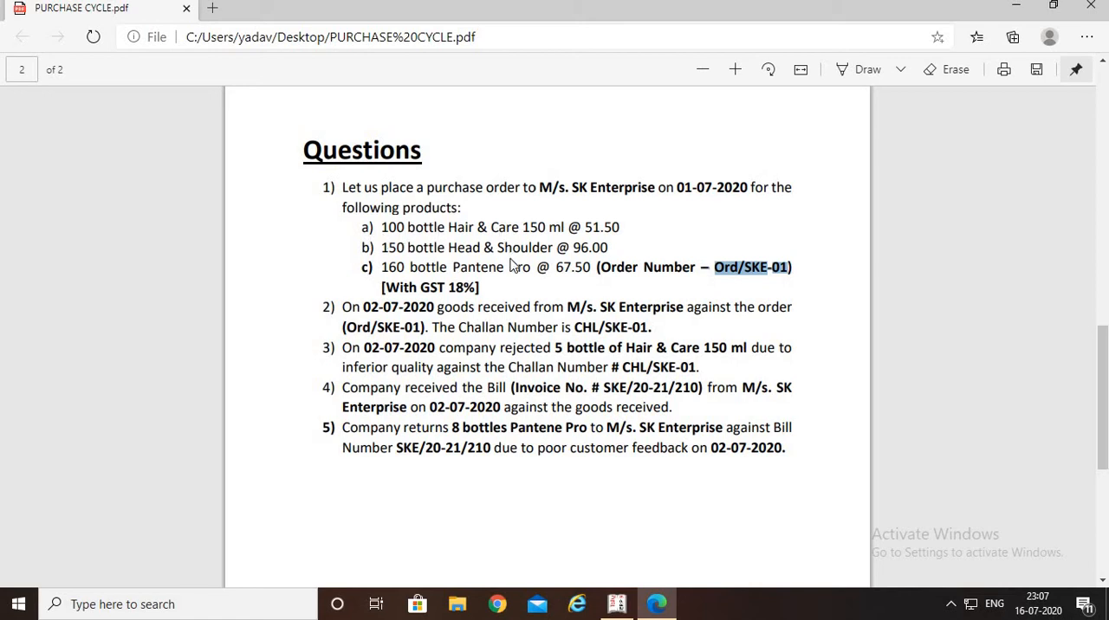
pyautogui.hotkey('alt', 'Tab')
pyautogui.press('Down')
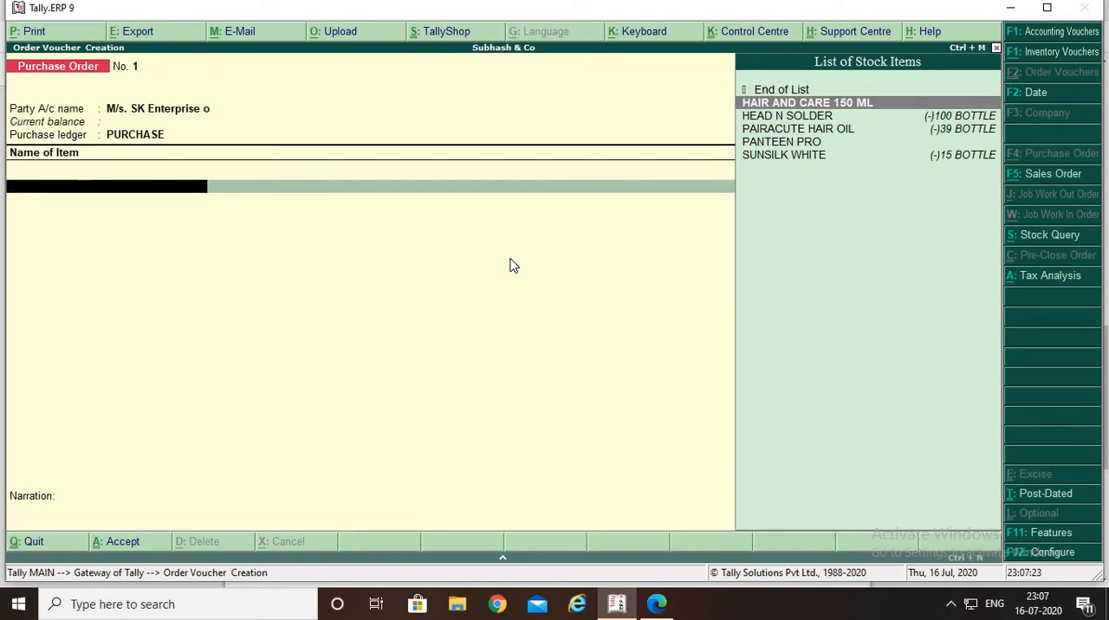
pyautogui.hotkey('alt', 'Tab')
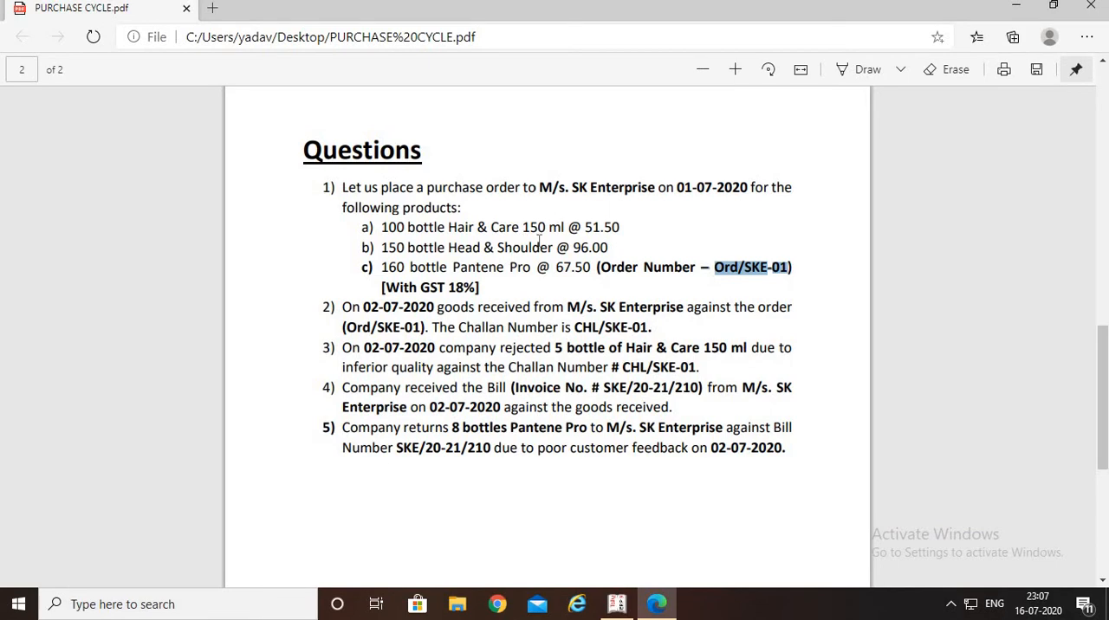
pyautogui.hotkey('alt', 'Tab')
pyautogui.press('Return')
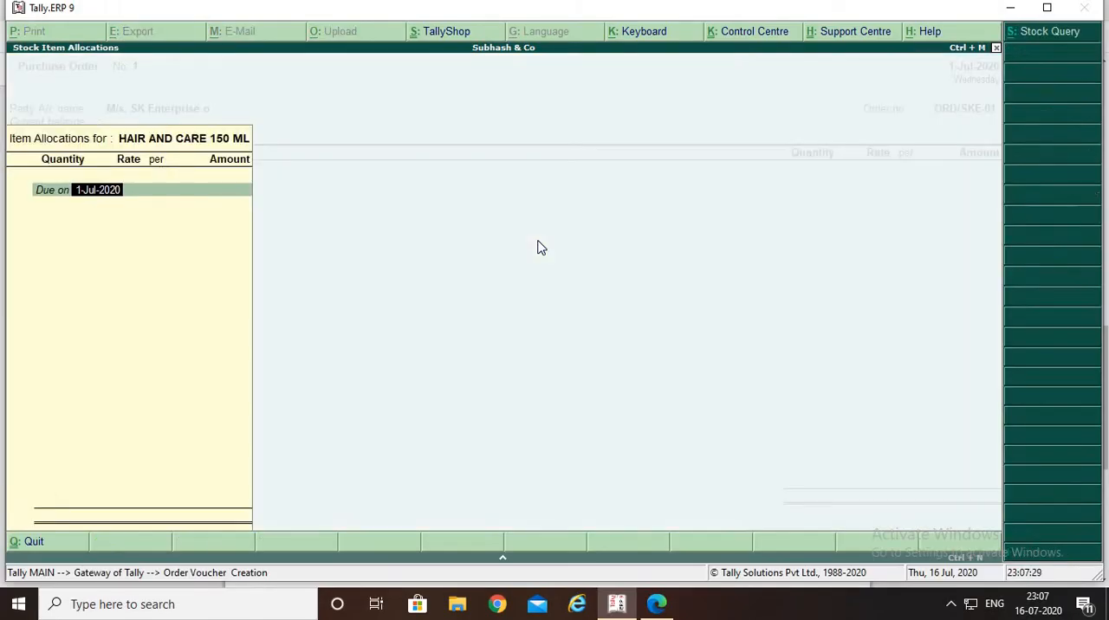
pyautogui.press('Return')
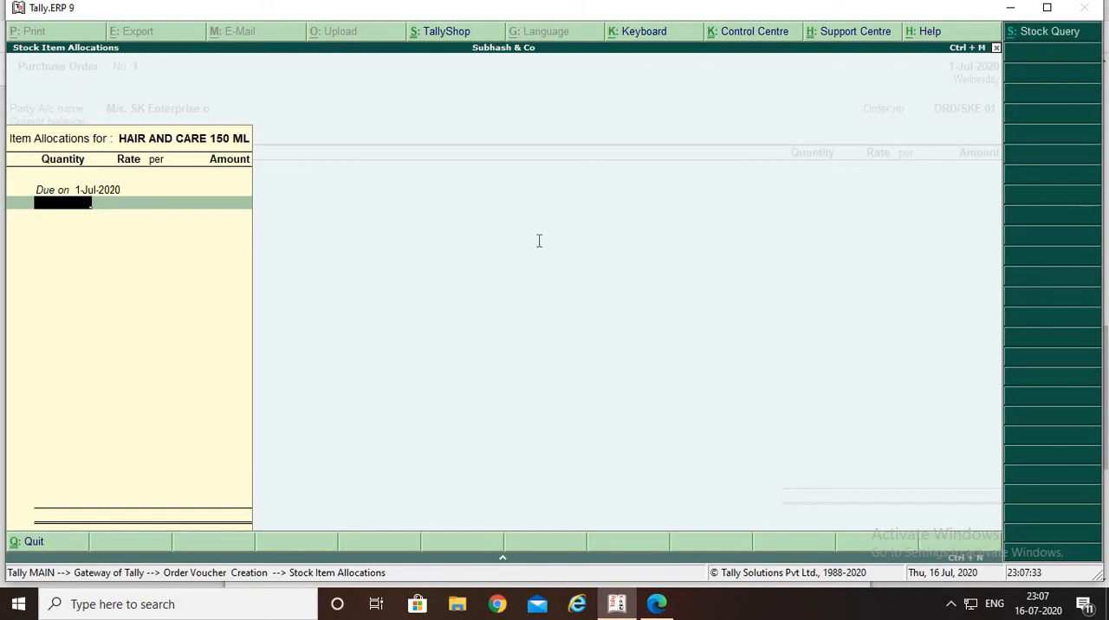
# Look up the Hair & Care quantity in the PDF and set the item's quantity to 100 bottles
pyautogui.hotkey('alt', 'Tab')
# Look up the Hair & Care price in the PDF, set the rate to 51.50 per bottle and accept the item line
pyautogui.hotkey('alt', 'Tab')
pyautogui.press('Return')
pyautogui.hotkey('alt', 'Tab')
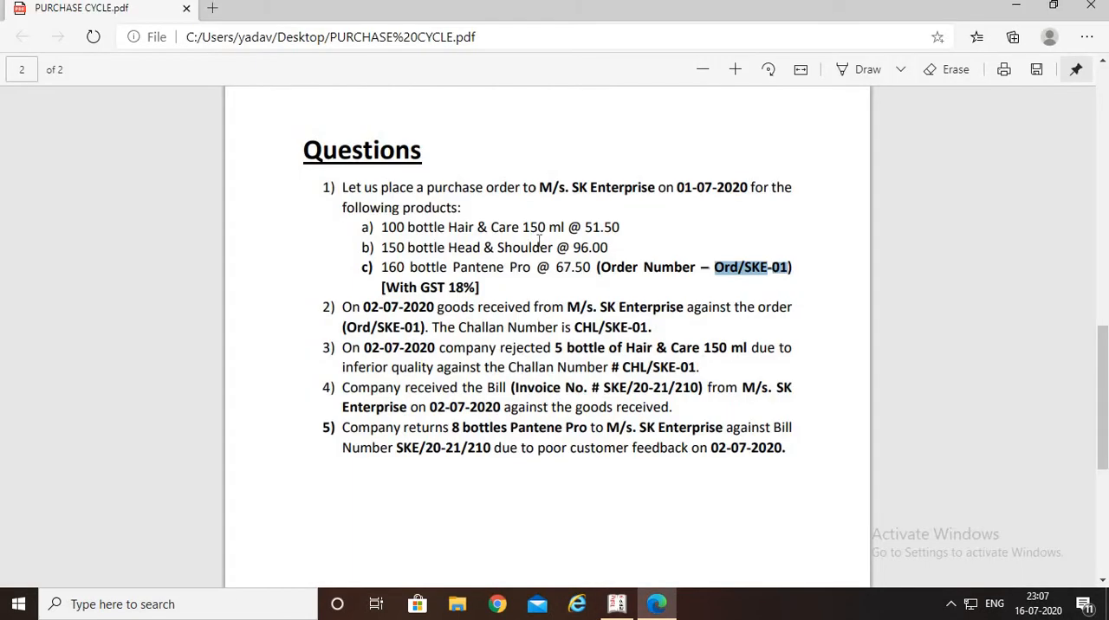
pyautogui.hotkey('alt', 'Tab')
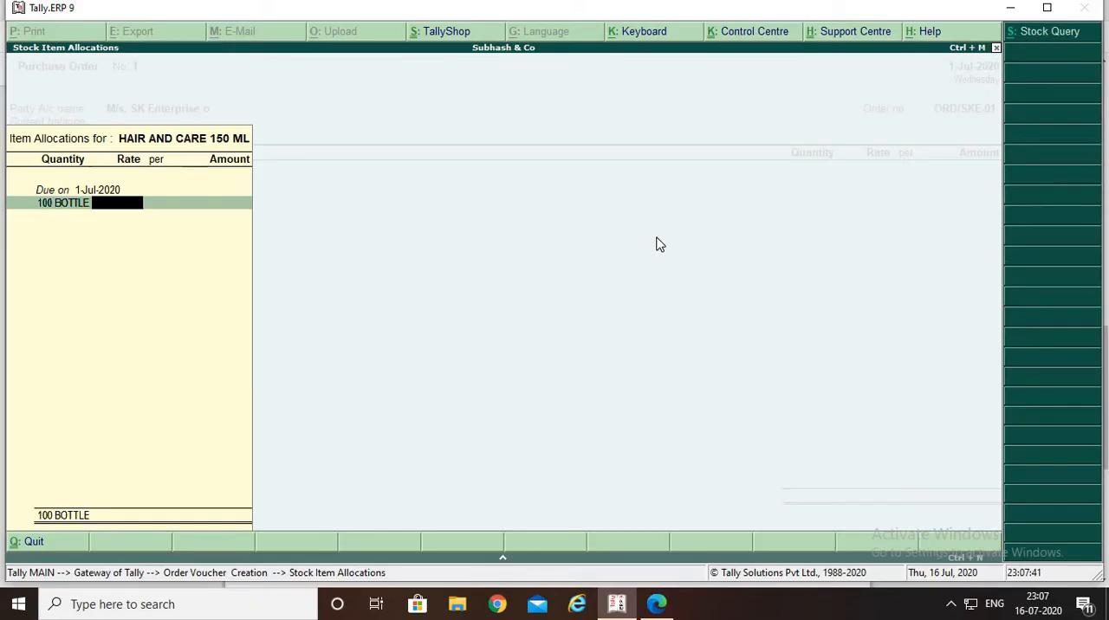
pyautogui.write('51.50')
pyautogui.hotkey('alt', 'Tab')
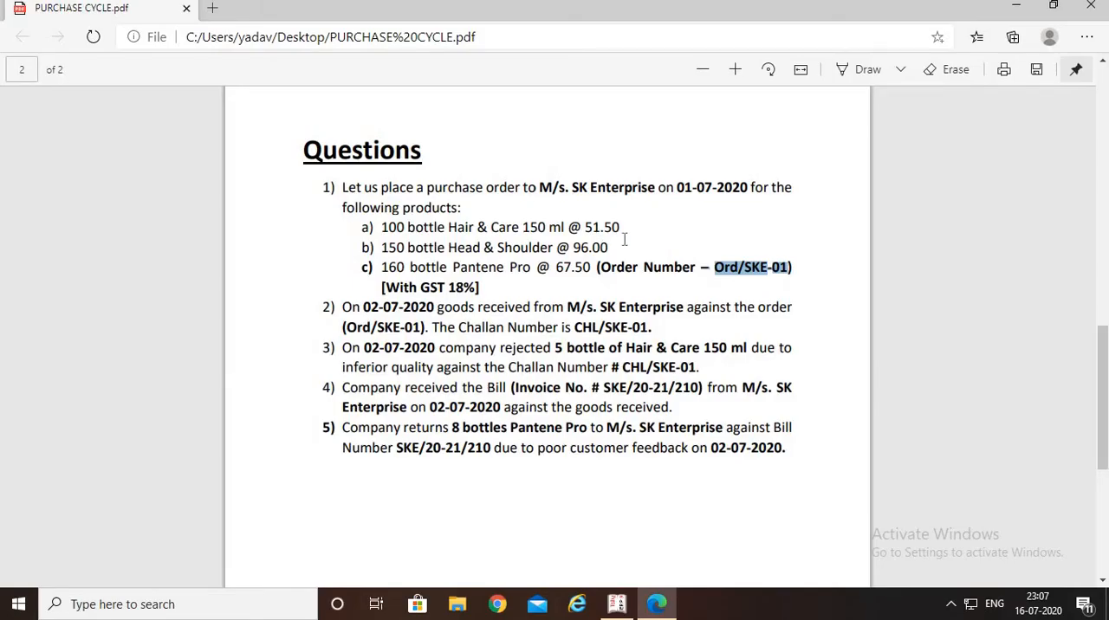
pyautogui.hotkey('alt', 'Tab')
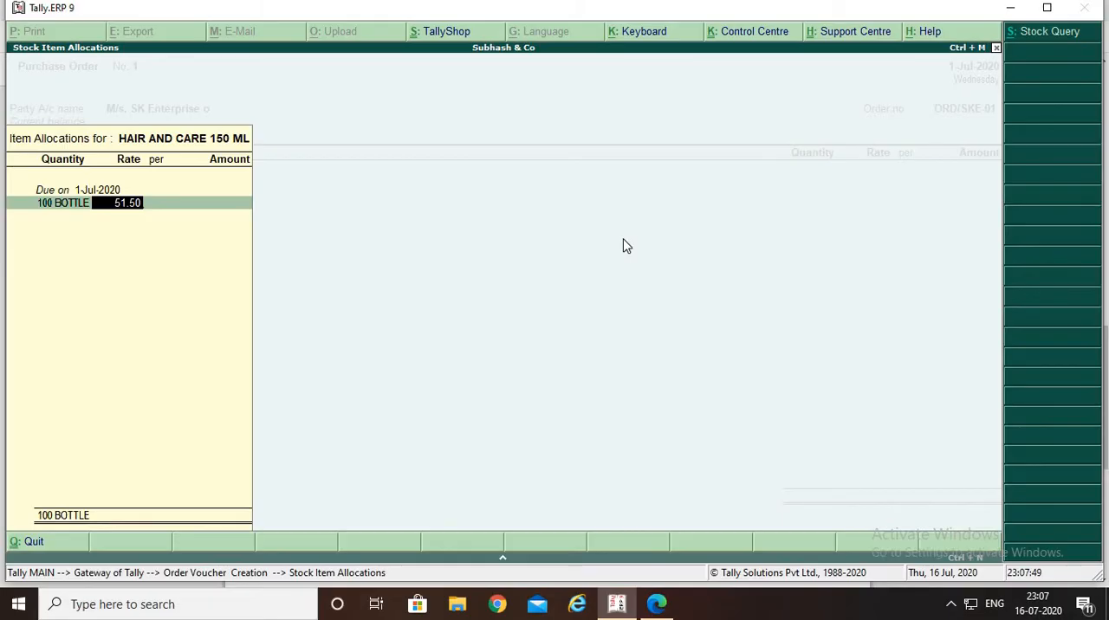
pyautogui.press('Return')
pyautogui.press('Return')
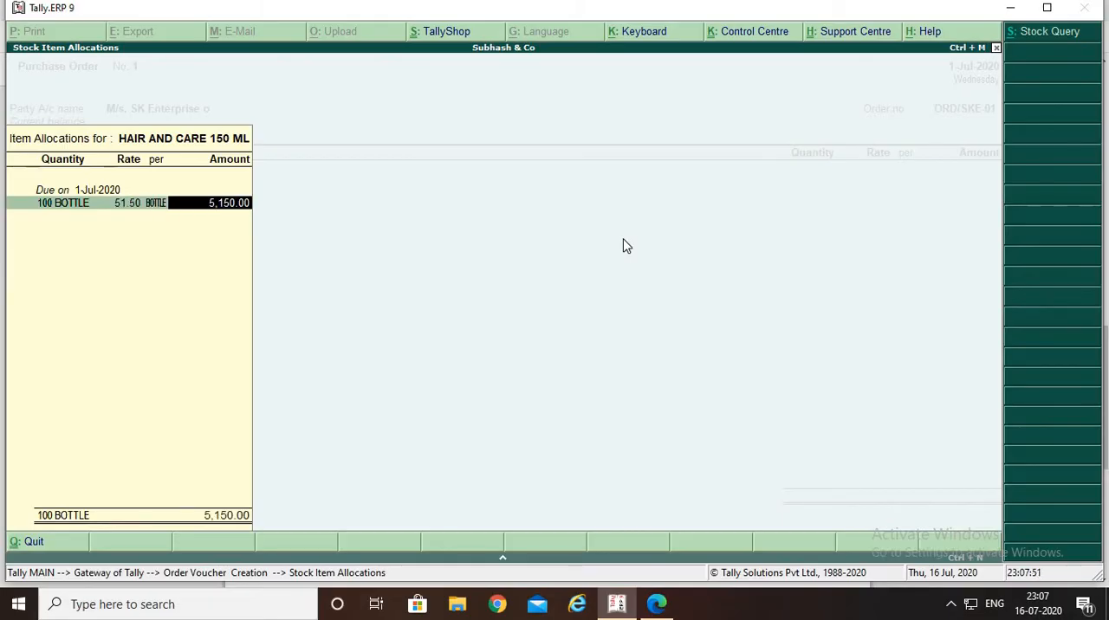
pyautogui.press('Return')
pyautogui.press('Return')
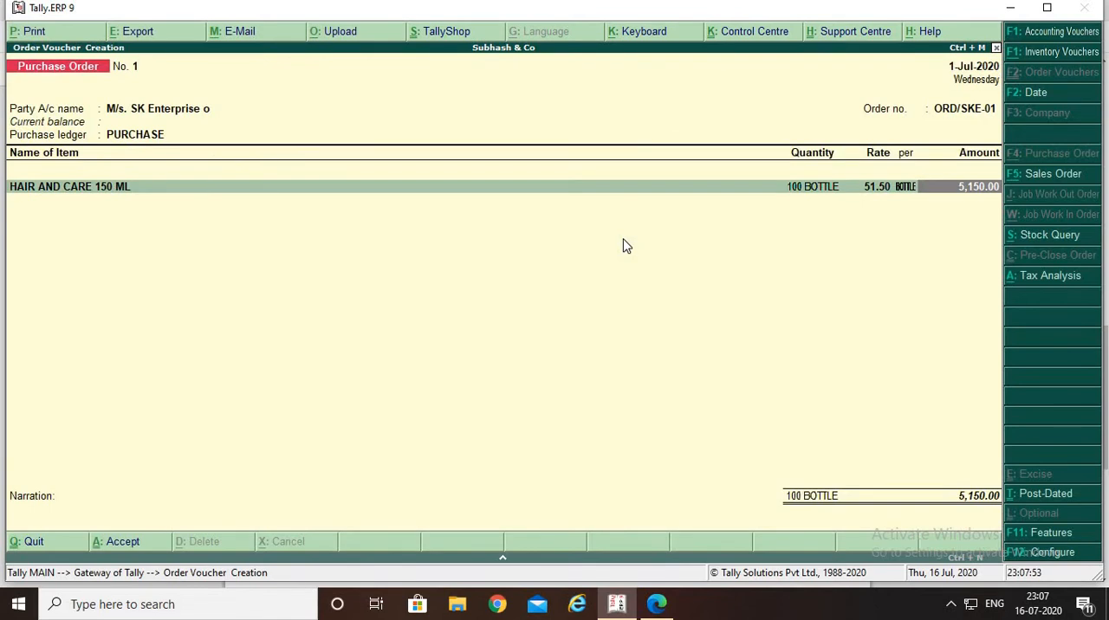
pyautogui.press('Return')
# Check the second product in the PDF and add HEAD N SOLDER to the purchase order, due on 1-Jul-2020
pyautogui.hotkey('alt', 'Tab')
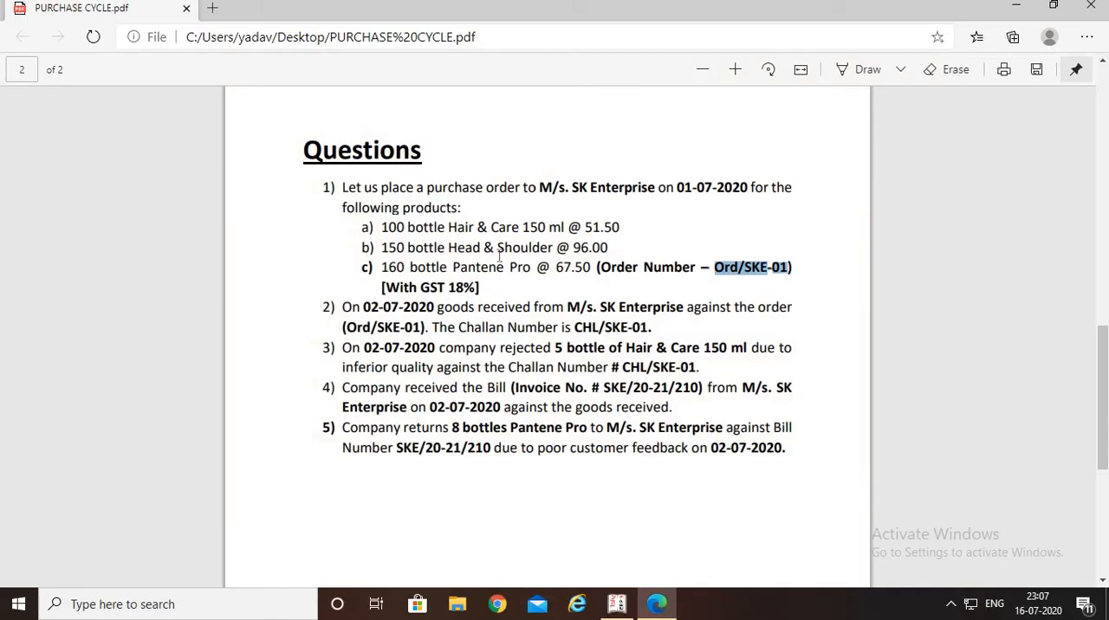
pyautogui.hotkey('alt', 'Tab')
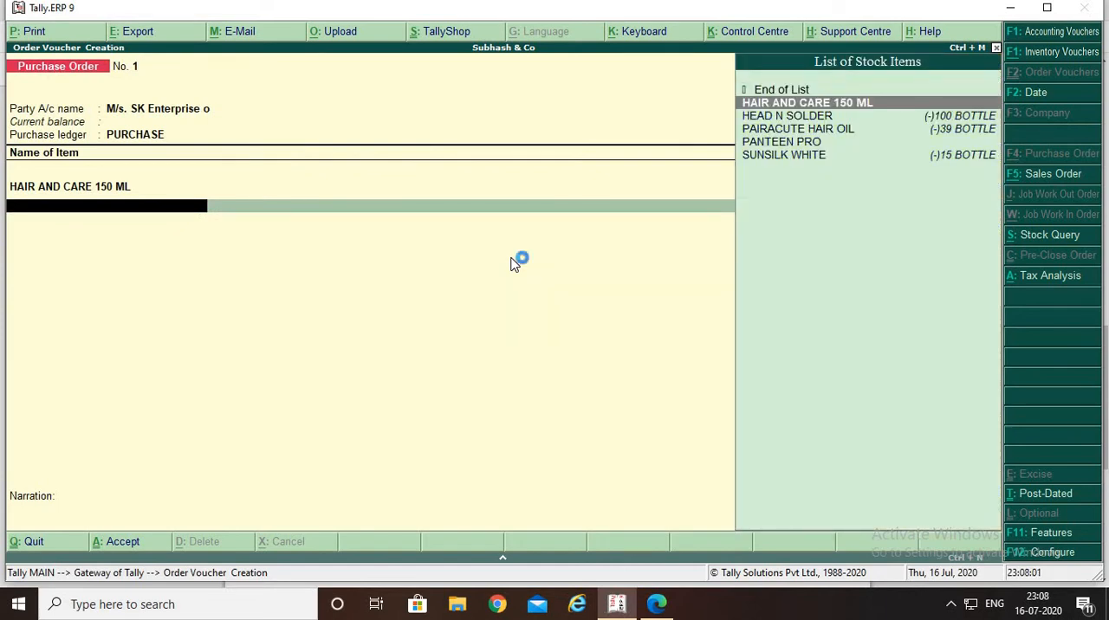
pyautogui.press('Down')
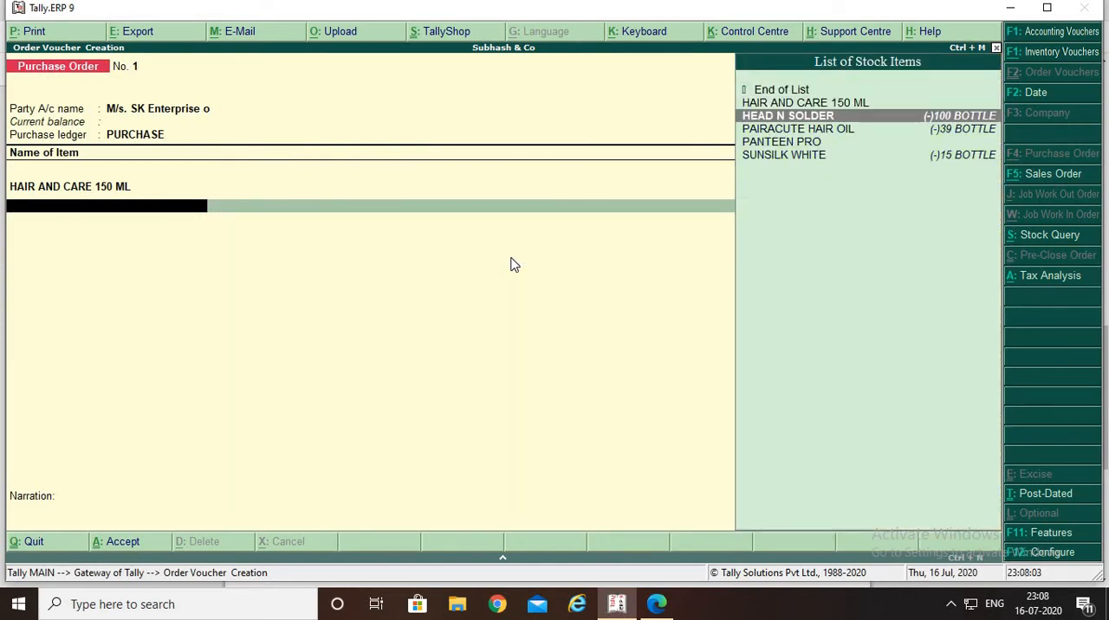
pyautogui.press('Return')
pyautogui.press('Return')
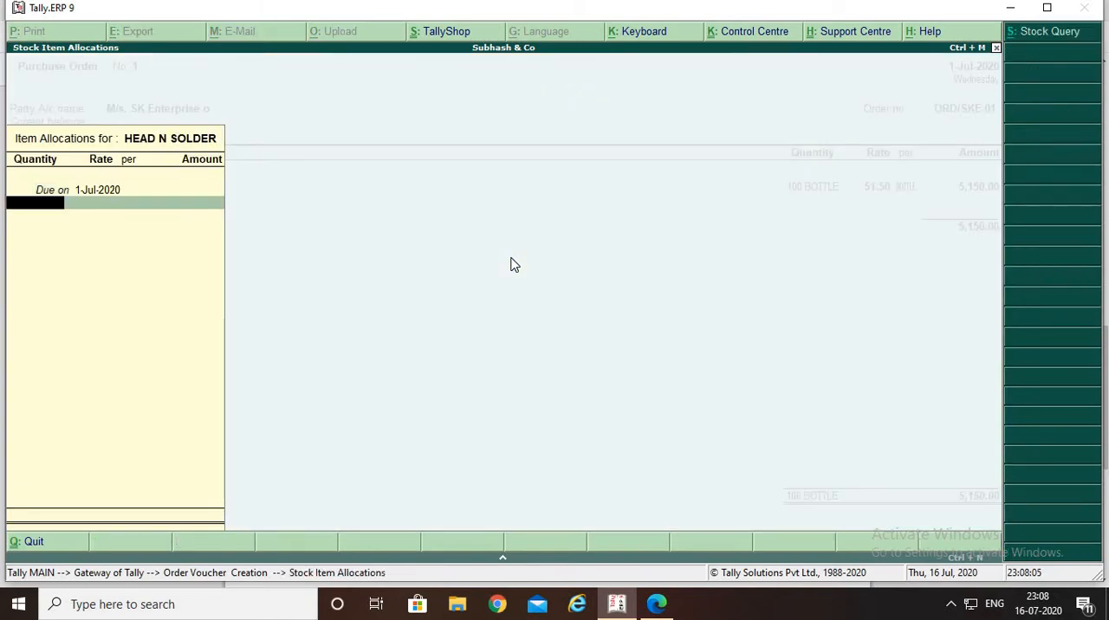
pyautogui.press('Return')
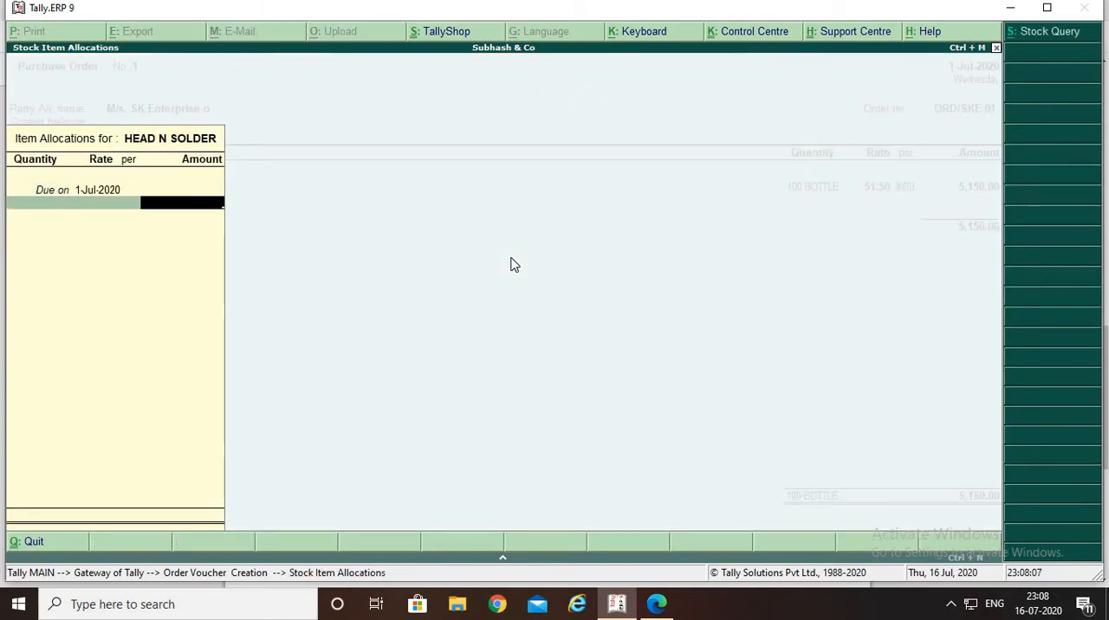
pyautogui.press('Return')
# Set HEAD N SOLDER to 150 bottles at a rate of 96 per bottle, as given in the PDF, and accept the allocation
pyautogui.hotkey('alt', 'Tab')
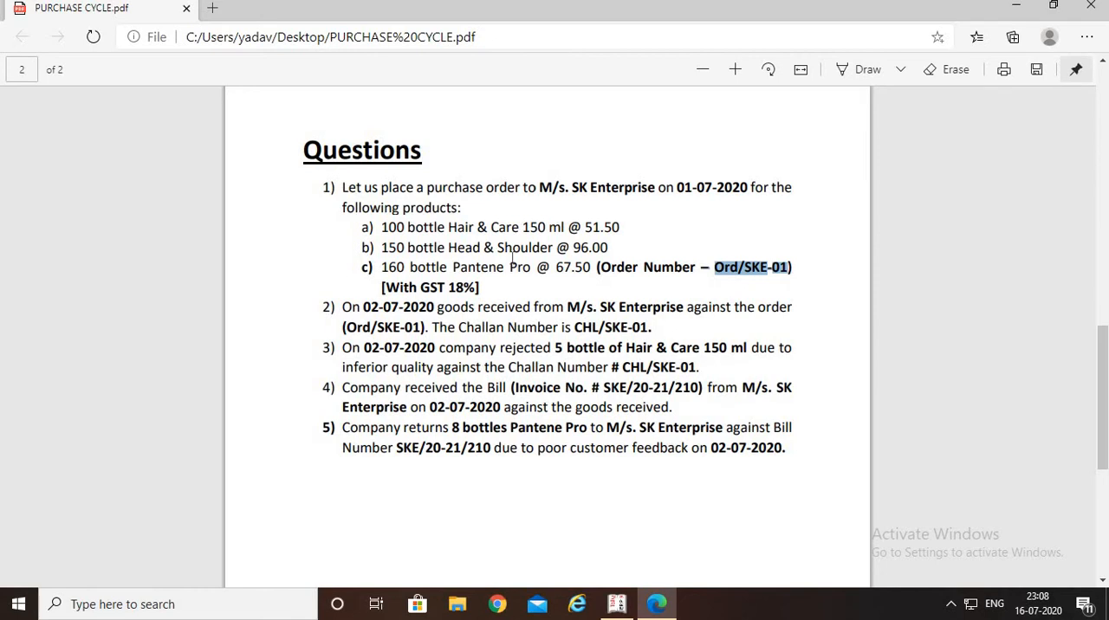
pyautogui.hotkey('alt', 'Tab')
pyautogui.write('1')
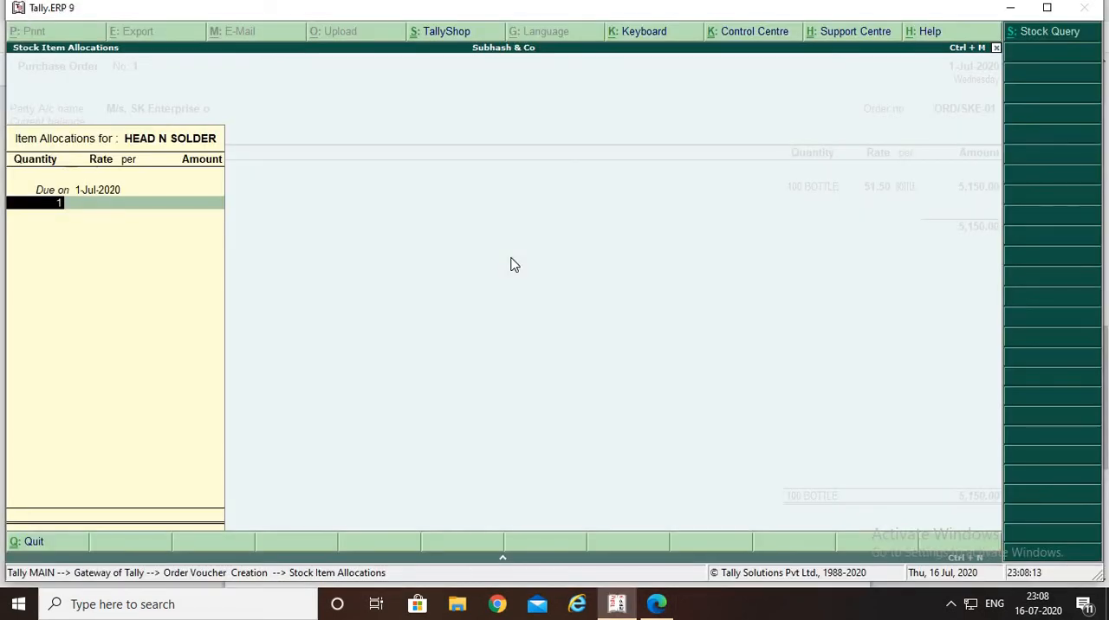
pyautogui.write('50')
pyautogui.press('Return')
pyautogui.hotkey('alt', 'Tab')
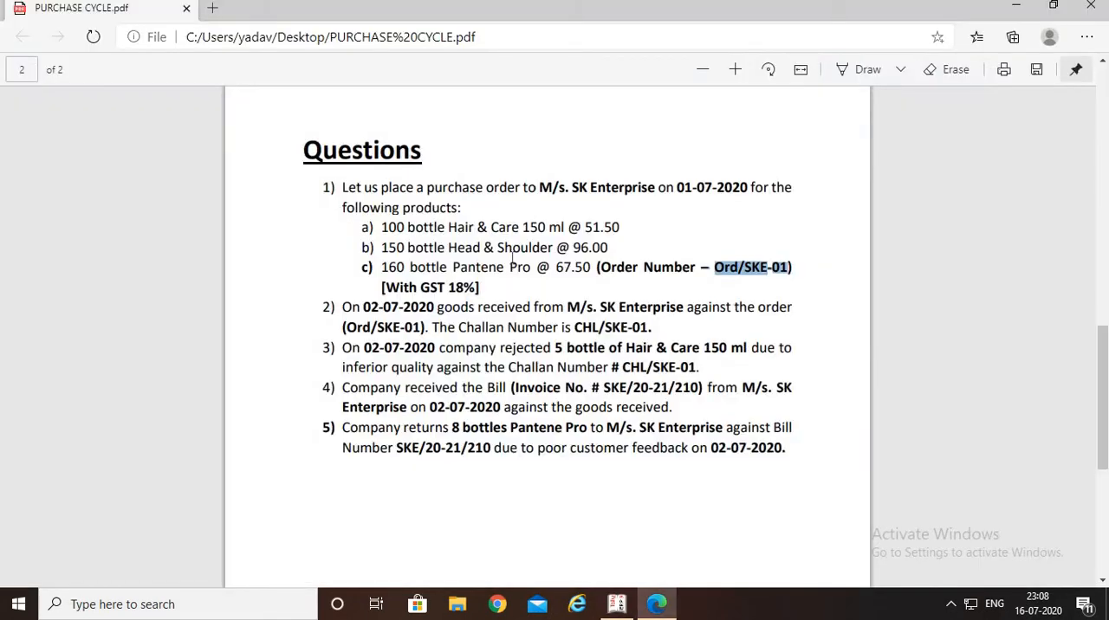
pyautogui.hotkey('alt', 'Tab')
pyautogui.write('96')
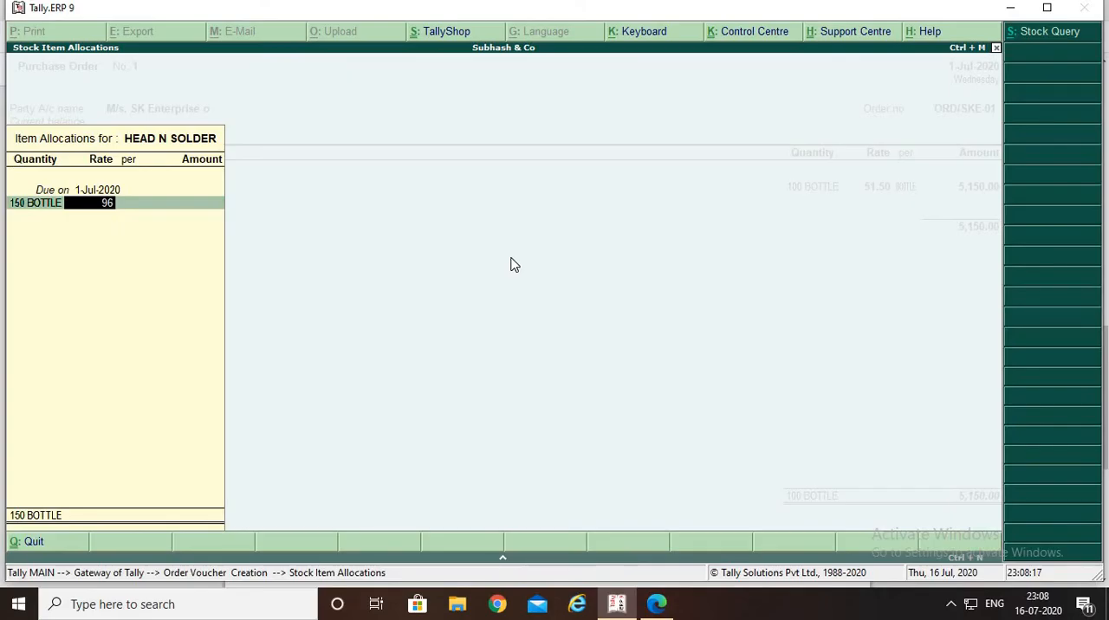
pyautogui.press('Return')
pyautogui.press('Return')
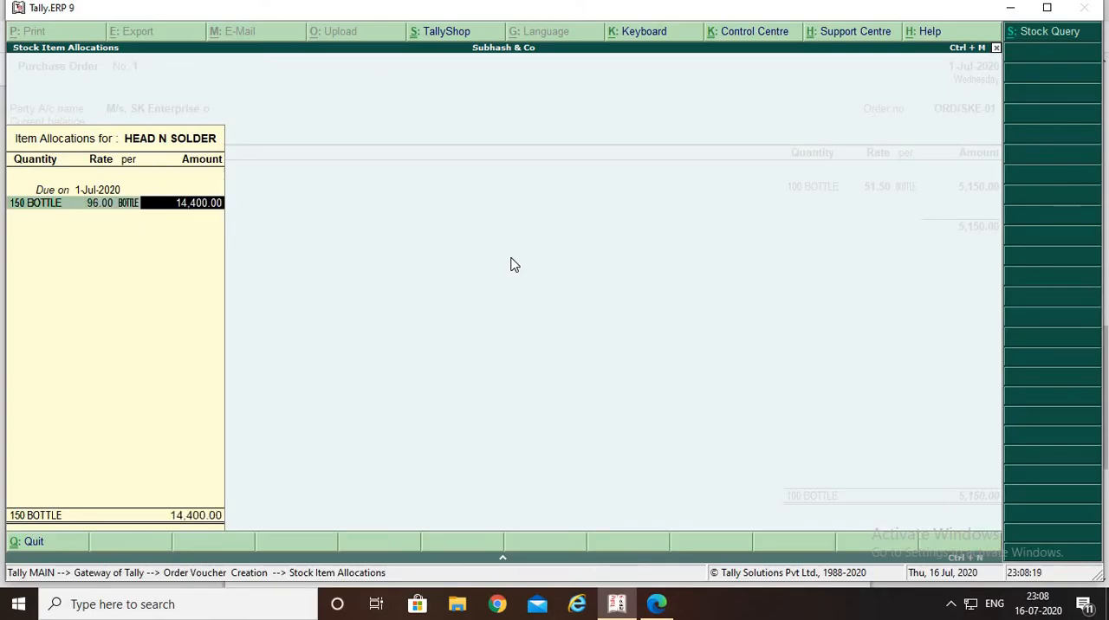
pyautogui.press('Return')
pyautogui.press('Return')
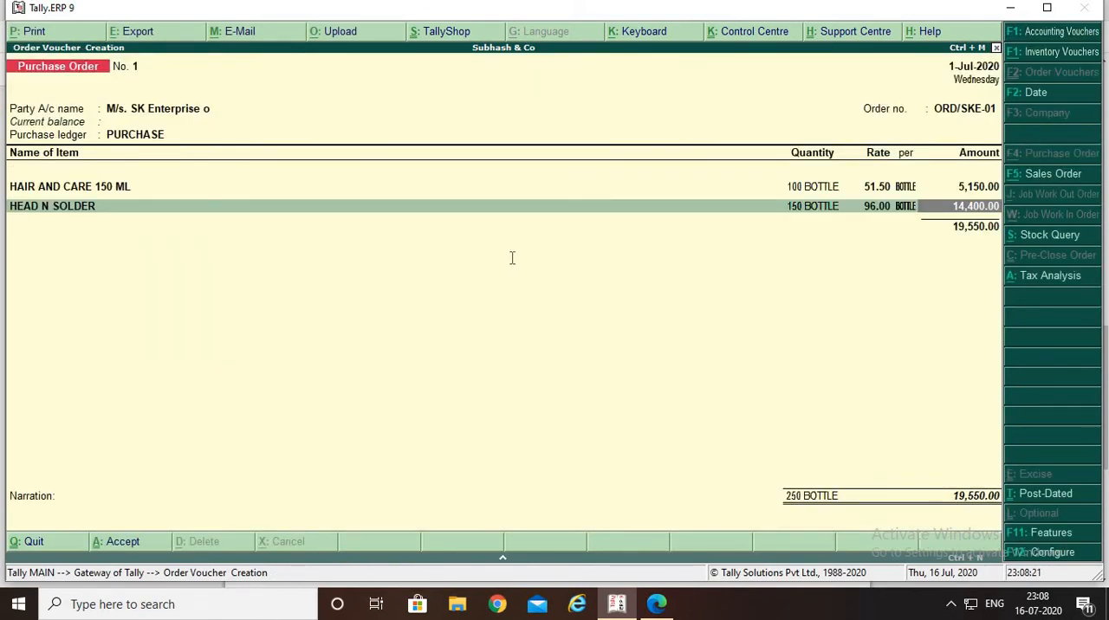
# Check the third product in the PDF and allocate the HEAD N SOLDER amount to the PURCHASE ledger
pyautogui.hotkey('alt', 'Tab')
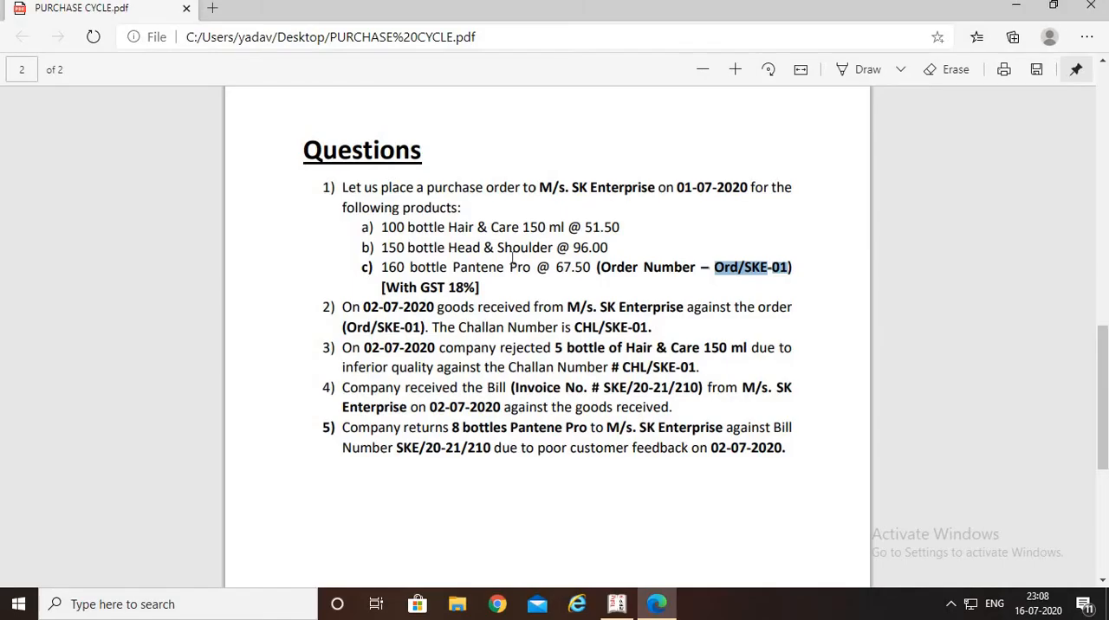
pyautogui.hotkey('alt', 'Tab')
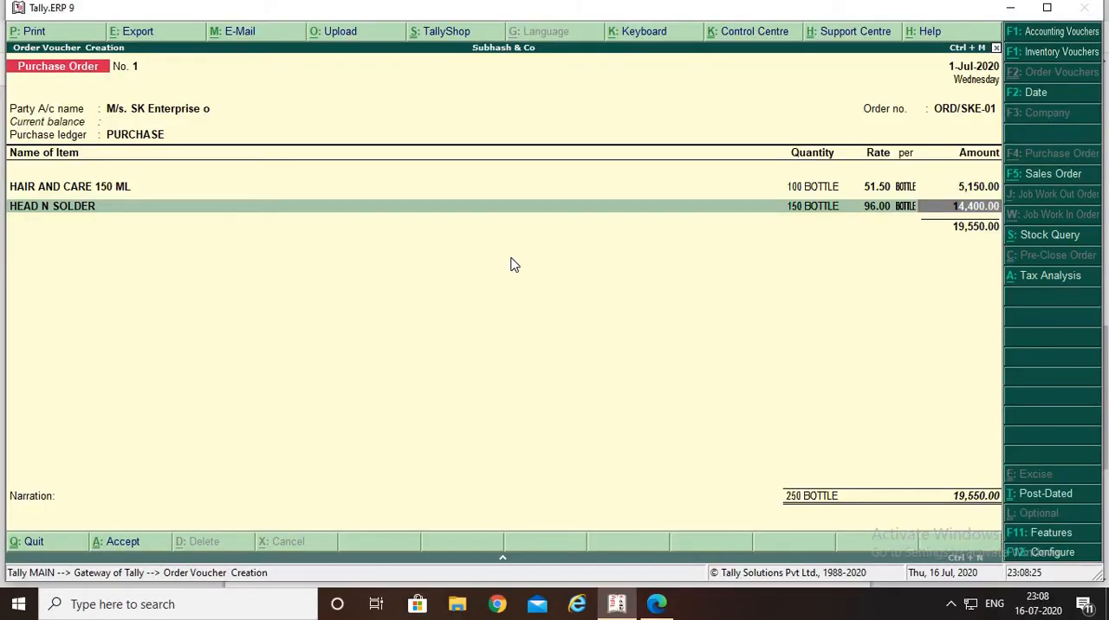
pyautogui.press('Return')
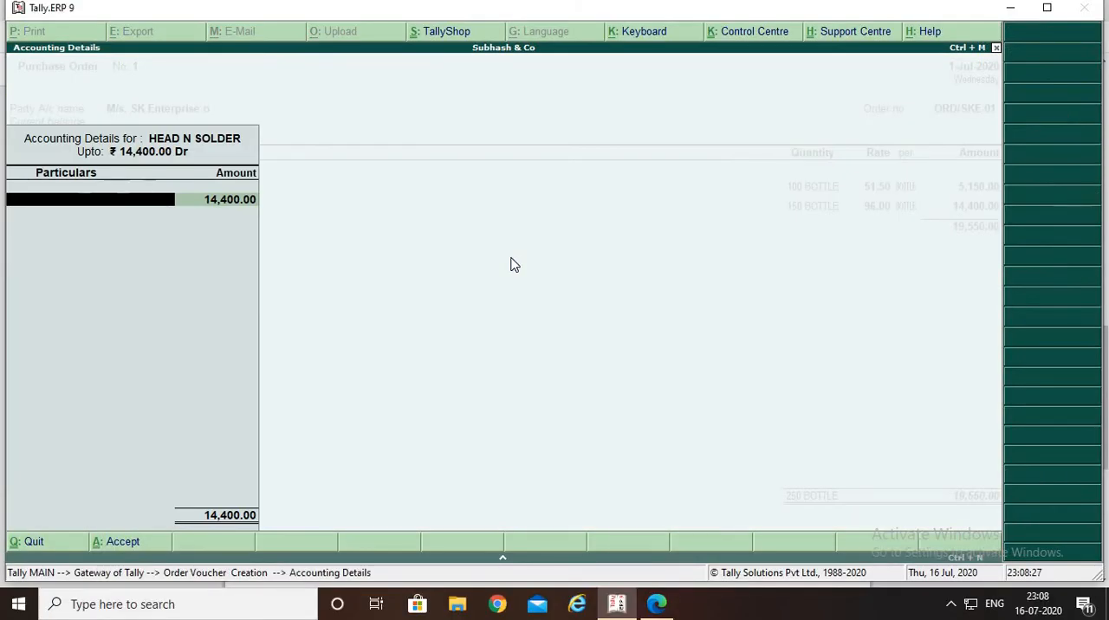
pyautogui.press('Return')
pyautogui.press('Return')
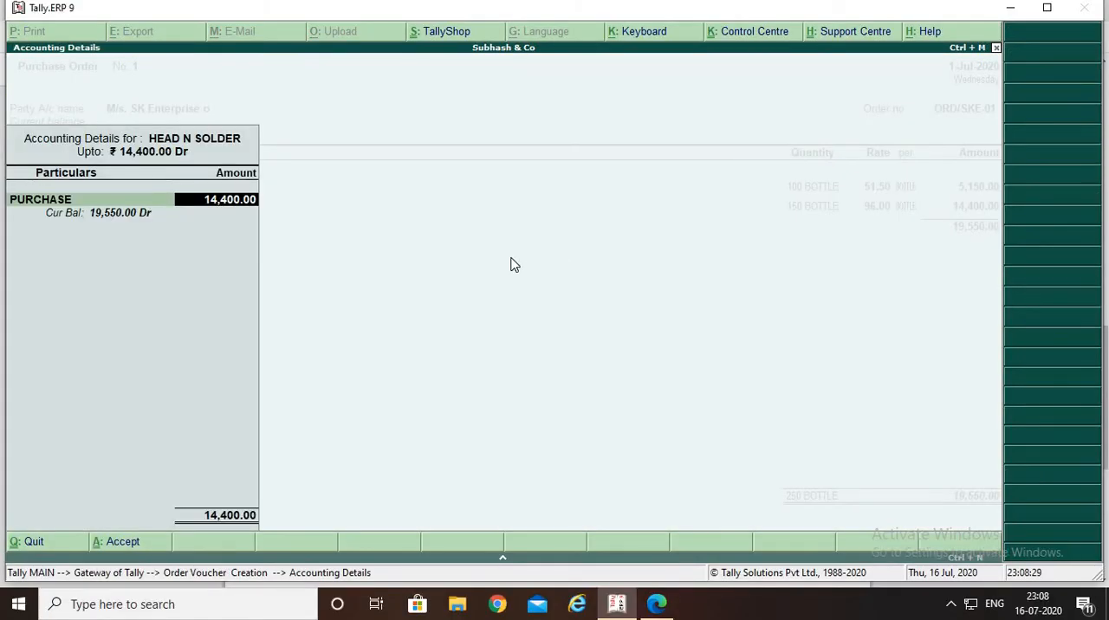
pyautogui.press('Return')
# Add PANTEEN PRO as the third item of the purchase order, due on 1-Jul-2020
pyautogui.write('P')
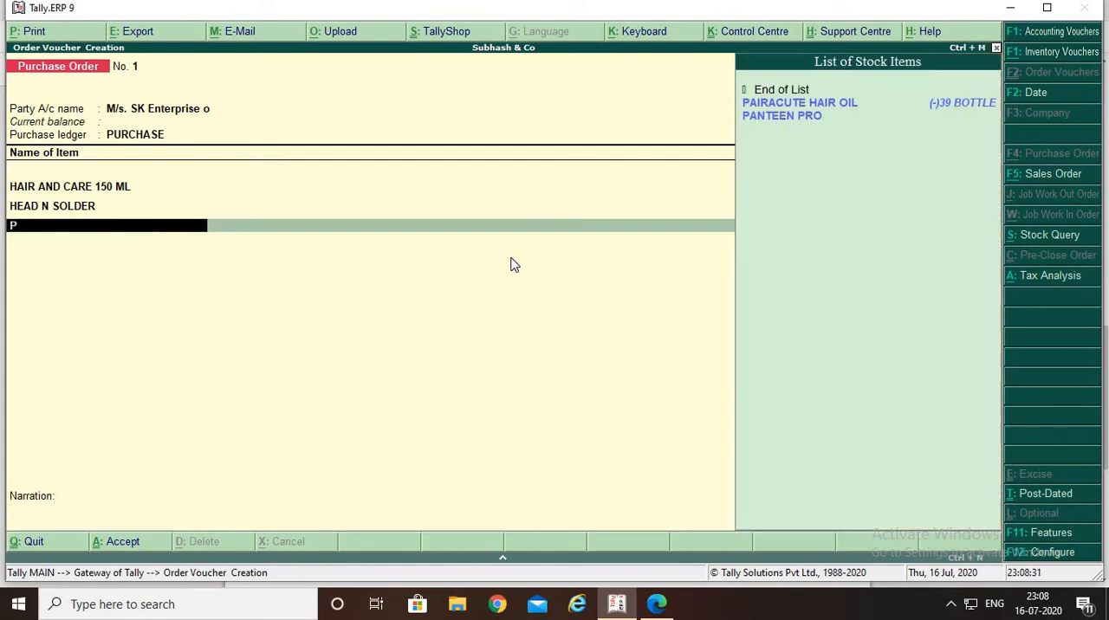
pyautogui.press('Down')
pyautogui.press('Down')
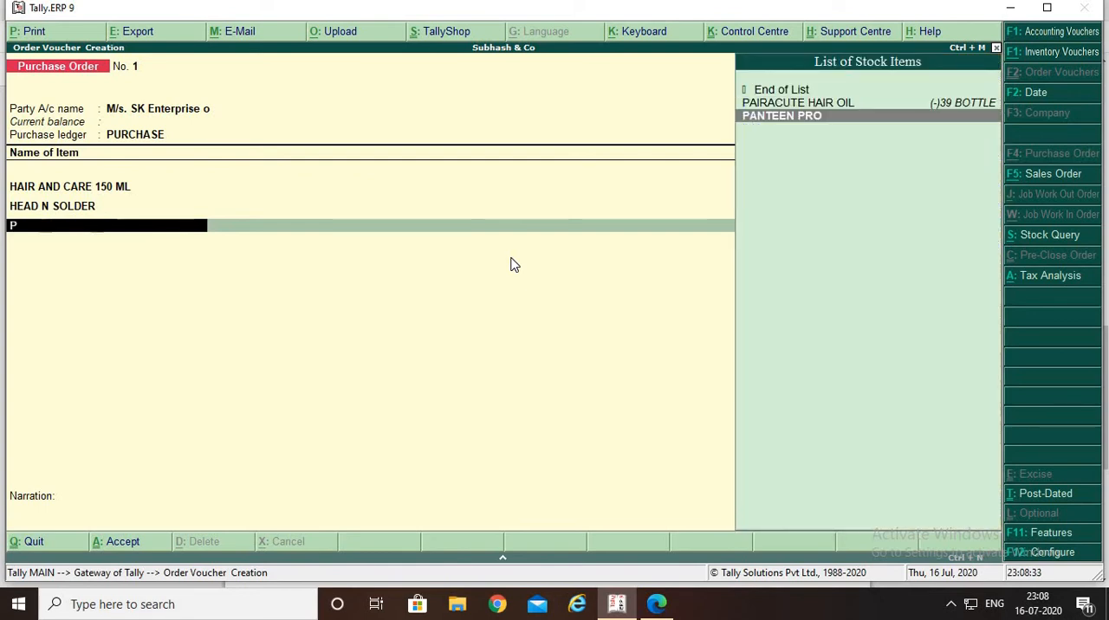
pyautogui.press('Return')
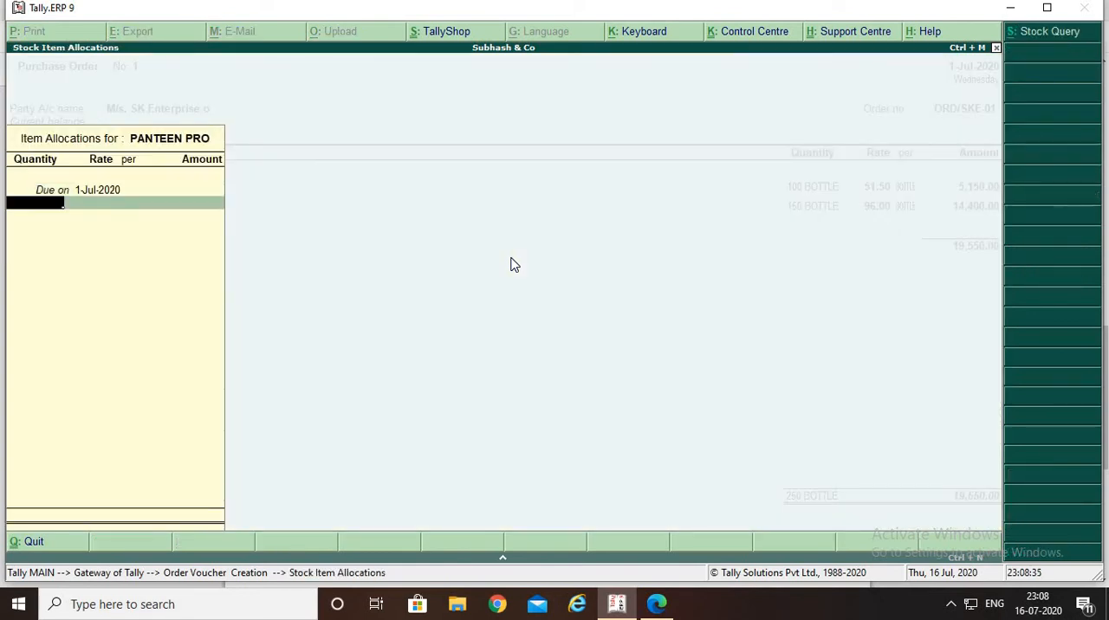
# Set PANTEEN PRO to 160 bottles at a rate of 67.50 per bottle, as given in the PDF, and accept the allocation
pyautogui.hotkey('alt', 'Tab')
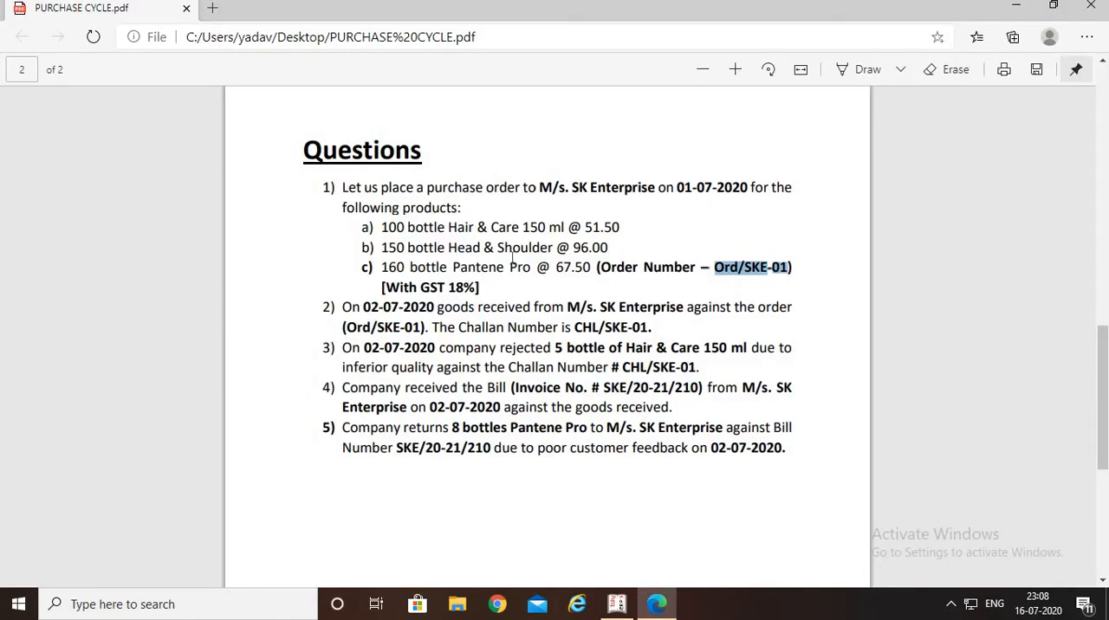
pyautogui.hotkey('alt', 'Tab')
pyautogui.write('1')
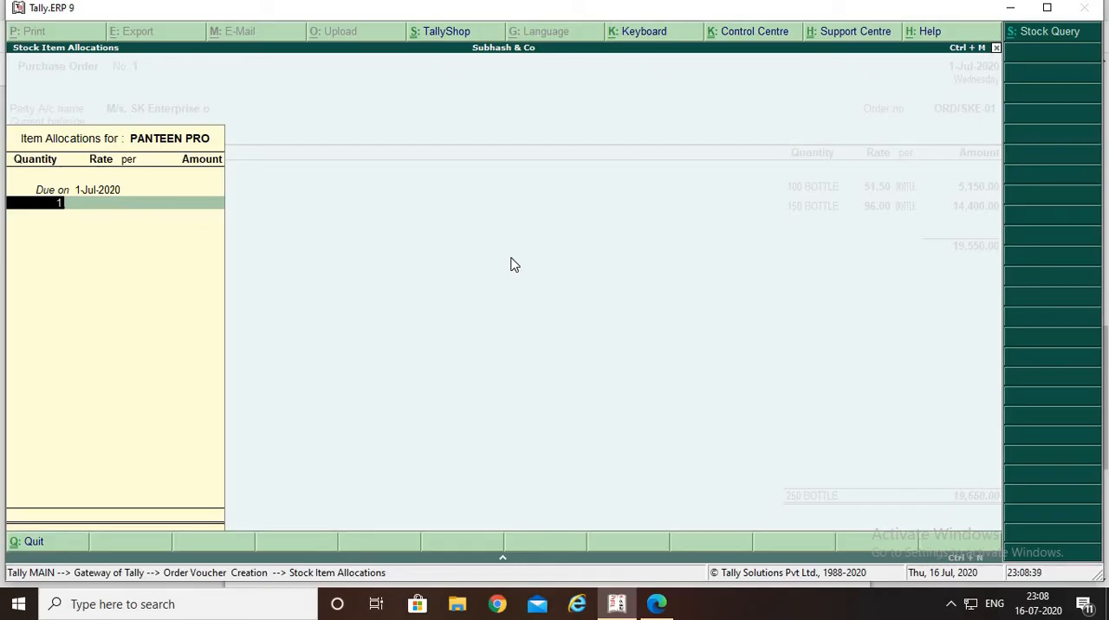
pyautogui.write('60')
pyautogui.press('Return')
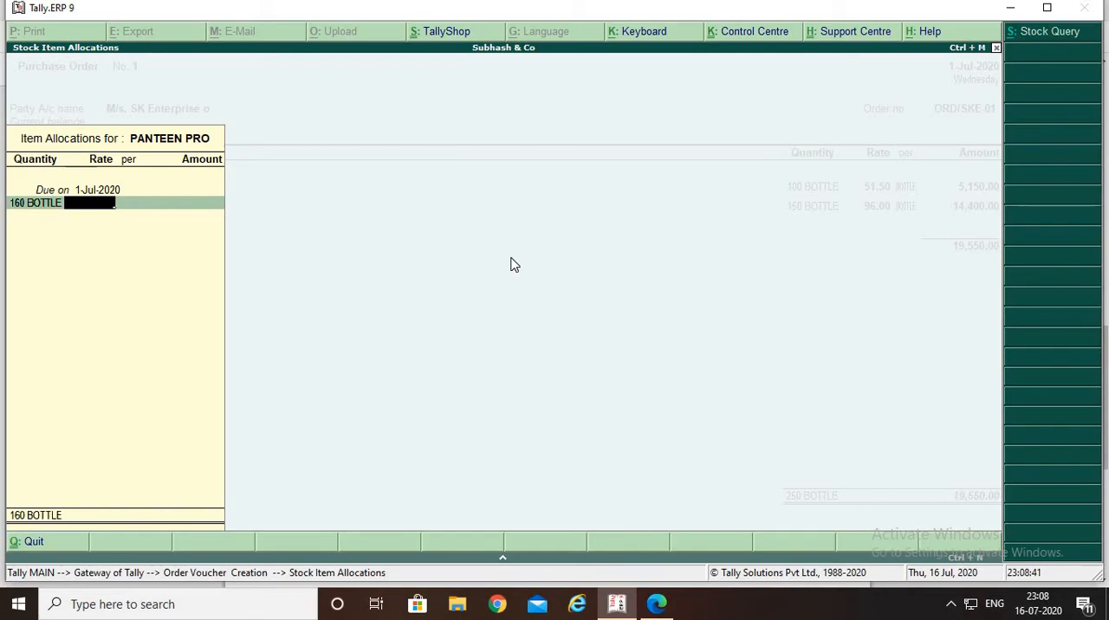
pyautogui.hotkey('alt', 'Tab')
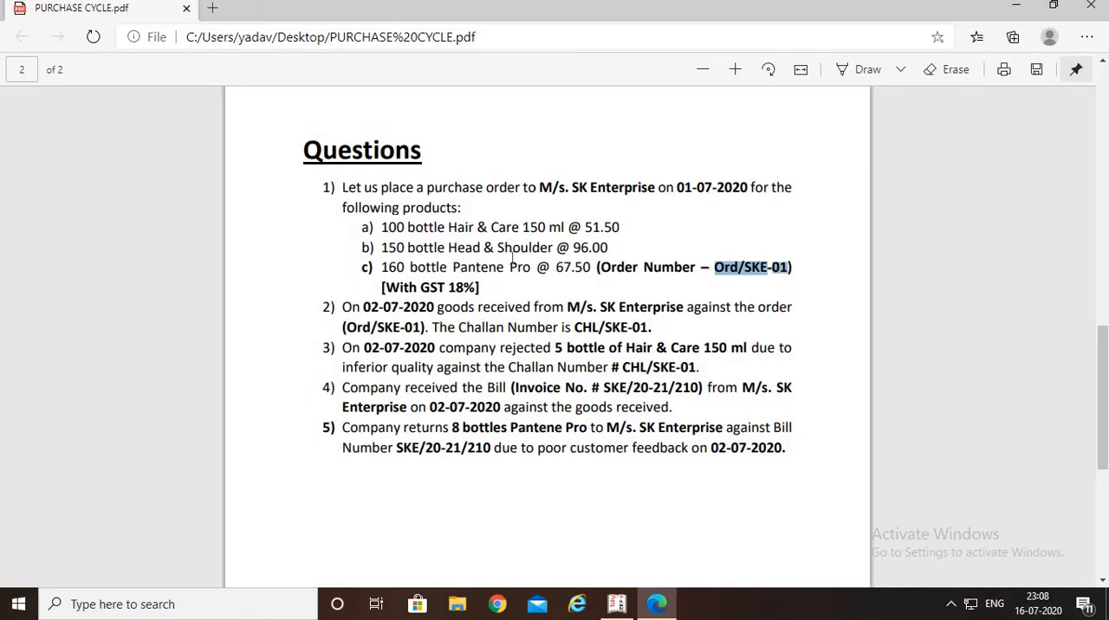
pyautogui.hotkey('alt', 'Tab')
pyautogui.write('67.50')
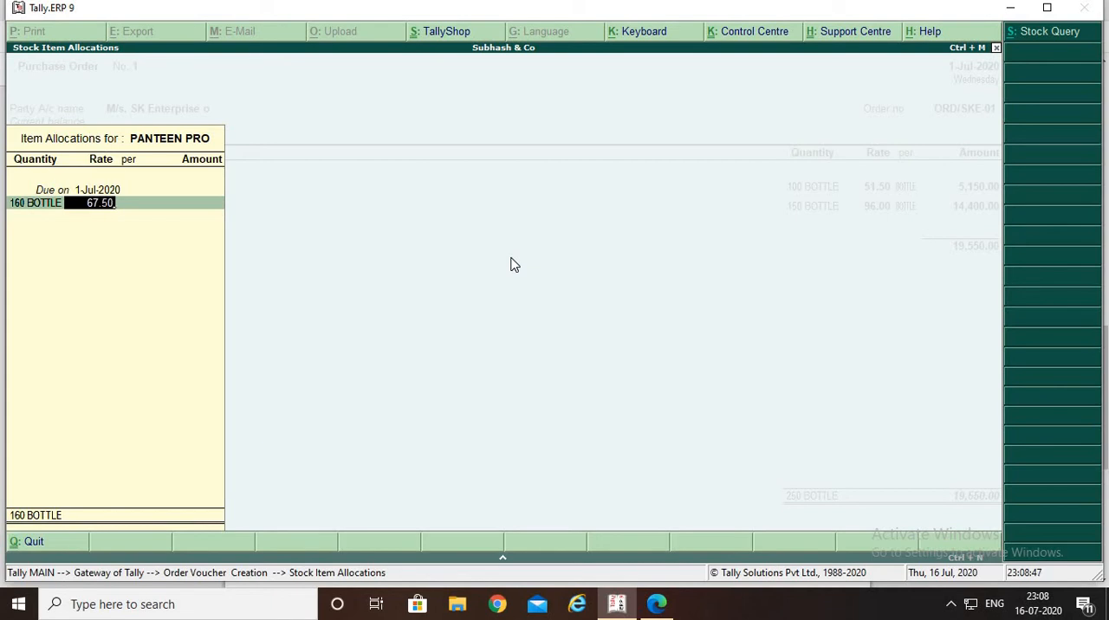
pyautogui.press('Return')
pyautogui.press('Return')
pyautogui.press('Return')
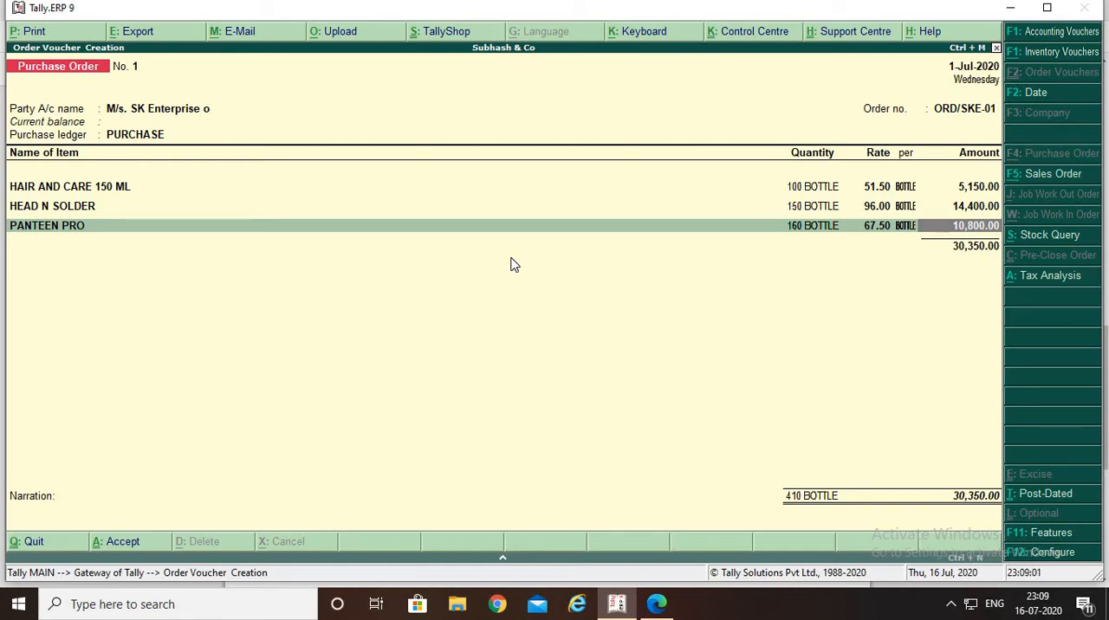
# Open the PANTEEN PRO stock item master from the purchase order and bring up its GST details
pyautogui.press('BackSpace')
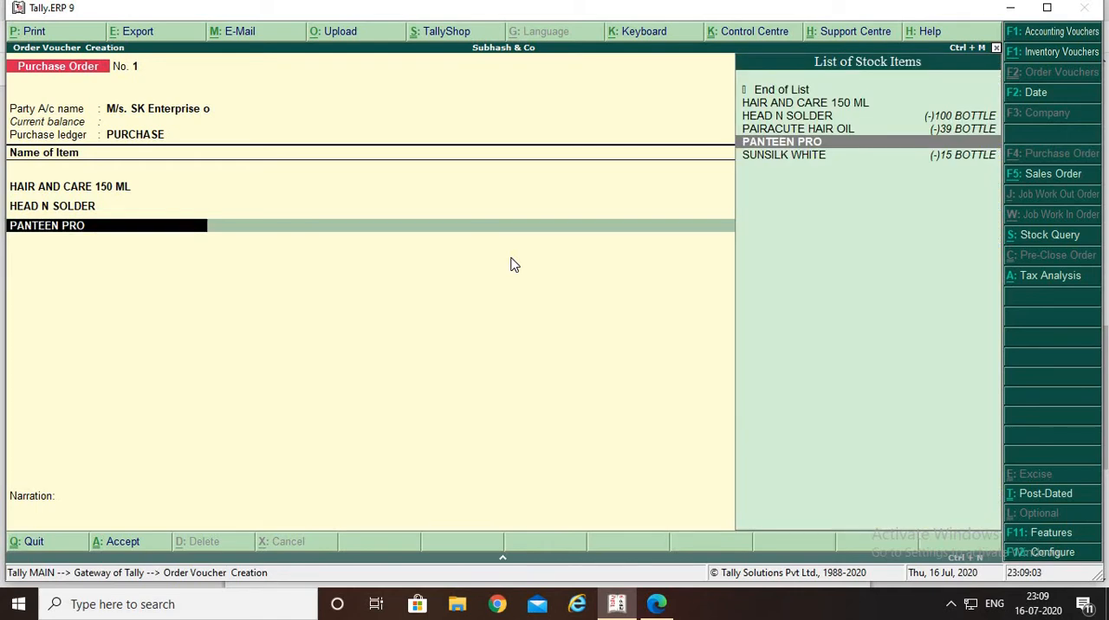
pyautogui.hotkey('ctrl', 'Return')
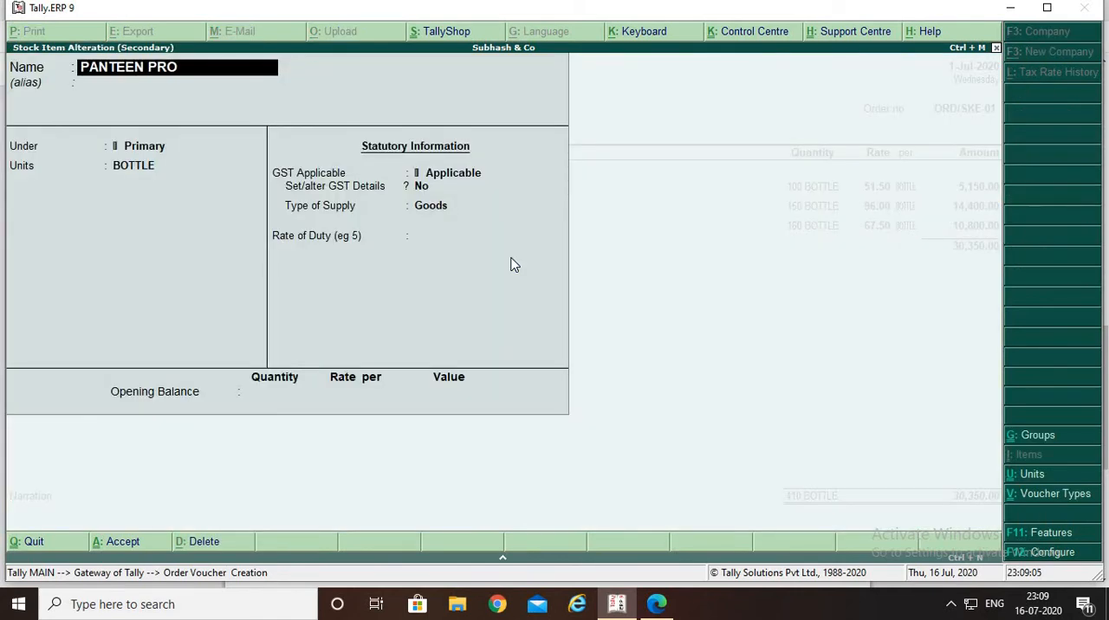
pyautogui.press('Return')
pyautogui.press('Return')
pyautogui.press('Return')
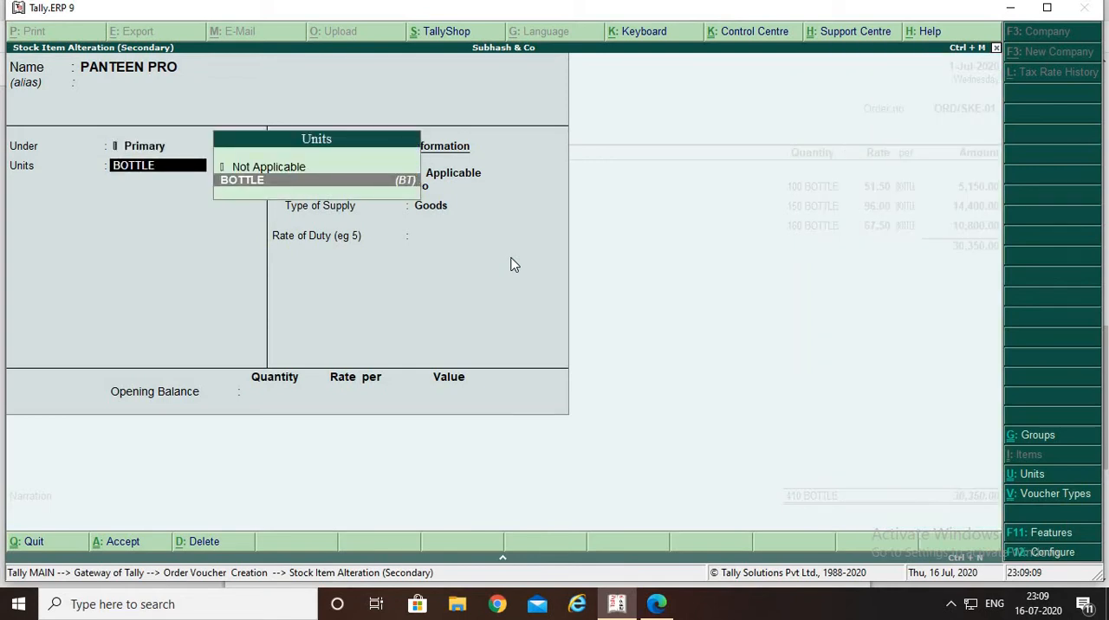
pyautogui.press('Return')
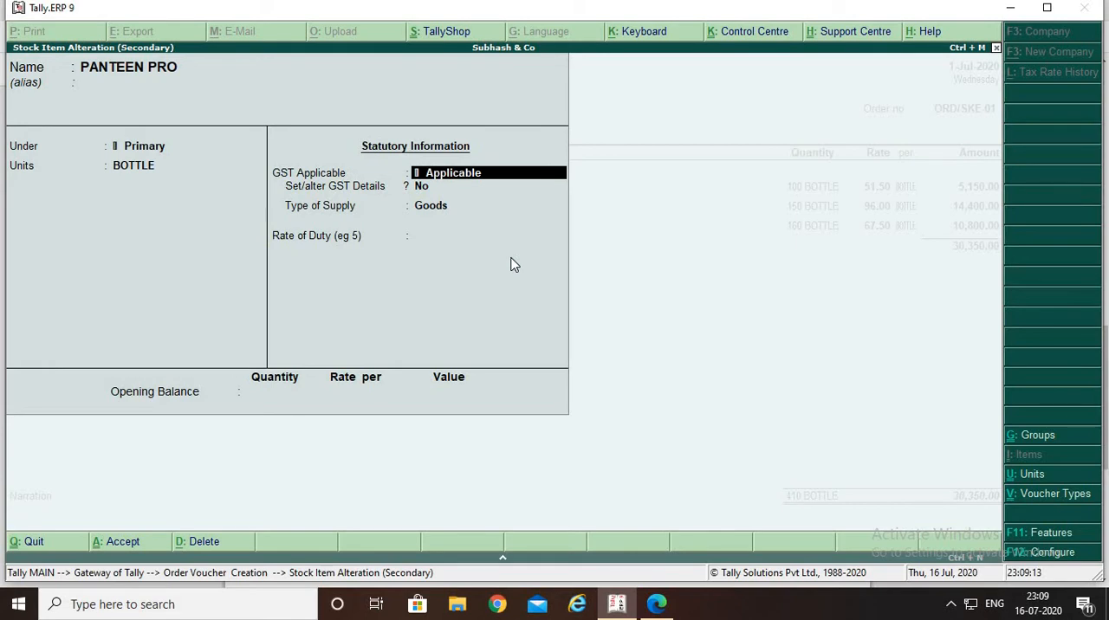
pyautogui.press('Return')
pyautogui.write('Y')
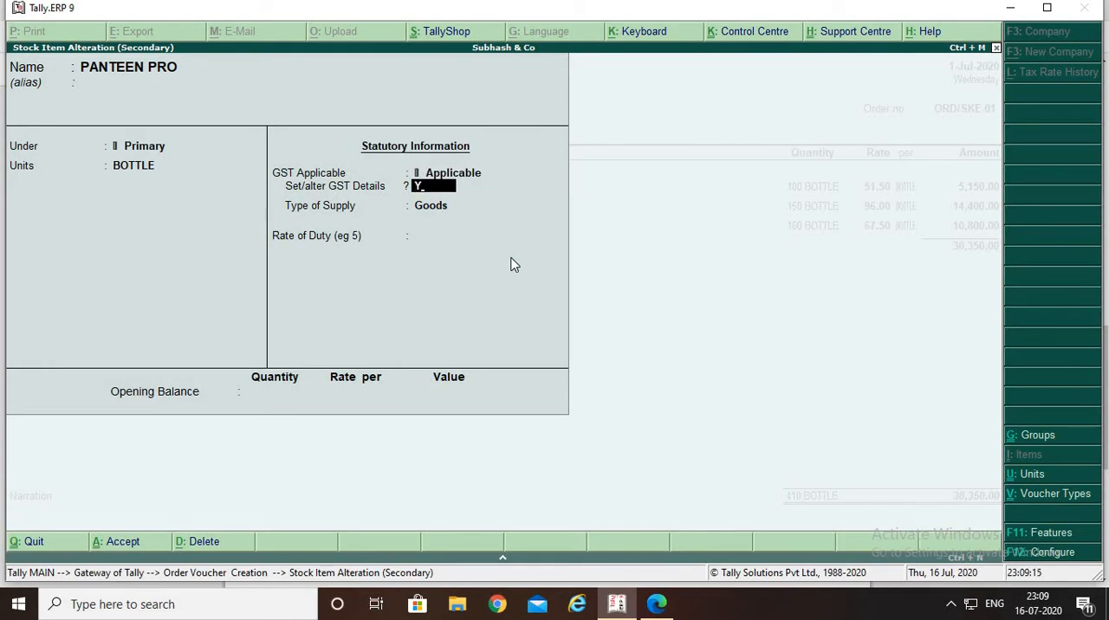
pyautogui.press('Return')
# Examine PANTEEN PRO's HSN/SAC, taxability and tax rate details, and accept the stock item
pyautogui.press('Return')
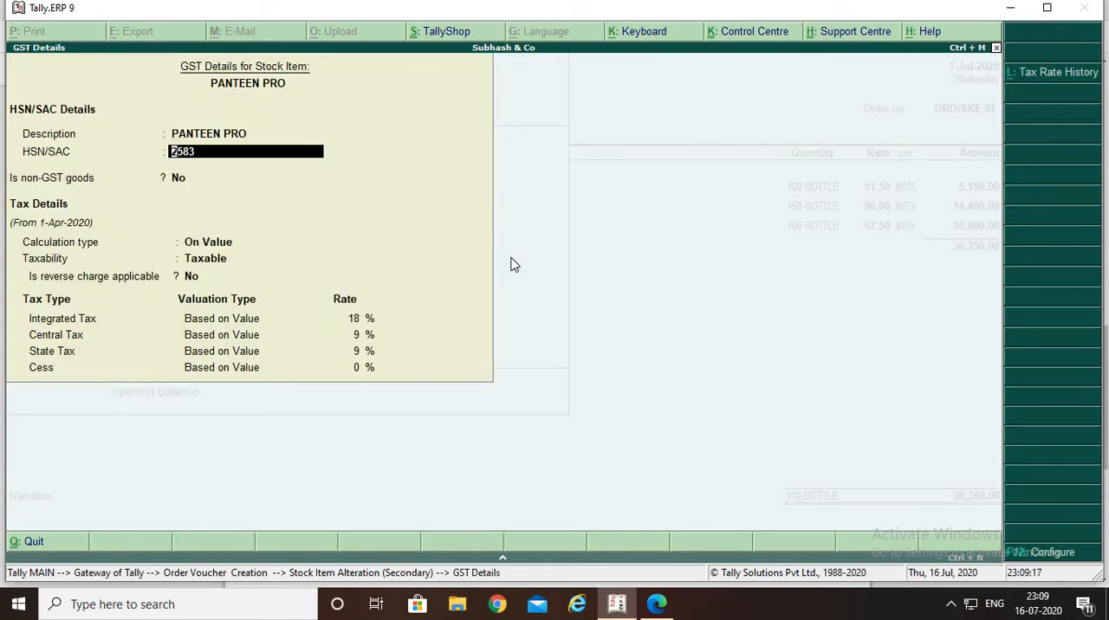
pyautogui.press('Up')
pyautogui.press('Return')
pyautogui.press('Return')
pyautogui.press('Return')
pyautogui.press('Return')
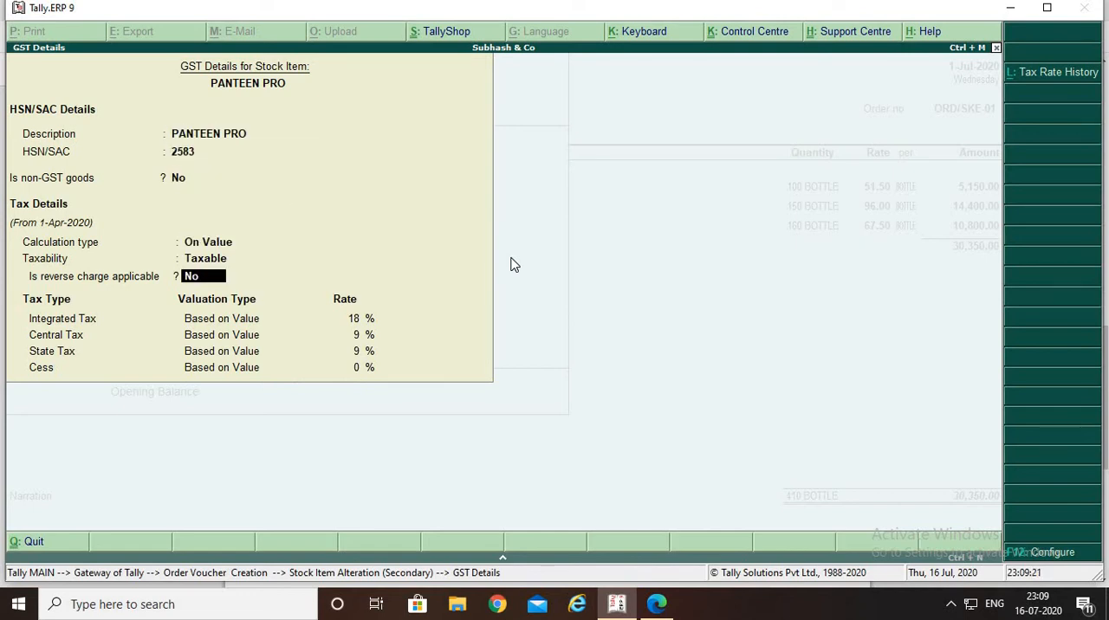
pyautogui.press('Return')
pyautogui.press('Return')
pyautogui.press('Return')
pyautogui.press('Return')
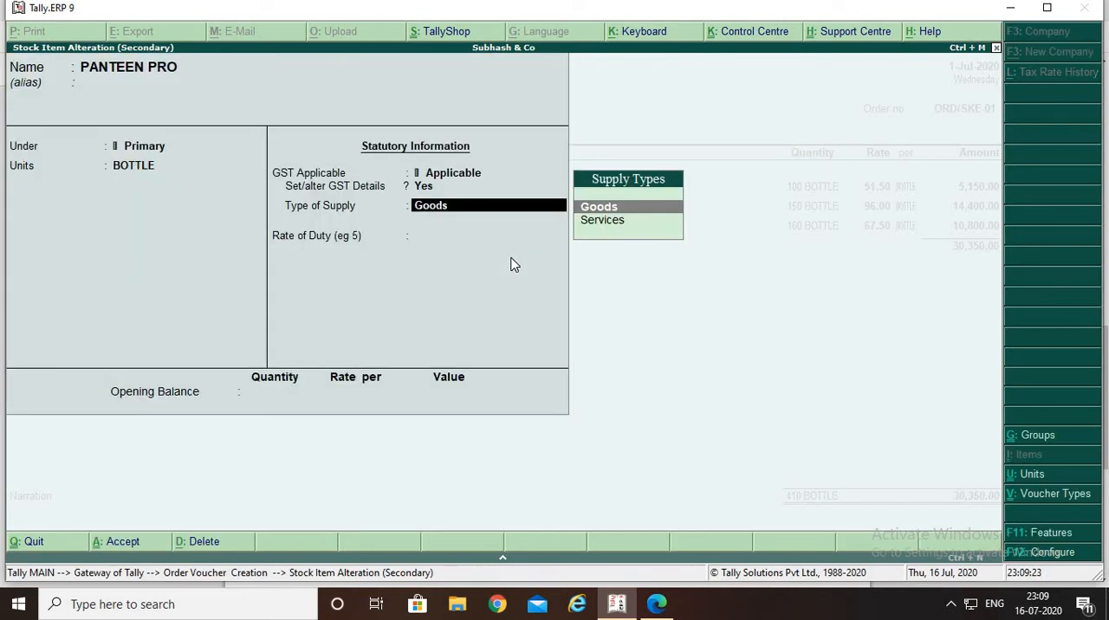
pyautogui.press('Return')
# Accept PANTEEN PRO's item allocation and assign its amount to the PURCHASE ledger with the Purchase Taxable classification
pyautogui.press('Return')
pyautogui.press('Return')
pyautogui.press('Return')
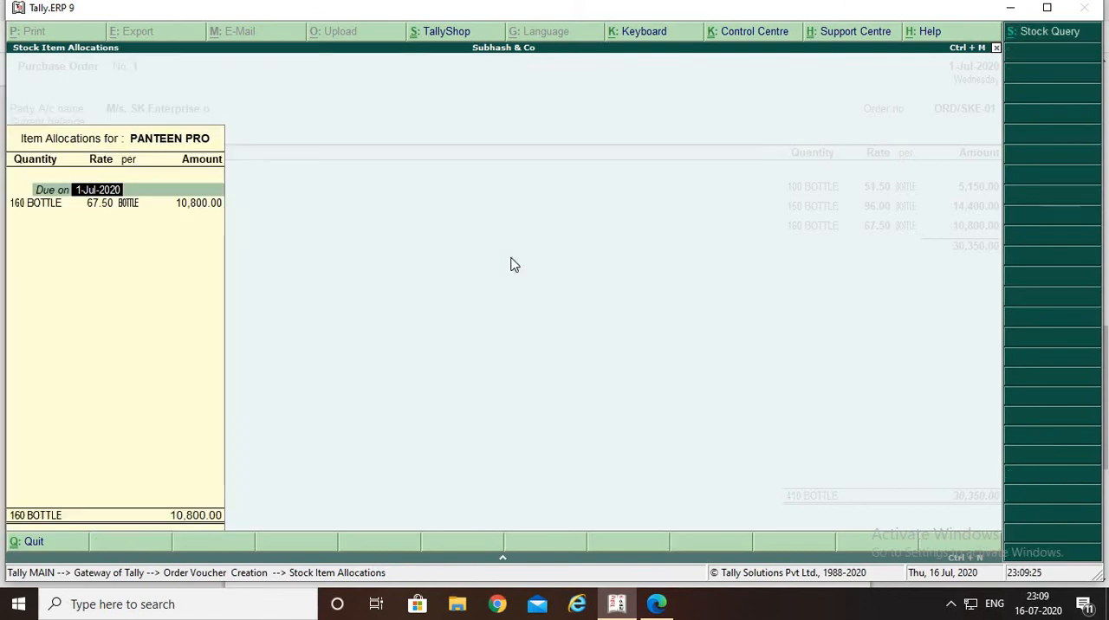
pyautogui.press('Return')
pyautogui.press('Return')
pyautogui.press('Return')
pyautogui.press('Return')
pyautogui.press('Return')
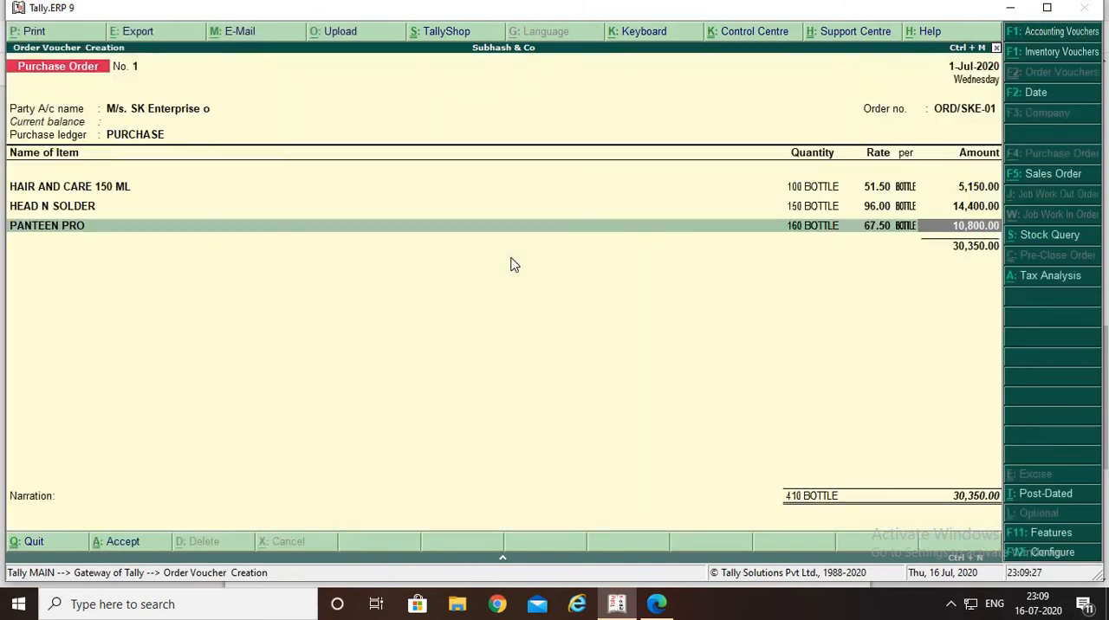
pyautogui.press('Return')
pyautogui.press('Return')
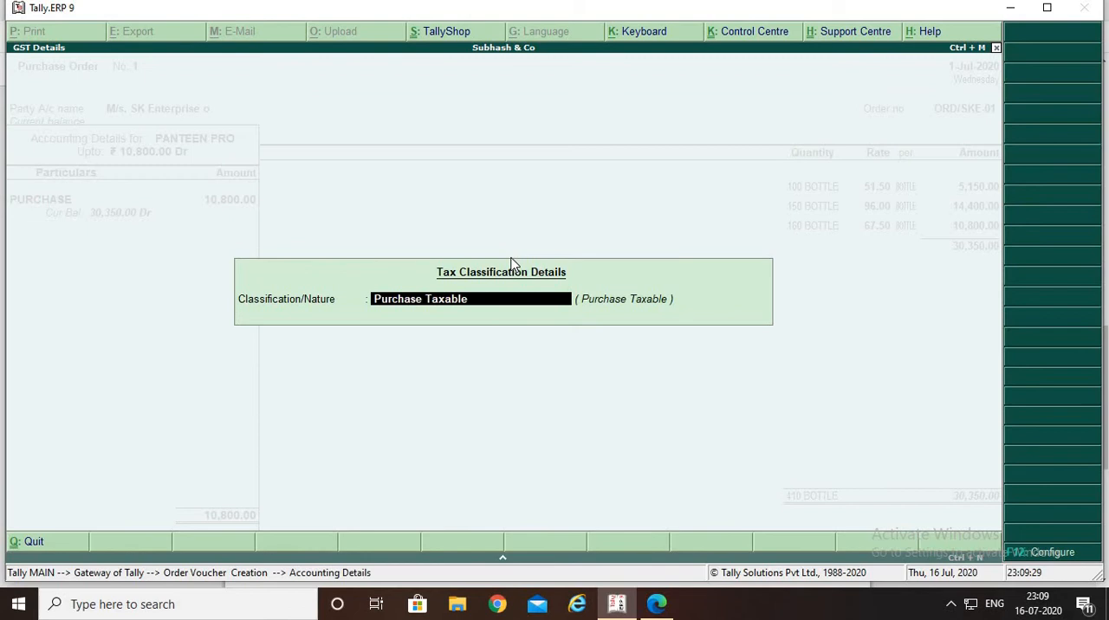
pyautogui.press('Return')
pyautogui.press('Return')
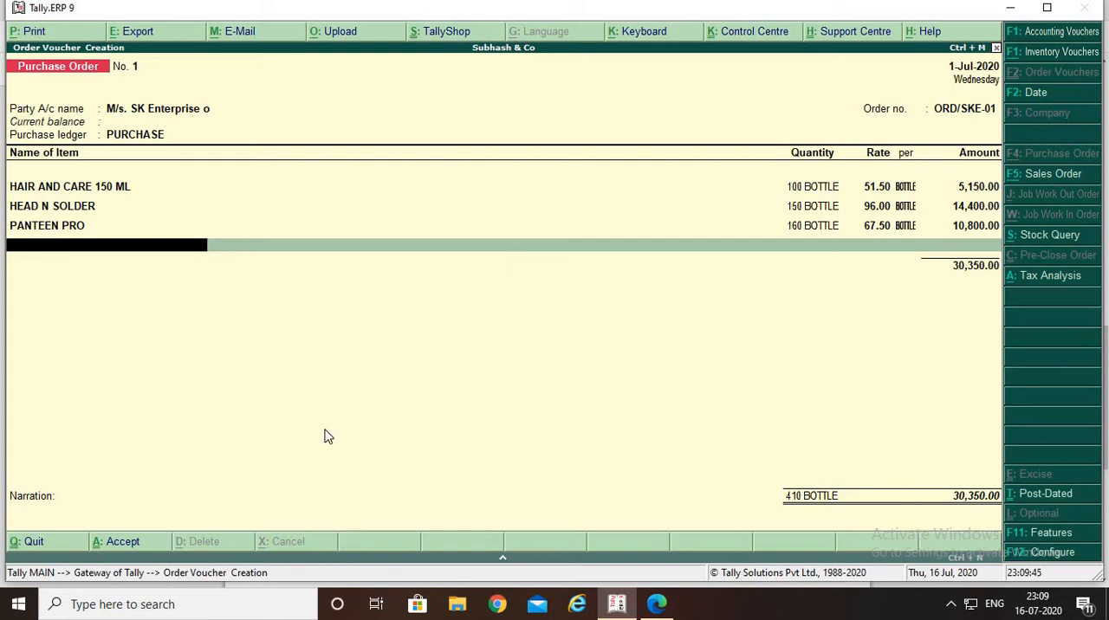
# End the item list and add the Cgst and Sgst tax ledgers to the purchase order
pyautogui.press('Return')
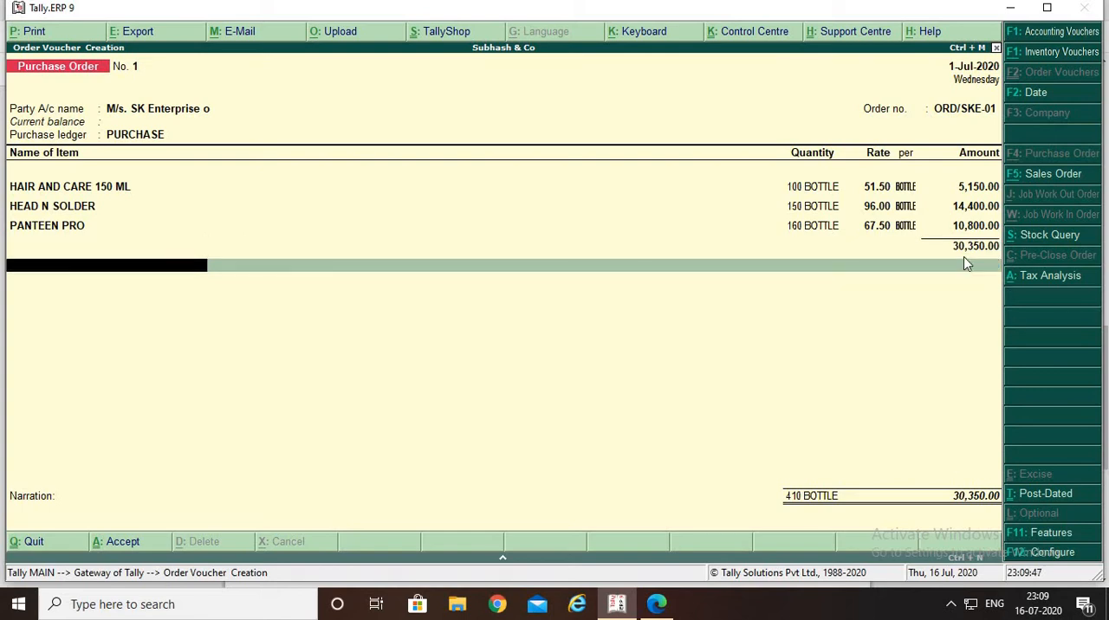
pyautogui.write('C')
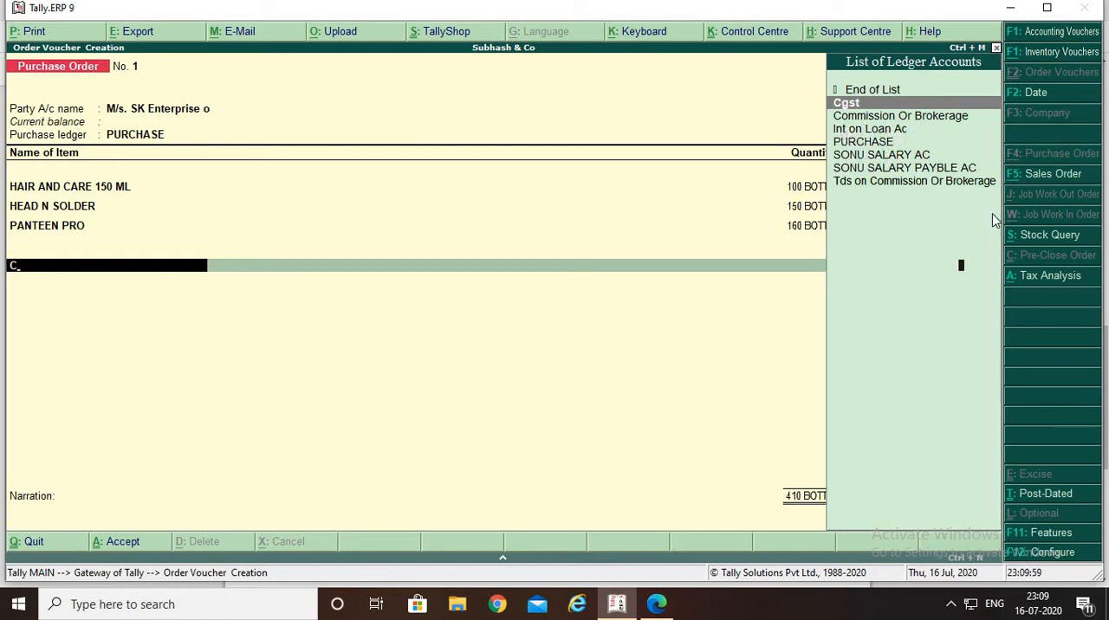
pyautogui.press('Return')
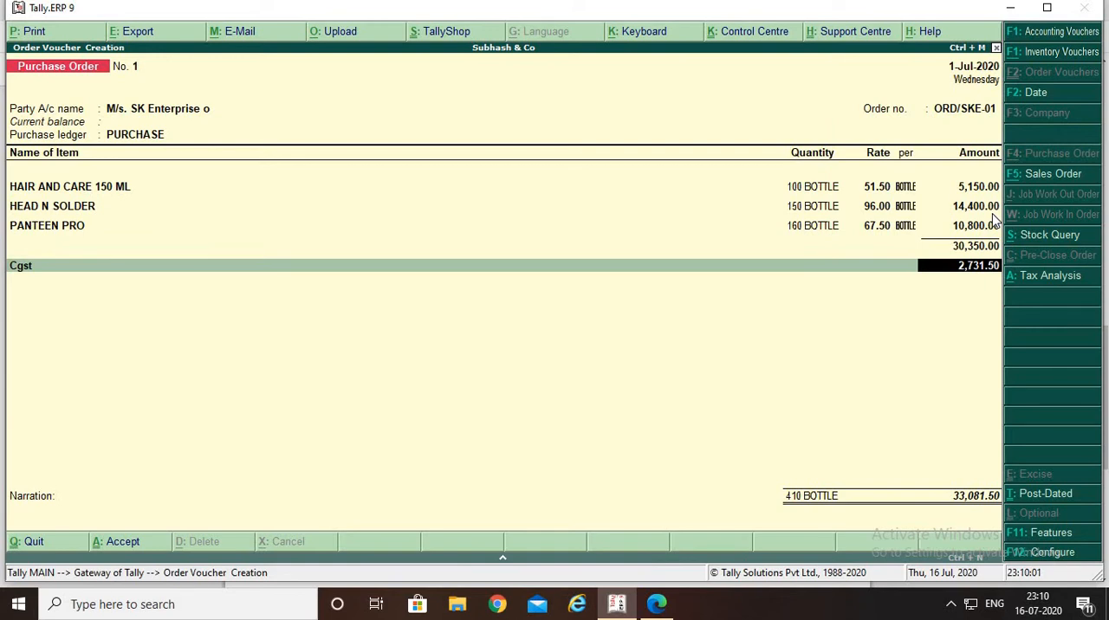
pyautogui.press('Return')
pyautogui.write('S')
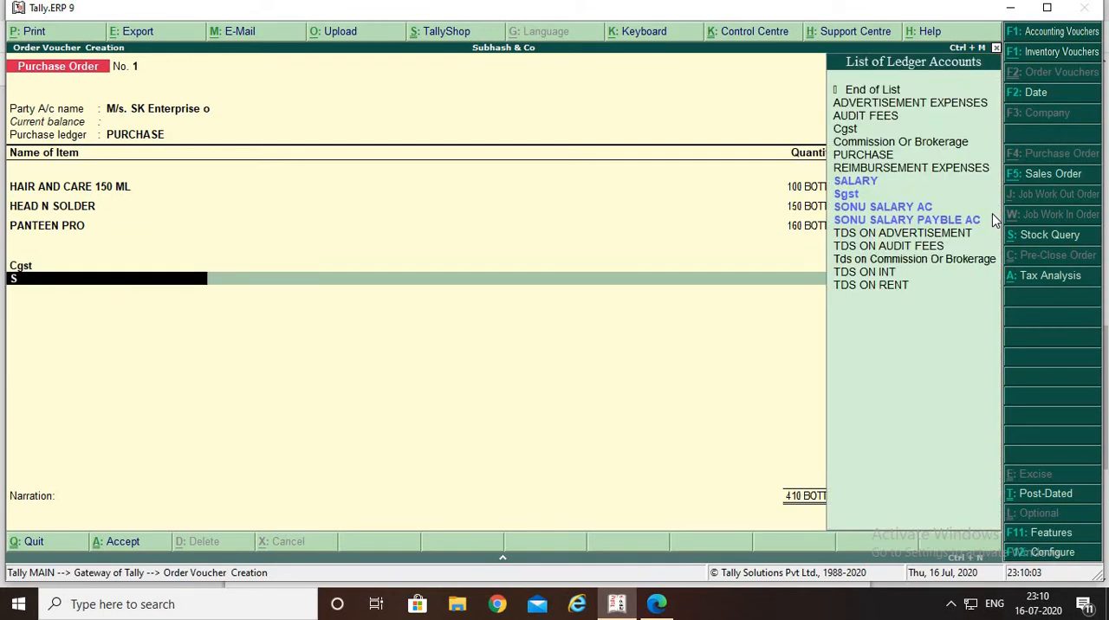
pyautogui.write('g')
pyautogui.press('Return')
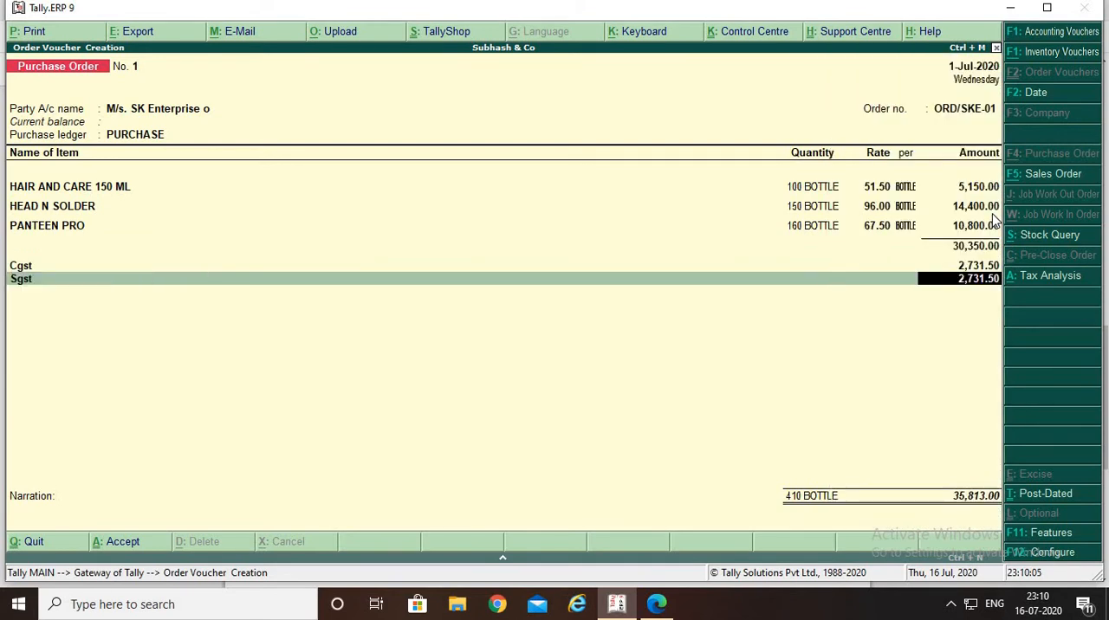
# Check the duty type and tax type in the Sgst ledger master, and accept the Sgst line on the purchase order
pyautogui.press('BackSpace')
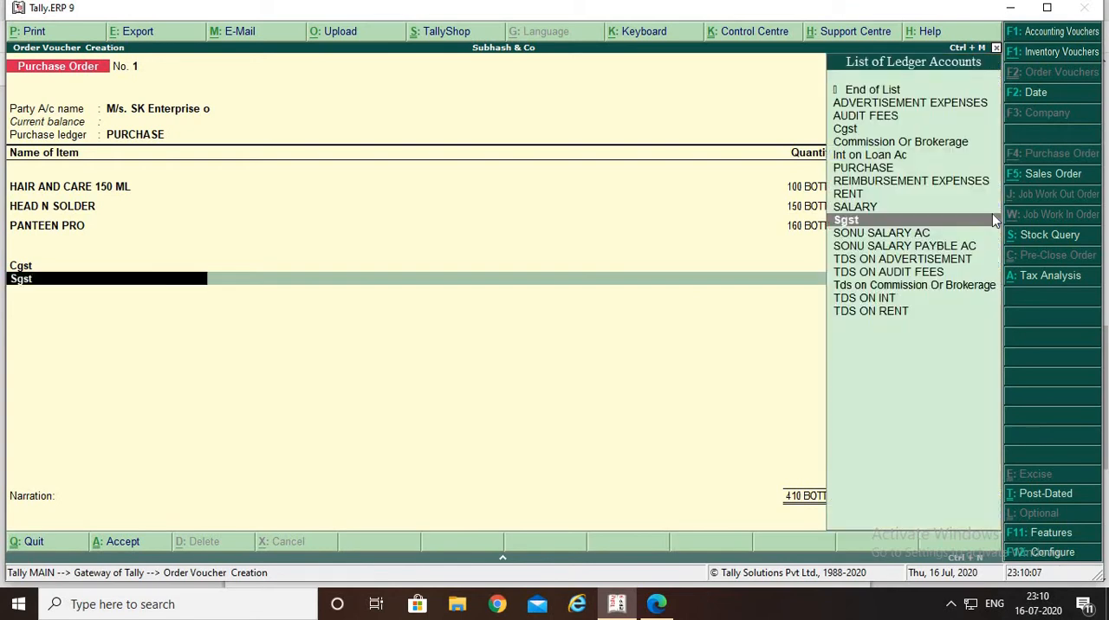
pyautogui.hotkey('ctrl', 'Return')
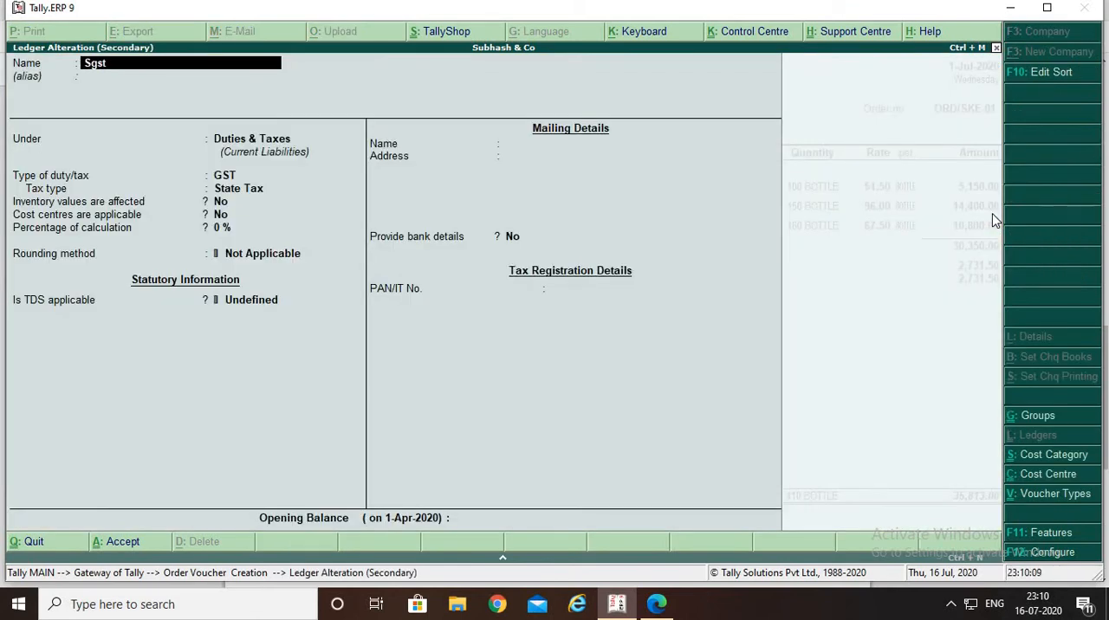
pyautogui.press('Return')
pyautogui.press('Return')
pyautogui.press('Return')
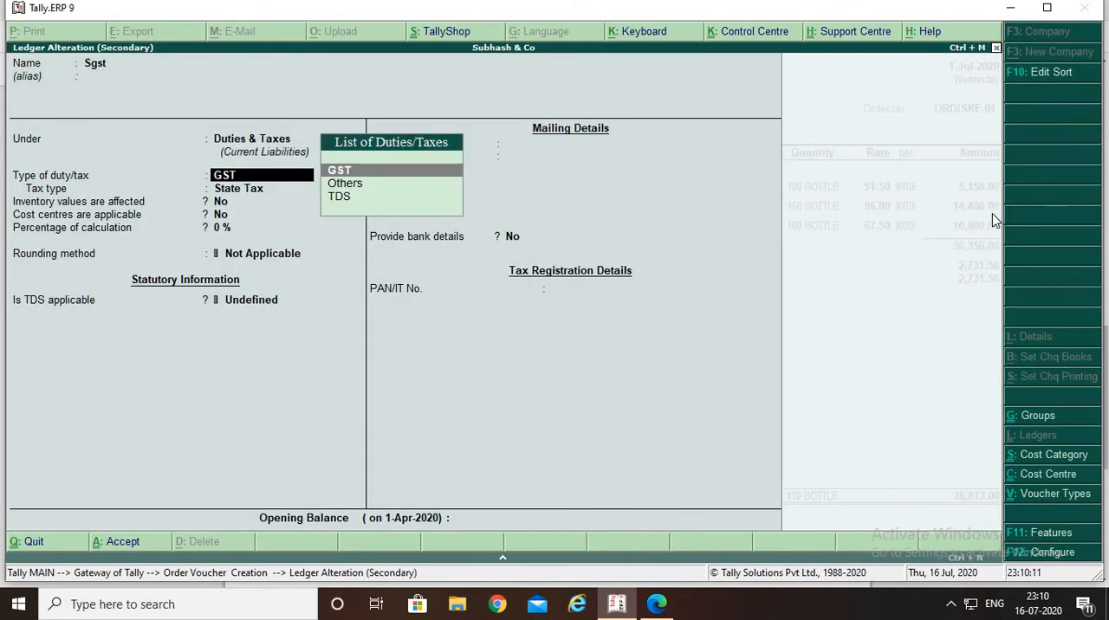
pyautogui.press('Return')
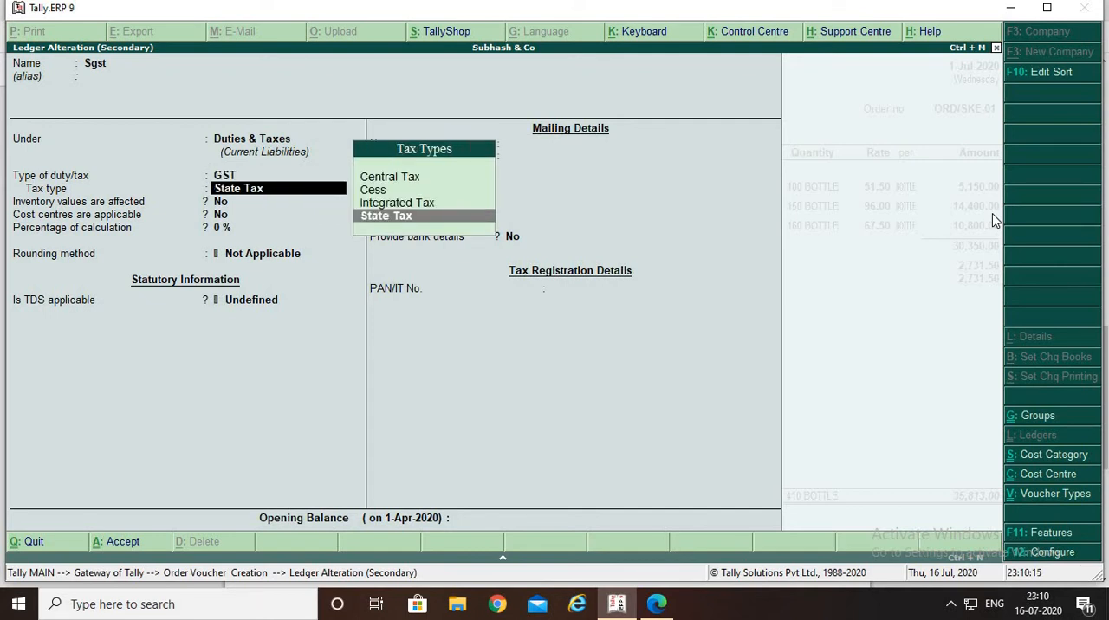
pyautogui.press('Return')
pyautogui.press('Return')
pyautogui.press('Return')
pyautogui.press('Return')
pyautogui.press('Return')
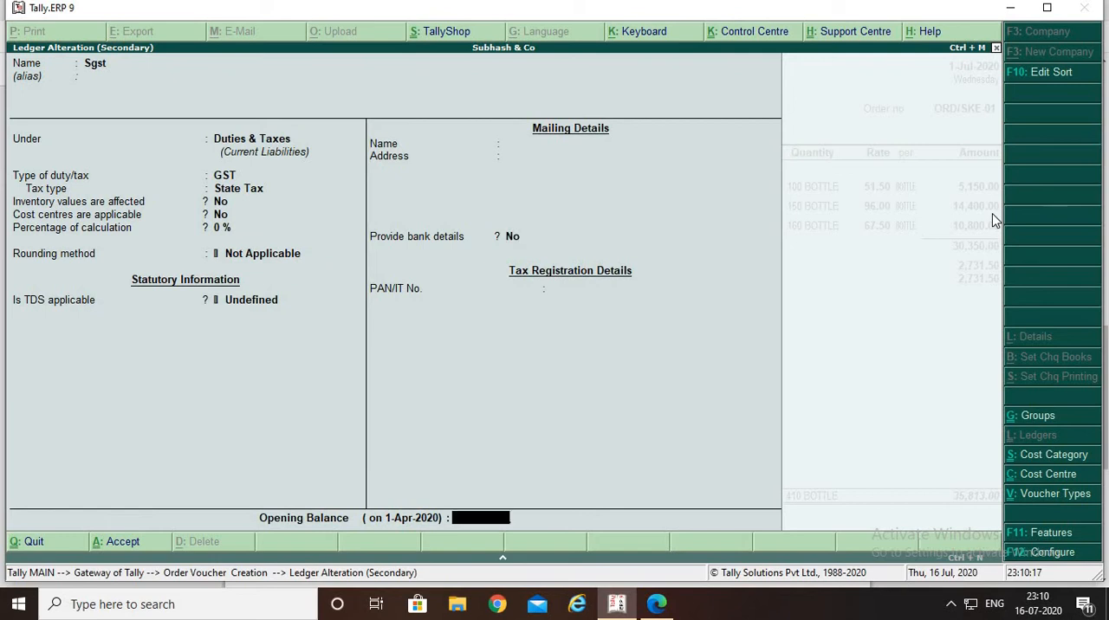
pyautogui.press('Return')
pyautogui.press('Return')
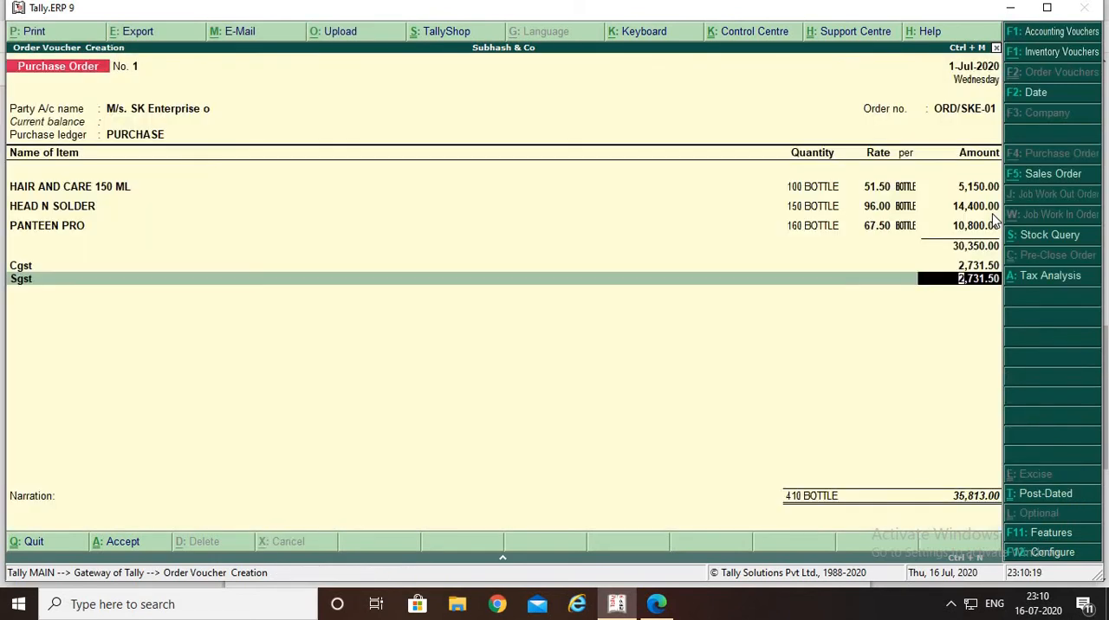
pyautogui.press('Return')
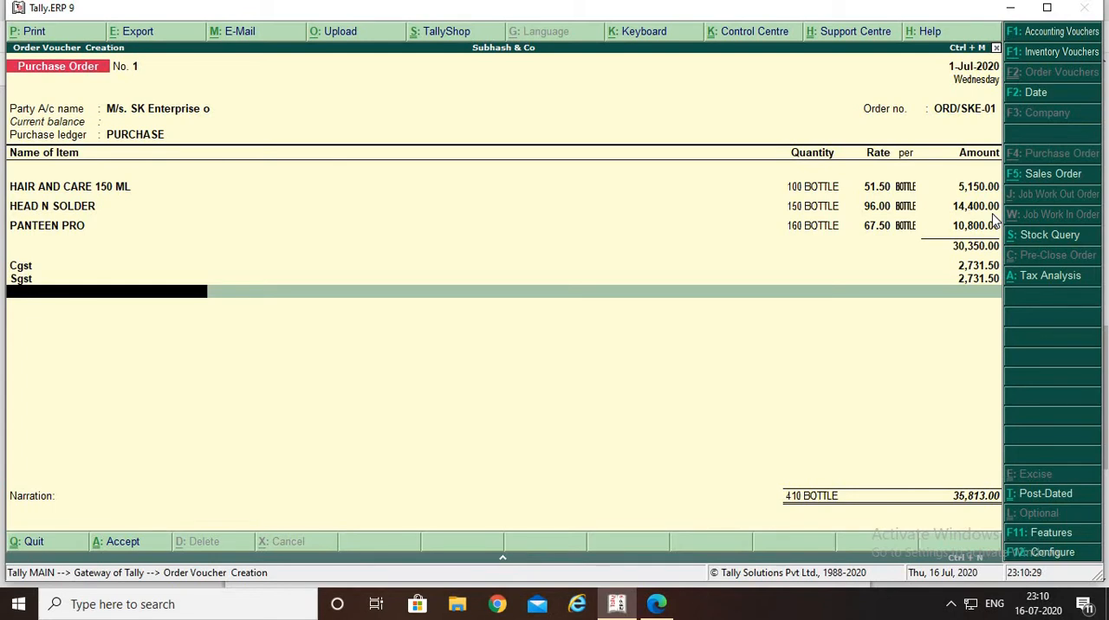
# Generate the print preview of the purchase order and enlarge it
pyautogui.hotkey('alt', 'p')
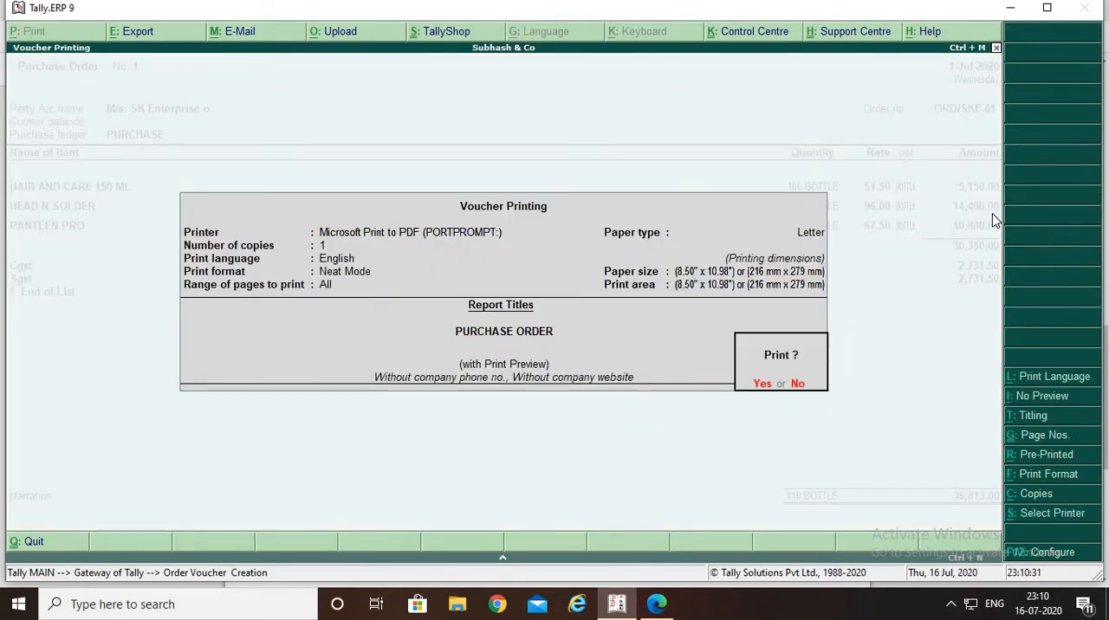
pyautogui.click(761, 385)
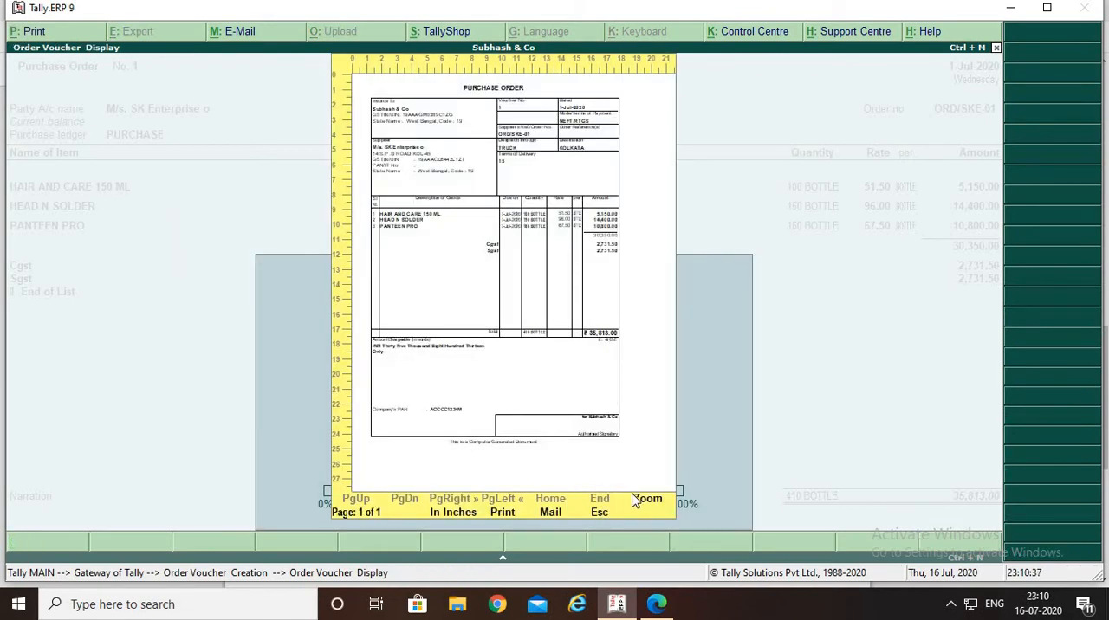
pyautogui.click(646, 499)
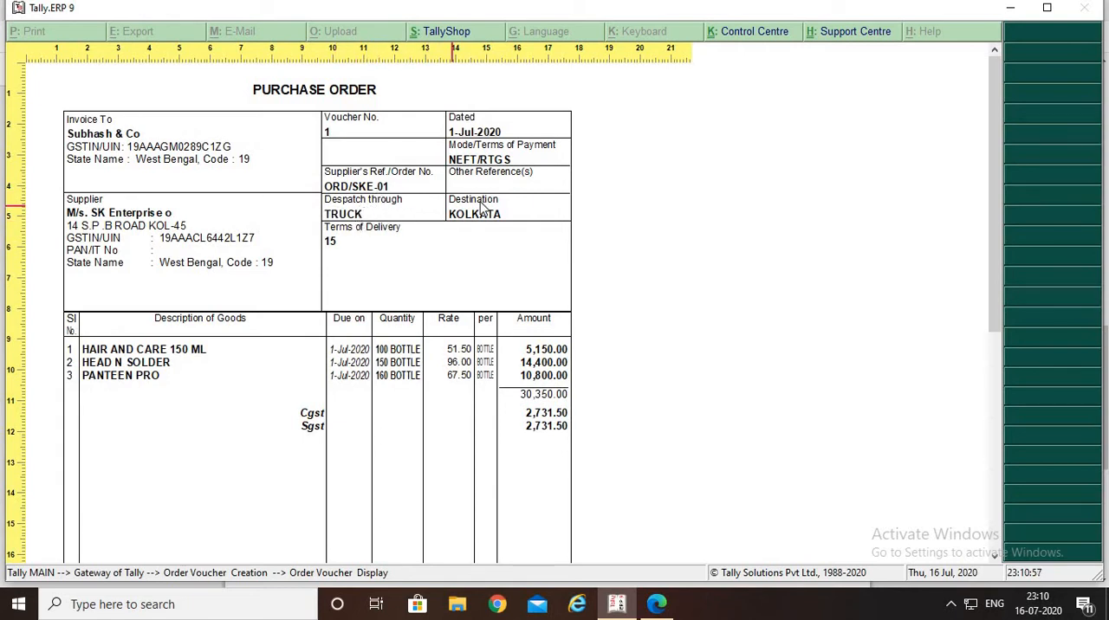
# Review the purchase order preview from the order details through the items, taxes, total and signatory area, and close the preview
pyautogui.scroll(-1, 297, 319)
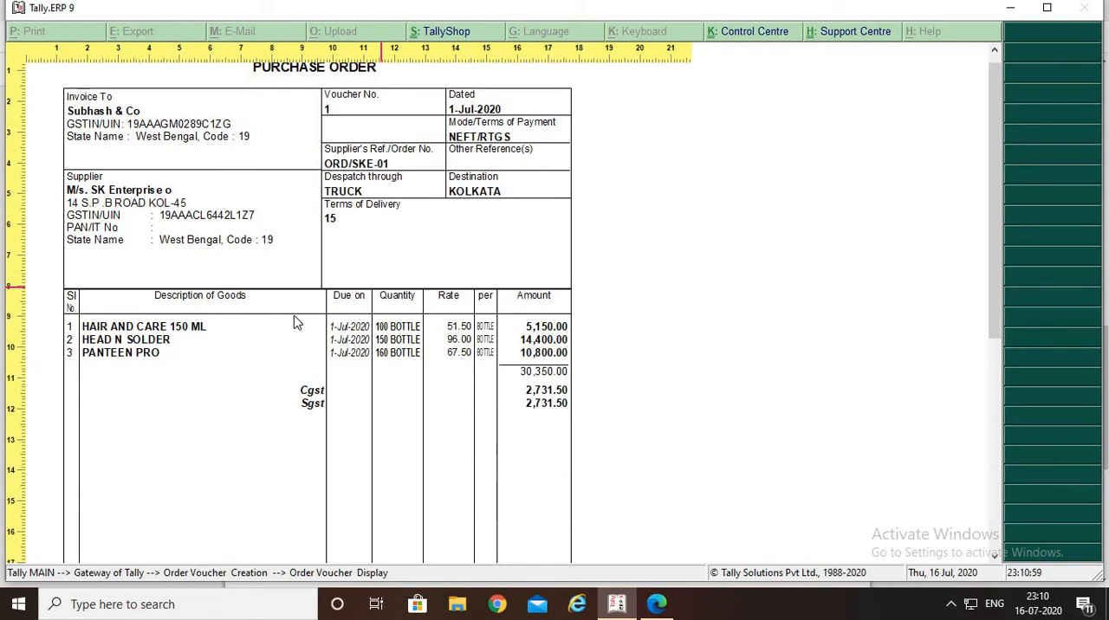
pyautogui.scroll(-1, 138, 364)
pyautogui.scroll(-1, 167, 359)
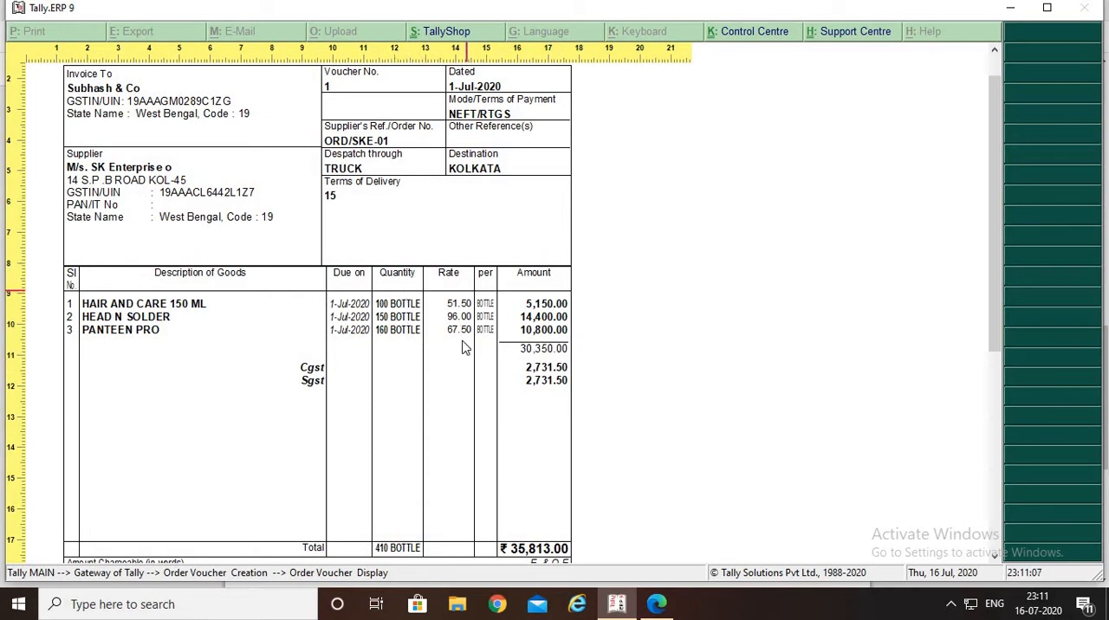
pyautogui.scroll(-3, 493, 384)
pyautogui.scroll(-6, 491, 384)
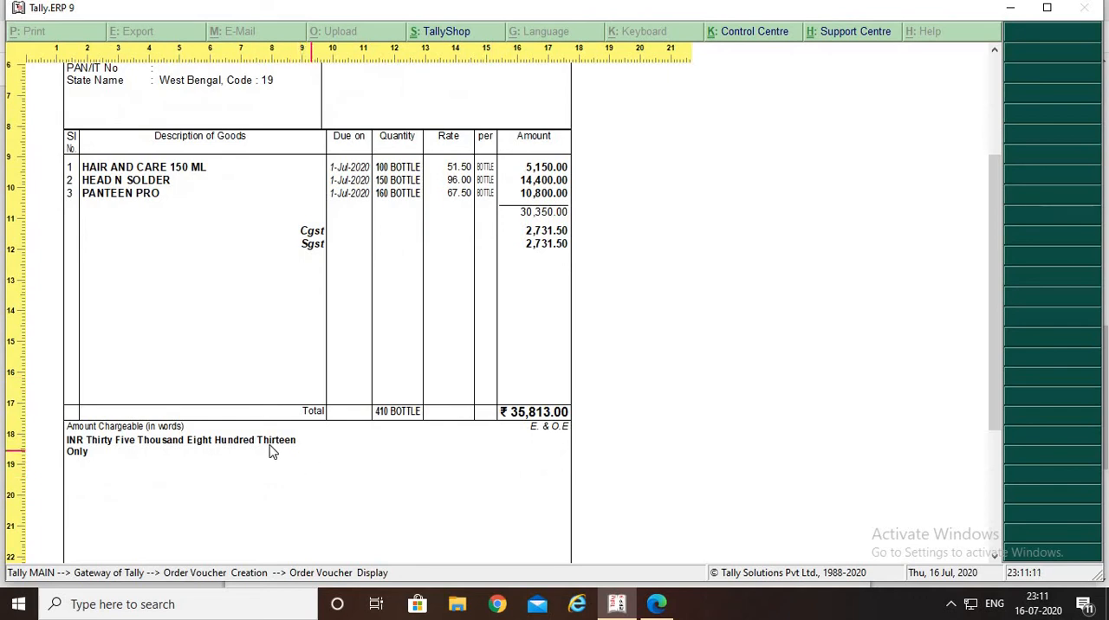
pyautogui.scroll(-2, 151, 490)
pyautogui.scroll(-5, 156, 483)
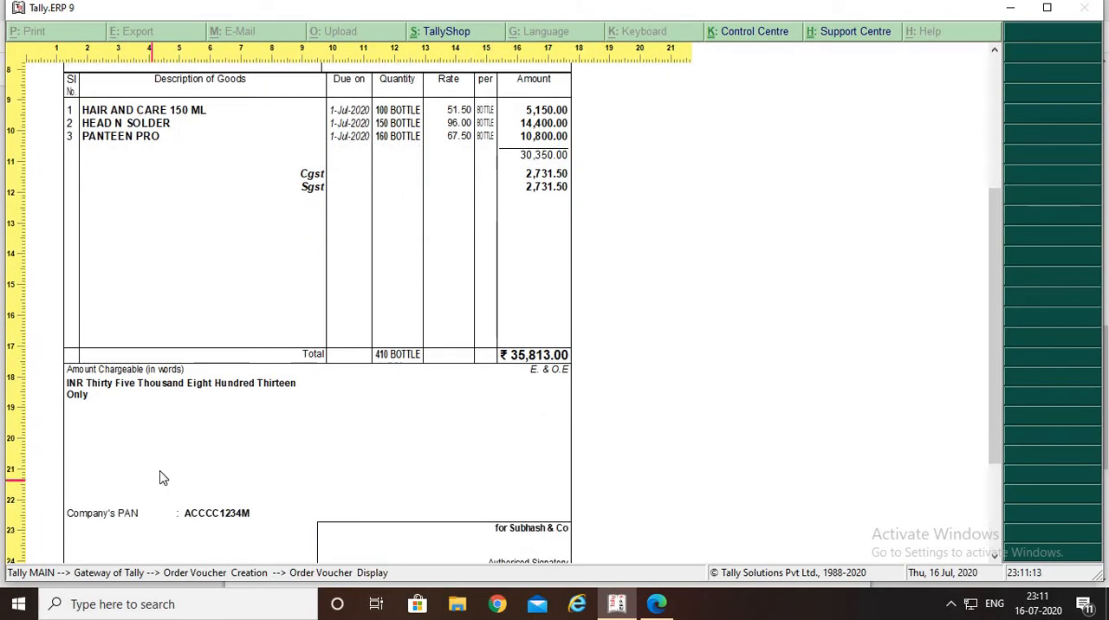
pyautogui.scroll(-2, 173, 407)
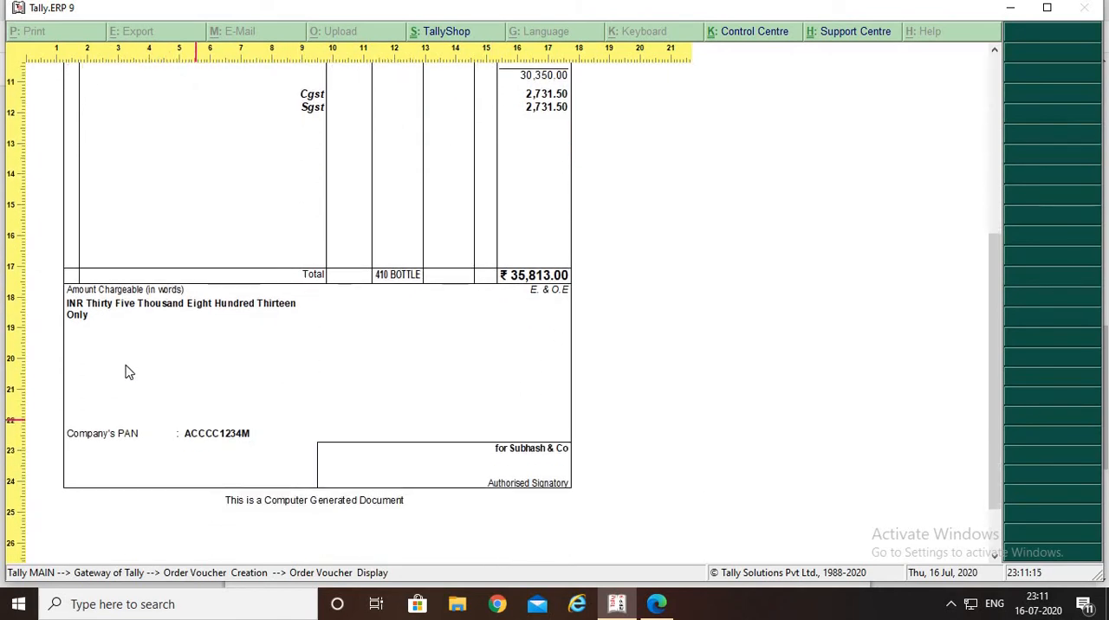
pyautogui.scroll(2, 342, 377)
pyautogui.scroll(15, 342, 377)
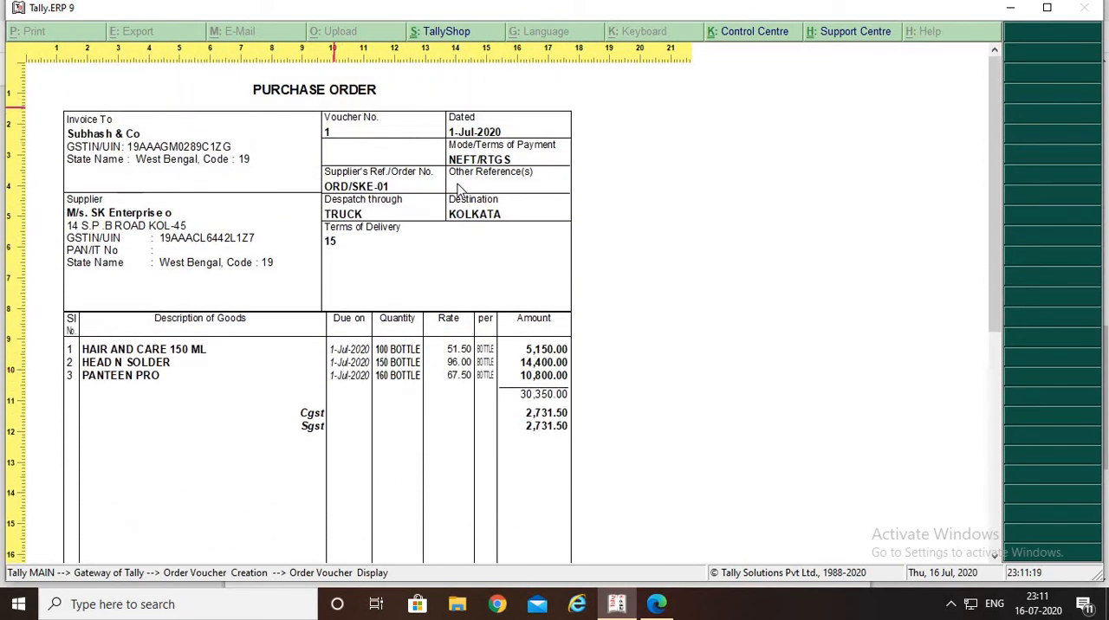
pyautogui.press('Escape')
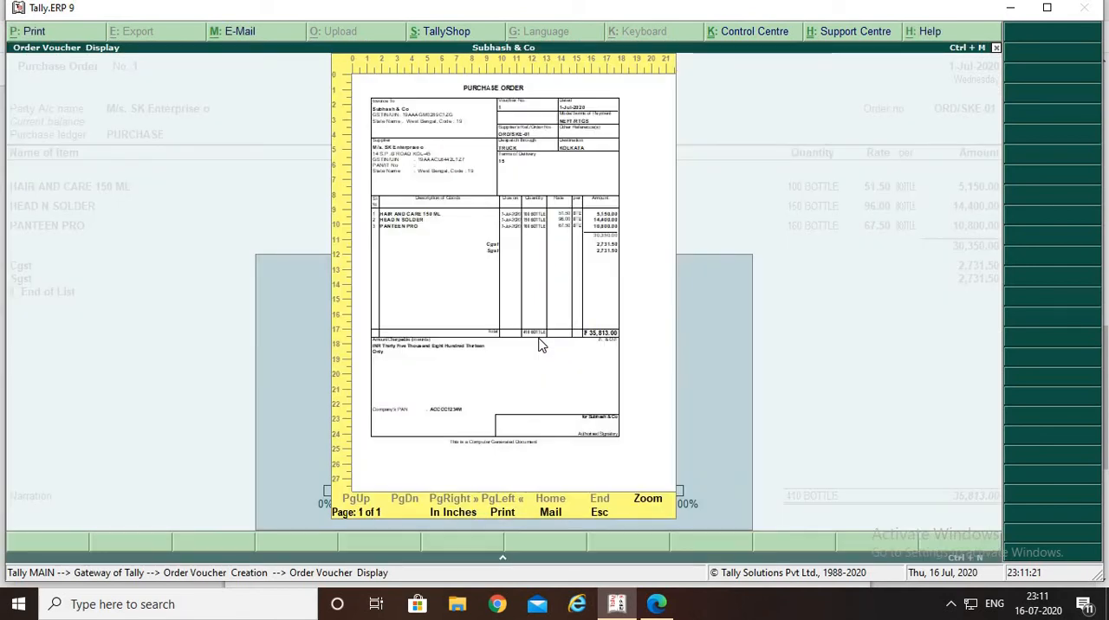
pyautogui.press('Escape')
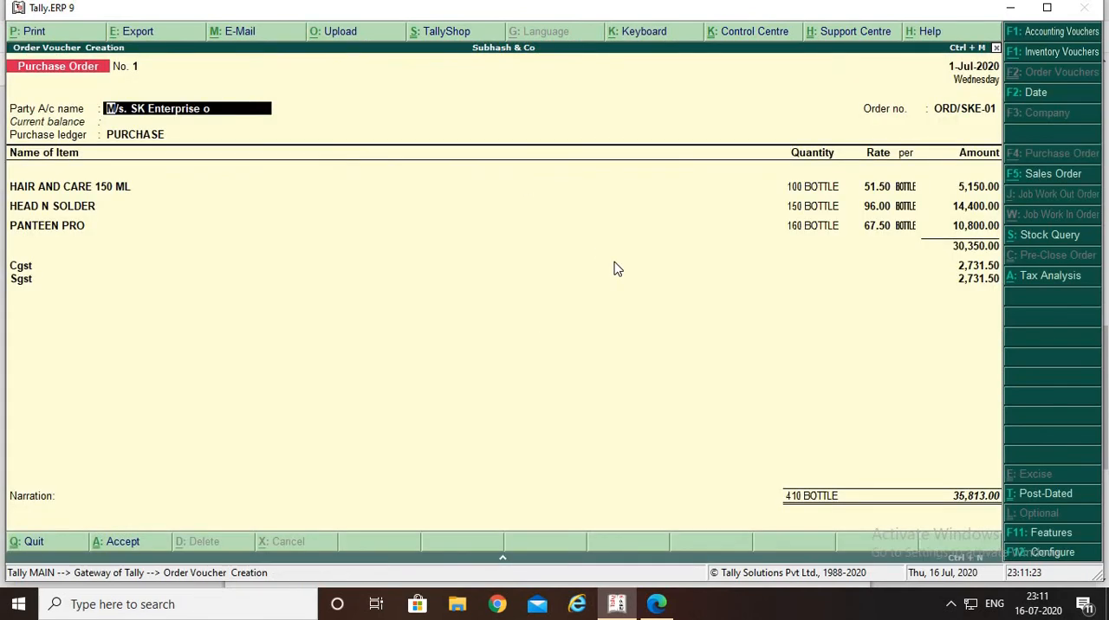
# Accept the supplier details, PURCHASE ledger and Purchase Taxable classification on the purchase order to M/s. SK Enterprise
pyautogui.press('Return')
pyautogui.press('Return')
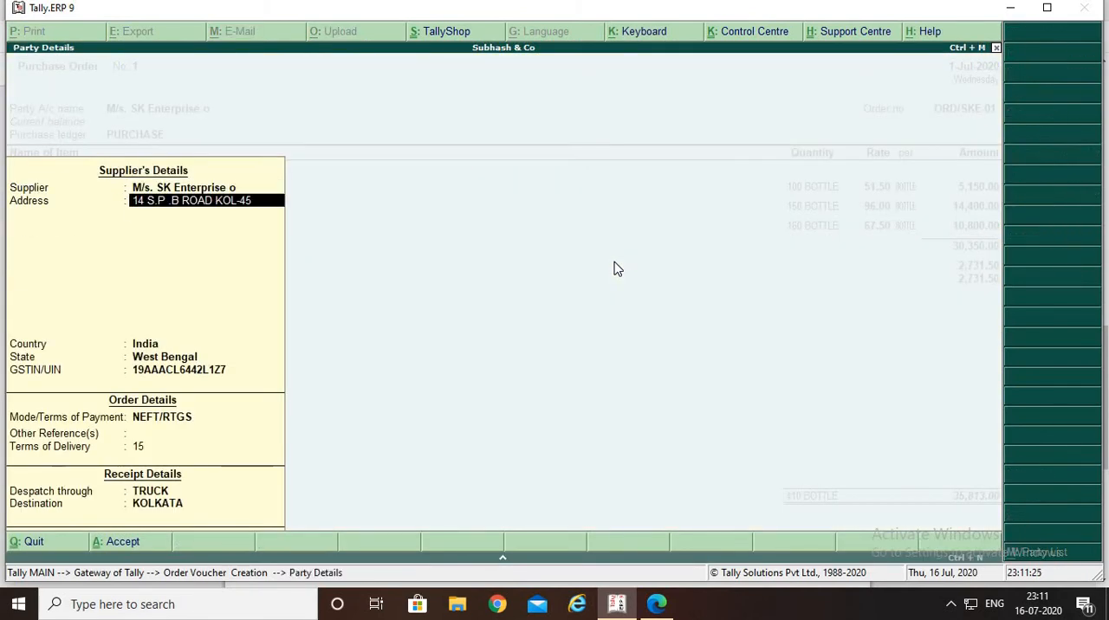
pyautogui.press('Return')
pyautogui.hotkey('ctrl', 'a')
pyautogui.press('Return')
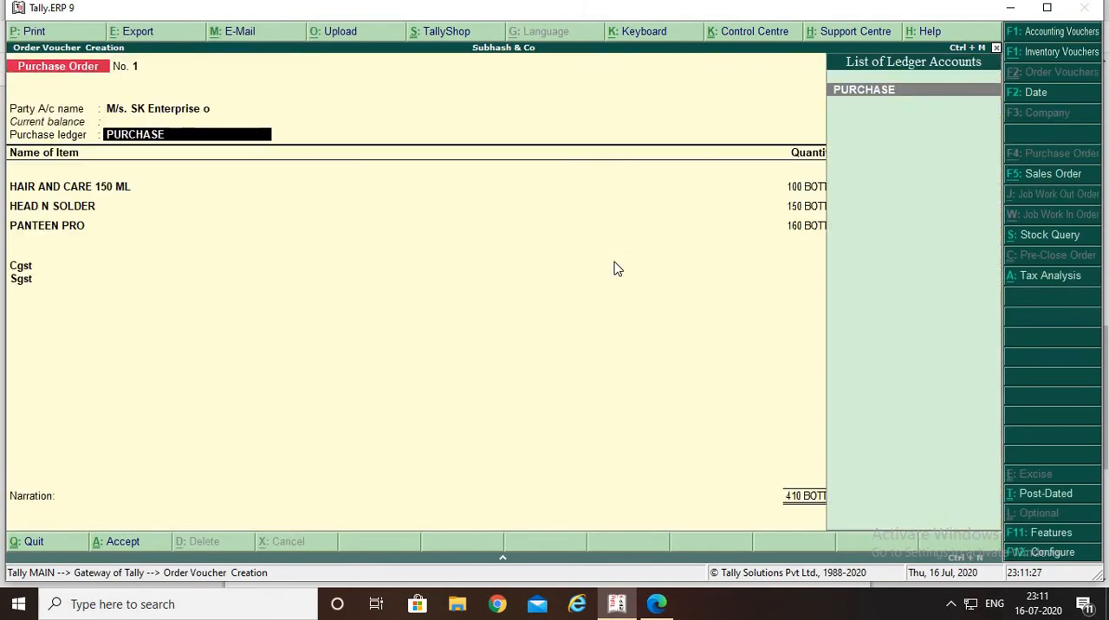
pyautogui.press('Return')
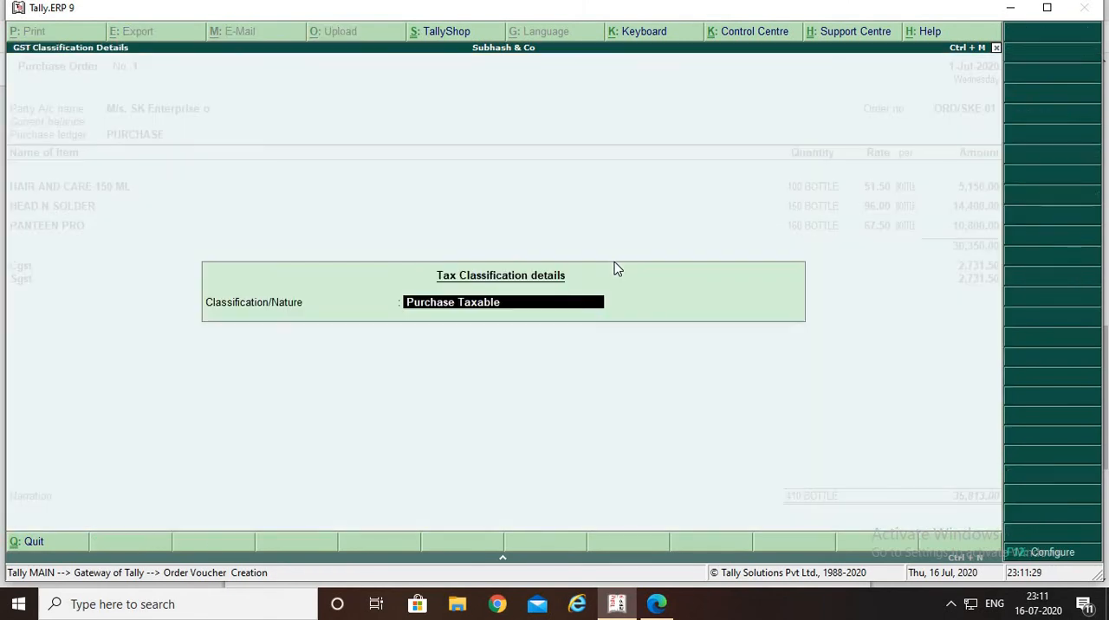
pyautogui.press('Return')
pyautogui.press('Return')
pyautogui.press('Return')
pyautogui.press('Return')
pyautogui.press('Return')
pyautogui.press('Return')
pyautogui.press('Return')
pyautogui.press('Return')
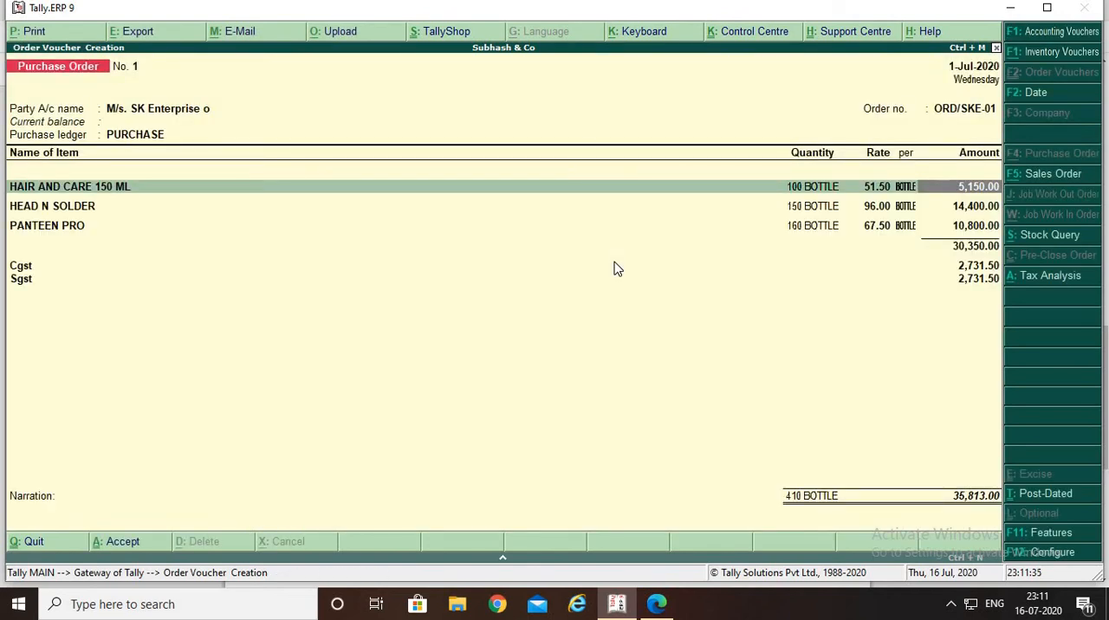
# Accept the allocations of HAIR AND CARE 150 ML, HEAD N SOLDER and PANTEEN PRO and the Cgst and Sgst lines, continuing to the narration
pyautogui.press('BackSpace')
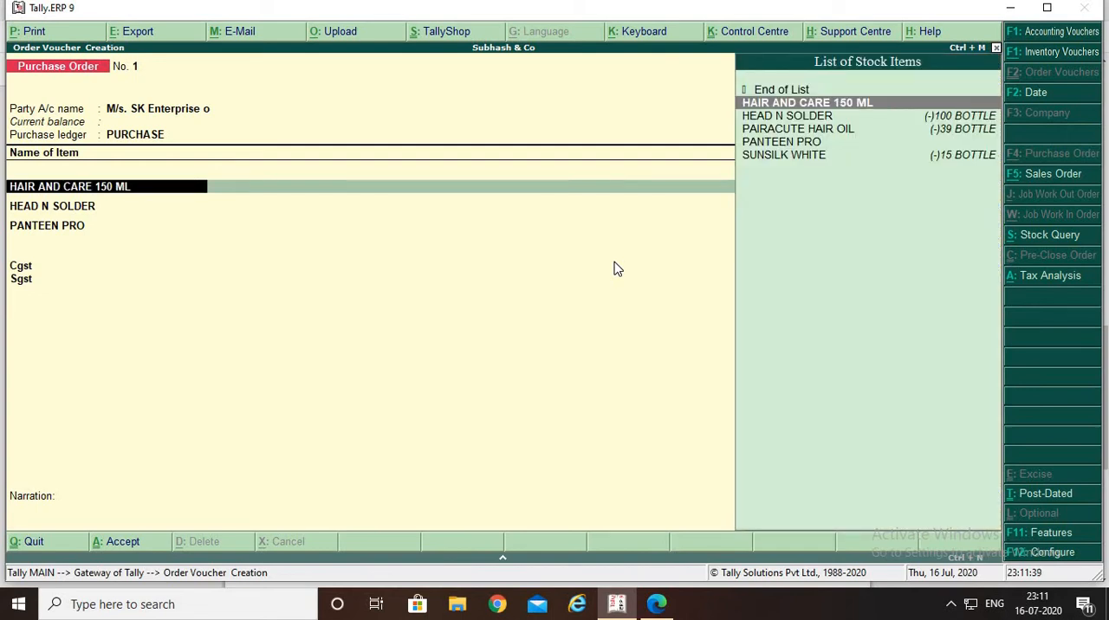
pyautogui.press('Return')
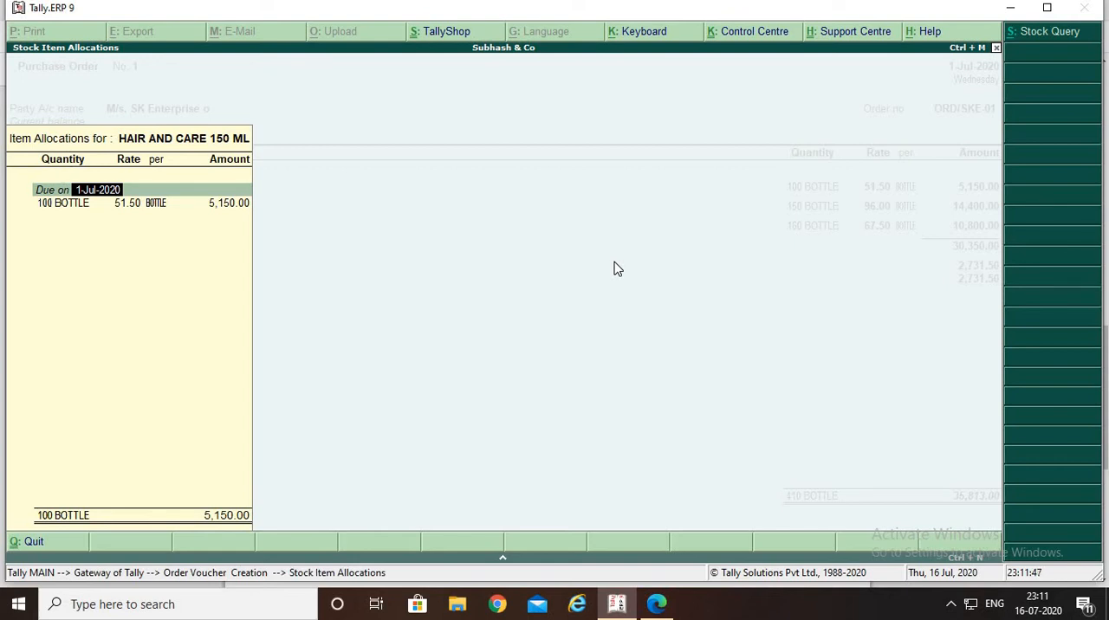
pyautogui.press('Return')
pyautogui.press('Return')
pyautogui.press('Return')
pyautogui.press('Return')
pyautogui.press('Return')
pyautogui.press('Return')
pyautogui.press('Return')
pyautogui.press('Return')
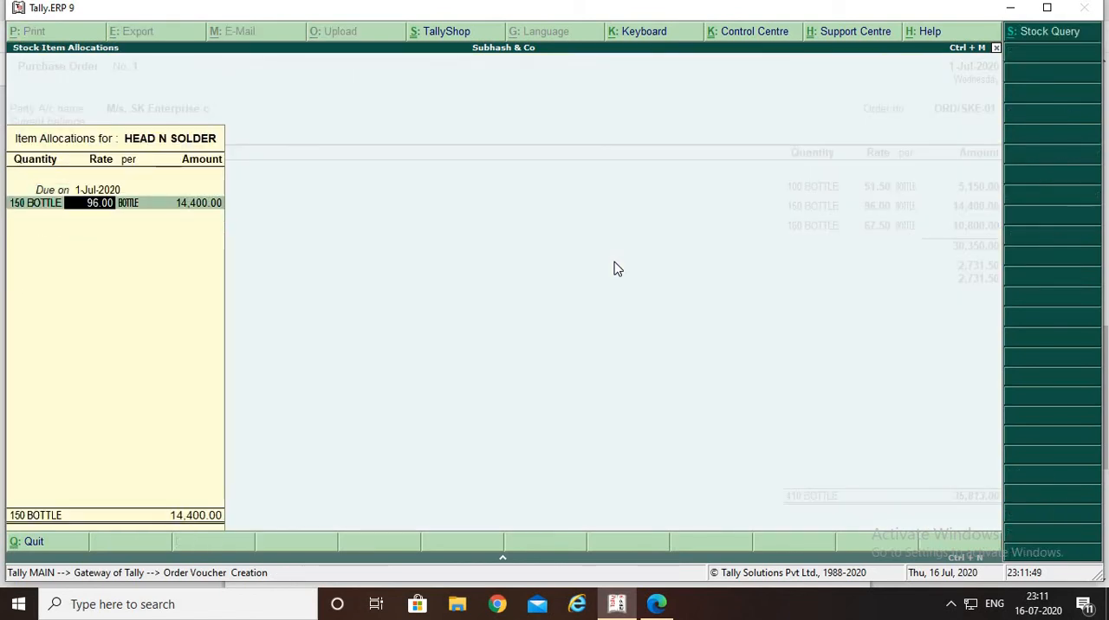
pyautogui.press('Return')
pyautogui.press('Return')
pyautogui.press('Return')
pyautogui.press('Return')
pyautogui.press('Return')
pyautogui.press('Return')
pyautogui.press('Return')
pyautogui.press('Return')
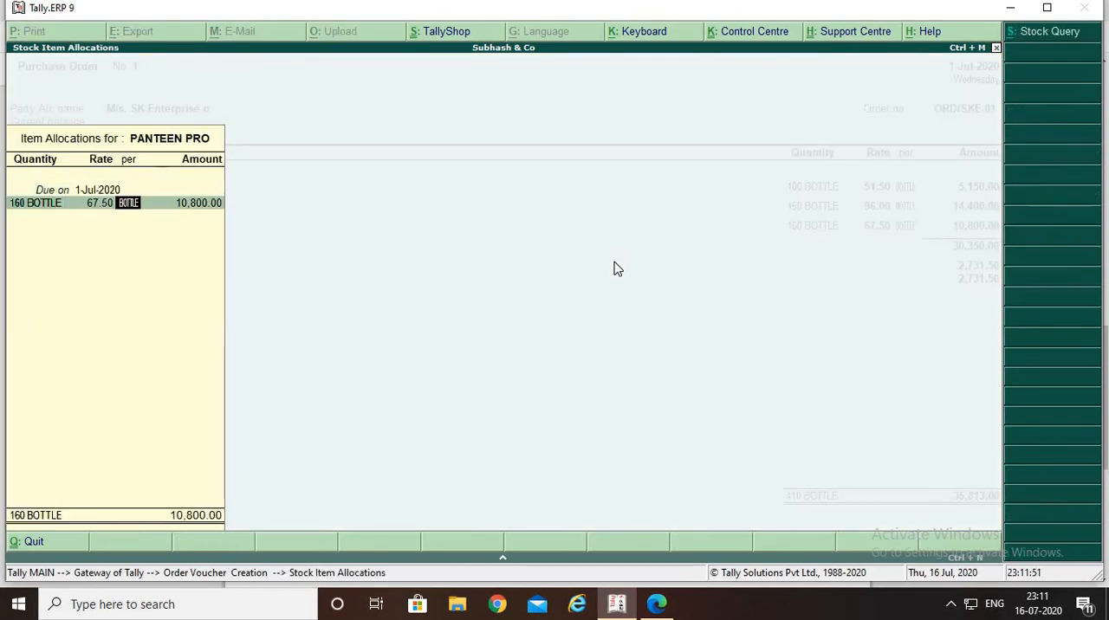
pyautogui.press('Return')
pyautogui.press('Return')
pyautogui.press('Return')
pyautogui.press('Return')
pyautogui.press('Return')
pyautogui.press('Return')
pyautogui.press('Return')
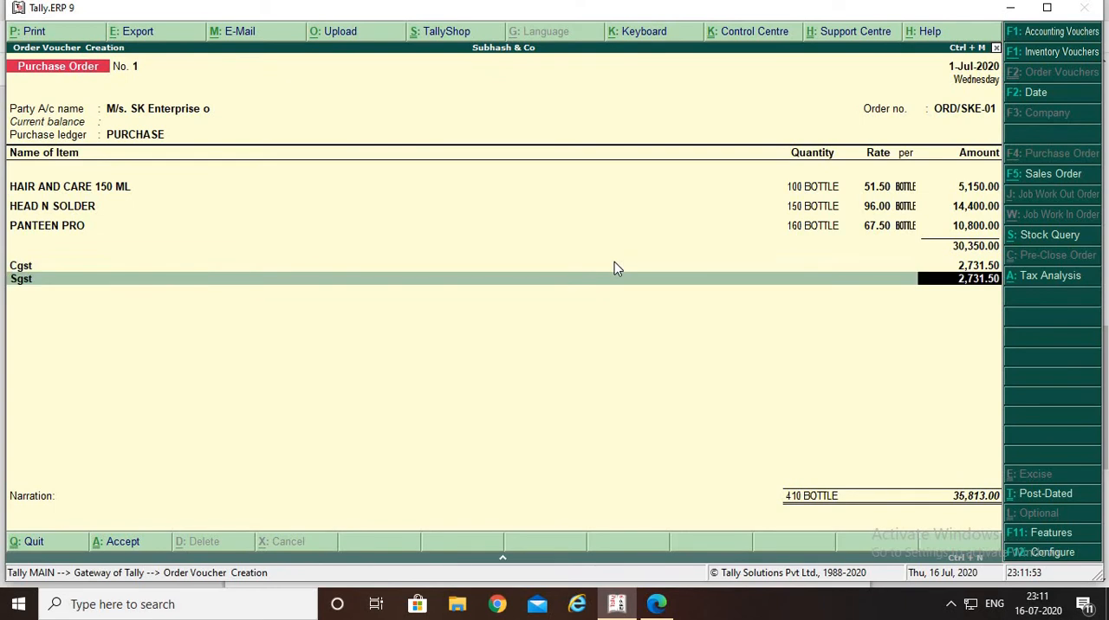
pyautogui.press('Return')
pyautogui.press('Return')
pyautogui.press('Return')
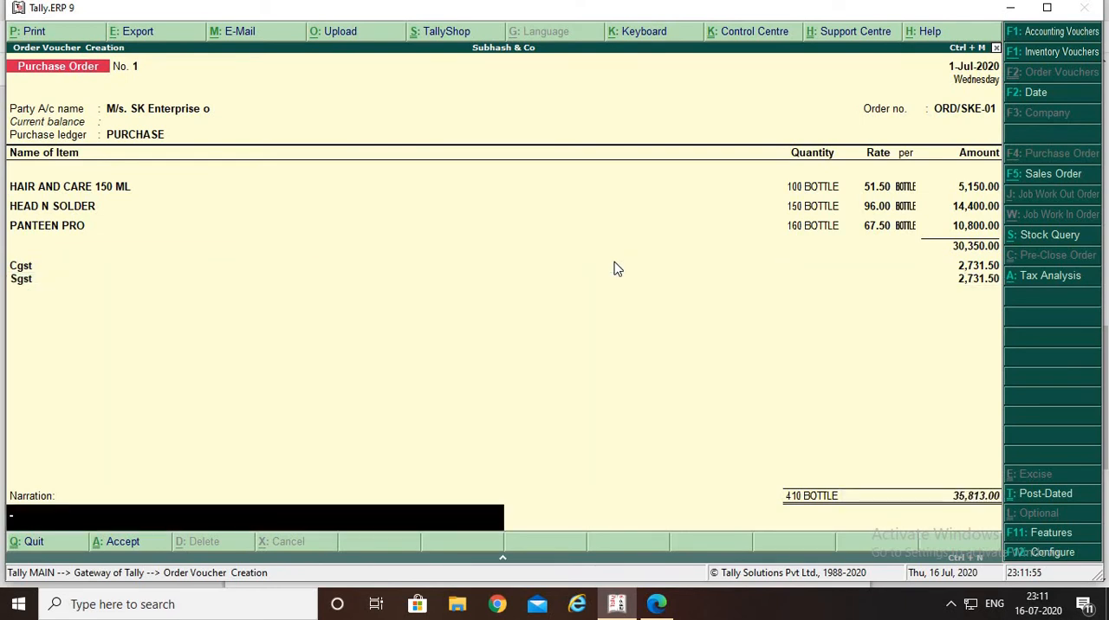
# Enter the narration BEING ORDER PALACED and save the purchase order
pyautogui.write('BEING ORDER')
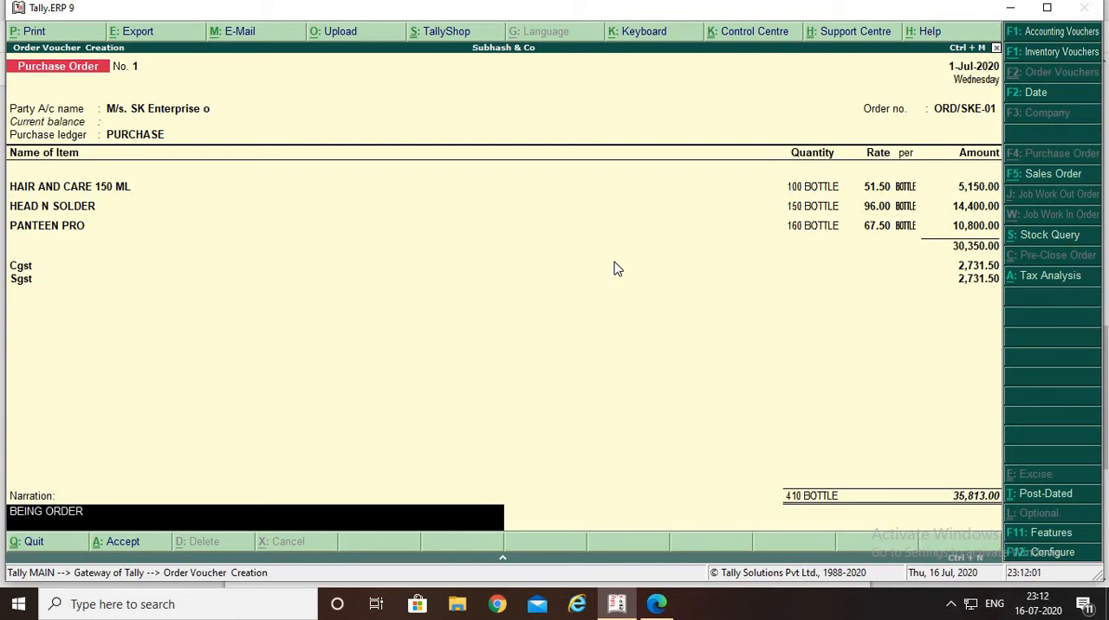
pyautogui.write(' PALACED')
pyautogui.press('Return')
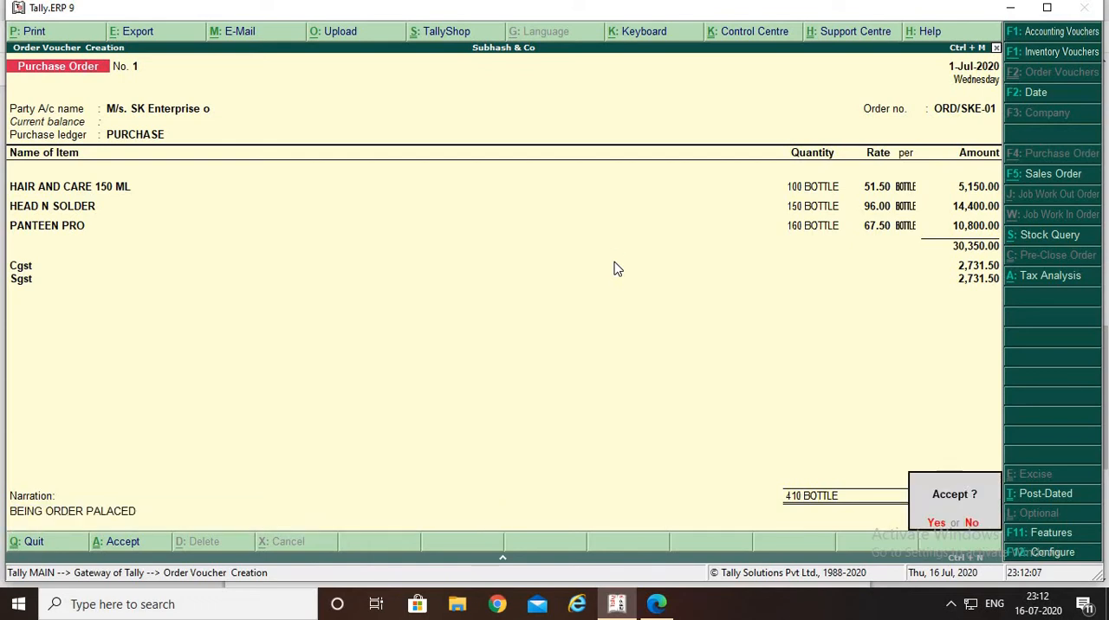
pyautogui.press('y')
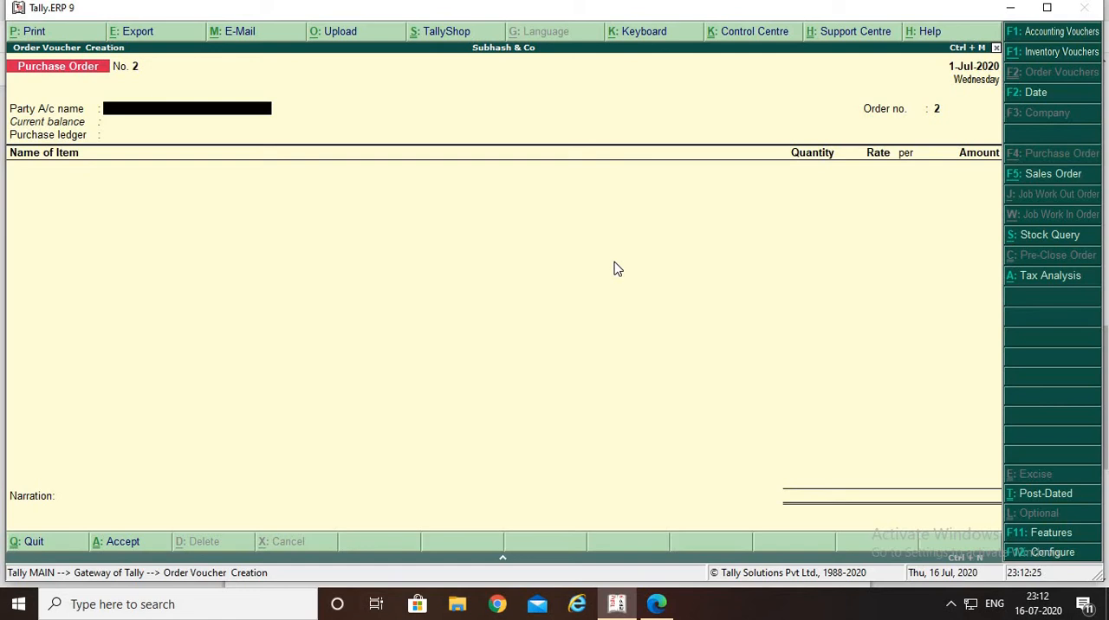
# Leave order voucher entry without quitting the program and open the Display reports from the Gateway of Tally
pyautogui.press('Escape')
pyautogui.press('Return')
pyautogui.press('Escape')
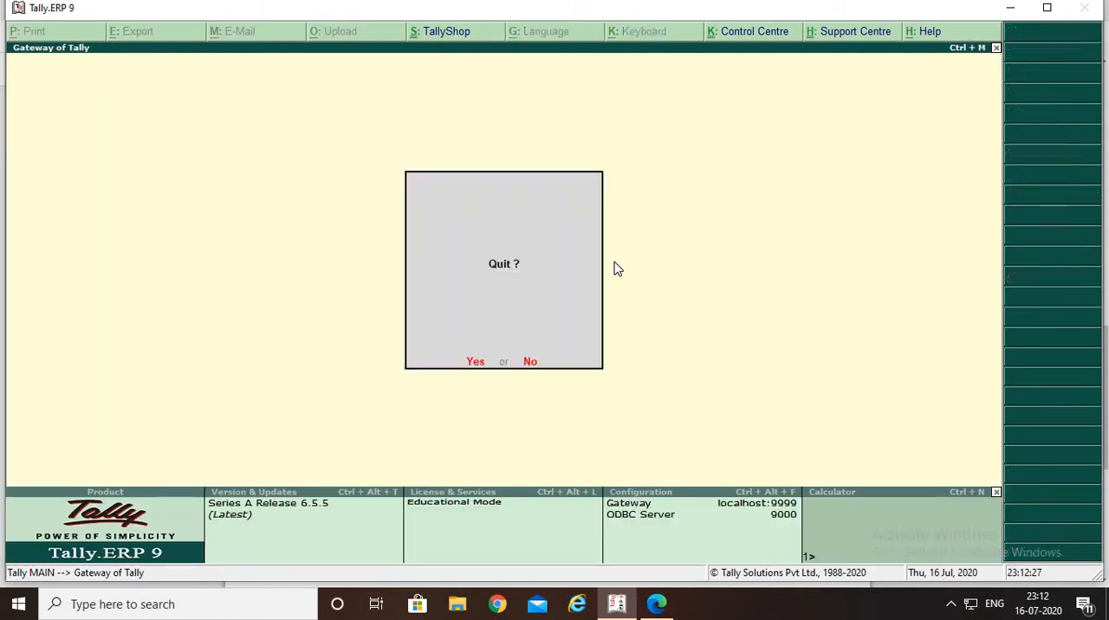
pyautogui.press('Escape')
pyautogui.press('Down')
pyautogui.press('Down')
pyautogui.press('Down')
pyautogui.press('Down')
pyautogui.press('Down')
pyautogui.press('Down')
pyautogui.press('Down')
pyautogui.press('Down')
pyautogui.press('Down')
pyautogui.press('Down')
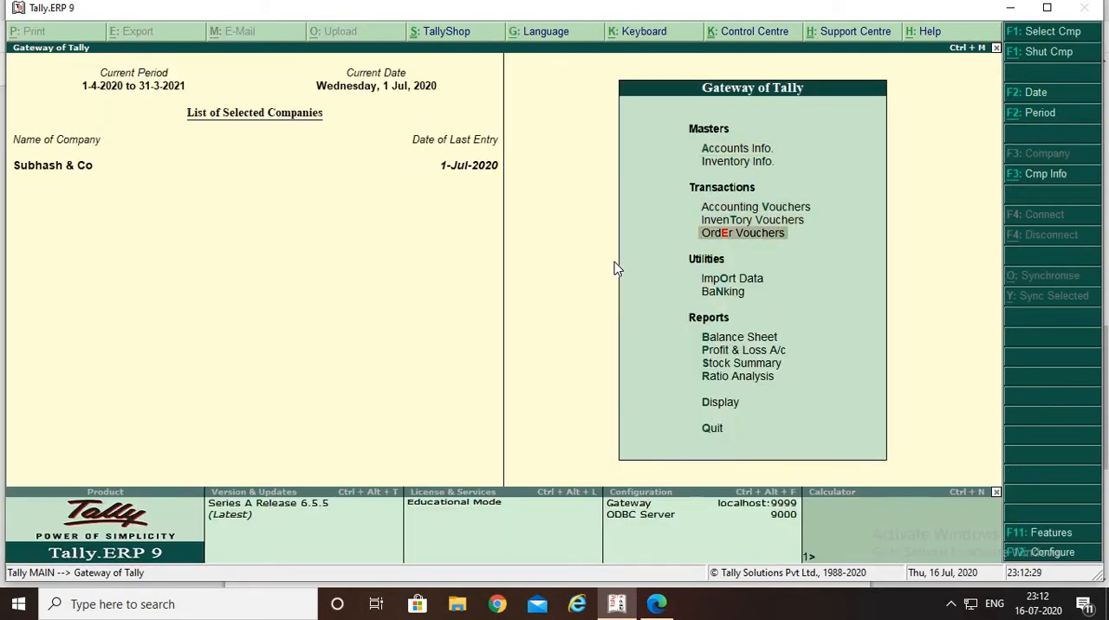
pyautogui.press('Down')
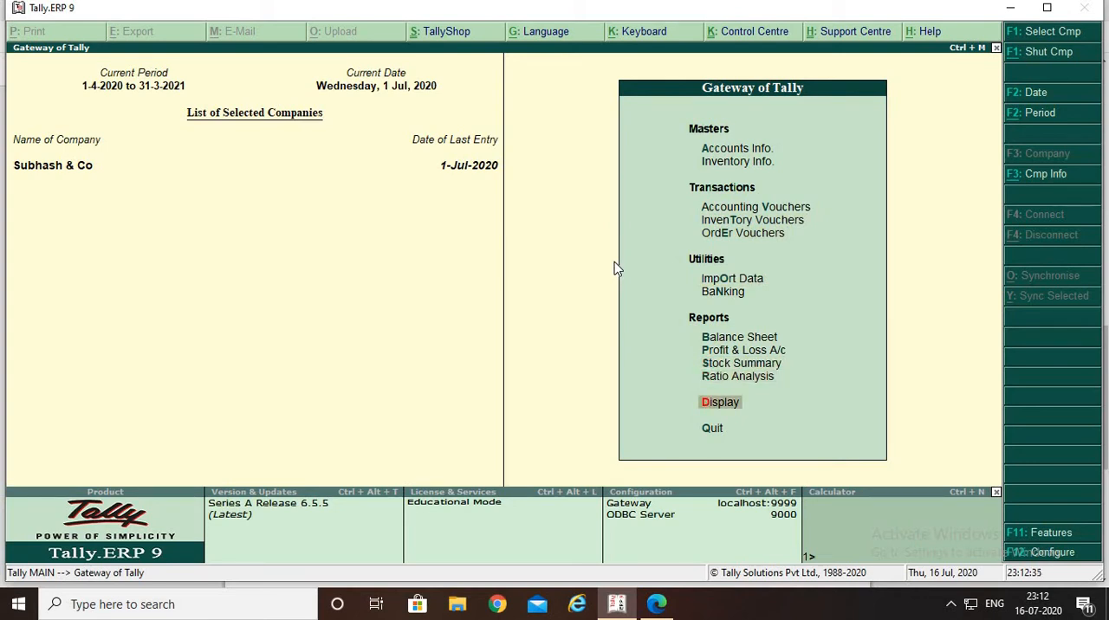
pyautogui.press('Return')
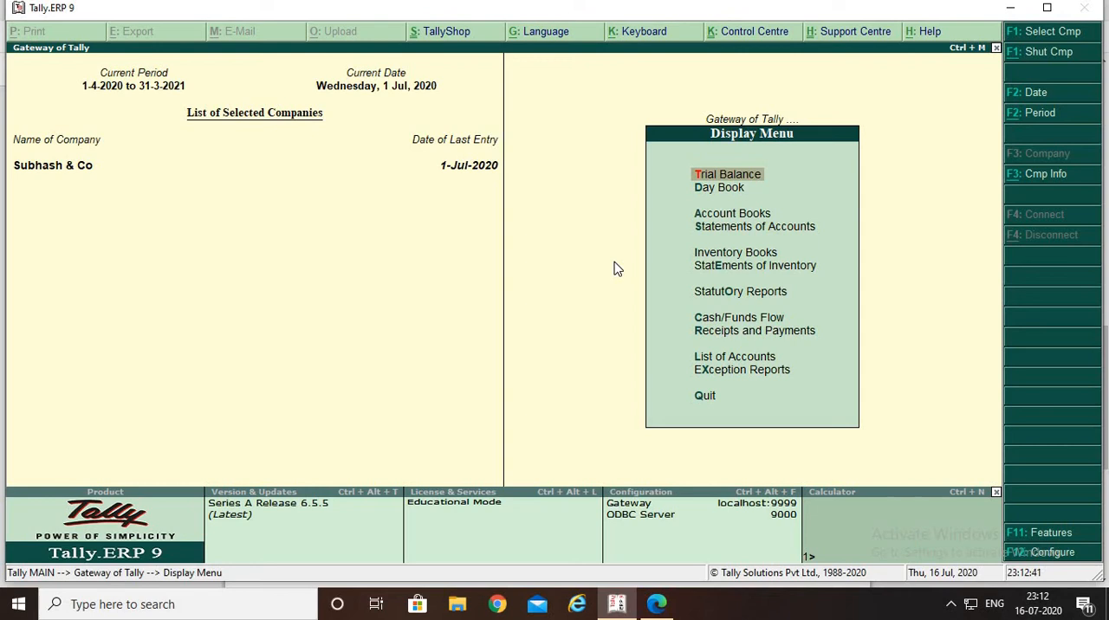
# View the Purchase Order Outstandings for the Primary stock group, including the order details of HAIR AND CARE 150 ML
pyautogui.press('Down')
pyautogui.press('Down')
pyautogui.press('Down')
pyautogui.press('Down')
pyautogui.press('Down')
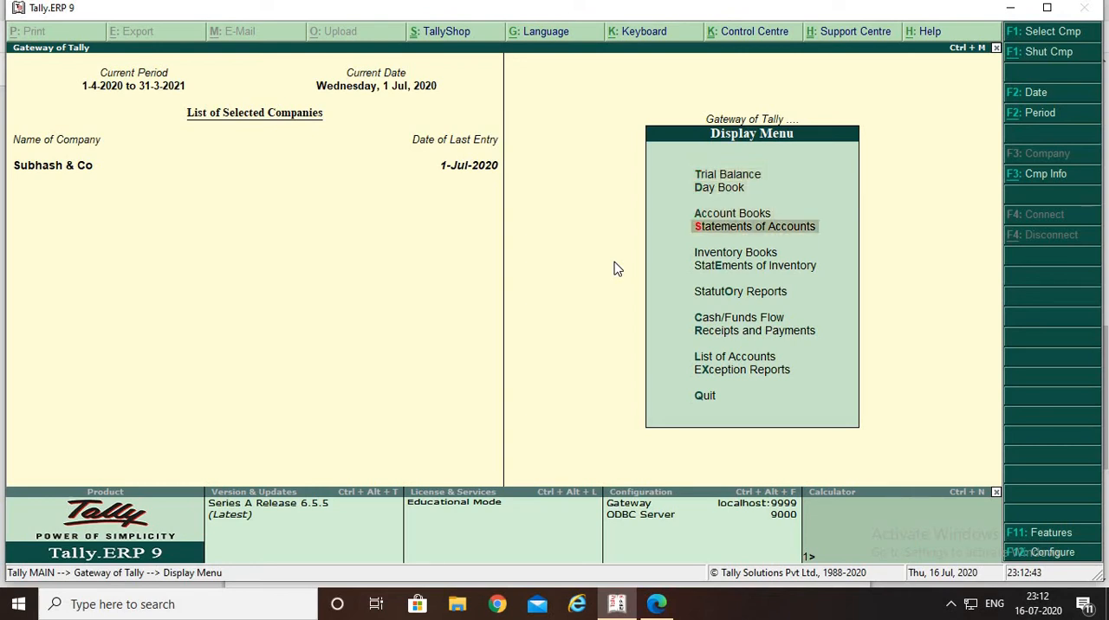
pyautogui.press('Return')
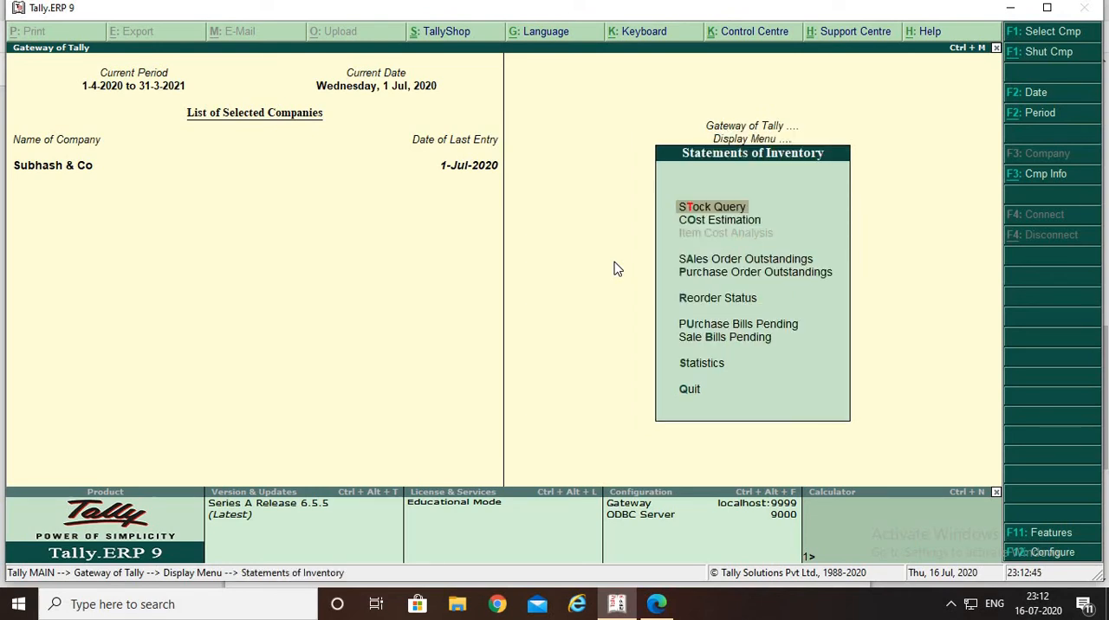
pyautogui.press('Down')
pyautogui.press('Down')
pyautogui.press('Down')
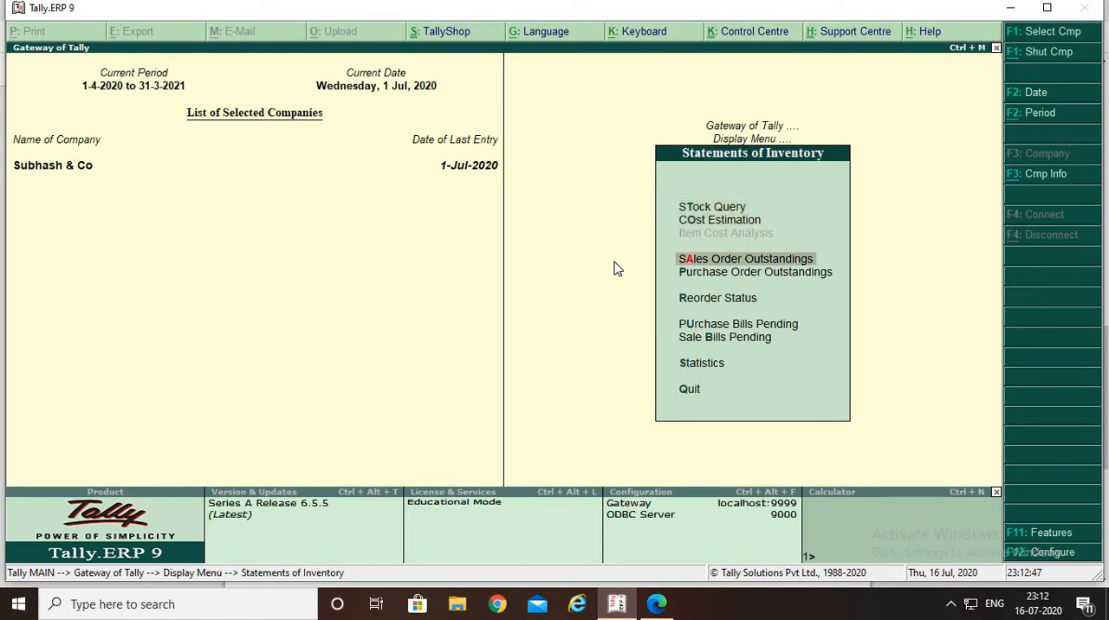
pyautogui.press('Return')
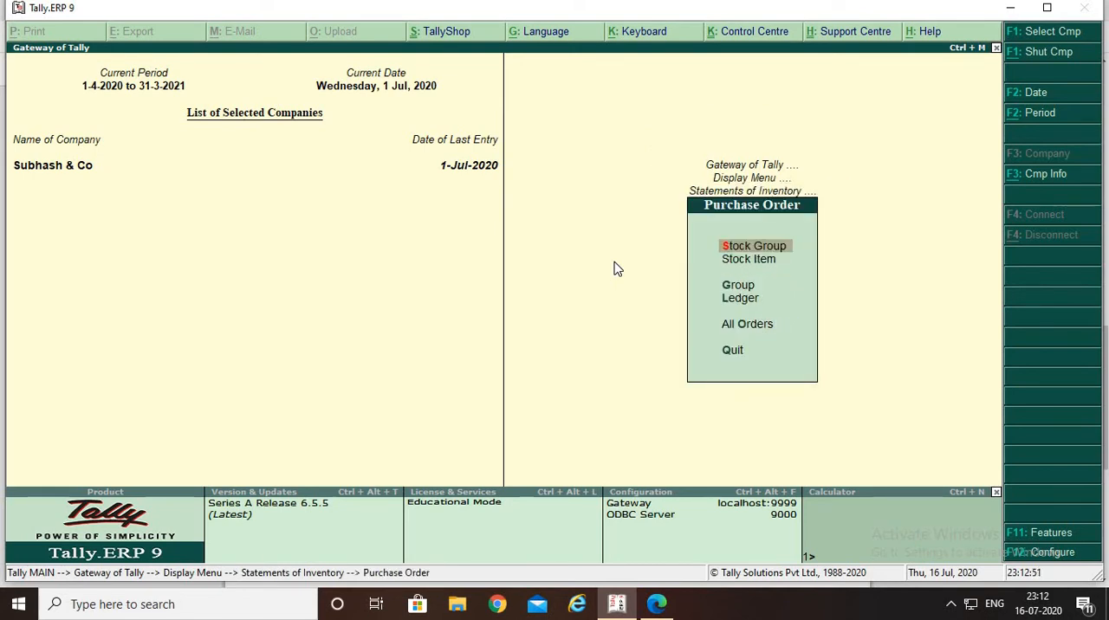
pyautogui.press('Return')
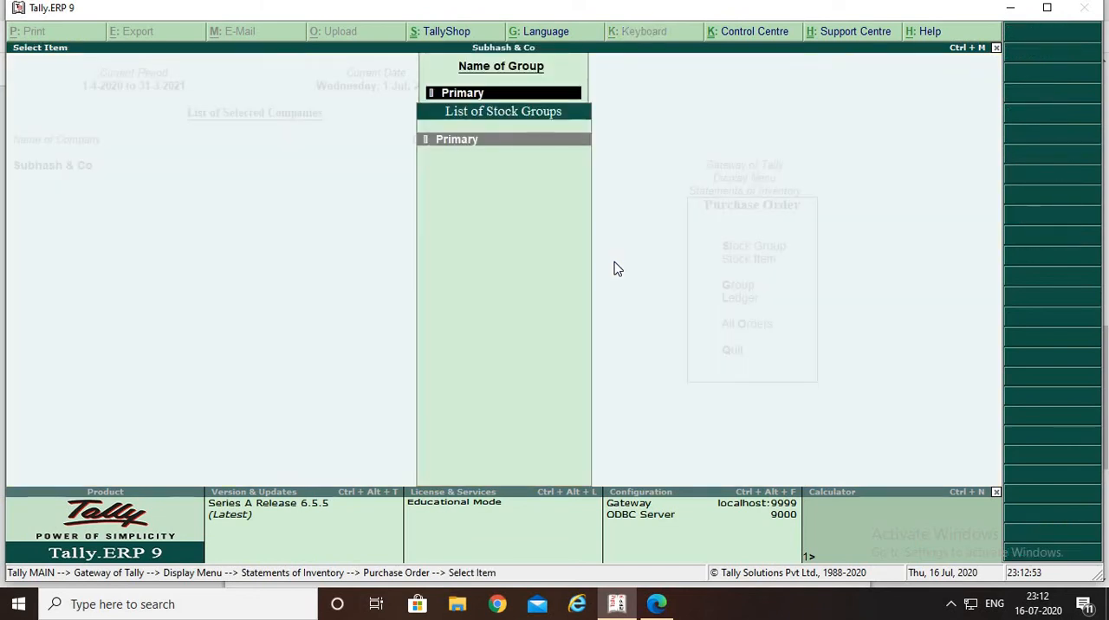
pyautogui.press('Return')
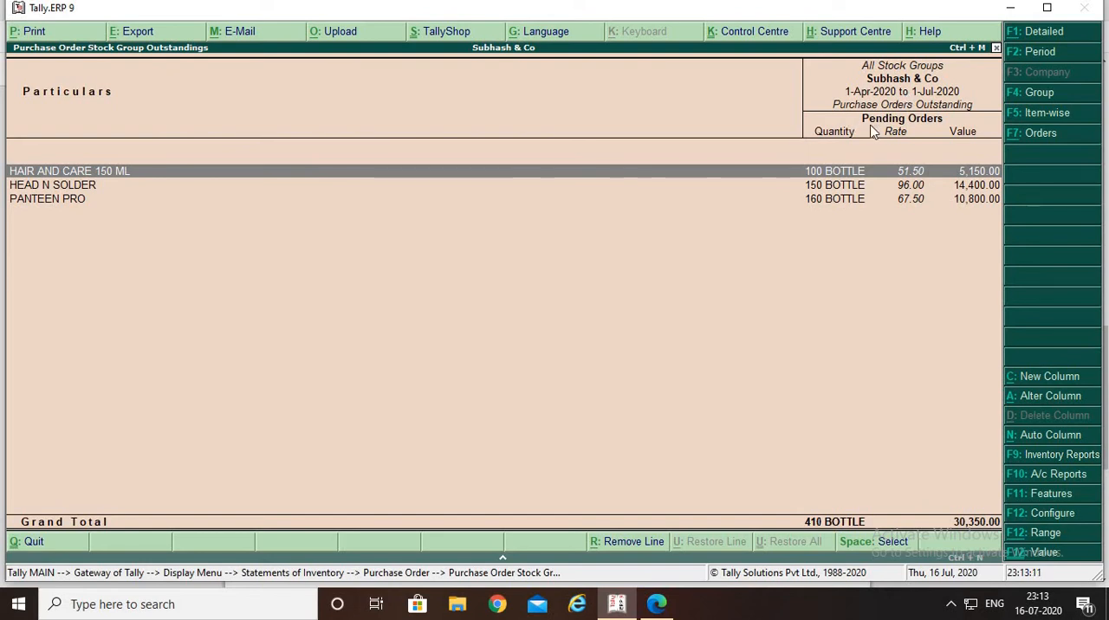
pyautogui.press('Return')
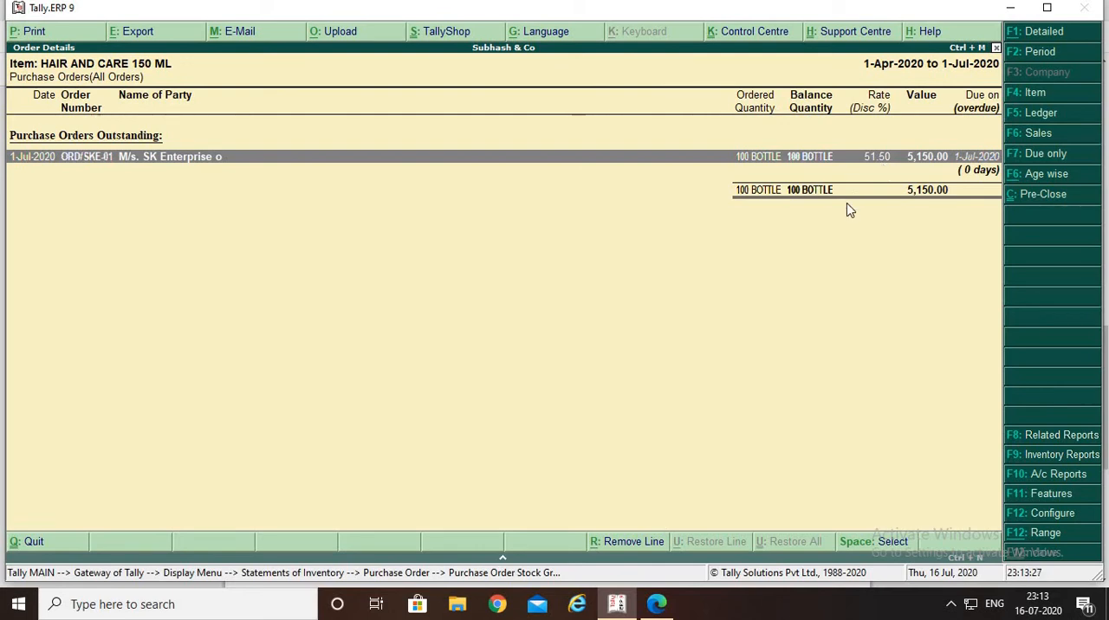
# Close the purchase order outstanding reports and return to order voucher entry
pyautogui.press('Escape')
pyautogui.press('Escape')
pyautogui.press('Escape')
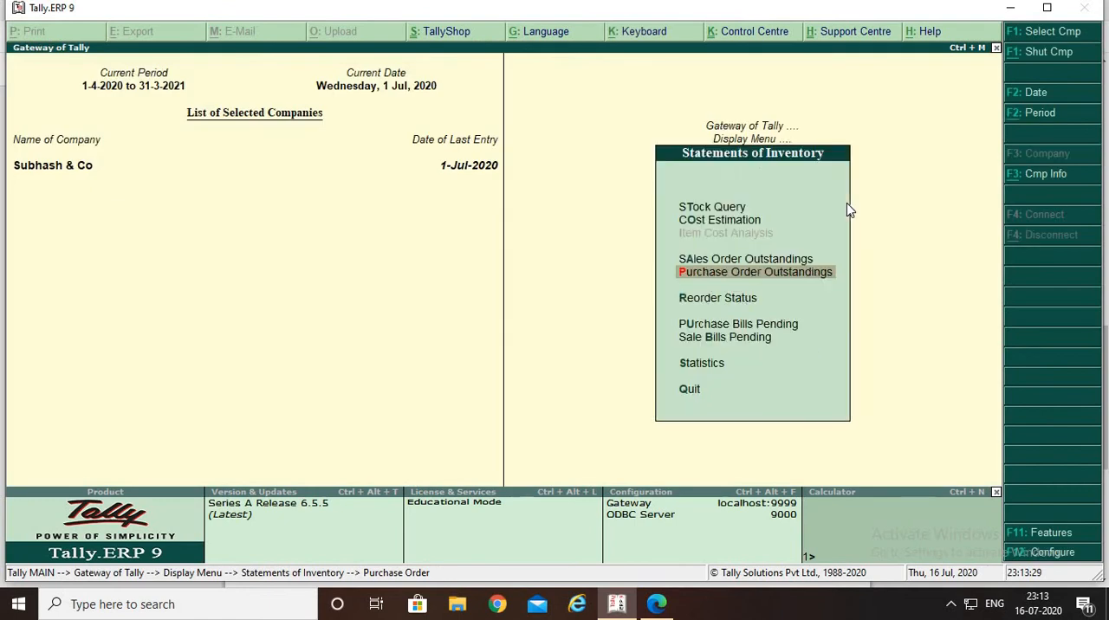
pyautogui.press('Escape')
pyautogui.press('Escape')
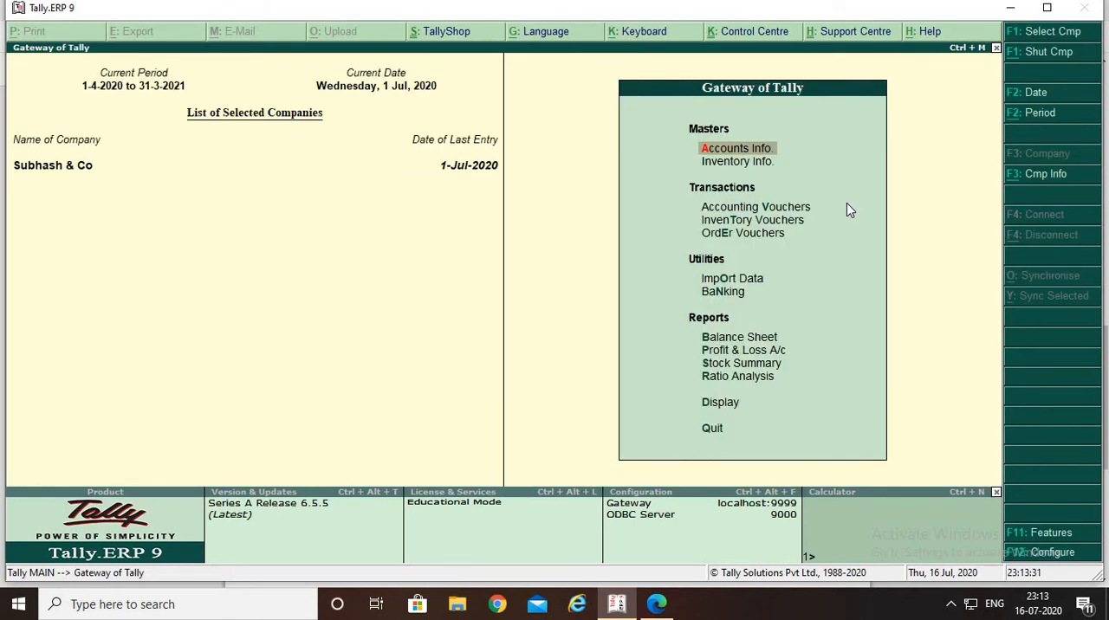
pyautogui.press('Down')
pyautogui.press('Down')
pyautogui.press('Down')
pyautogui.press('Down')
pyautogui.press('Return')
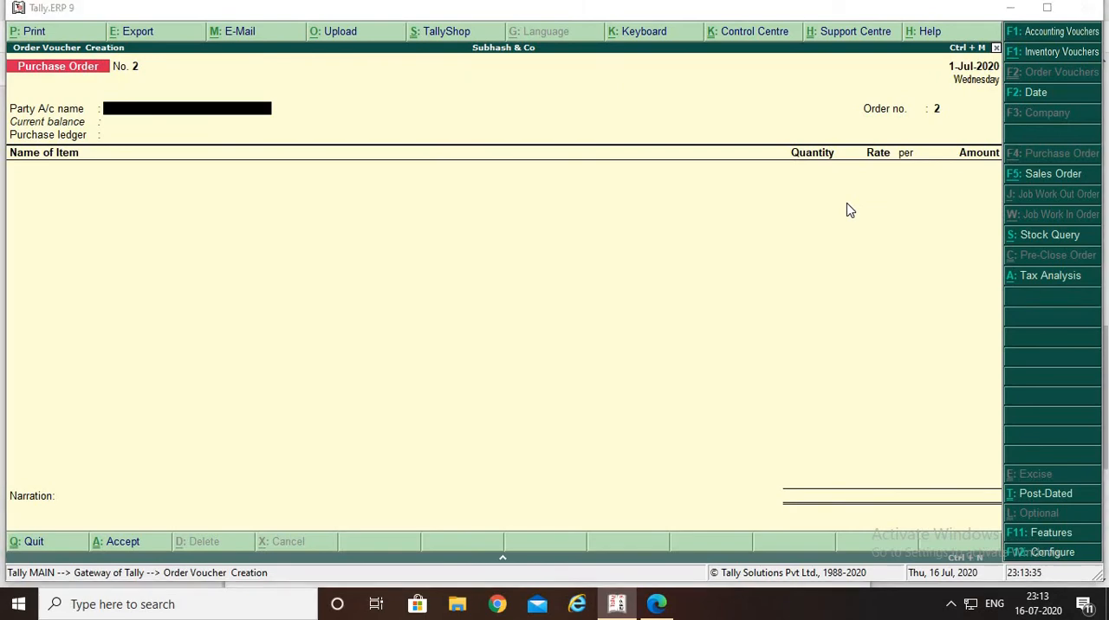
# Switch to the purchase cycle PDF and check the goods-received question and the voucher type for receiving goods
pyautogui.hotkey('alt', 'Tab')
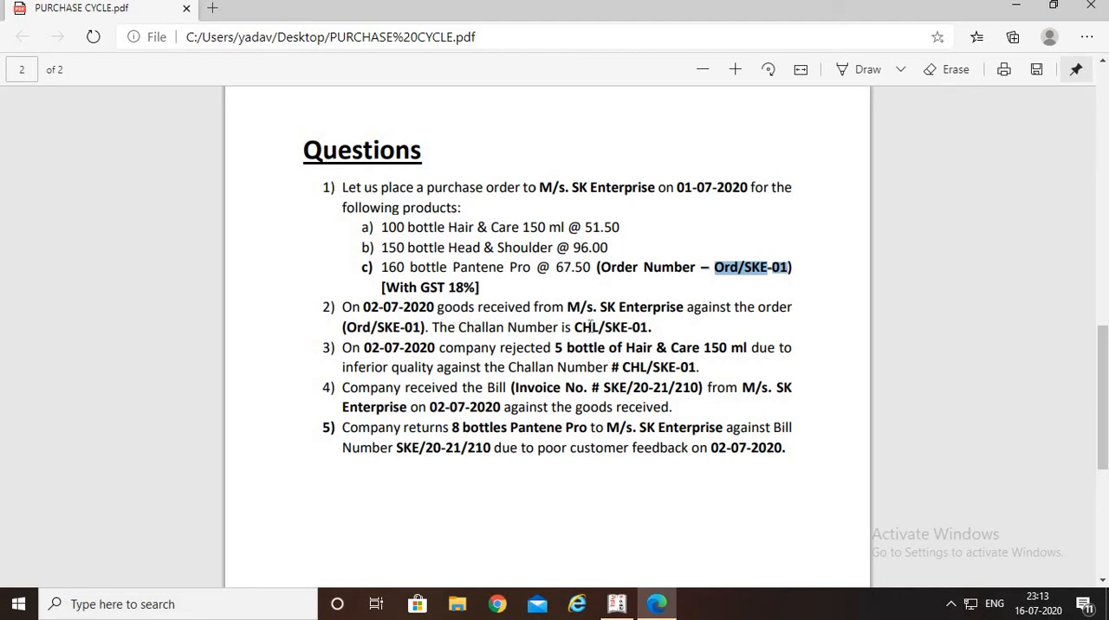
pyautogui.click(661, 327)
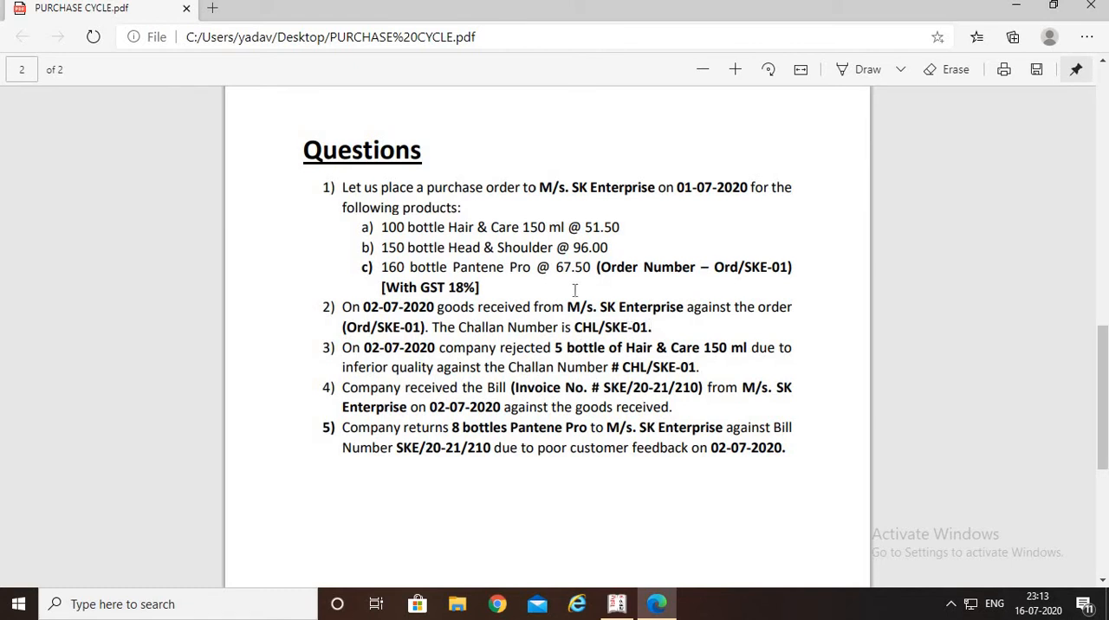
pyautogui.scroll(5, 574, 291)
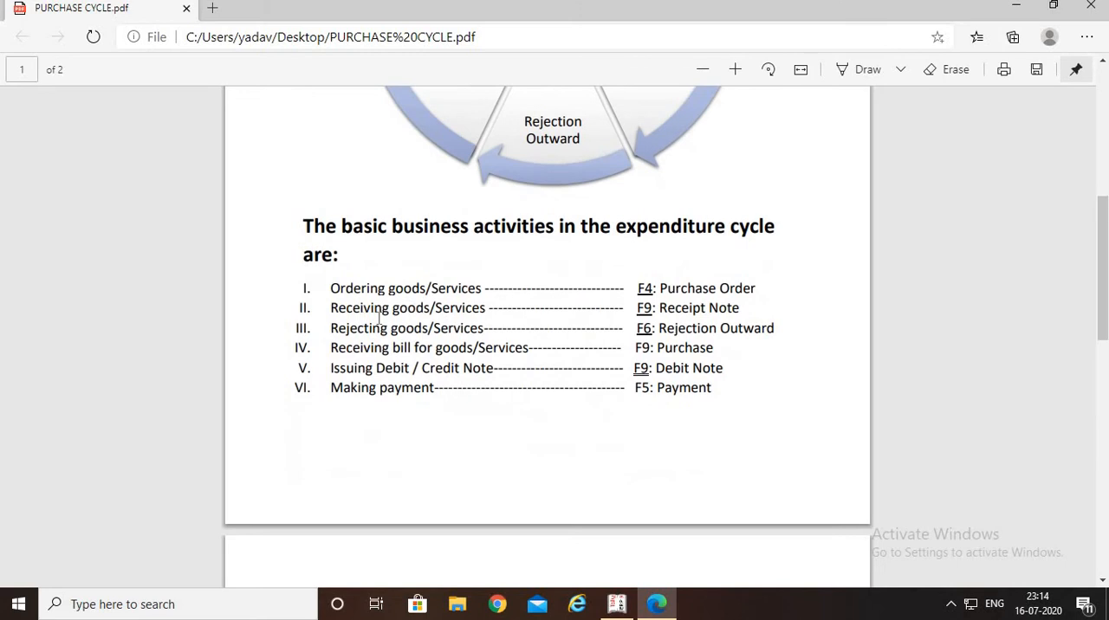
pyautogui.scroll(4, 522, 310)
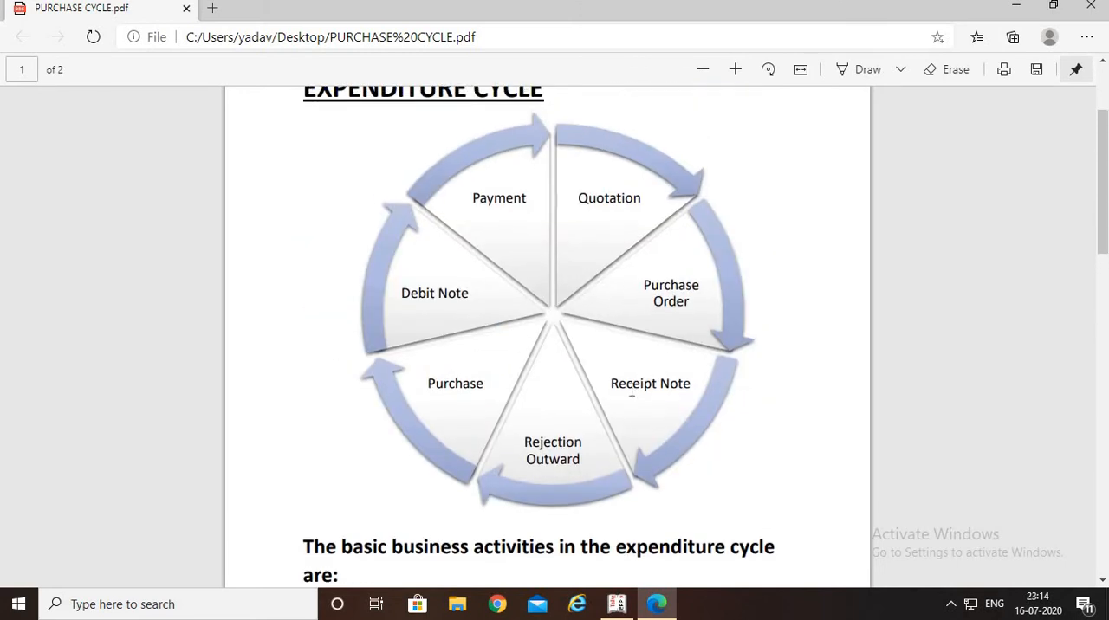
pyautogui.scroll(-3, 700, 383)
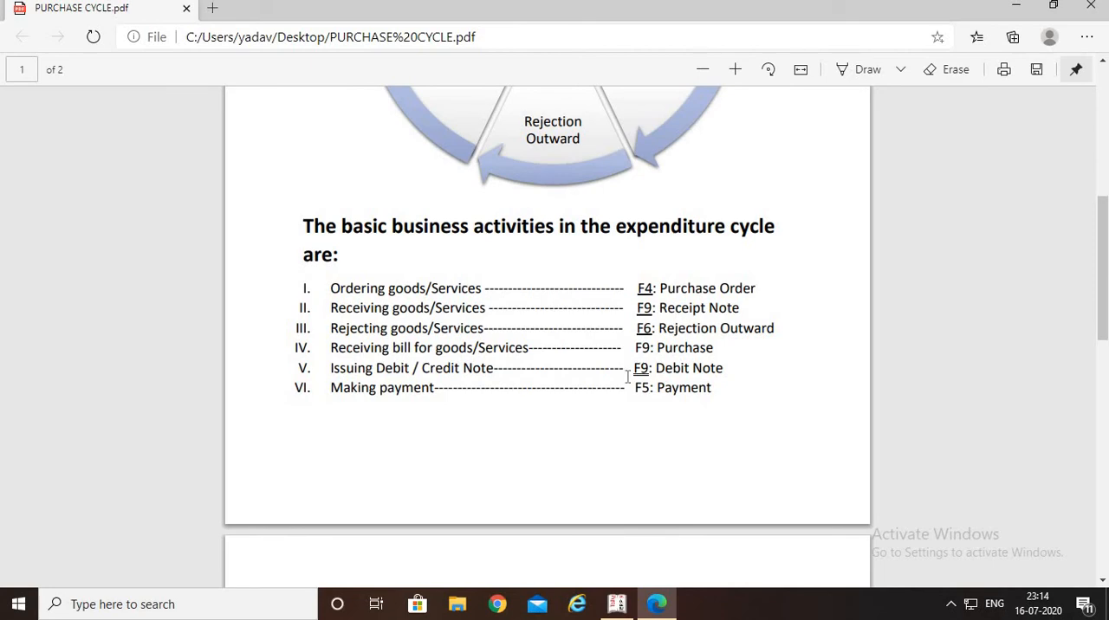
# Switch back to Tally.ERP 9, open a new Receipt Note voucher, and return to the PDF
pyautogui.hotkey('alt', 'Tab')
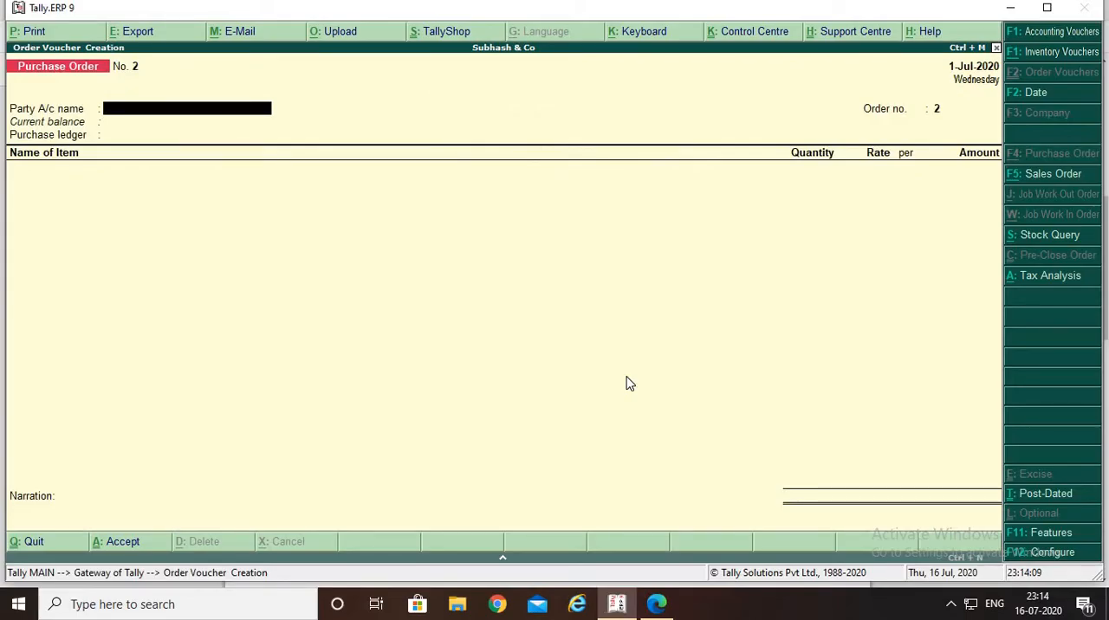
pyautogui.hotkey('alt', 'F9')
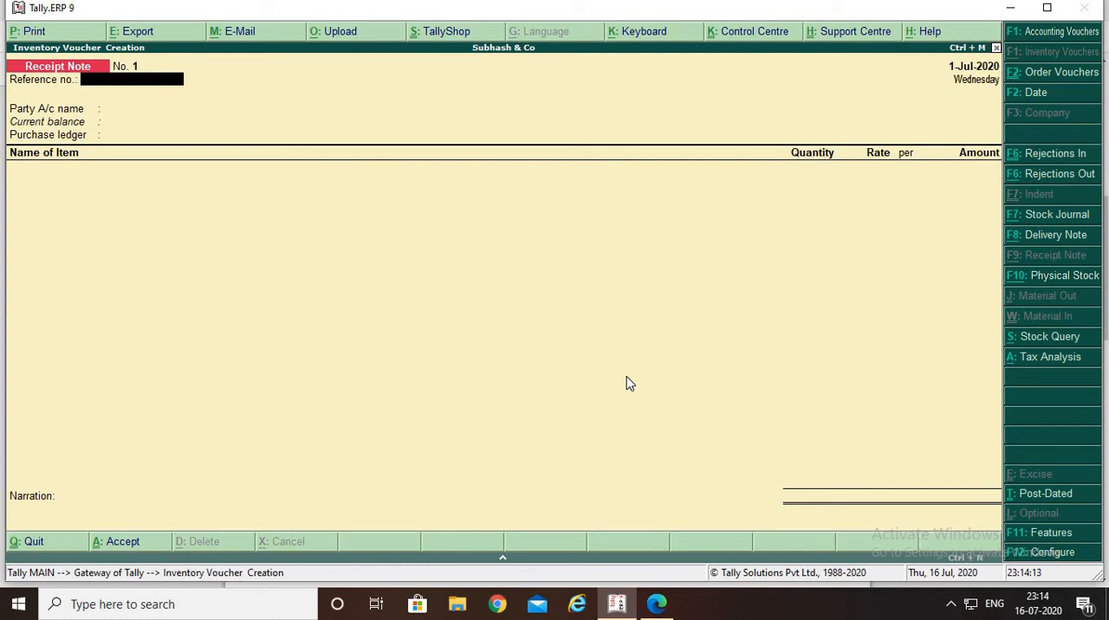
pyautogui.hotkey('alt', 'Tab')
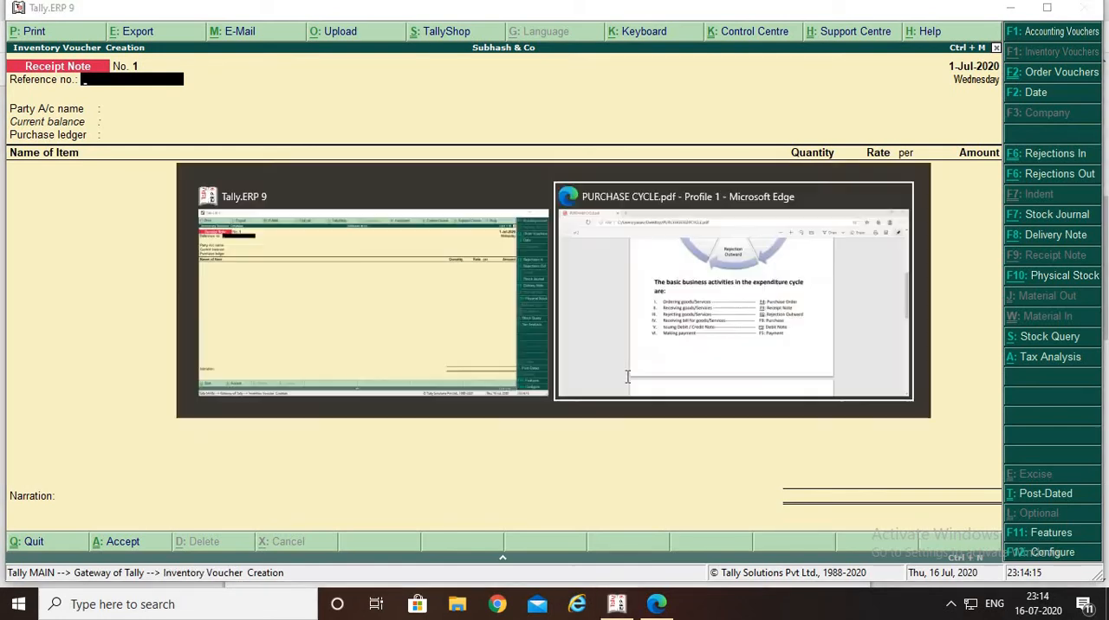
# Copy challan number CHL/SKE-01 from the PDF's second question and enter it as the receipt note's reference number in Tally.ERP 9
pyautogui.scroll(-4, 706, 416)
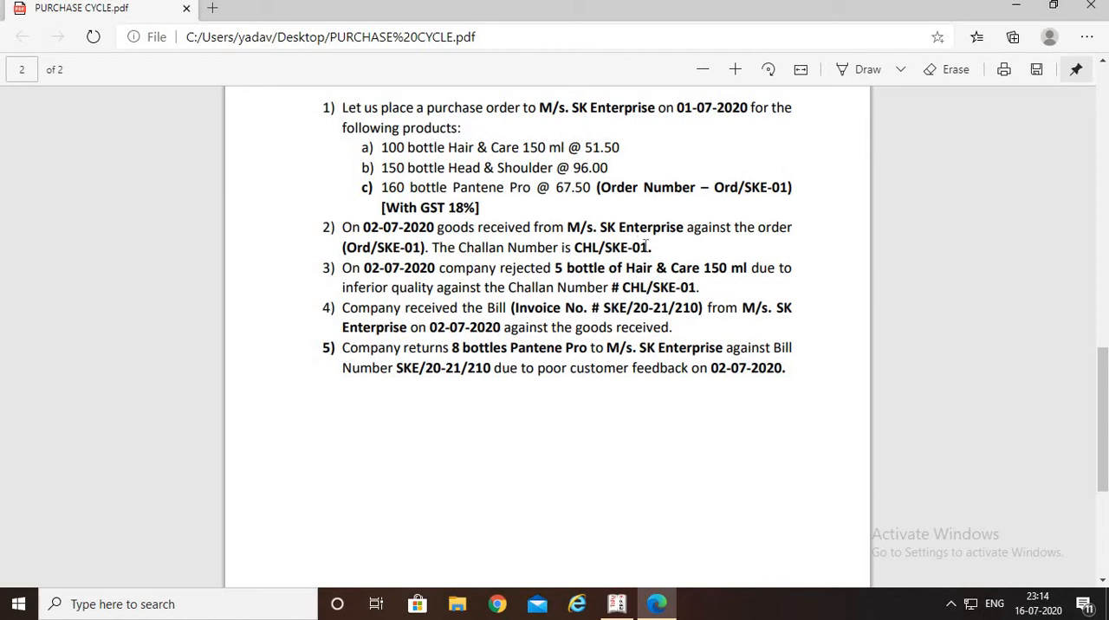
pyautogui.moveTo(648, 246); pyautogui.dragTo(561, 247)
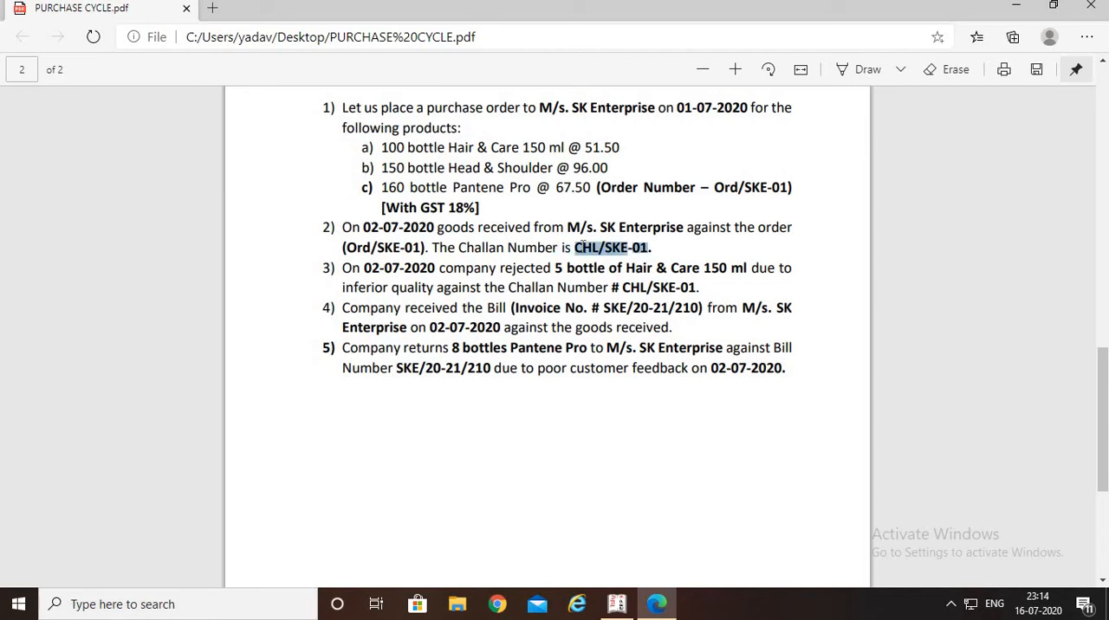
pyautogui.hotkey('alt', 'Tab')
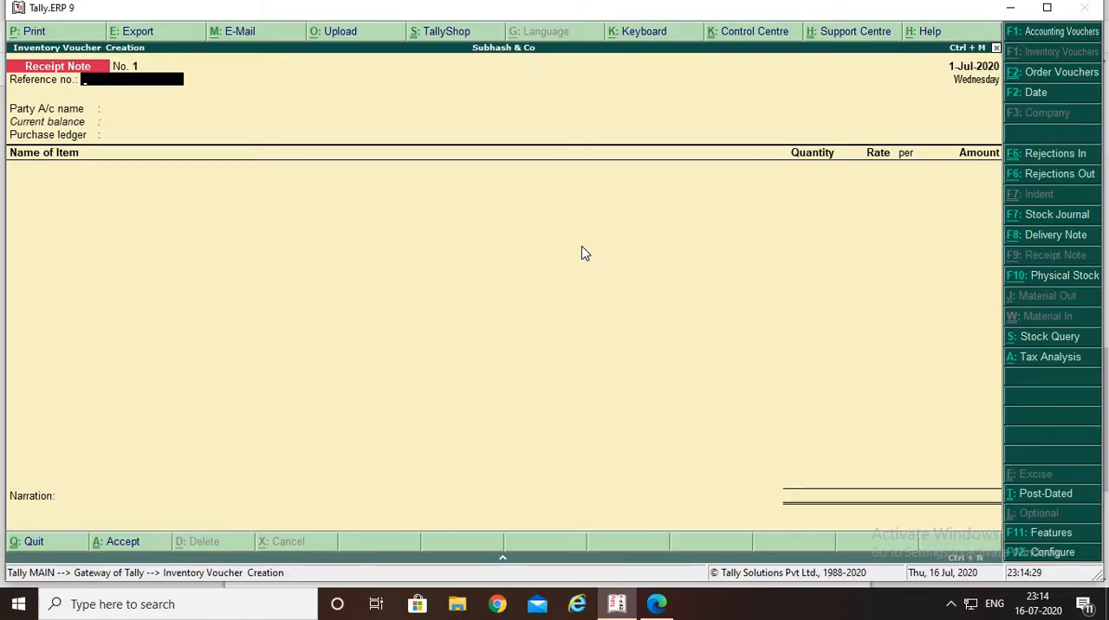
pyautogui.hotkey('ctrl', 'alt', 'v')
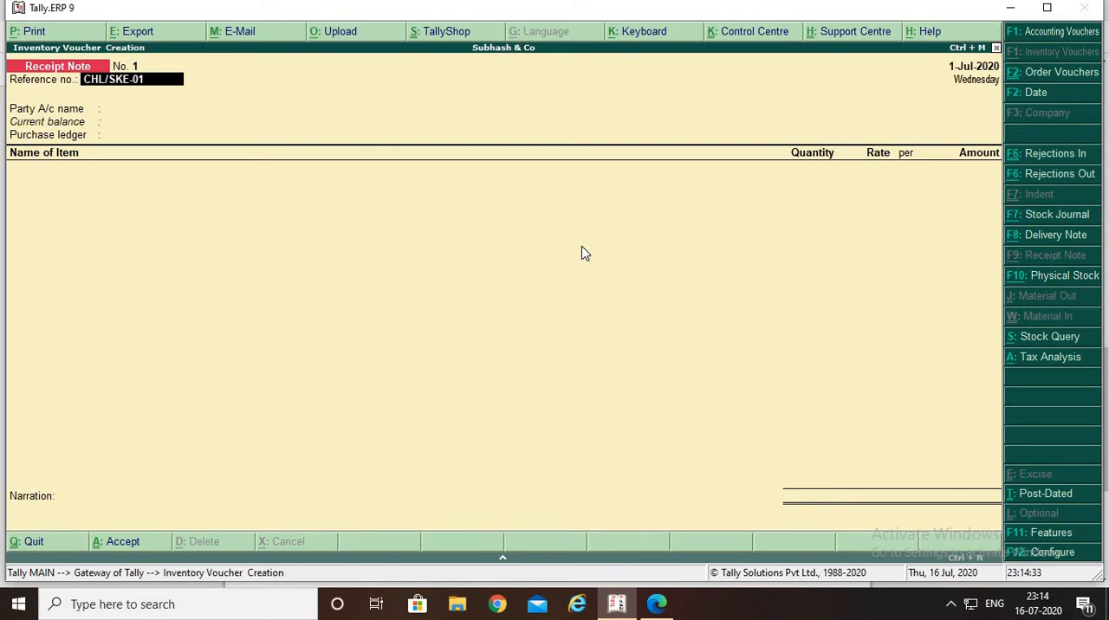
pyautogui.press('Return')
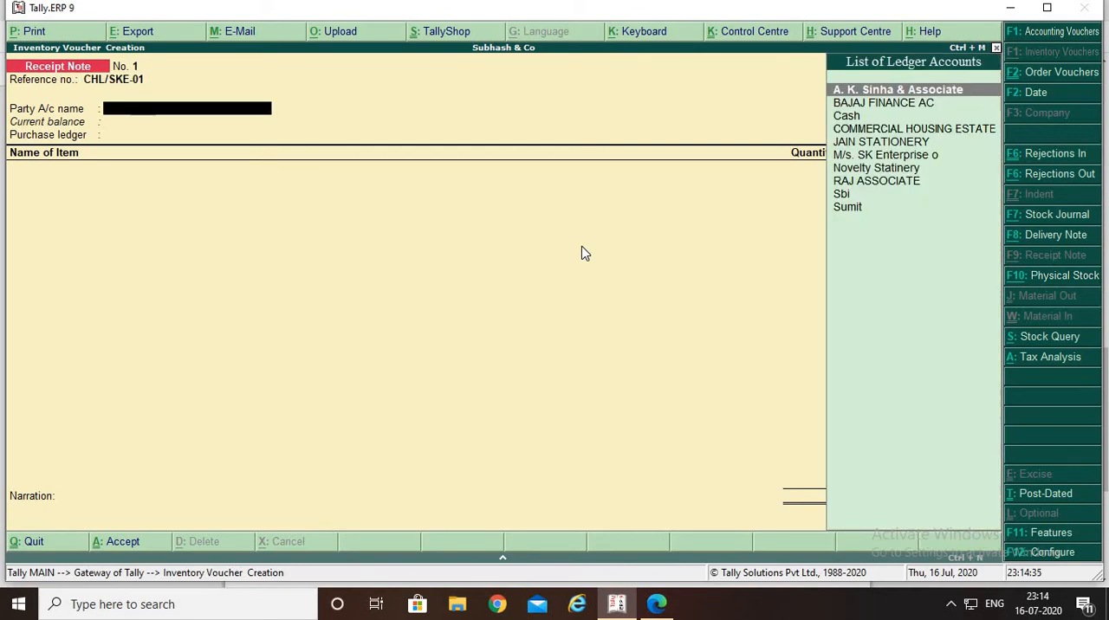
# Set the receipt note date to 2-Jul-2020 and choose M/s. SK Enterprise o as the party account
pyautogui.press('F2')
pyautogui.press('Return')
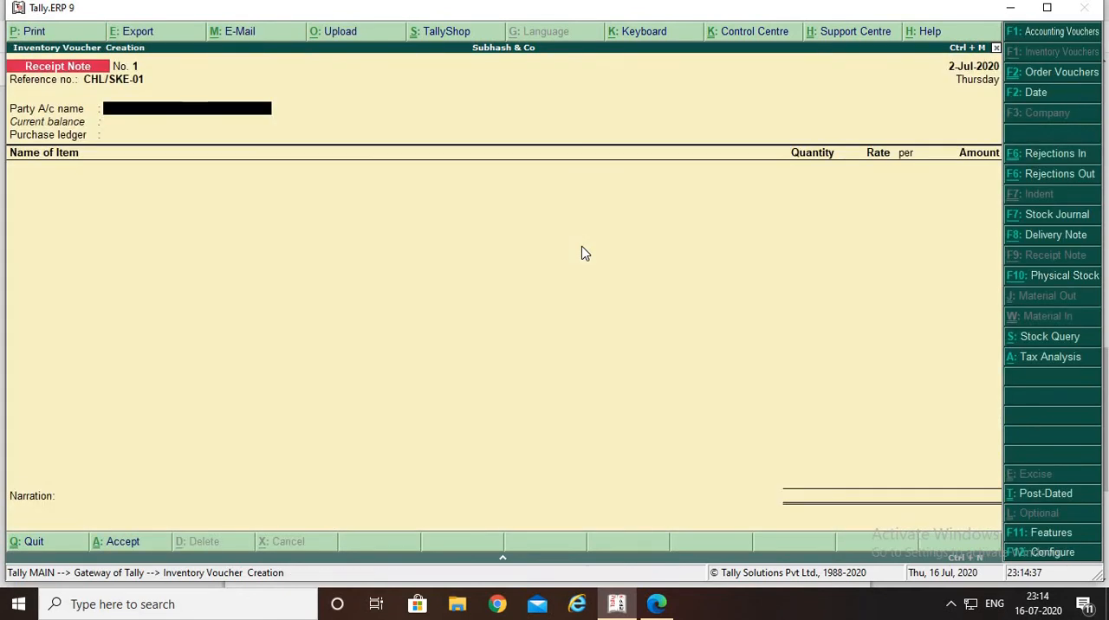
pyautogui.press('Down')
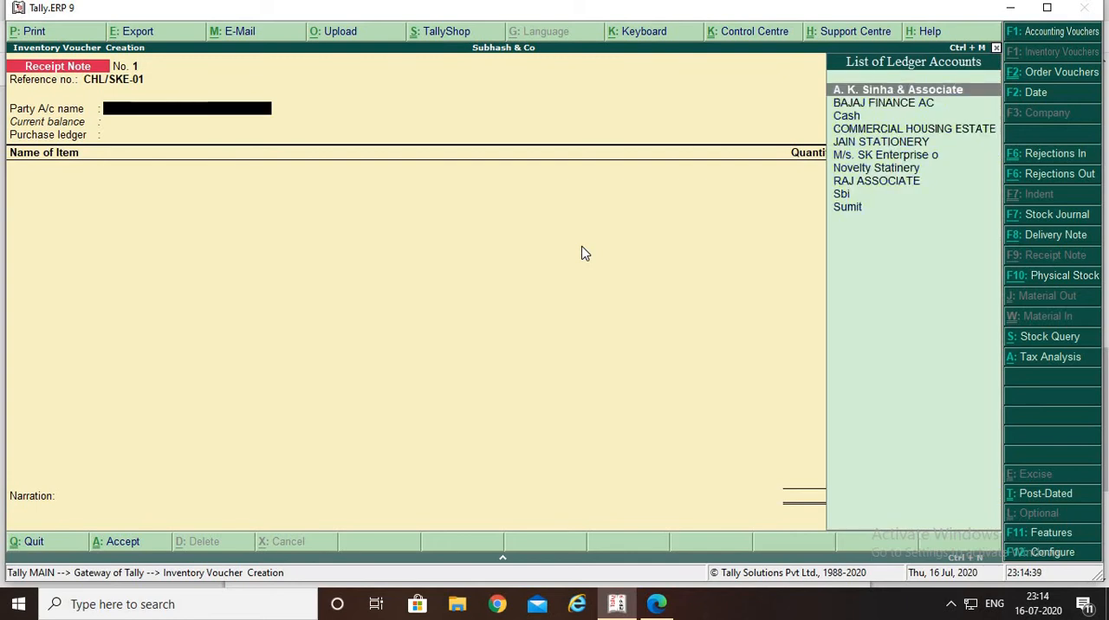
pyautogui.press('Down')
pyautogui.press('Down')
pyautogui.press('Down')
pyautogui.press('Down')
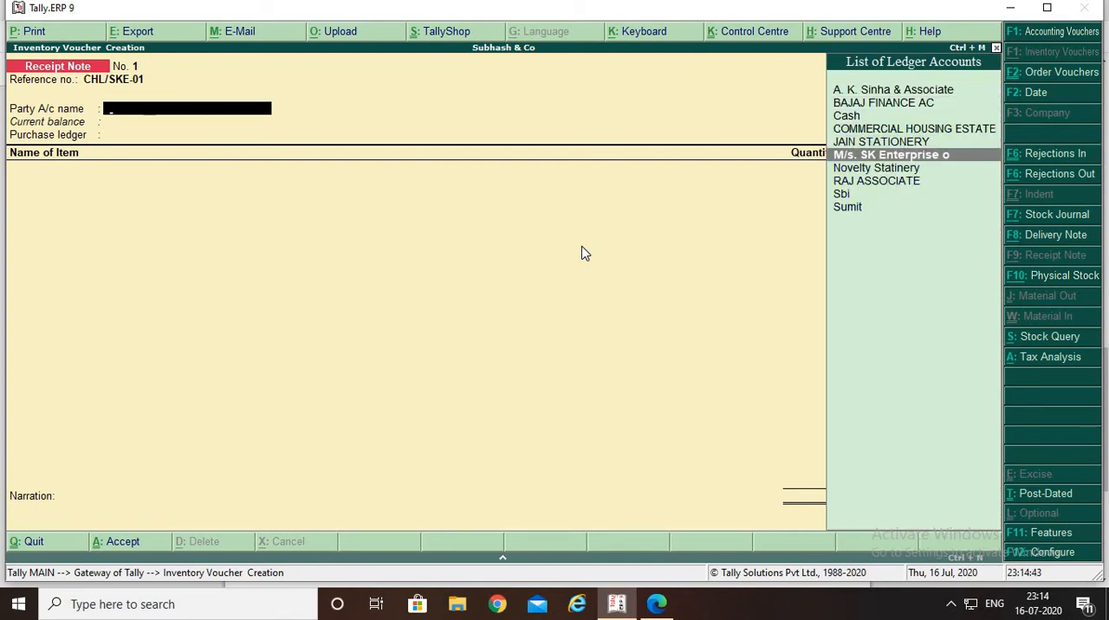
pyautogui.press('Return')
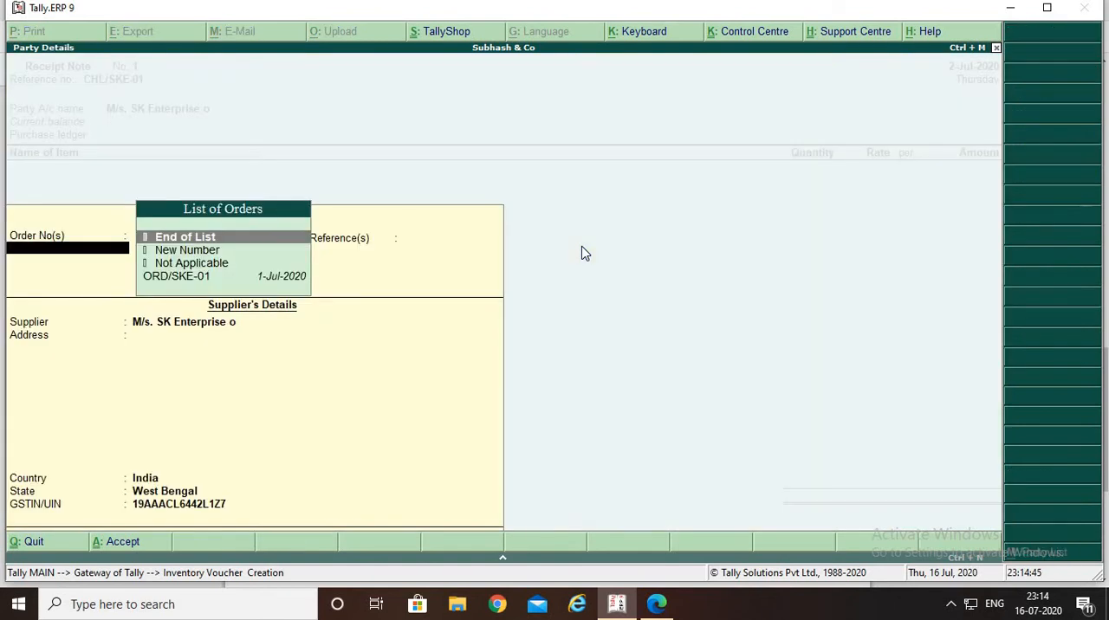
# Link the receipt note to order ORD/SKE-01, checking the number against the PDF, and accept the supplier's details
pyautogui.press('Down')
pyautogui.press('Down')
pyautogui.press('Down')
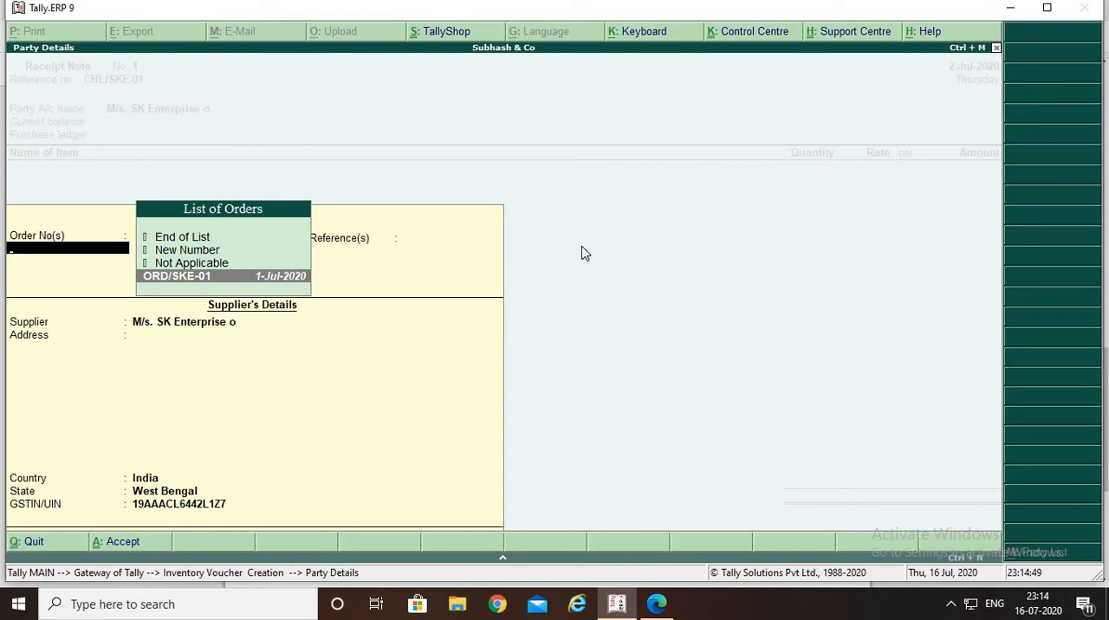
pyautogui.hotkey('alt', 'Tab')
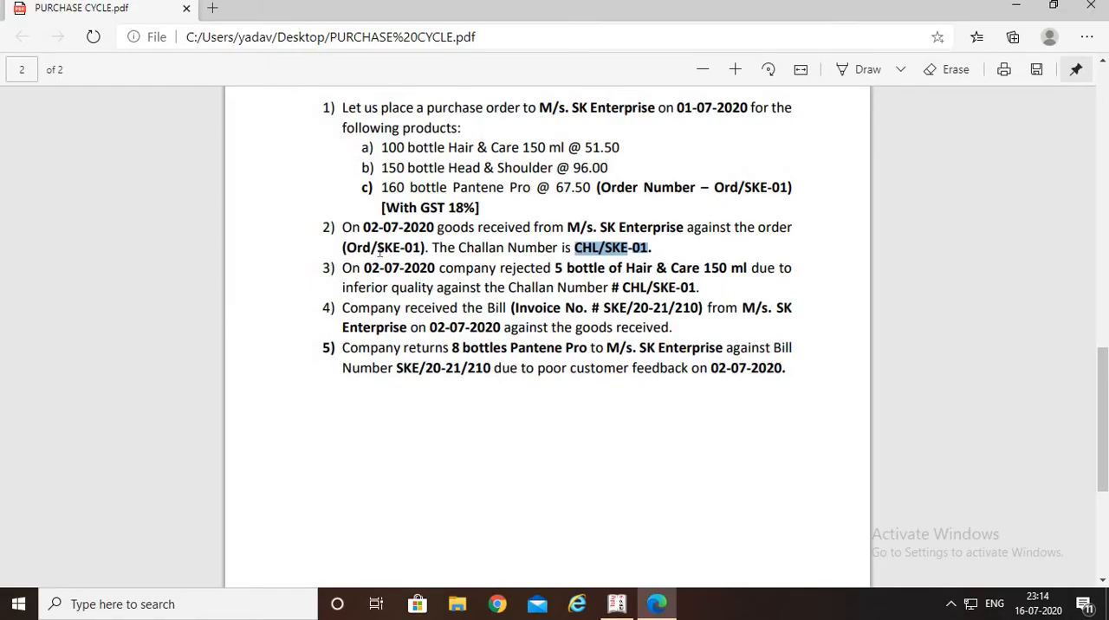
pyautogui.hotkey('alt', 'Tab')
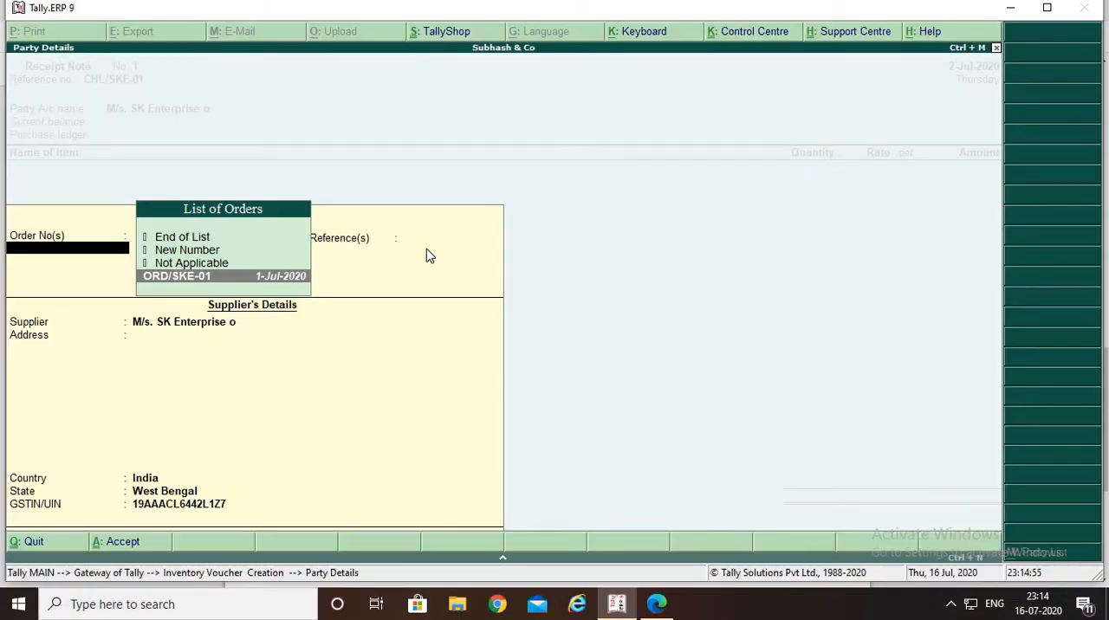
pyautogui.press('Return')
pyautogui.press('Return')
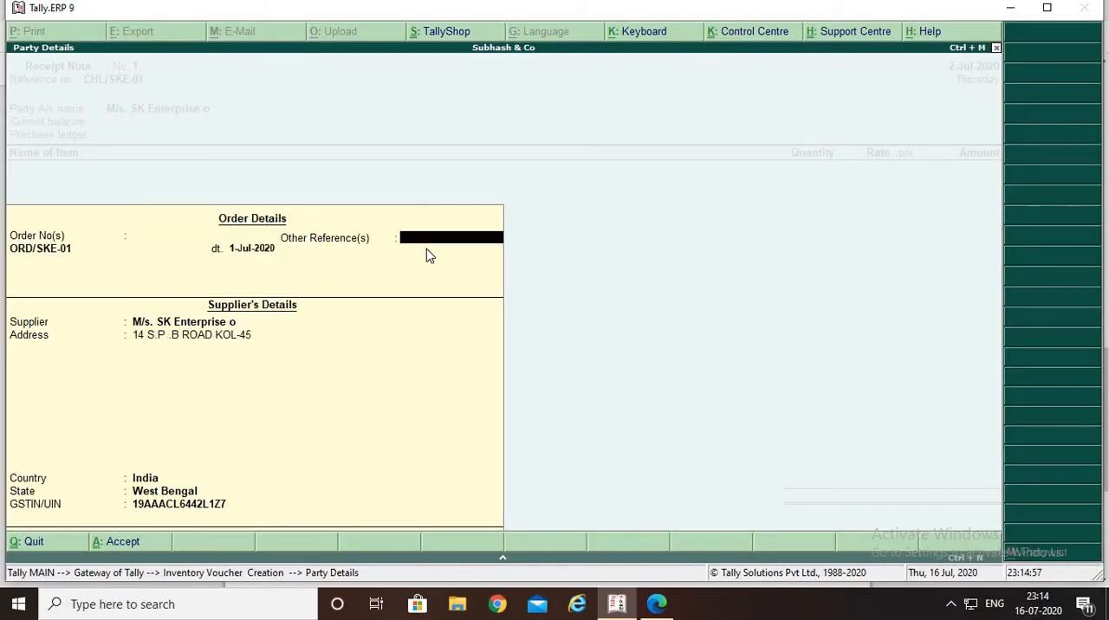
pyautogui.press('Return')
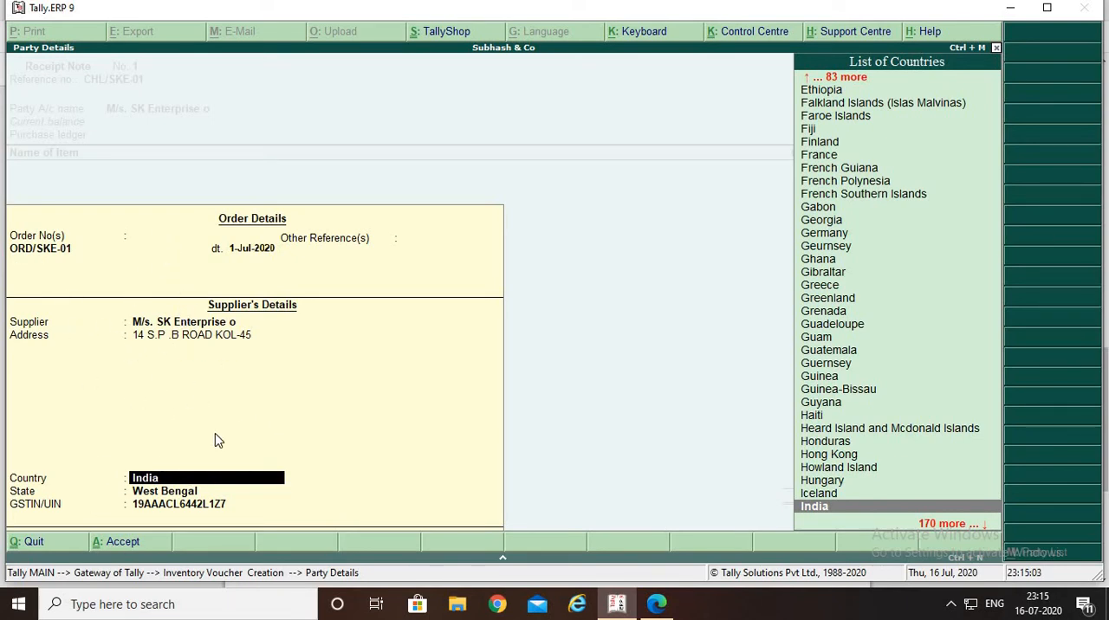
pyautogui.press('Return')
pyautogui.press('Return')
pyautogui.press('Return')
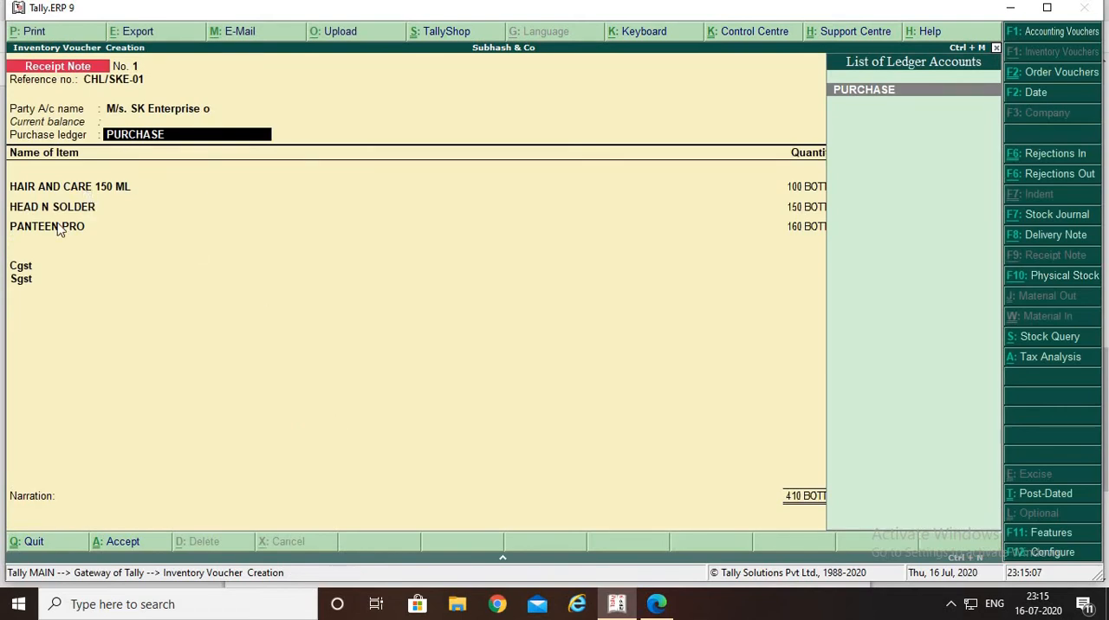
# Accept the PURCHASE ledger with the Purchase Taxable classification and open the item allocations for HAIR AND CARE 150 ML
pyautogui.press('Return')
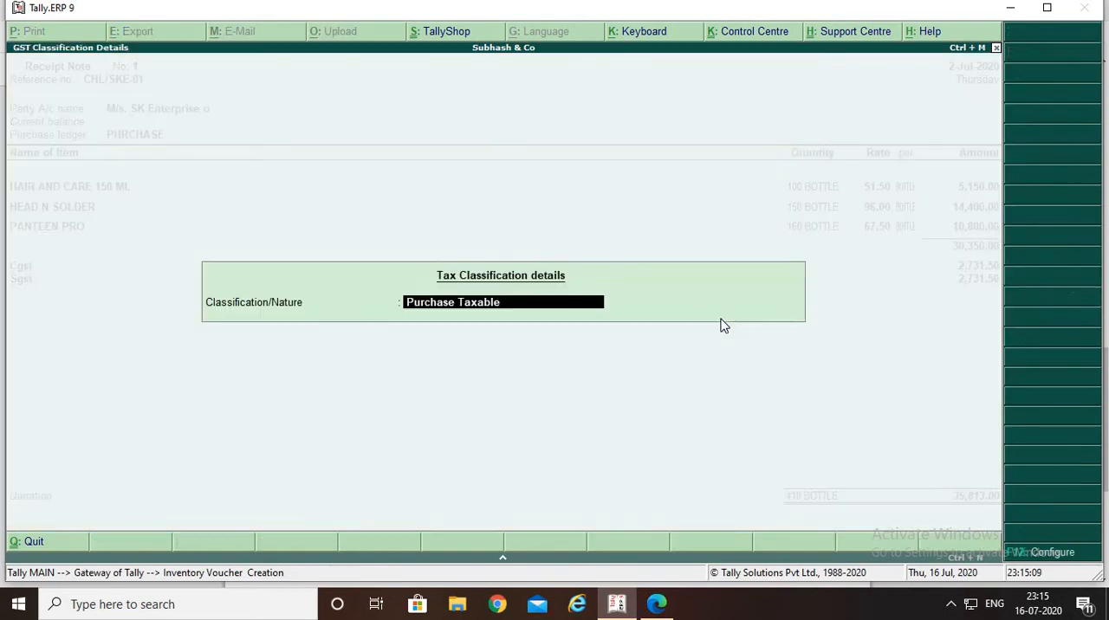
pyautogui.press('Return')
# Compare the HAIR AND CARE 150 ML allocation's quantity and rate with the ordered products in the purchase cycle PDF
pyautogui.press('Return')
pyautogui.press('Return')
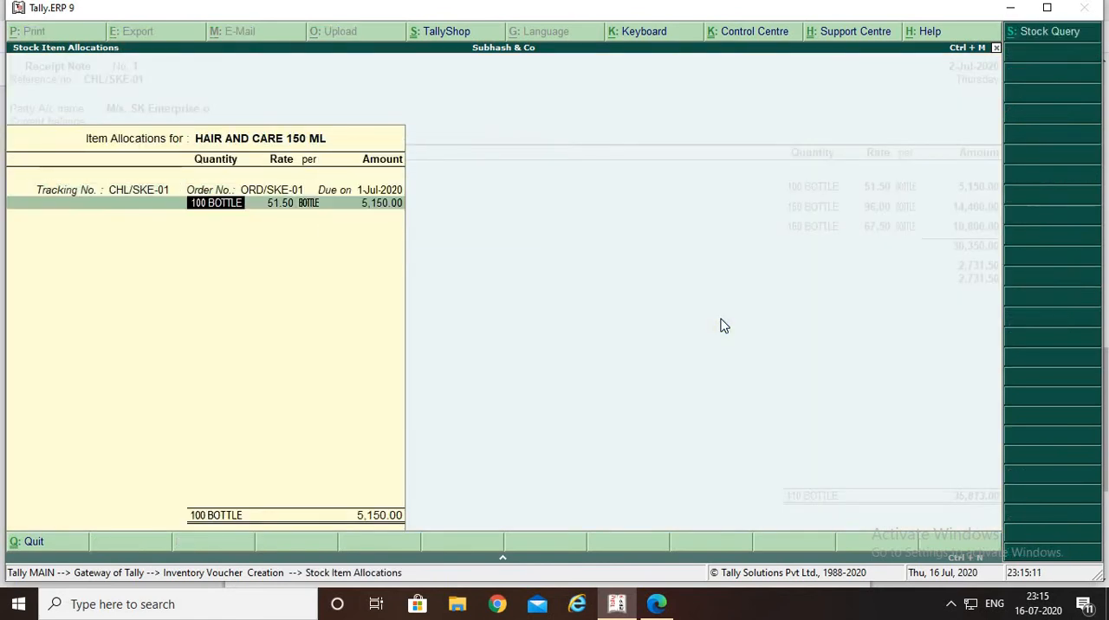
pyautogui.press('Return')
pyautogui.press('Return')
pyautogui.press('BackSpace')
pyautogui.press('BackSpace')
pyautogui.press('BackSpace')
pyautogui.hotkey('alt', 'Tab')
pyautogui.scroll(2, 466, 246)
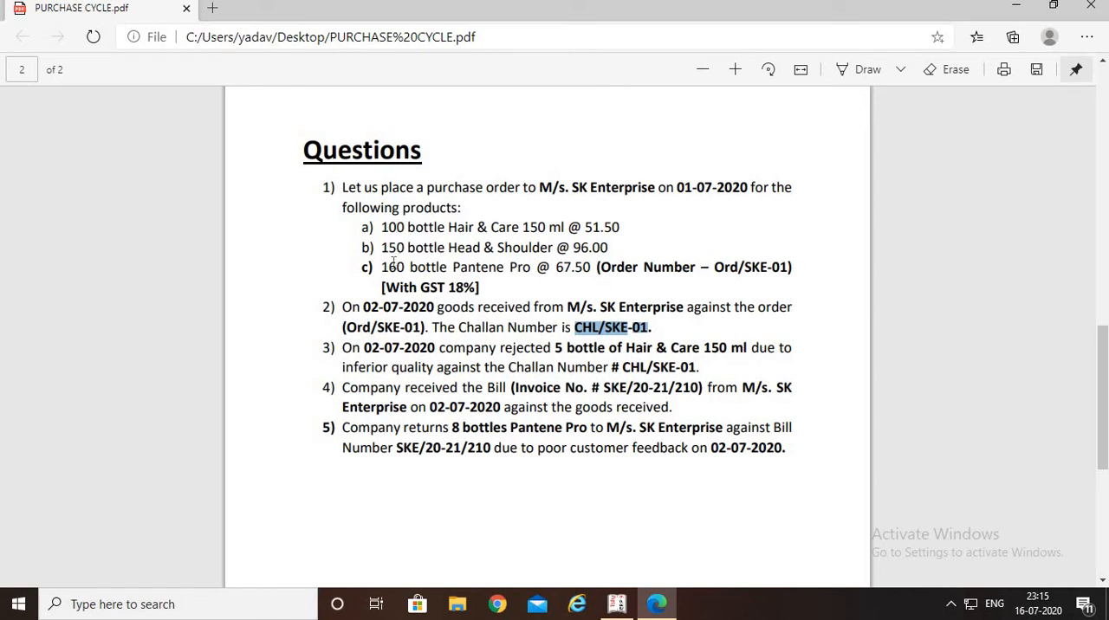
pyautogui.hotkey('alt', 'Tab')
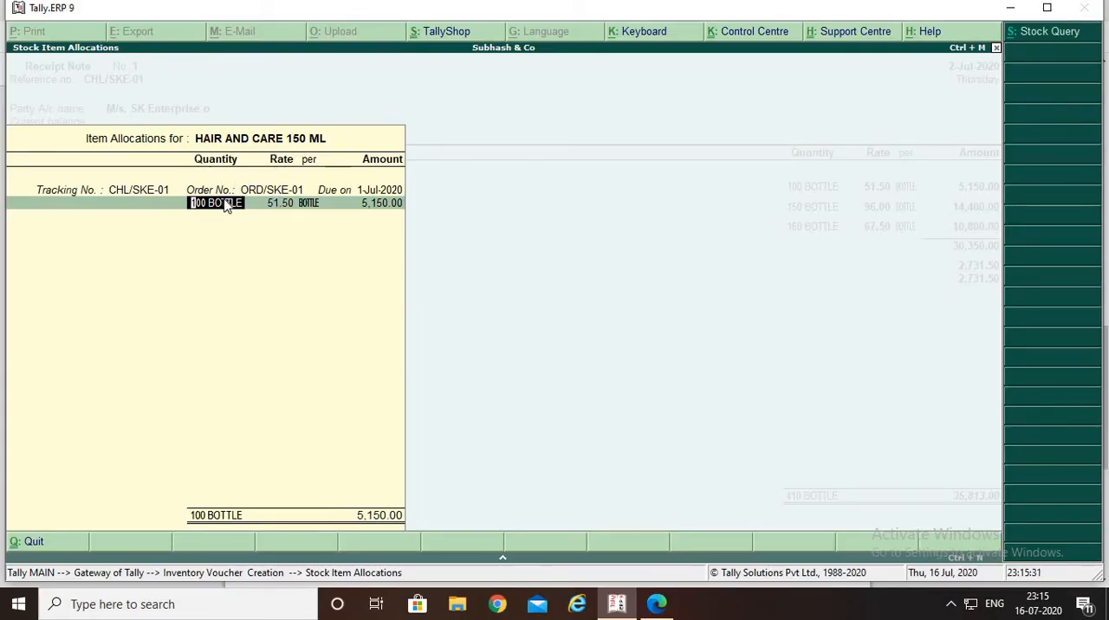
pyautogui.hotkey('alt', 'Tab')
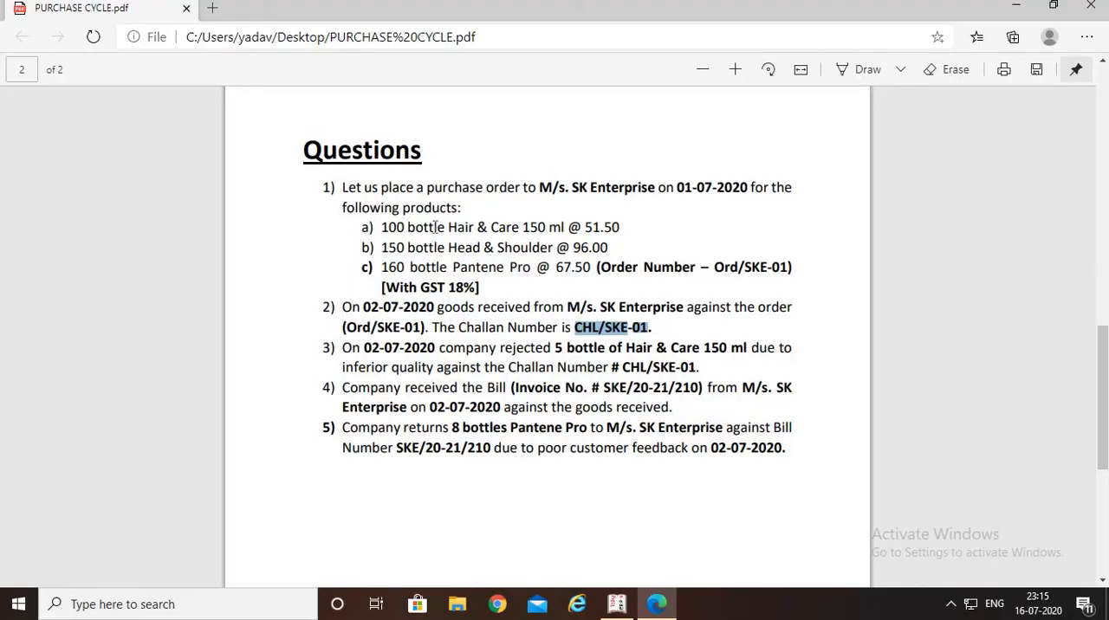
pyautogui.hotkey('alt', 'Tab')
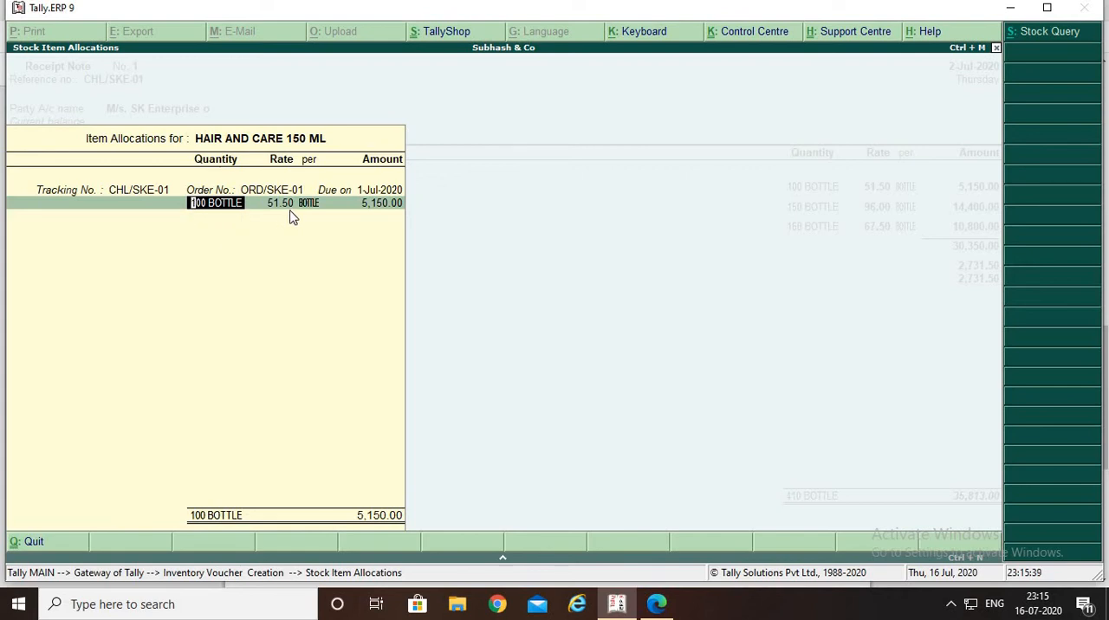
pyautogui.hotkey('alt', 'Tab')
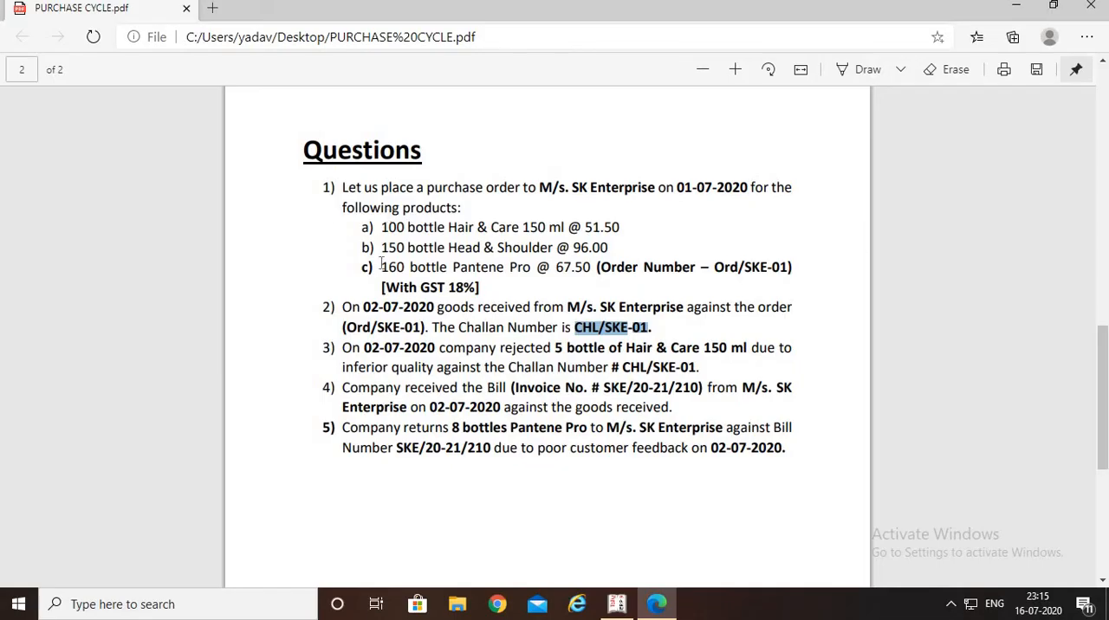
pyautogui.hotkey('alt', 'Tab')
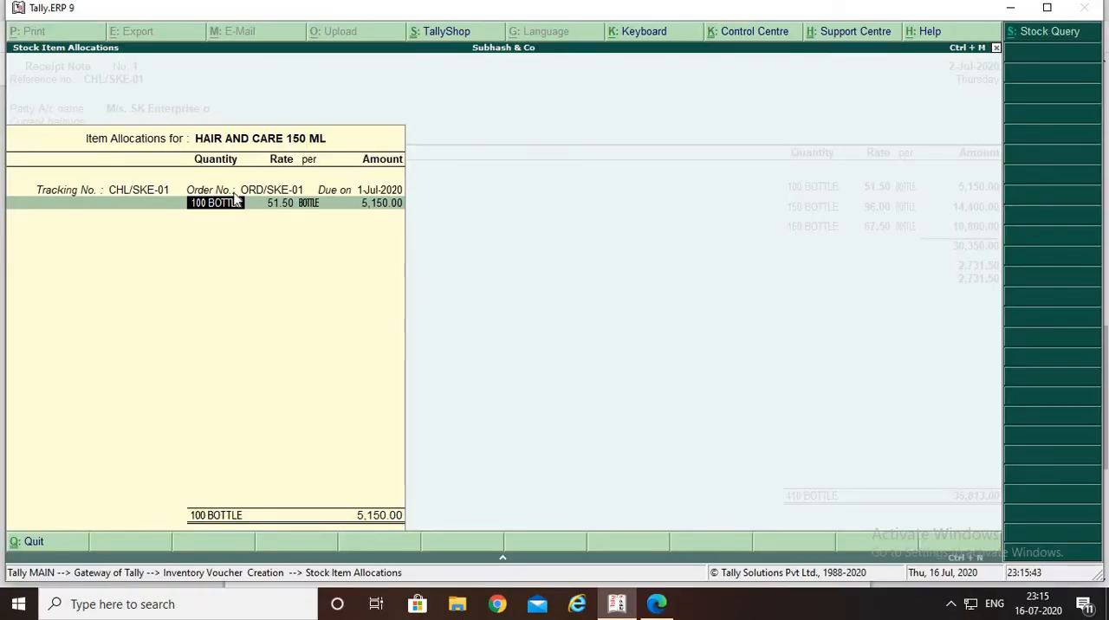
# Accept the HAIR AND CARE 150 ML allocation of 100 bottles at 51.50 and end its tracking number list
pyautogui.press('Return')
pyautogui.press('Return')
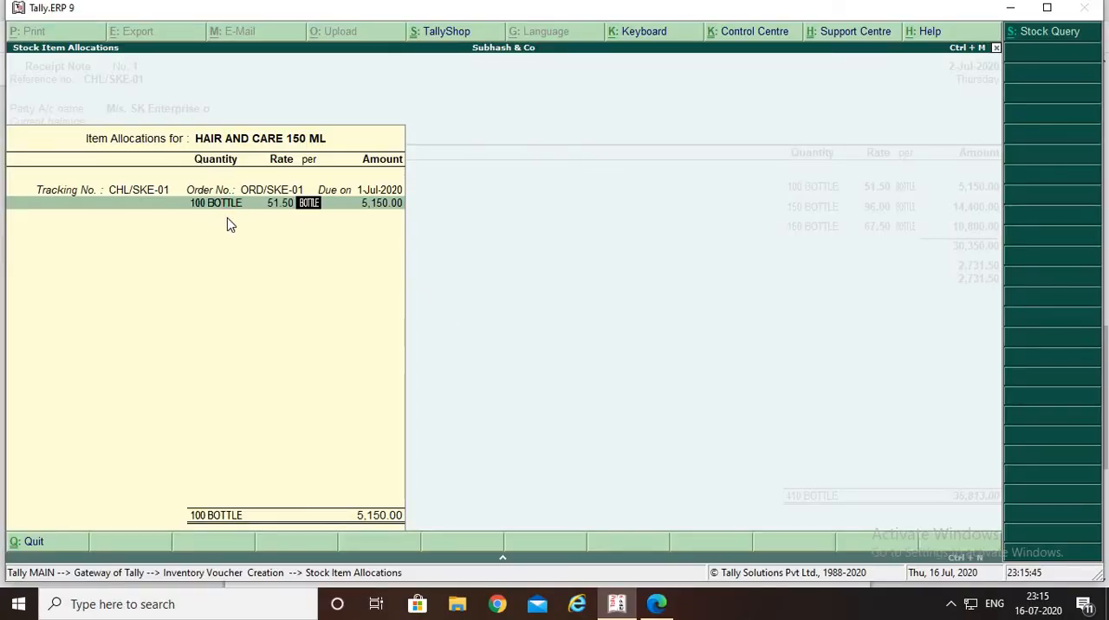
pyautogui.press('Return')
pyautogui.press('Return')
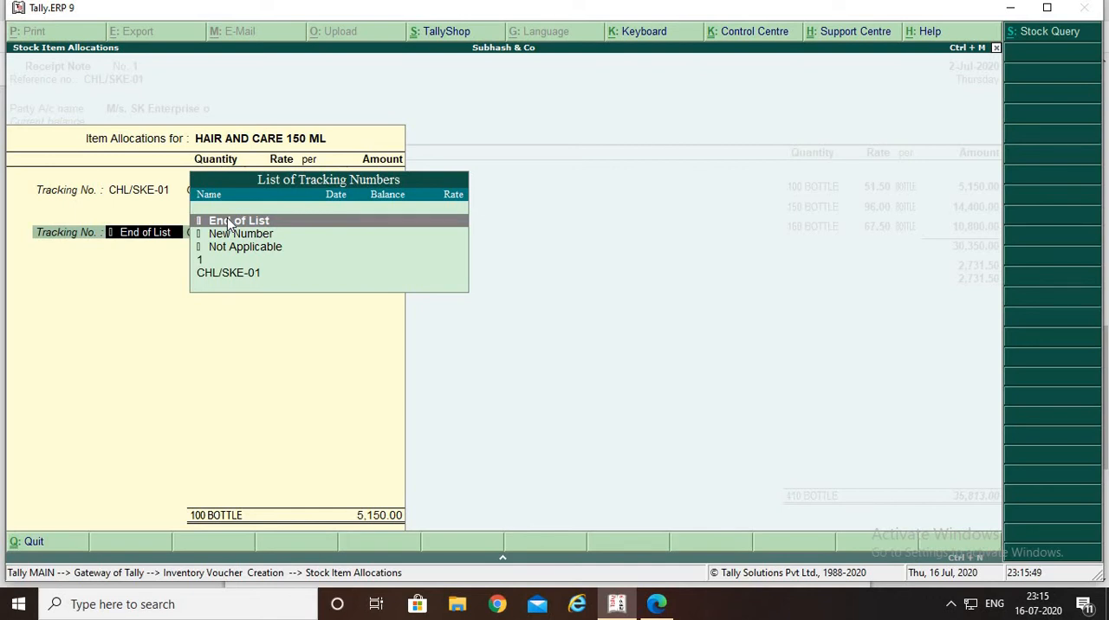
pyautogui.press('Return')
# Accept the HEAD N SOLDER allocation of 150 bottles at 96.00 under tracking number CHL/SKE-01 and order ORD/SKE-01
pyautogui.press('Return')
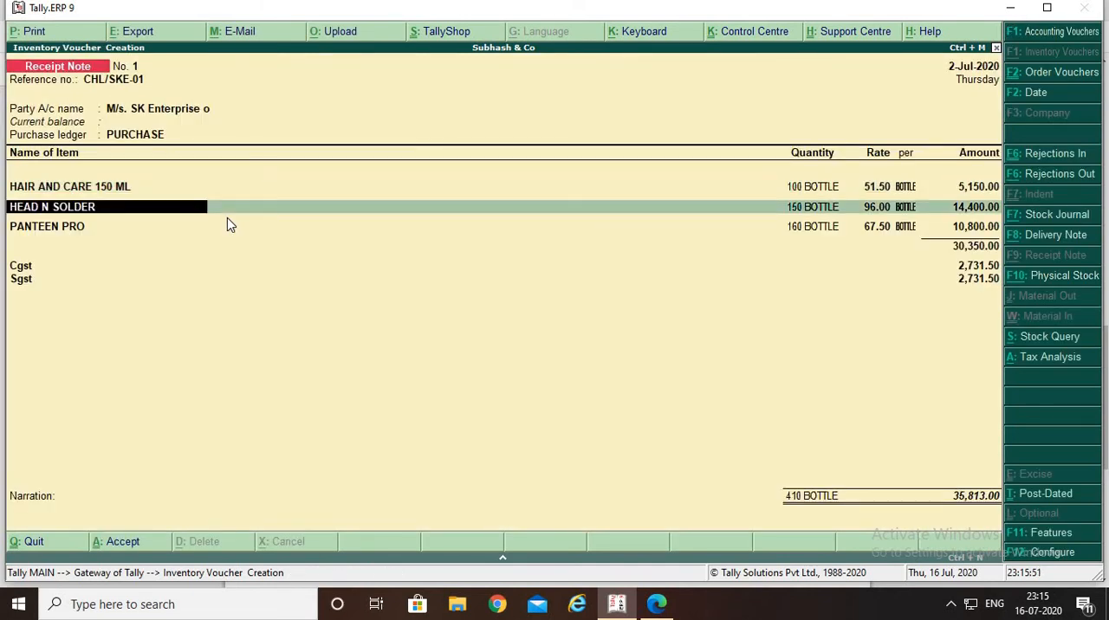
pyautogui.press('Return')
pyautogui.press('Return')
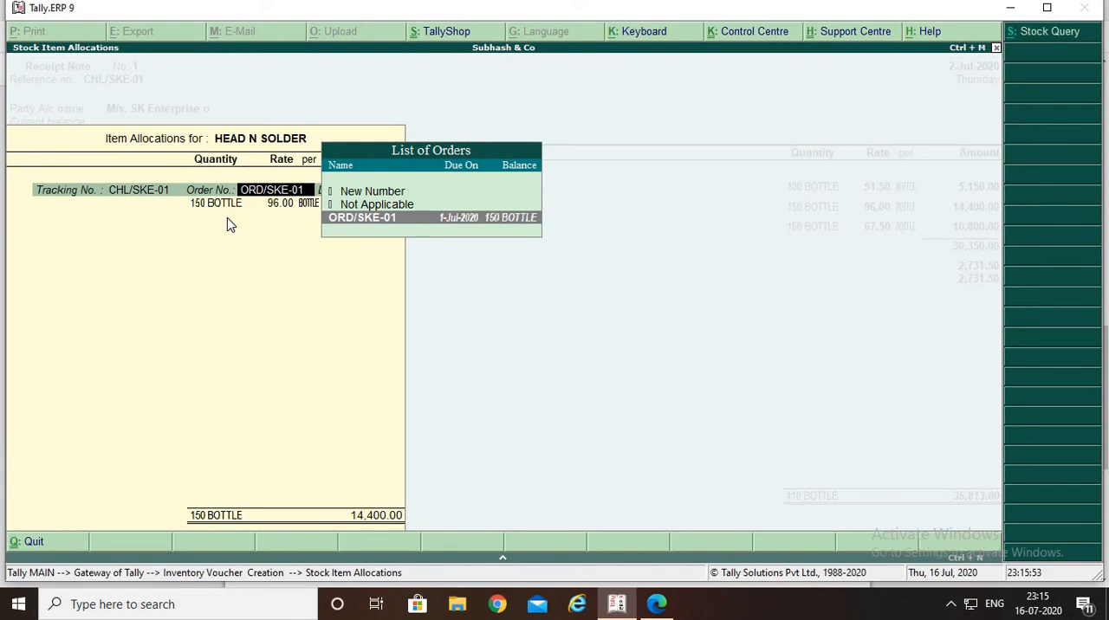
pyautogui.press('Return')
pyautogui.press('Return')
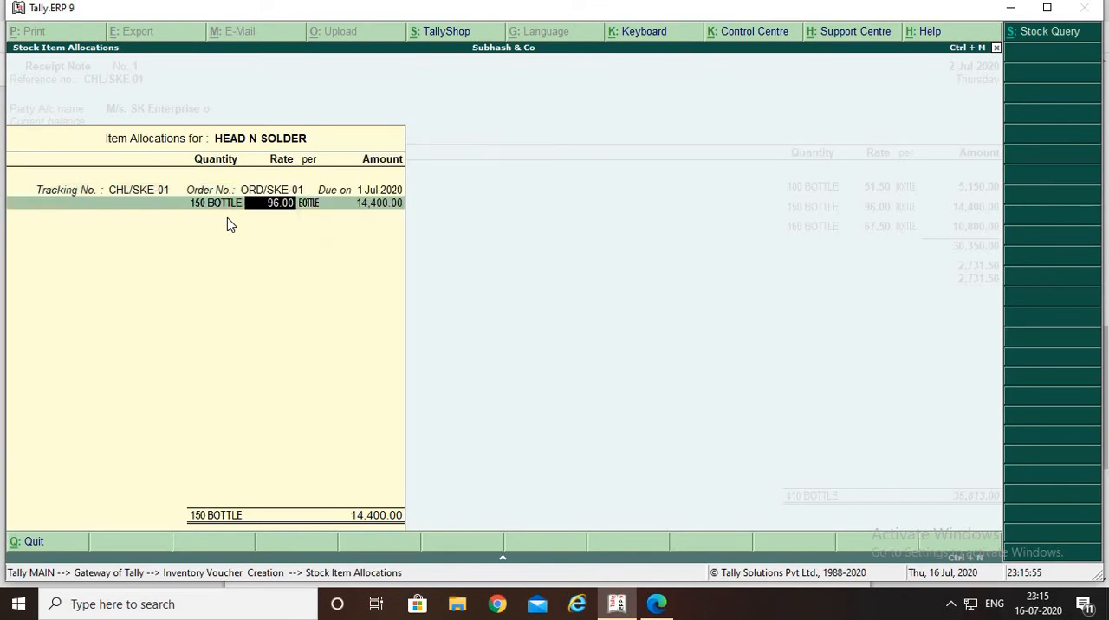
pyautogui.press('Return')
pyautogui.press('Return')
pyautogui.press('Return')
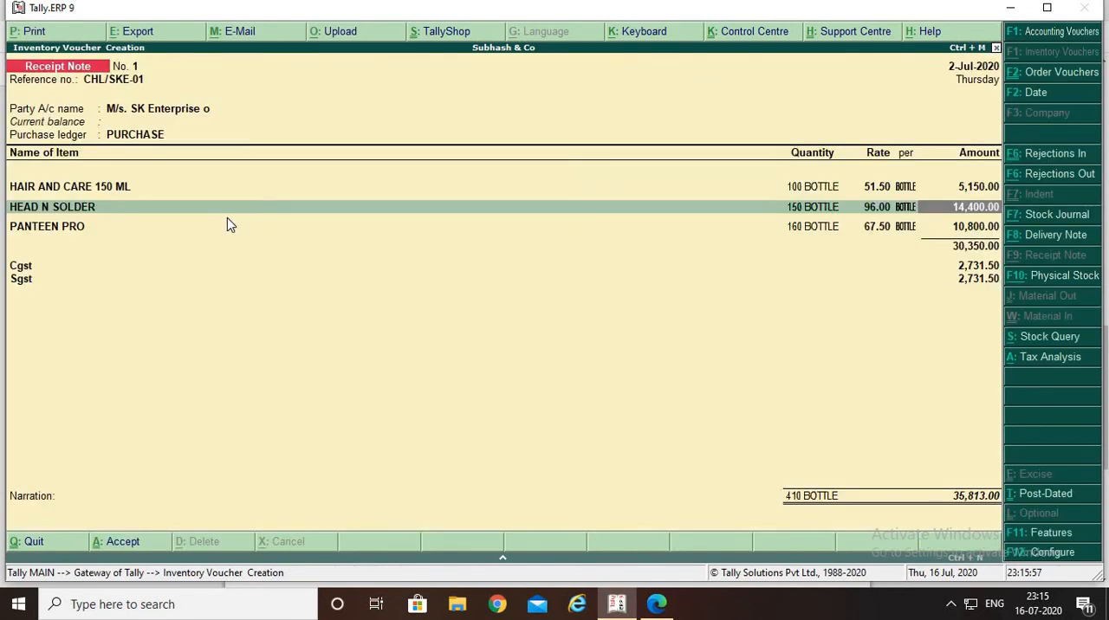
pyautogui.press('Return')
# Accept the PANTEEN PRO allocation of 160 bottles at 67.50 against CHL/SKE-01 and ORD/SKE-01, and proceed to the Cgst line
pyautogui.press('Return')
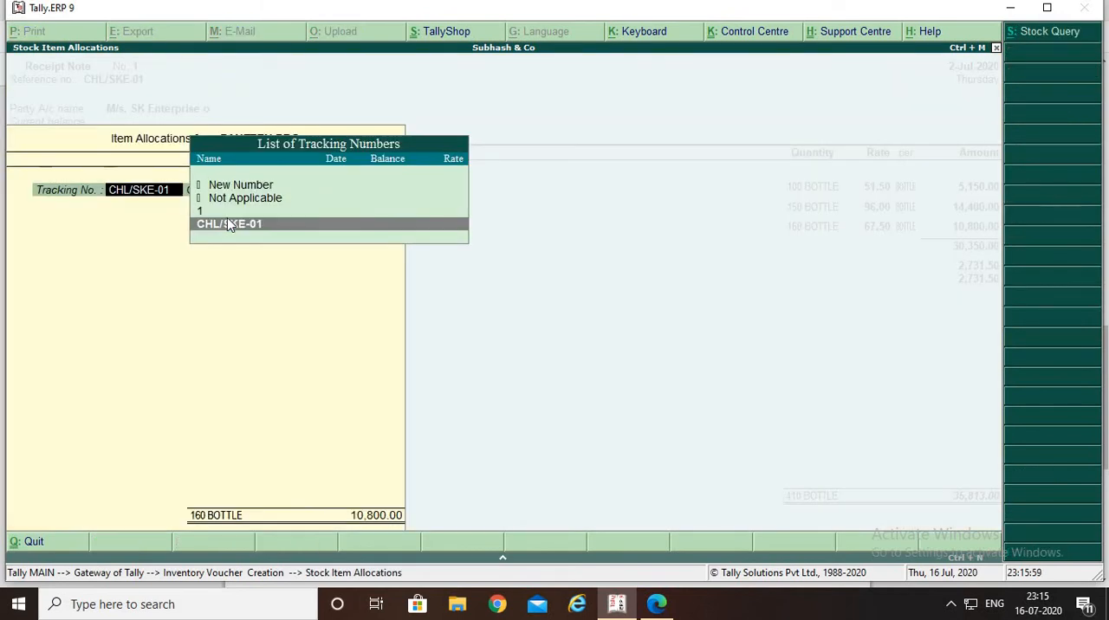
pyautogui.press('Return')
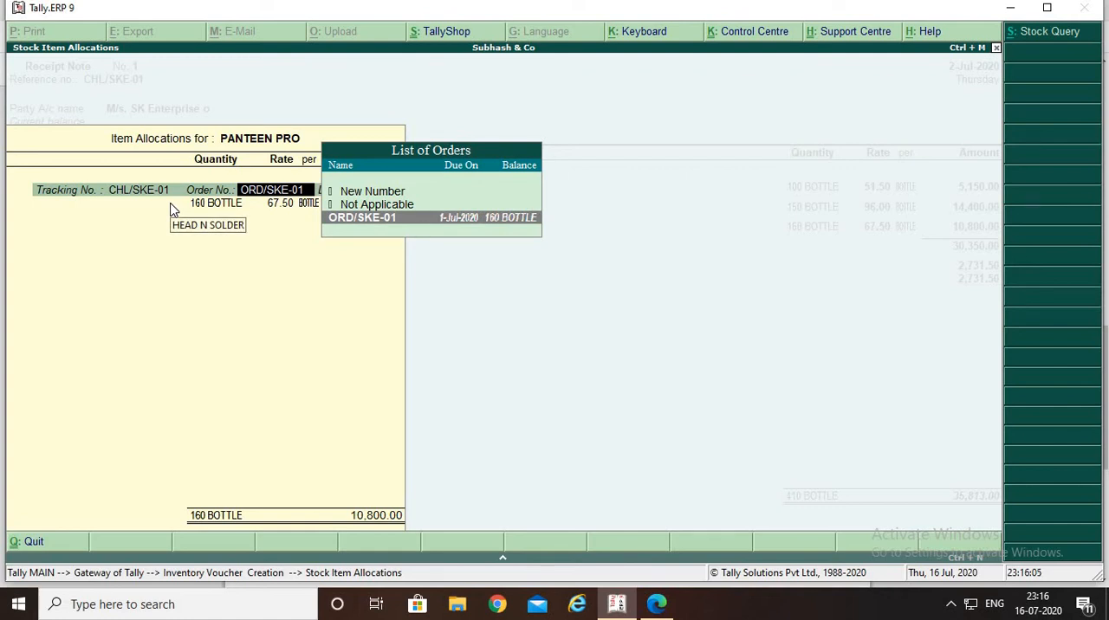
pyautogui.press('Return')
pyautogui.press('Return')
pyautogui.press('BackSpace')
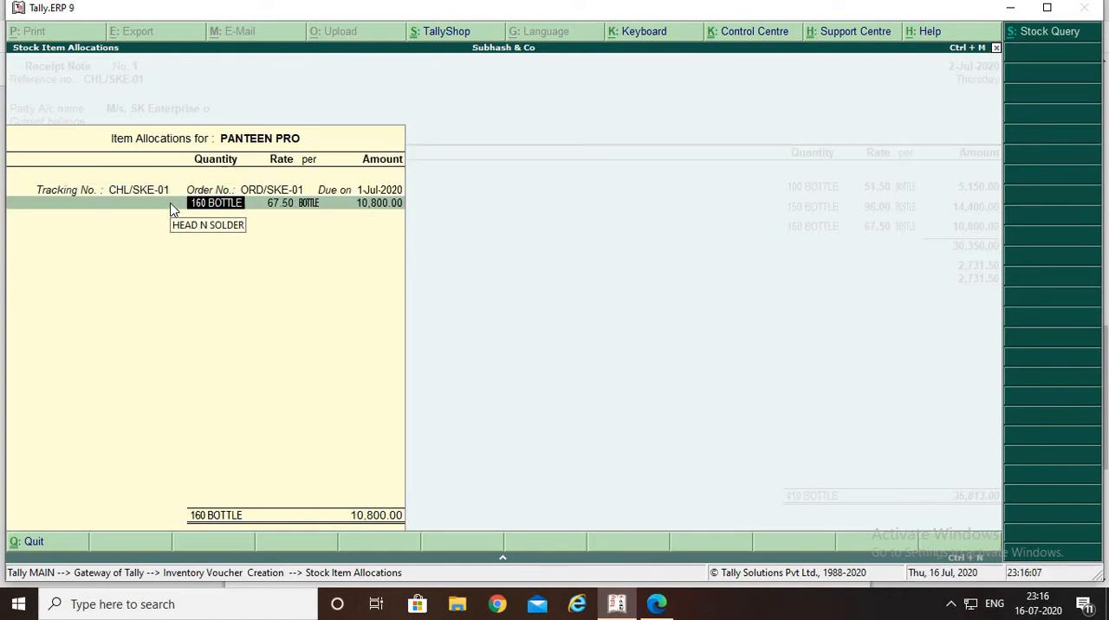
pyautogui.press('Return')
pyautogui.press('Return')
pyautogui.press('Return')
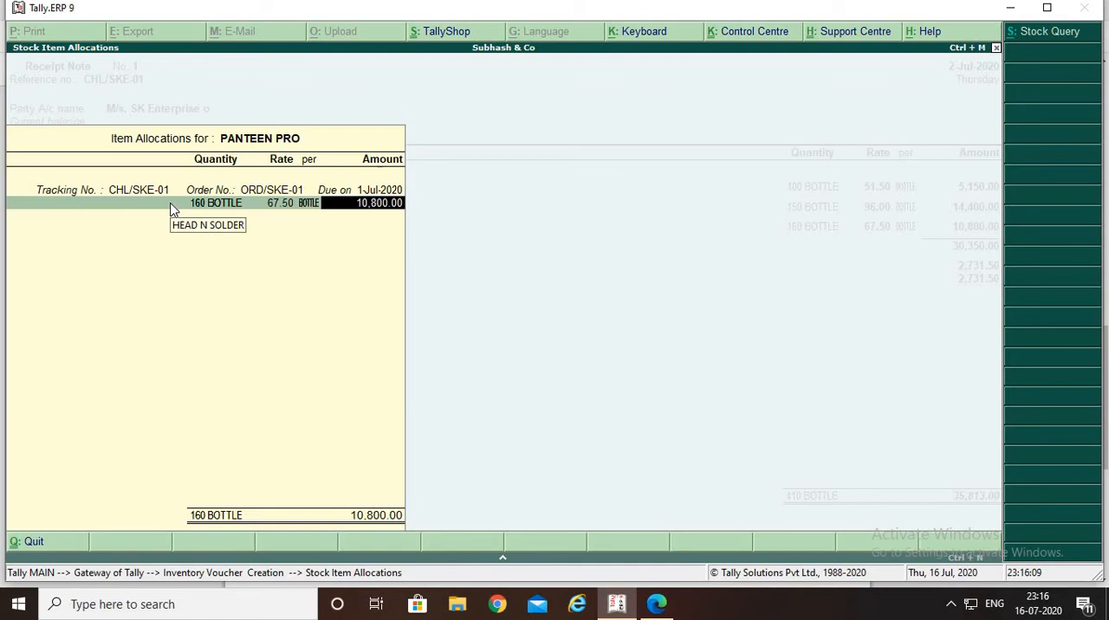
pyautogui.press('Return')
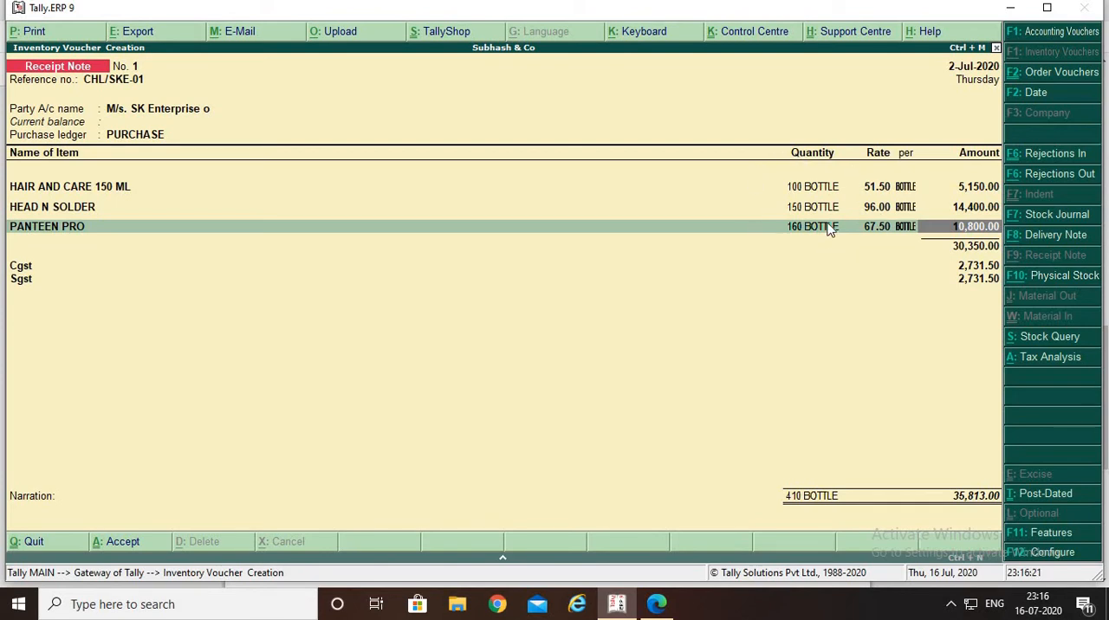
pyautogui.press('Return')
# Accept the Cgst and Sgst lines at 2,731.50 each, check the purchase cycle PDF's questions, and proceed to the receipt note's narration
pyautogui.press('Return')
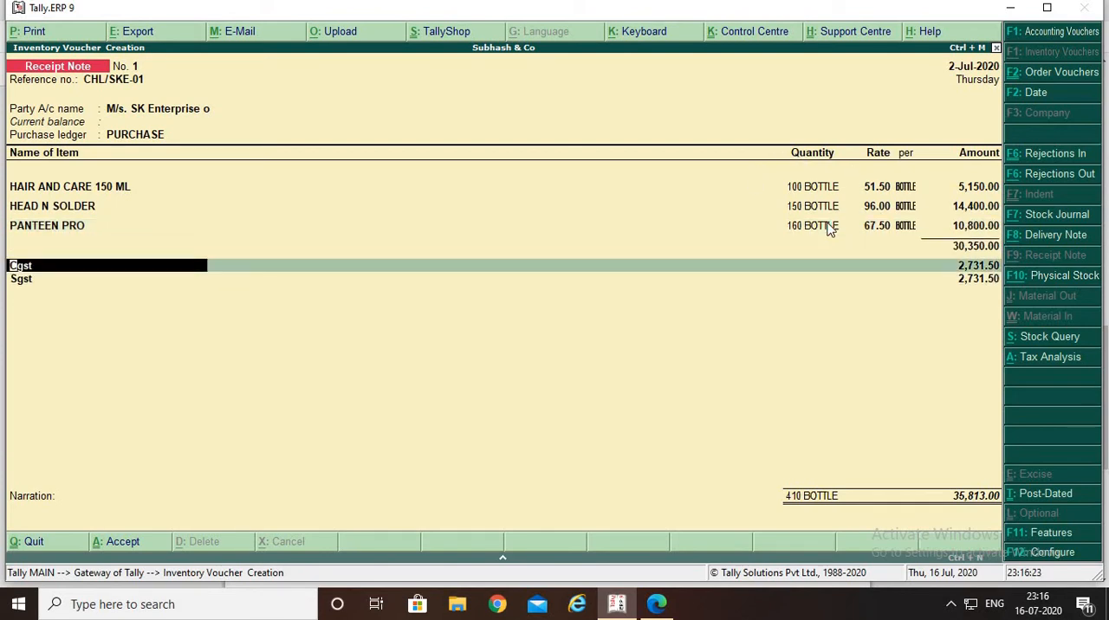
pyautogui.press('Return')
pyautogui.press('Return')
pyautogui.press('Return')
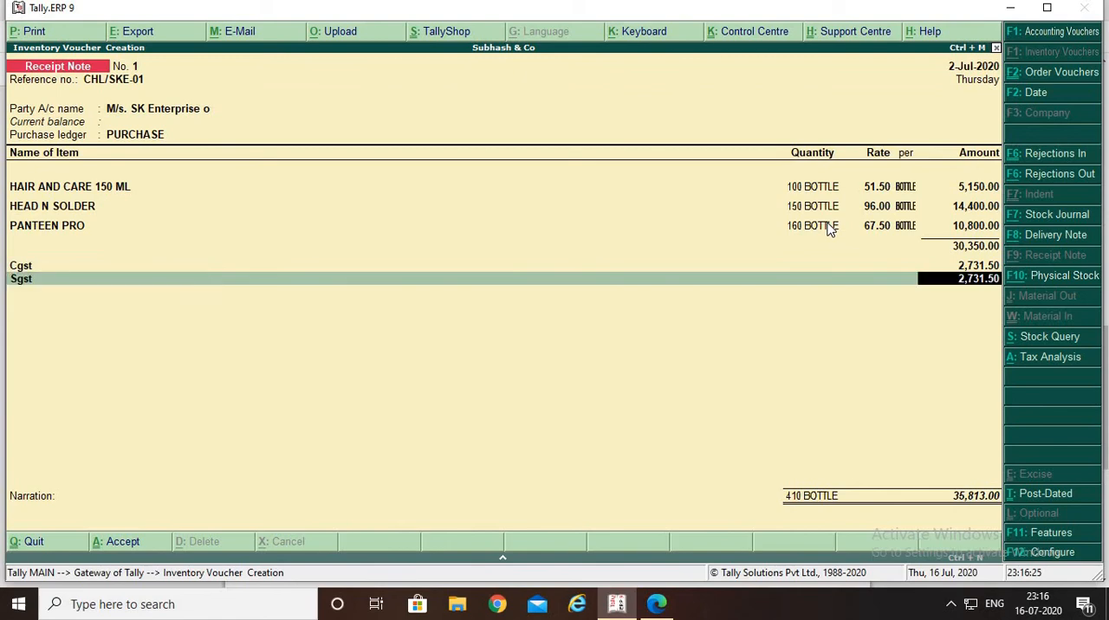
pyautogui.hotkey('alt', 'Tab')
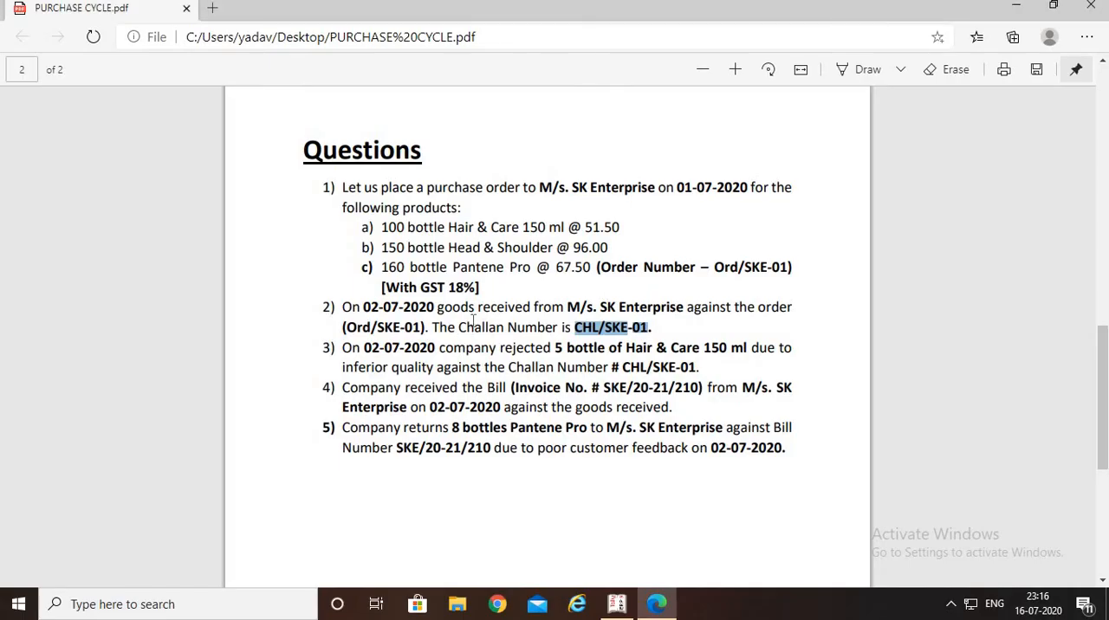
pyautogui.hotkey('alt', 'Tab')
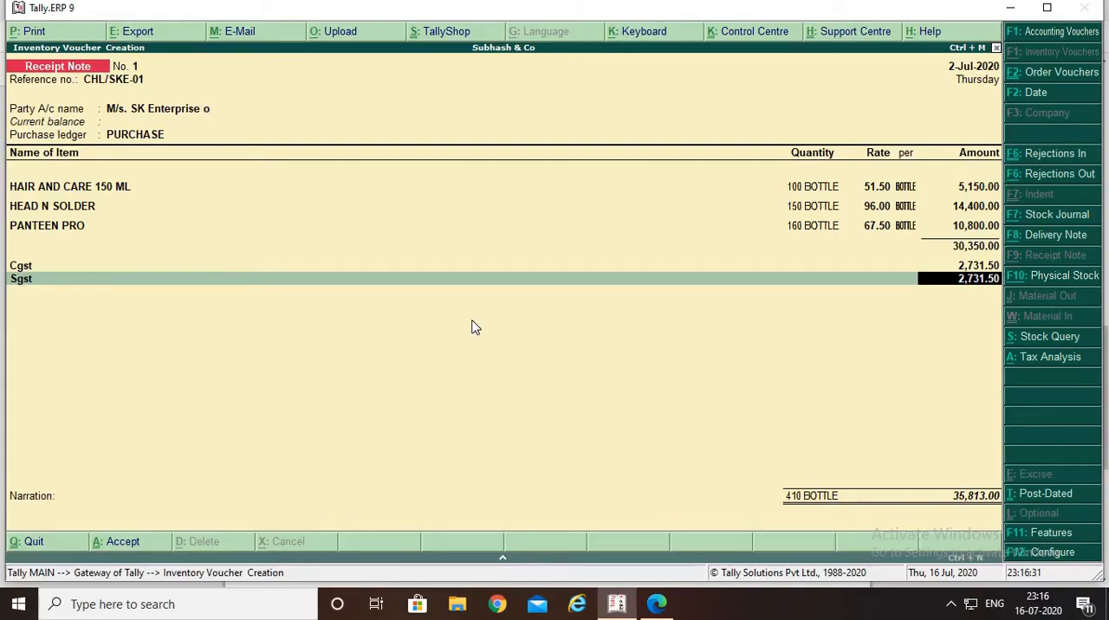
pyautogui.press('Return')
pyautogui.press('Return')
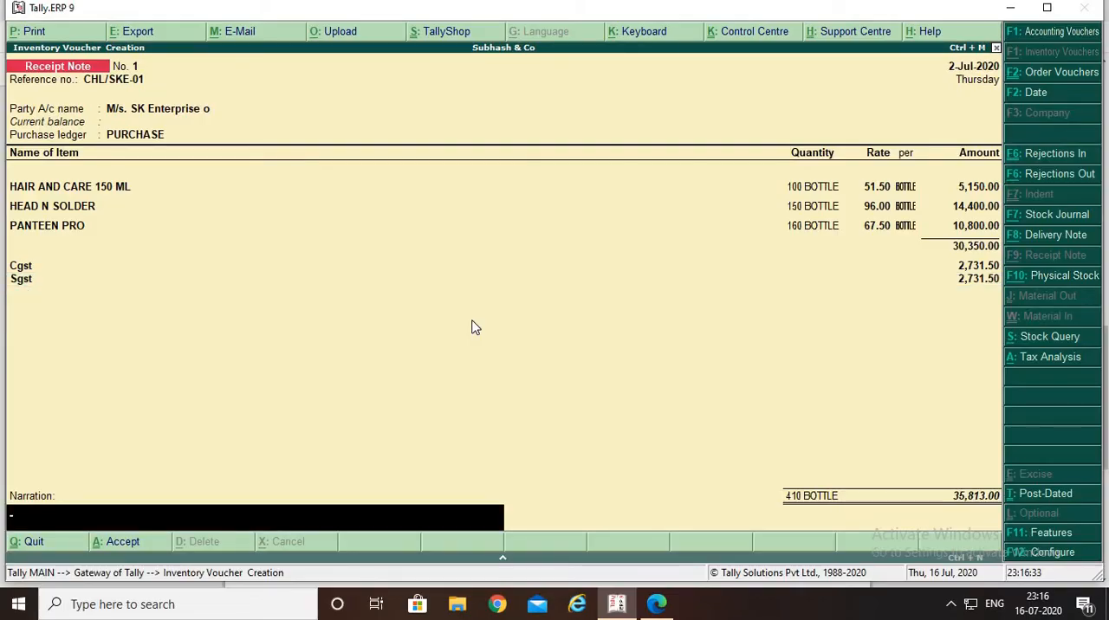
# Enter the narration "BEING GOODS RECEIVED" and save the receipt note
pyautogui.write('BEING GOODS RECEI')
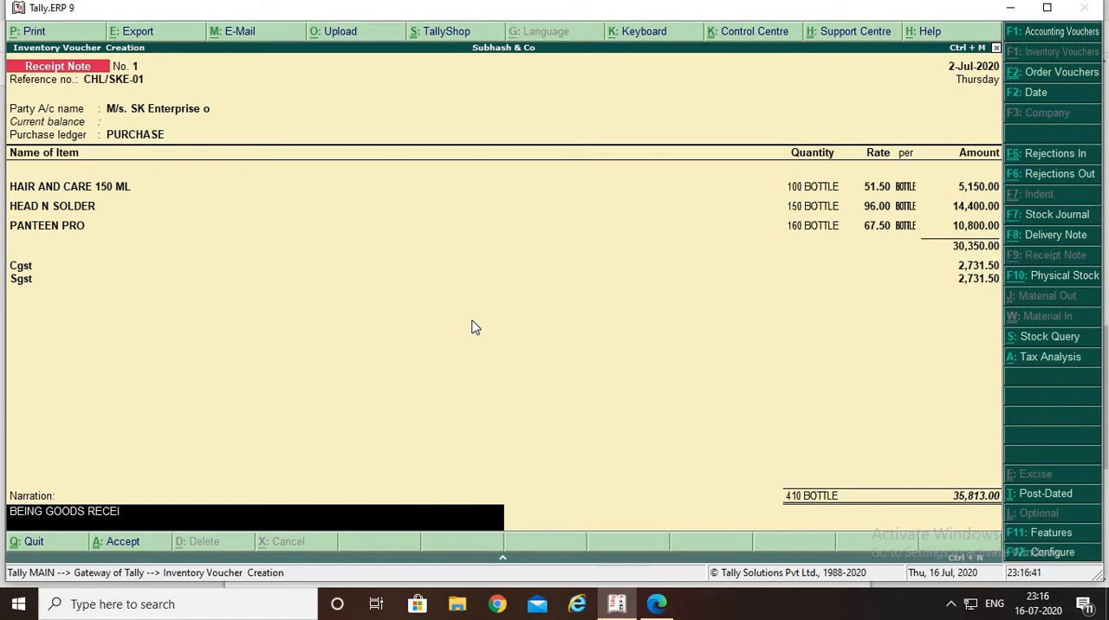
pyautogui.write('VED')
pyautogui.press('Return')
pyautogui.press('Return')
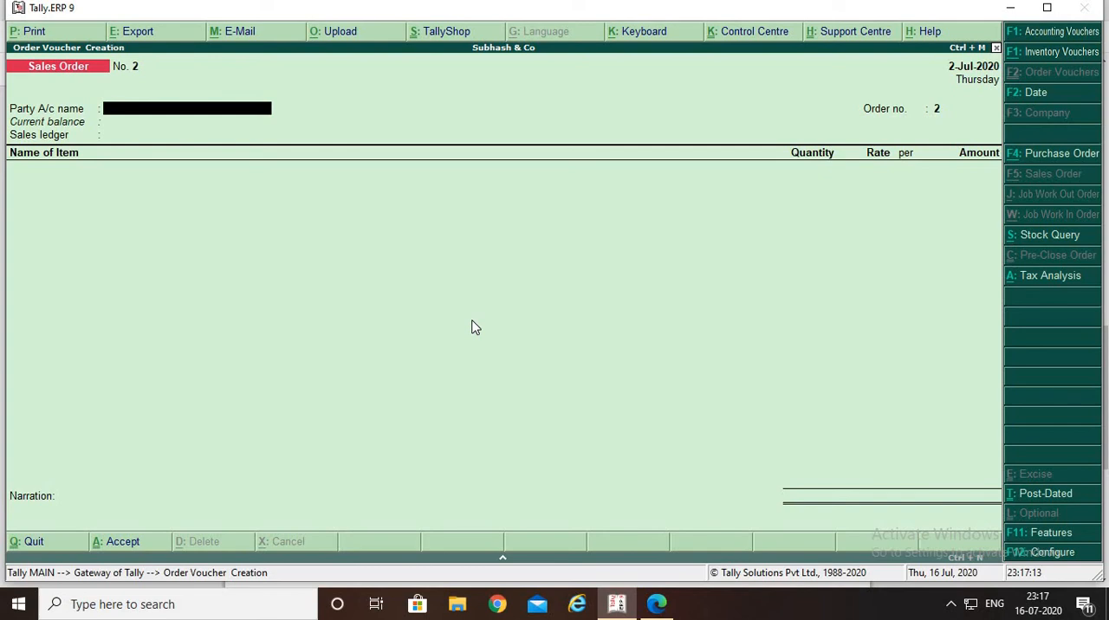
# Consult the questions in the purchase cycle PDF, and leave the blank sales order voucher for the Gateway of Tally
pyautogui.hotkey('alt', 'Tab')
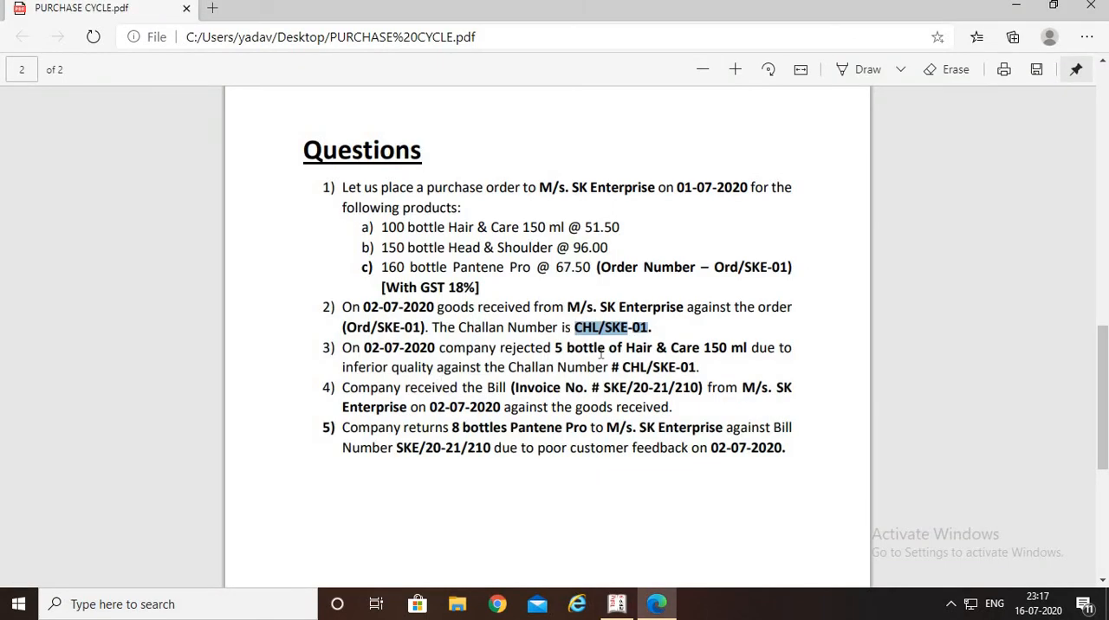
pyautogui.hotkey('alt', 'Tab')
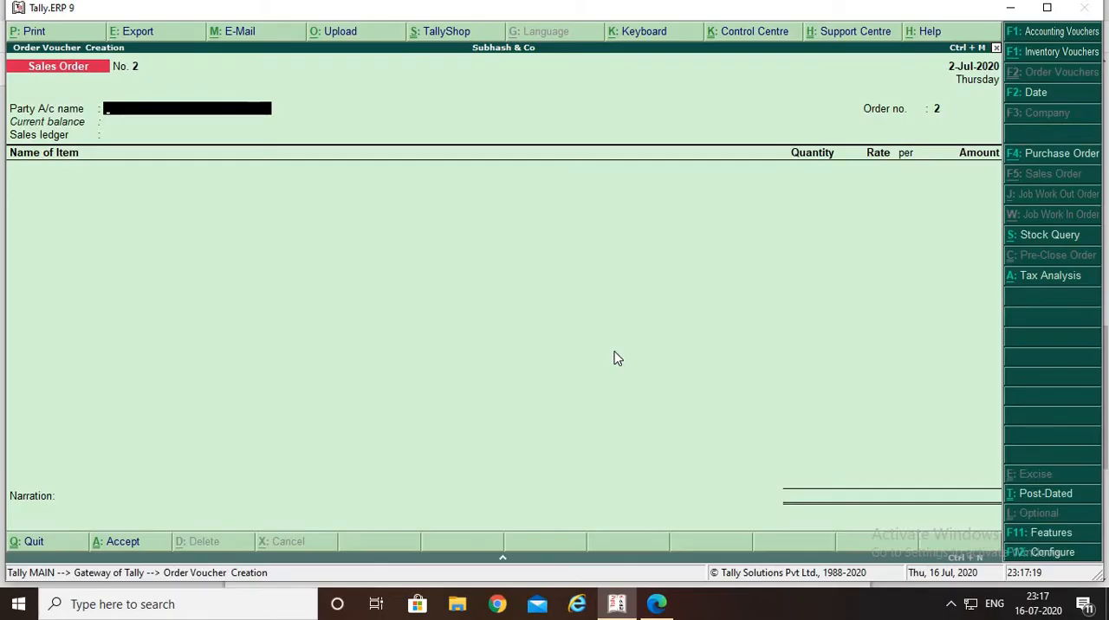
pyautogui.press('Escape')
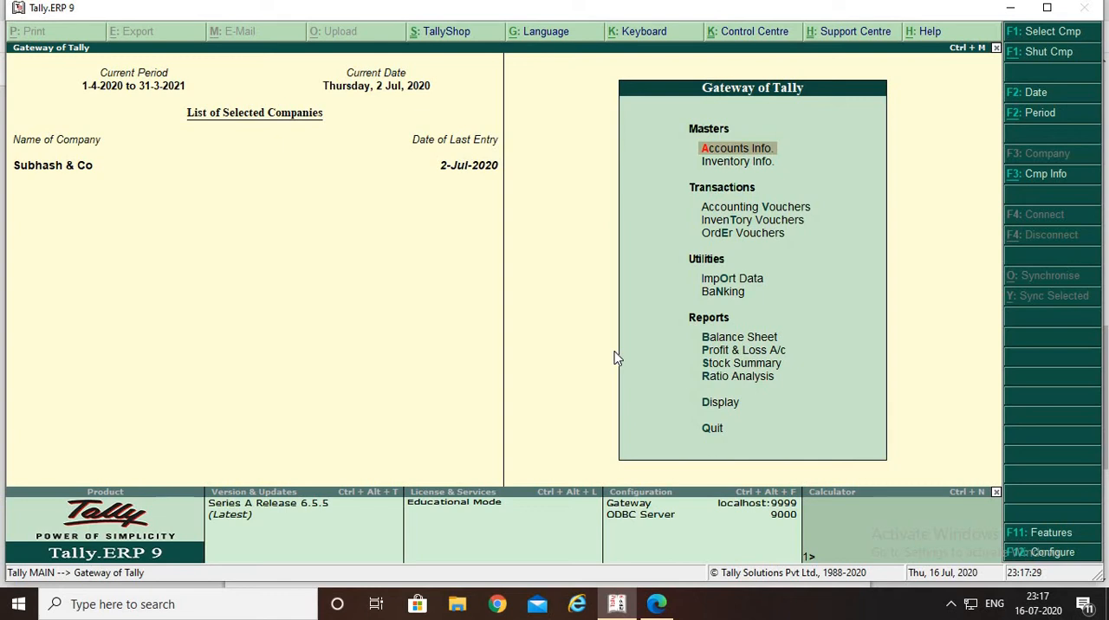
# Open the Stock Summary report for Subhash & Co
pyautogui.press('Down')
pyautogui.press('Down')
pyautogui.press('Down')
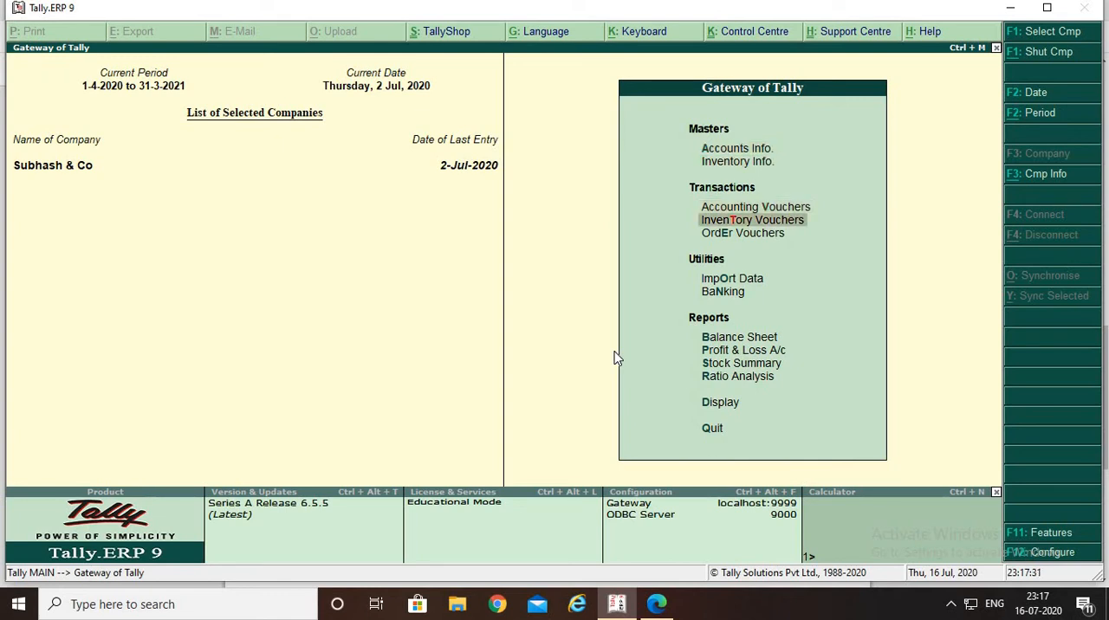
pyautogui.press('Down')
pyautogui.press('Down')
pyautogui.press('Down')
pyautogui.press('Down')
pyautogui.press('Down')
pyautogui.press('Down')
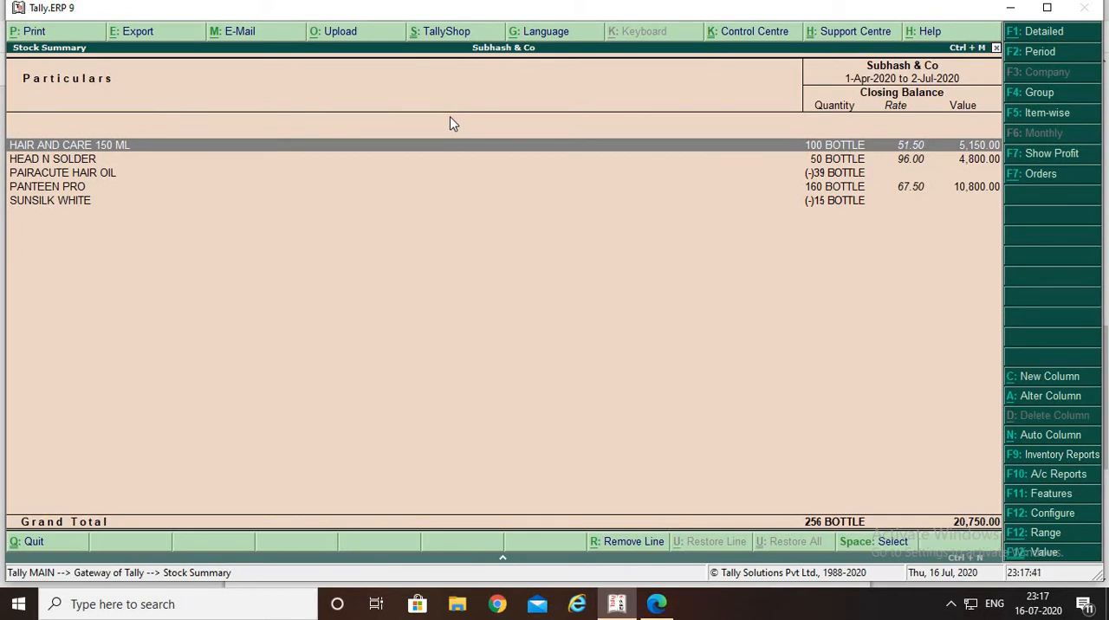
# Set the Stock Summary period from 01.07.2020 to 02.07.2020 and review the items' closing balances
pyautogui.press('F2')
pyautogui.write('01')
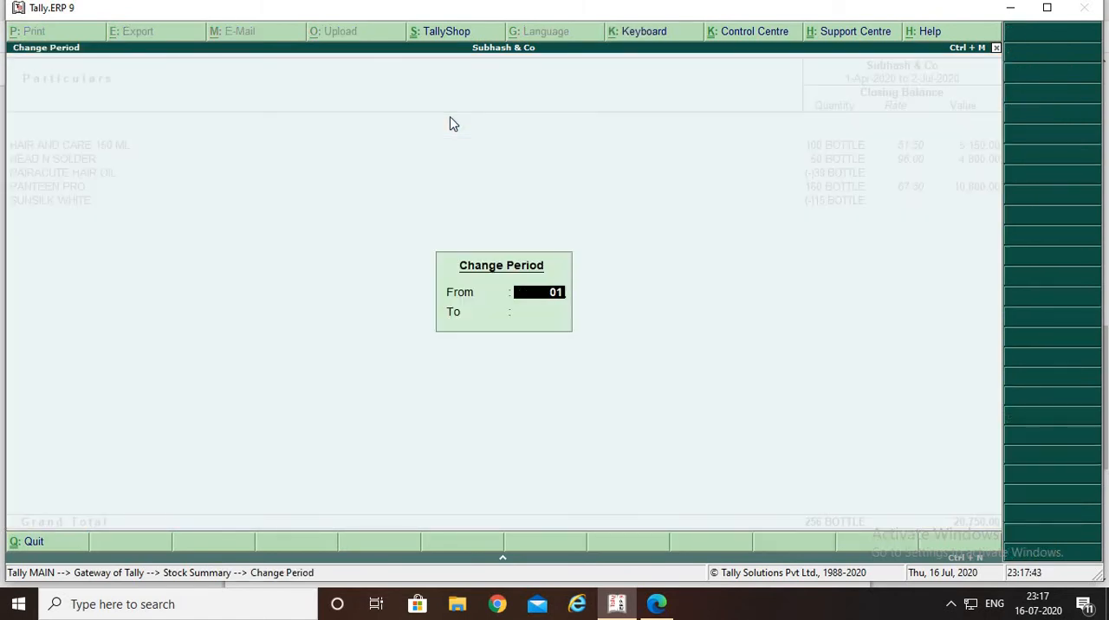
pyautogui.write('.07.2020')
pyautogui.press('Return')
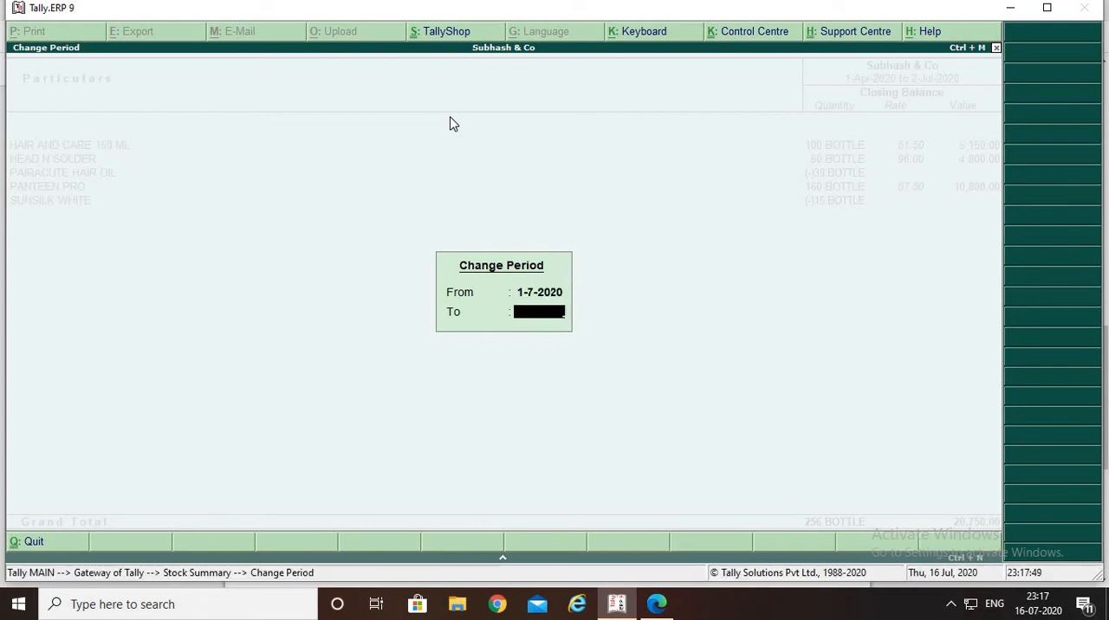
pyautogui.write('02.07.2020')
pyautogui.press('Return')
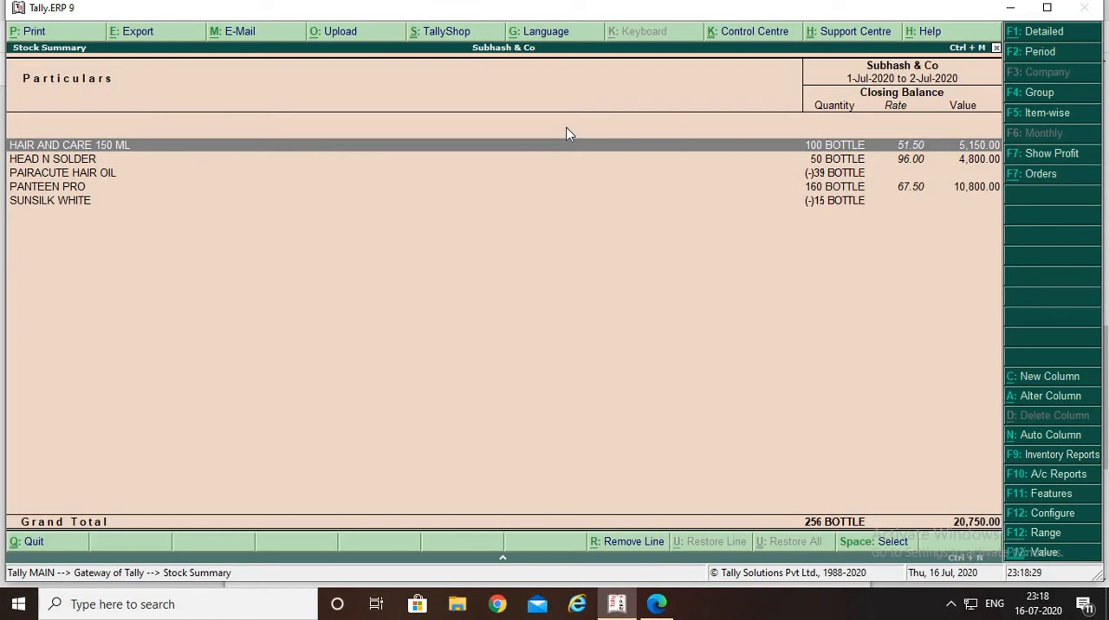
# Close the Stock Summary, decline quitting the program, and bring up the Display reports
pyautogui.press('Escape')
pyautogui.press('Escape')
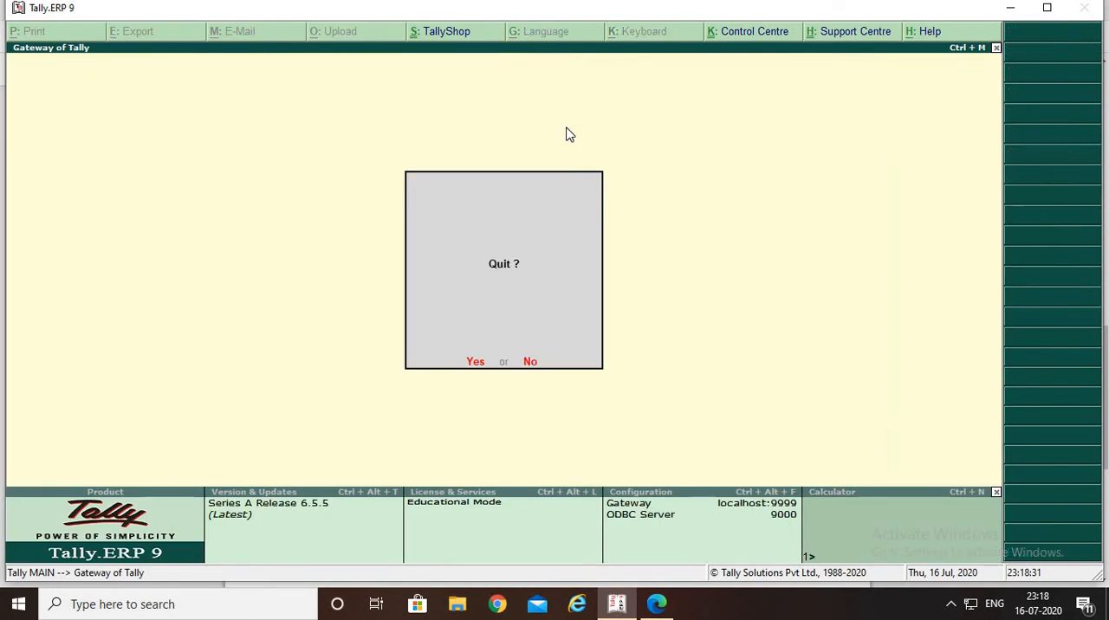
pyautogui.press('Escape')
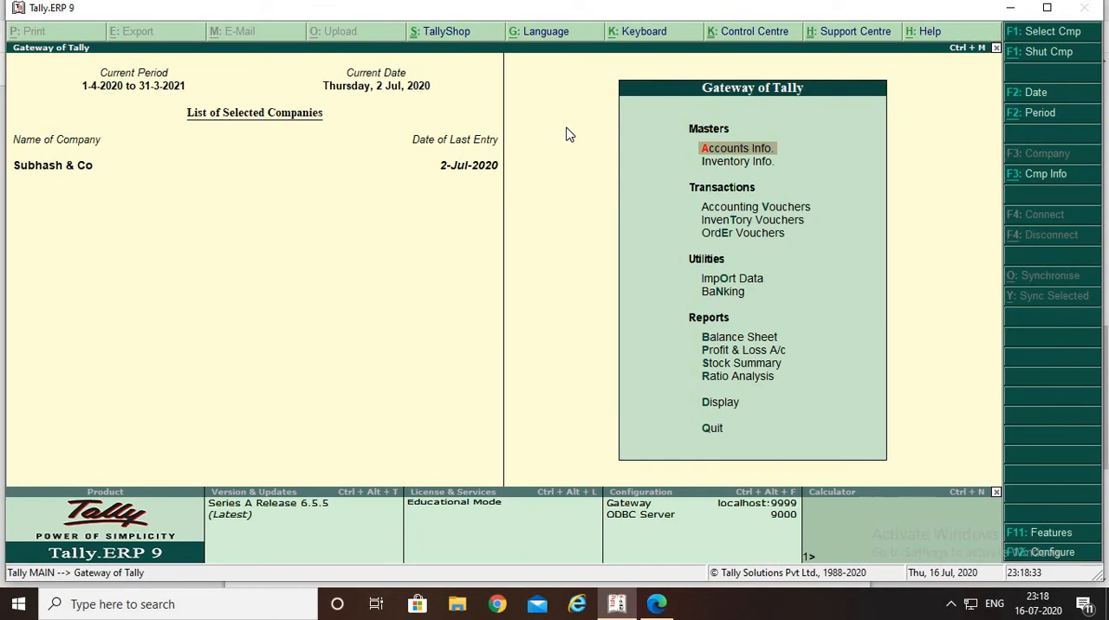
pyautogui.press('Down')
pyautogui.press('Down')
pyautogui.press('Down')
pyautogui.press('Down')
pyautogui.press('Down')
pyautogui.press('Down')
pyautogui.press('Down')
pyautogui.press('Down')
pyautogui.press('Down')
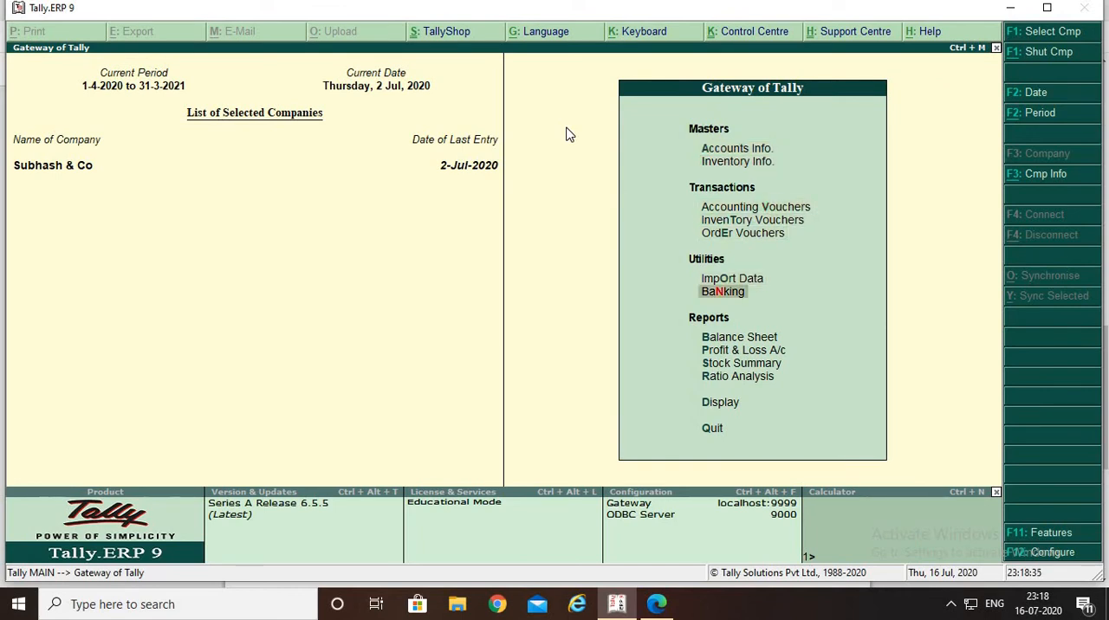
pyautogui.press('Down')
pyautogui.press('Down')
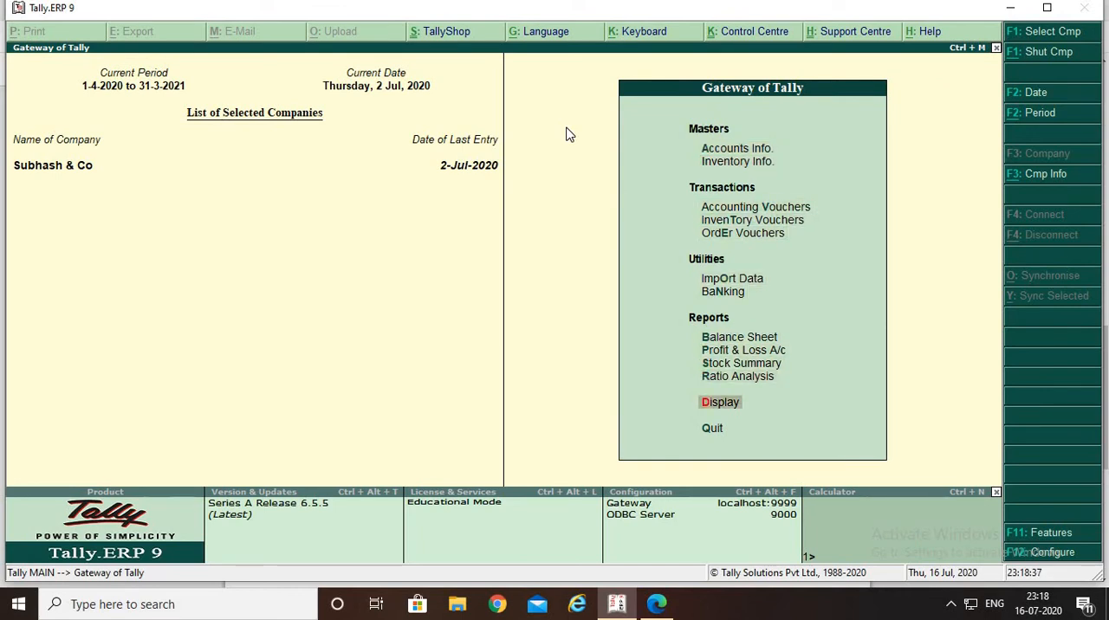
pyautogui.press('Return')
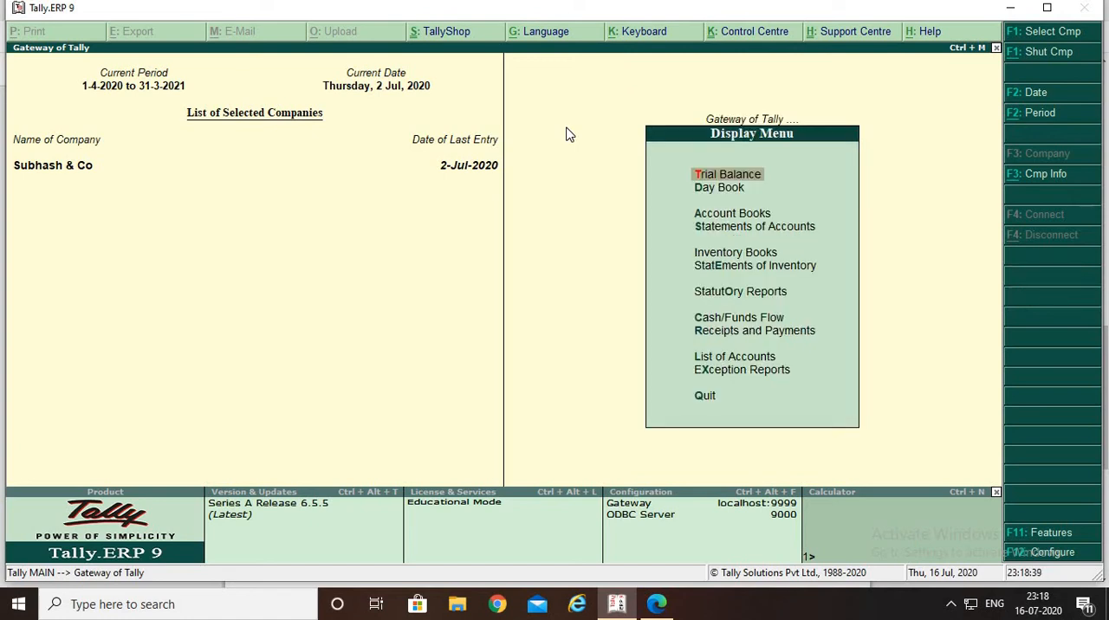
# Open the Purchase Bills Pending report among the inventory statements
pyautogui.press('Down')
pyautogui.press('Down')
pyautogui.press('Down')
pyautogui.press('Down')
pyautogui.press('Down')
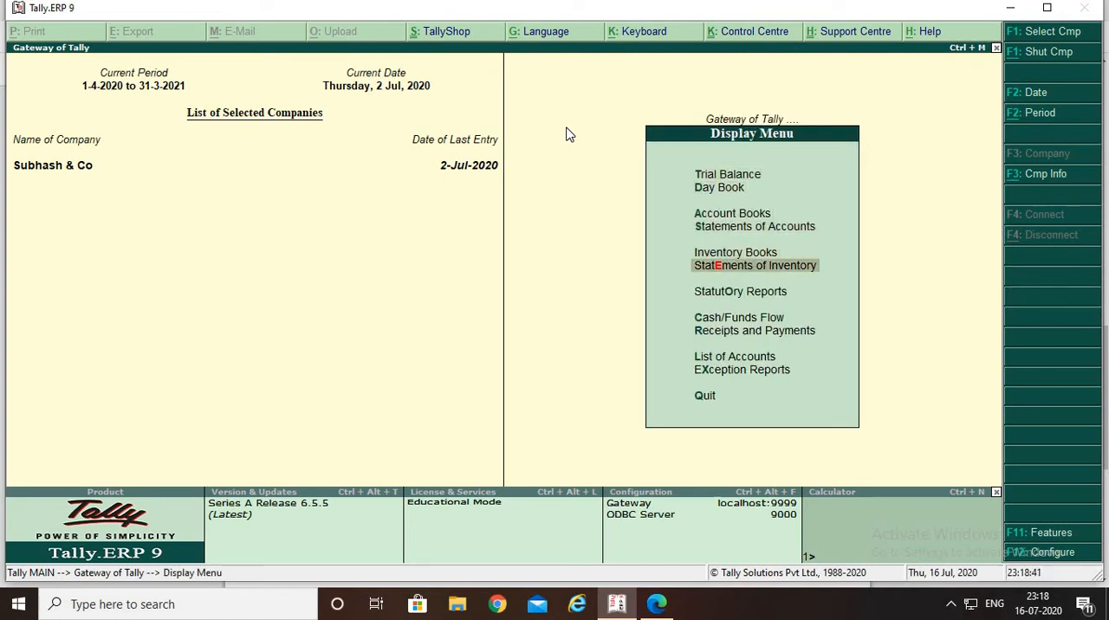
pyautogui.press('Return')
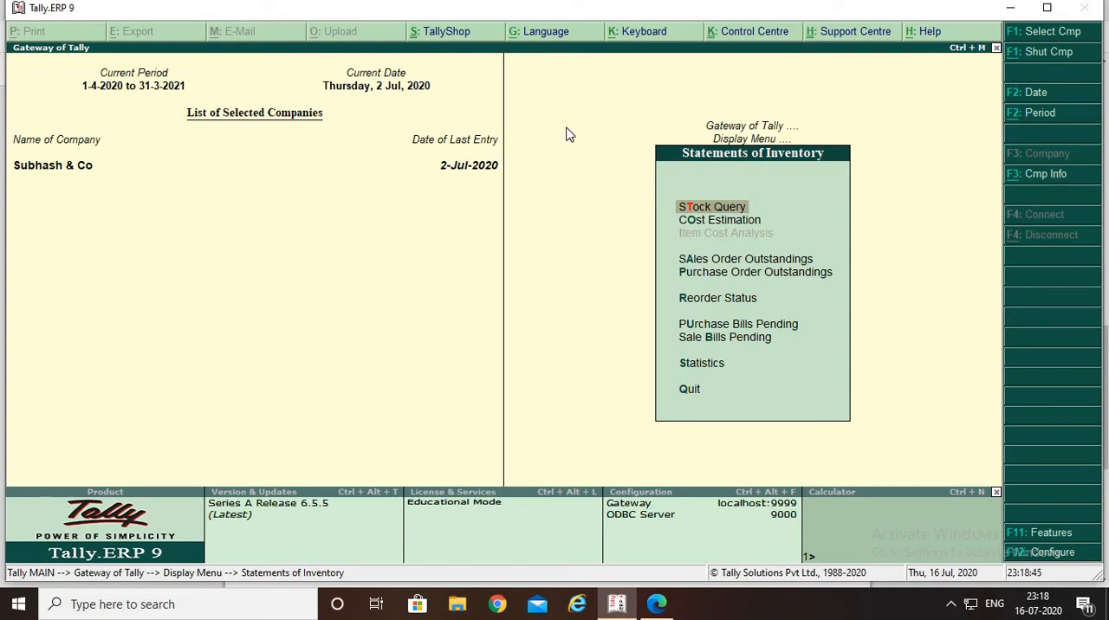
pyautogui.press('Down')
pyautogui.press('Down')
pyautogui.press('Down')
pyautogui.press('Down')
pyautogui.press('Down')
pyautogui.press('Down')
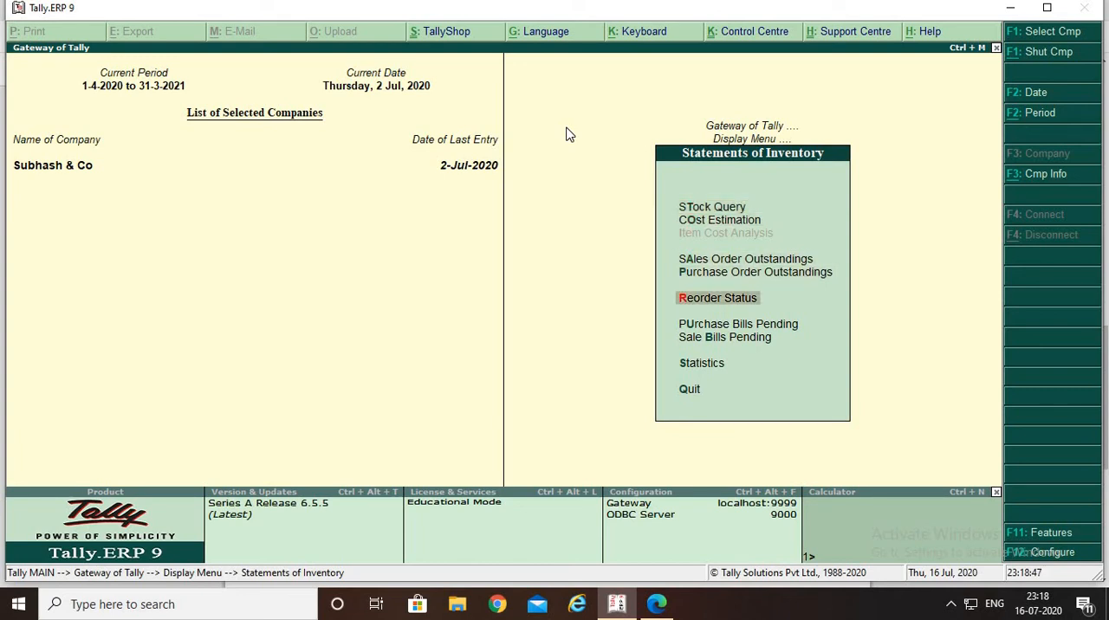
pyautogui.press('Up')
pyautogui.press('Return')
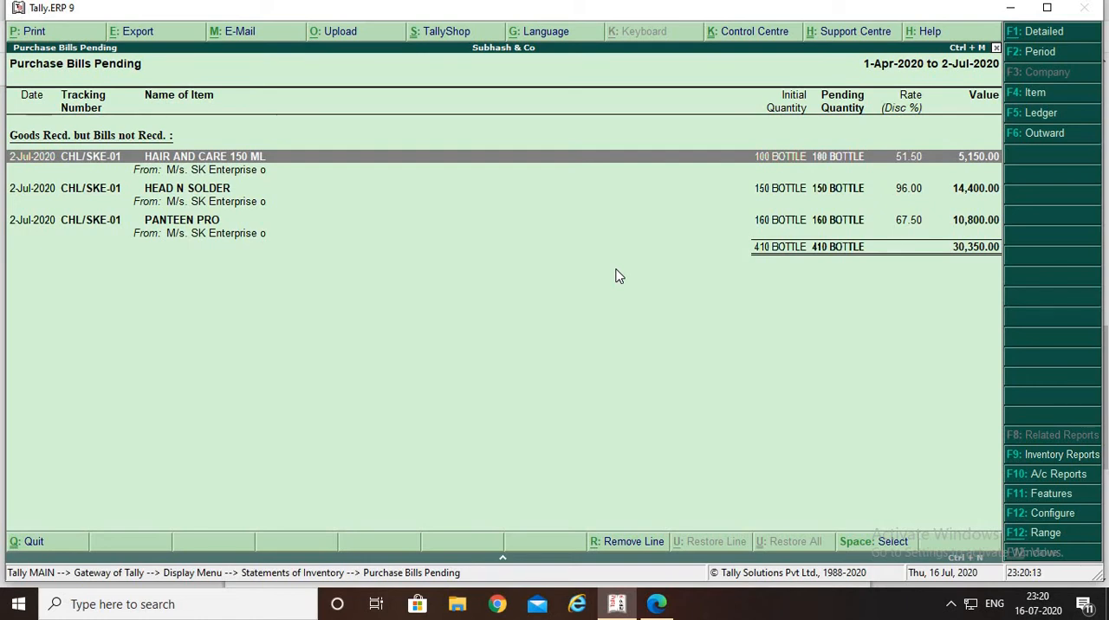
# Close the Purchase Bills Pending report, switch to the purchase cycle PDF, and read question 3 about the rejected goods and challan number
pyautogui.press('Escape')
pyautogui.press('Escape')
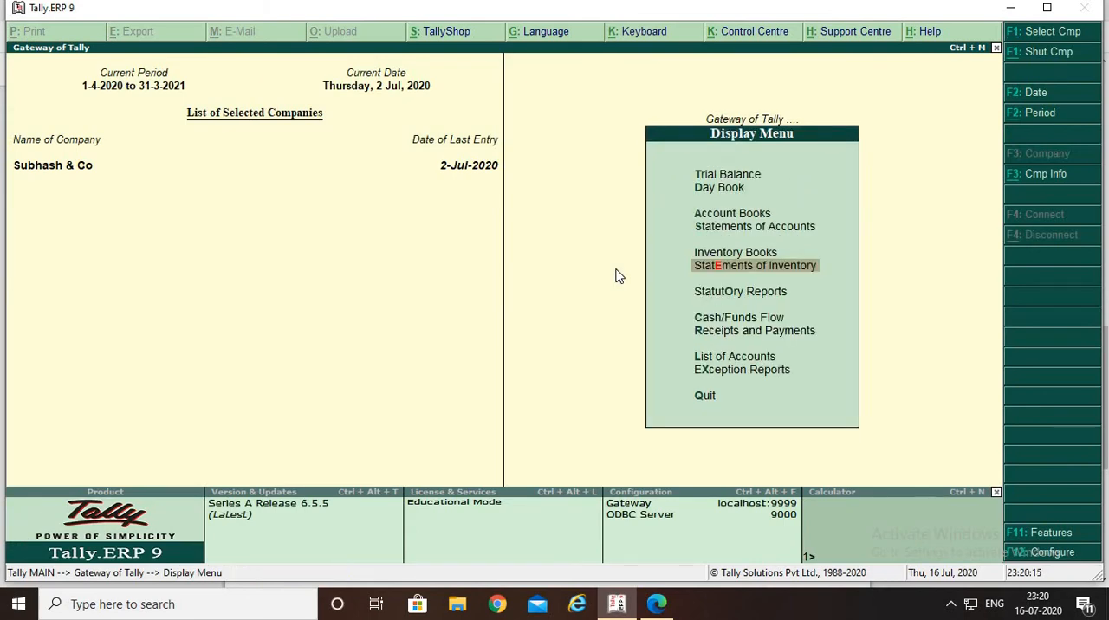
pyautogui.hotkey('alt', 'Tab')
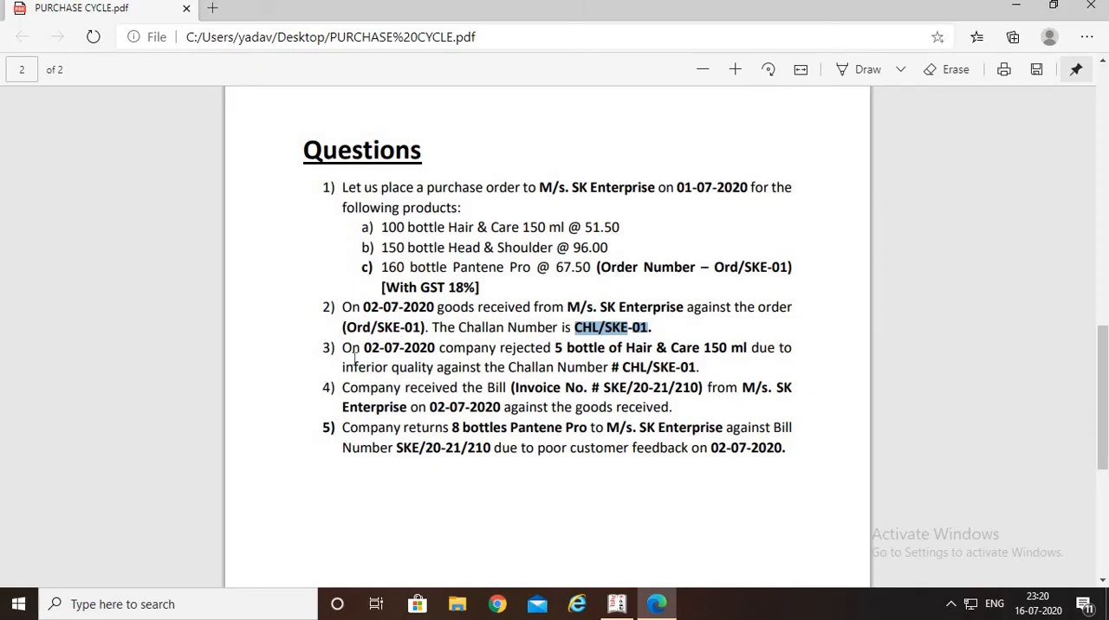
pyautogui.moveTo(343, 351); pyautogui.dragTo(724, 374)
pyautogui.click(724, 374)
pyautogui.moveTo(622, 367); pyautogui.dragTo(711, 368)
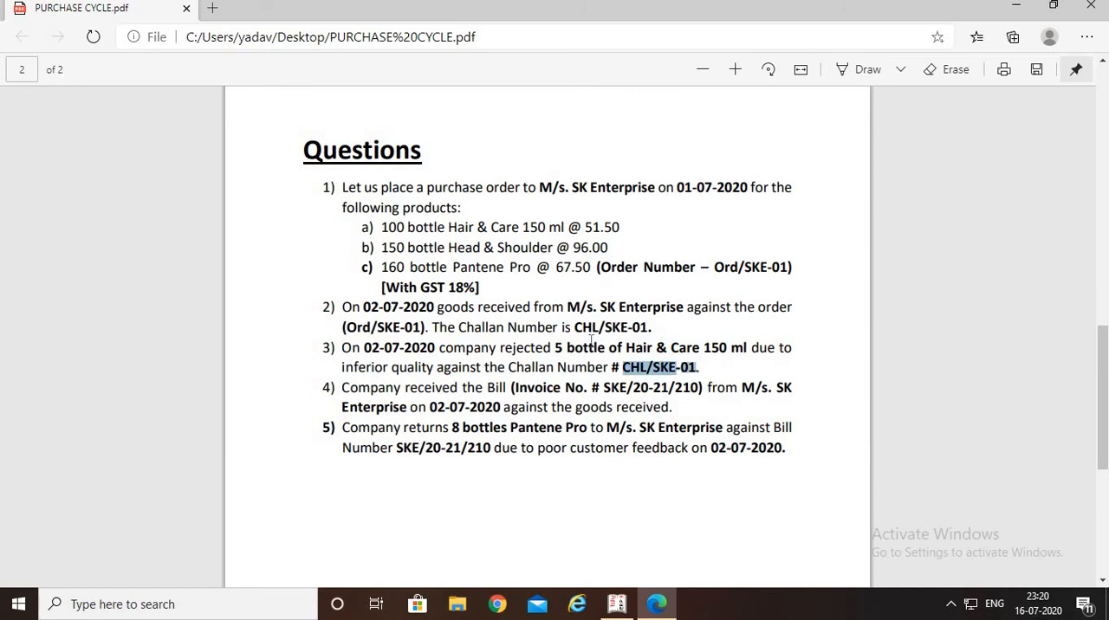
pyautogui.click(720, 371)
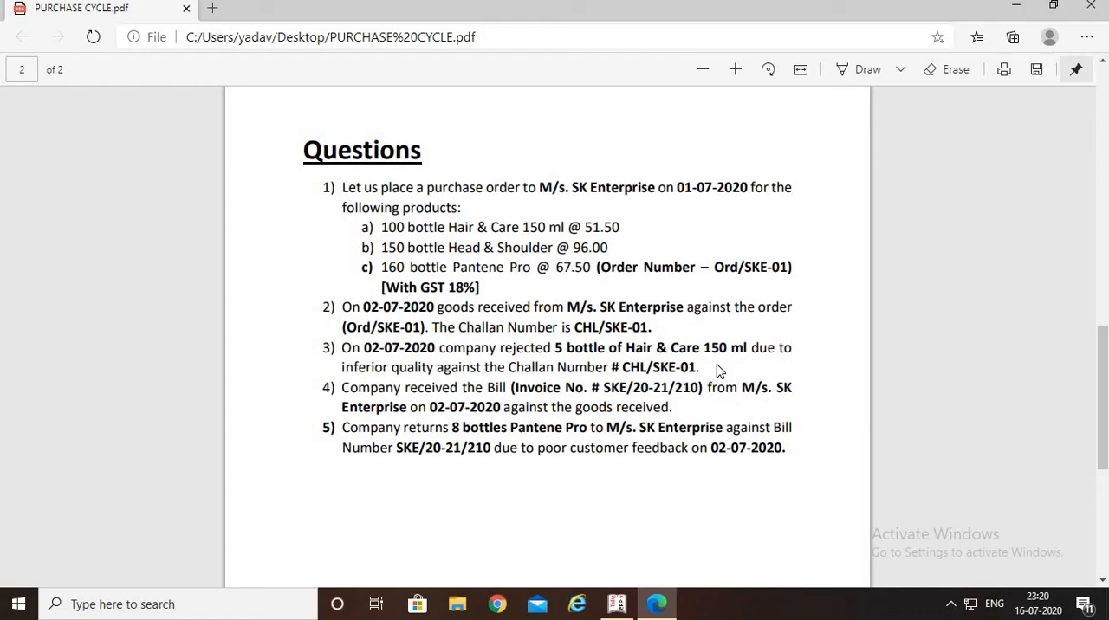
# Switch back to Tally.ERP 9, leave the Display reports, and open order voucher entry
pyautogui.hotkey('alt', 'Tab')
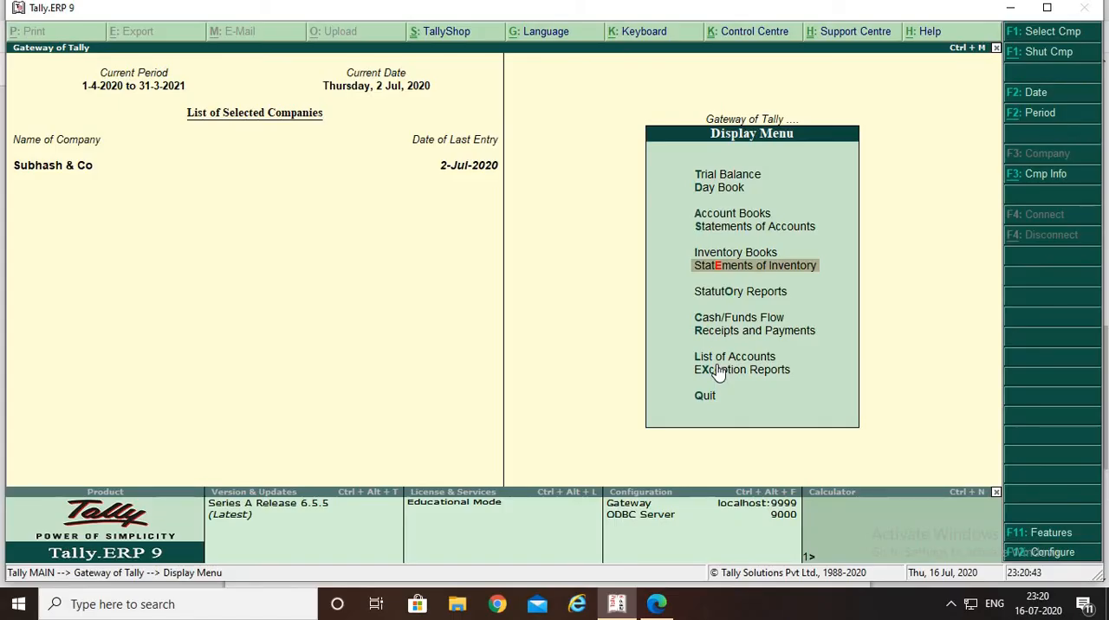
pyautogui.press('Escape')
pyautogui.press('Escape')
pyautogui.press('Escape')
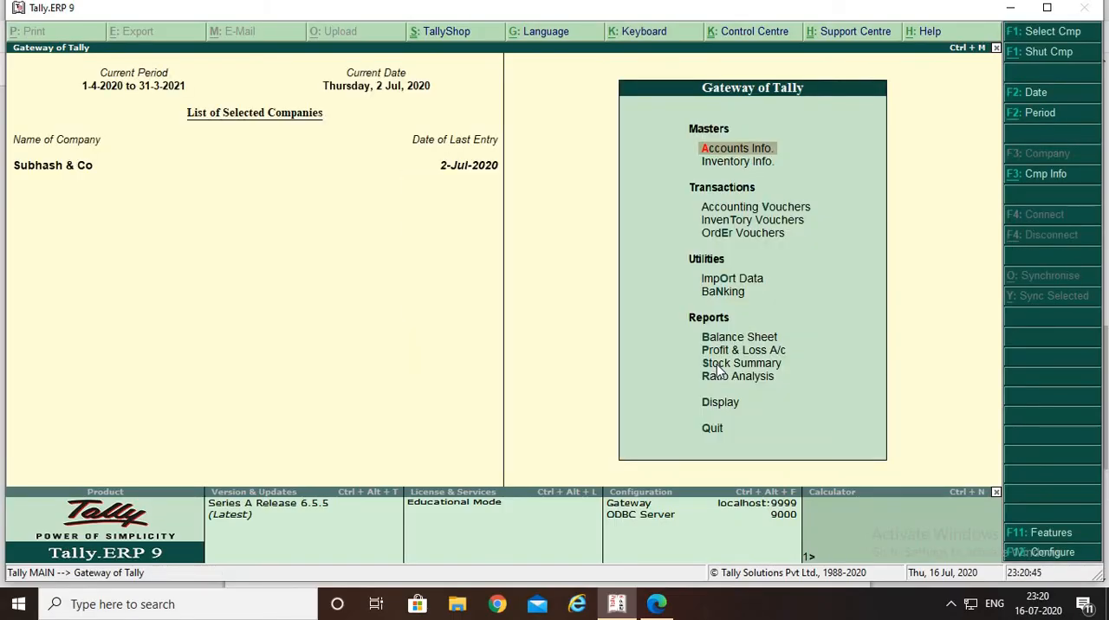
pyautogui.press('Down')
pyautogui.press('Down')
pyautogui.press('Down')
pyautogui.press('Down')
pyautogui.press('Return')
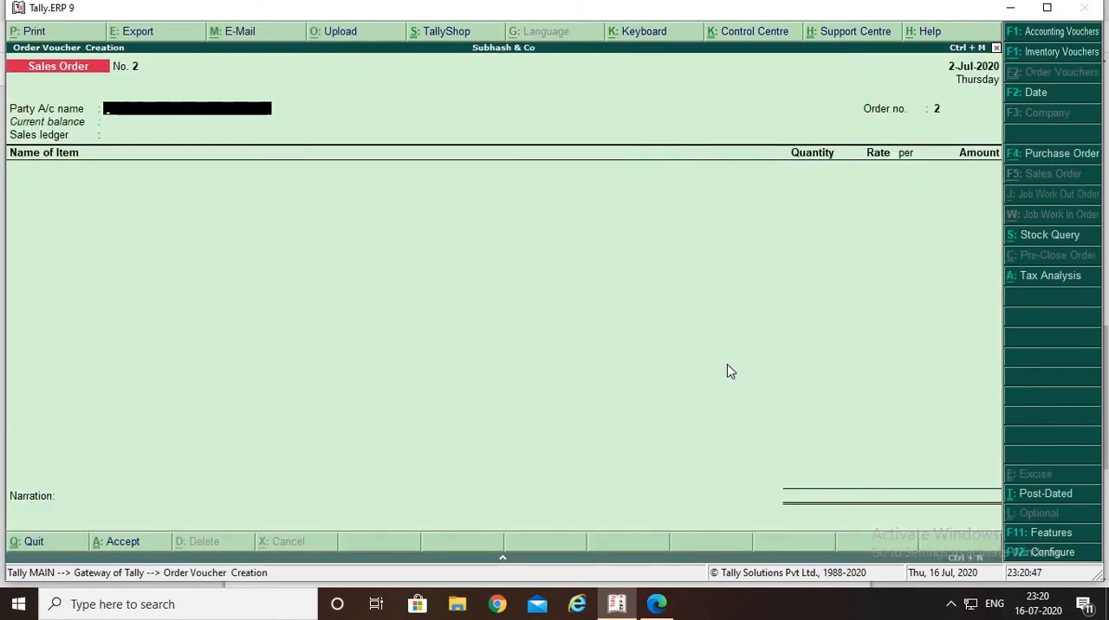
# Look up the voucher type for rejecting goods in the PDF, and open a Rejections Out voucher in Tally.ERP 9
pyautogui.hotkey('alt', 'Tab')
pyautogui.scroll(1, 680, 371)
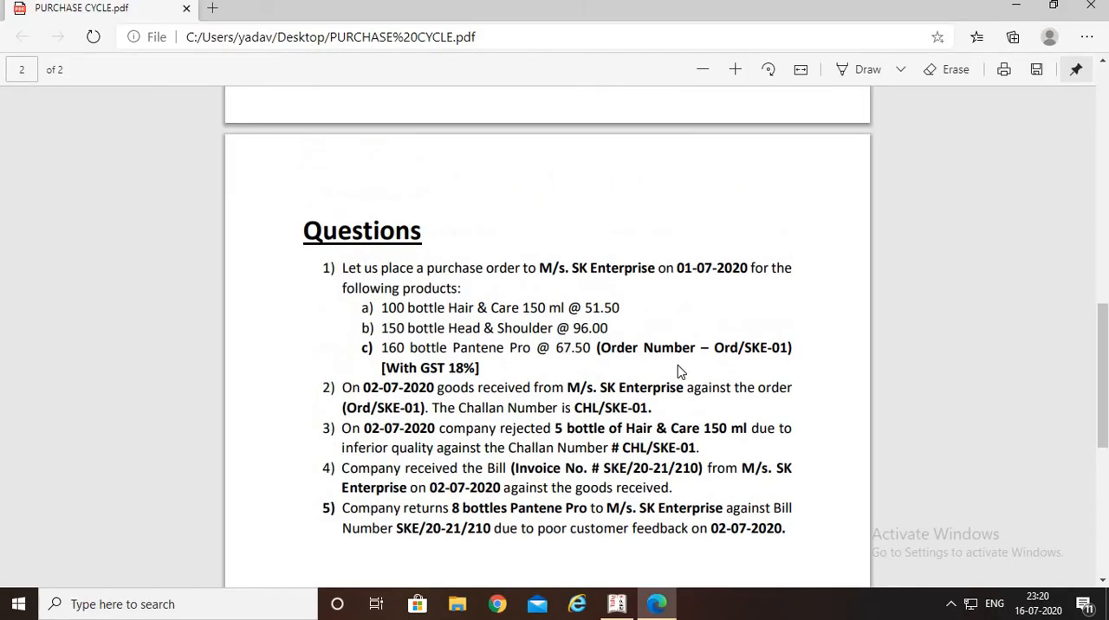
pyautogui.scroll(5, 680, 371)
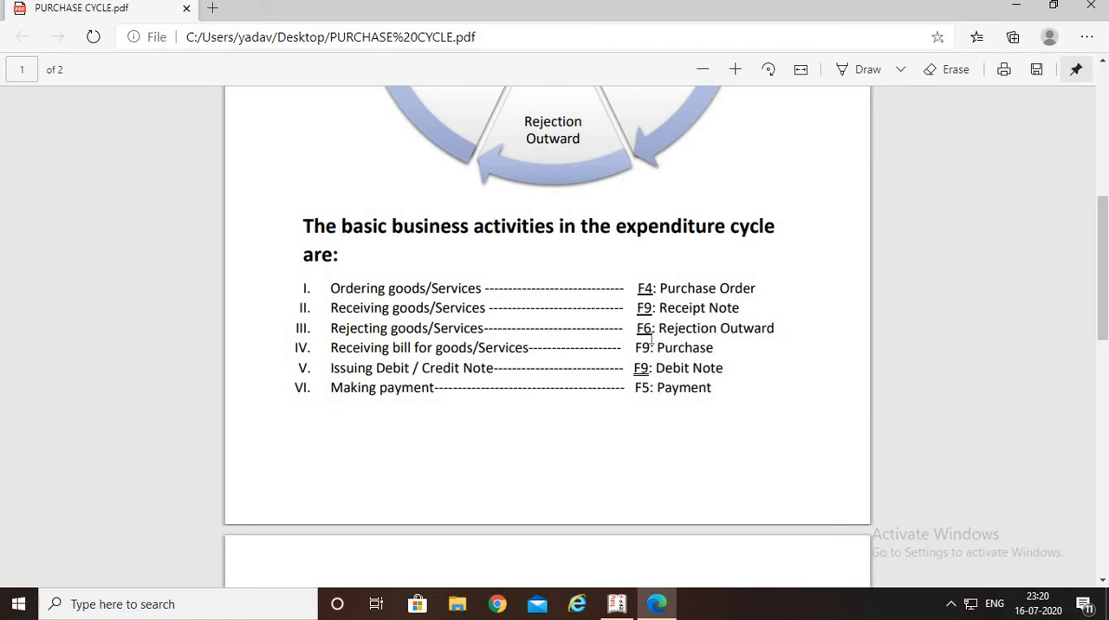
pyautogui.hotkey('alt', 'Tab')
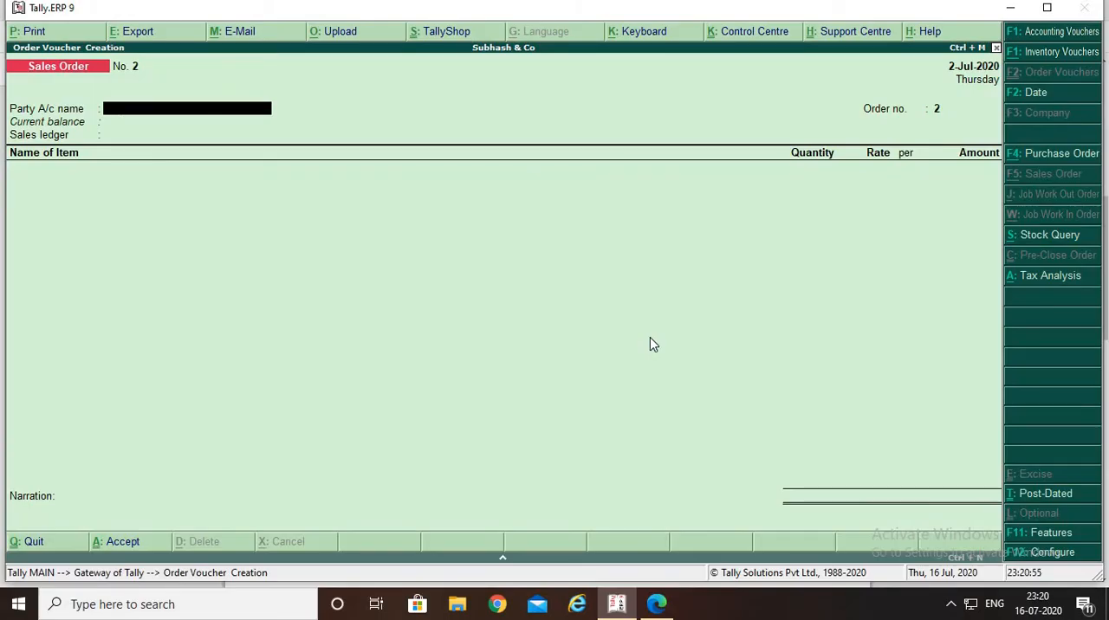
pyautogui.hotkey('alt', 'F6')
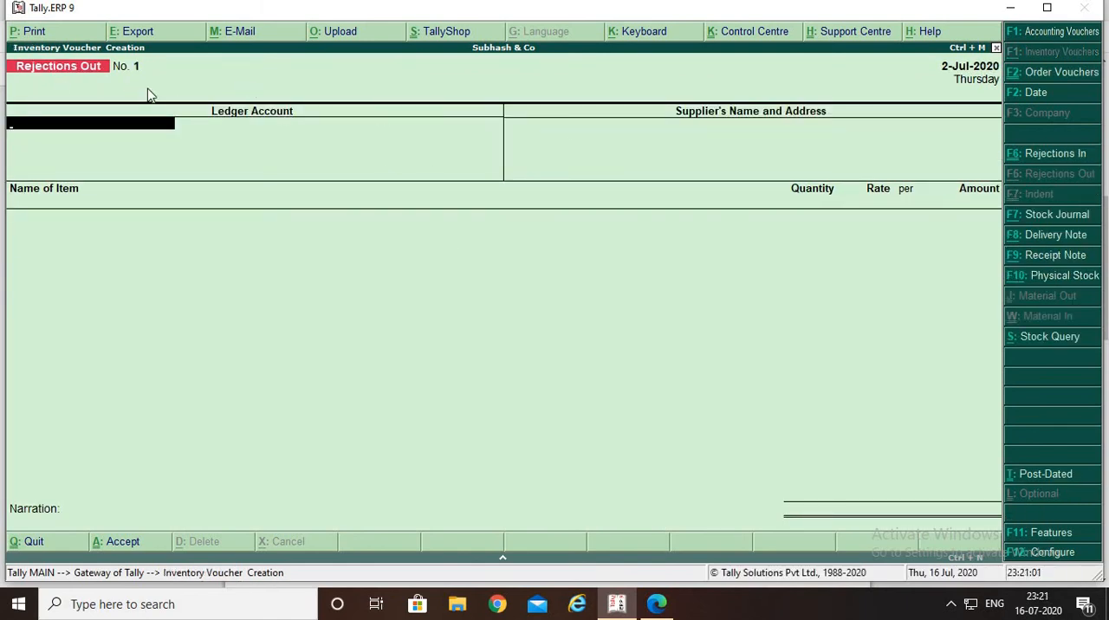
# Choose M/s. SK Enterprise o as the ledger account of the Rejections Out voucher and accept its supplier details
pyautogui.press('space')
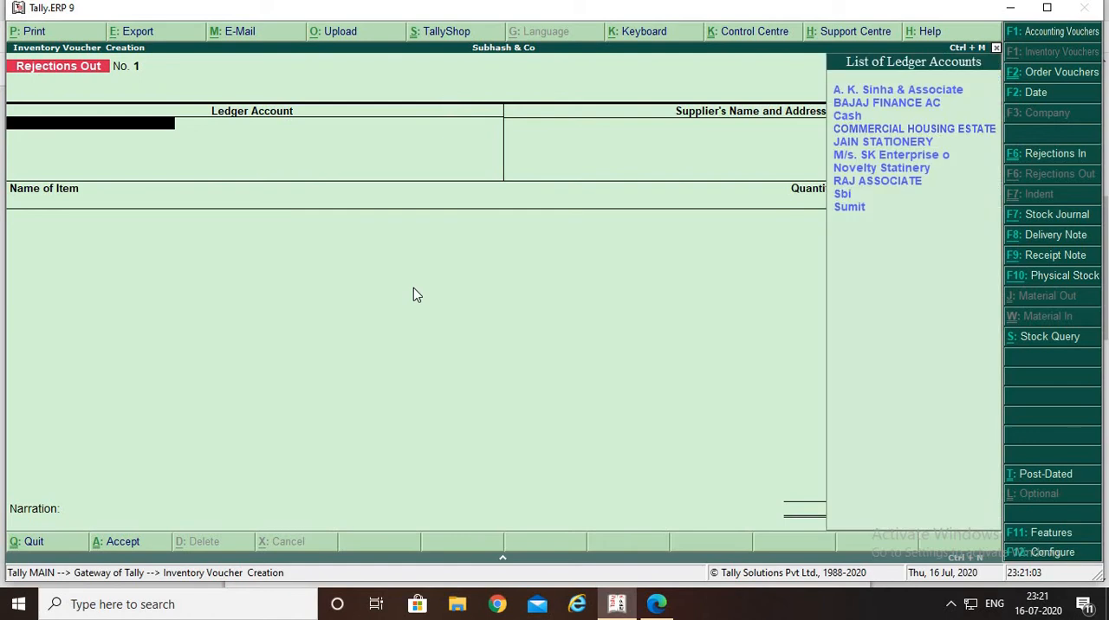
pyautogui.press('Down')
pyautogui.press('Down')
pyautogui.press('Down')
pyautogui.press('Down')
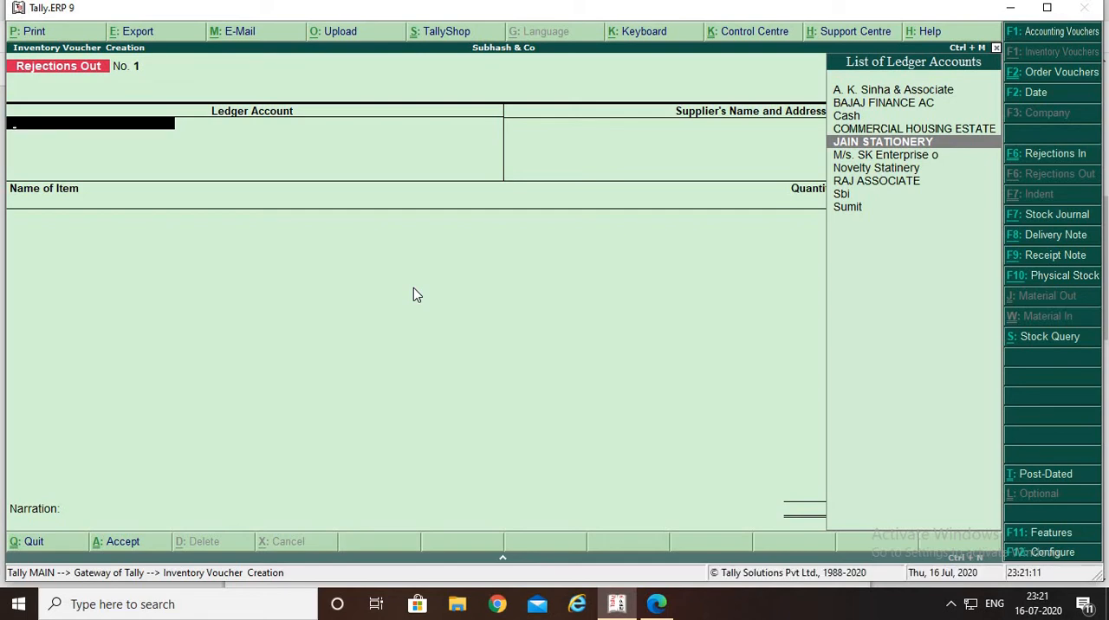
pyautogui.press('Down')
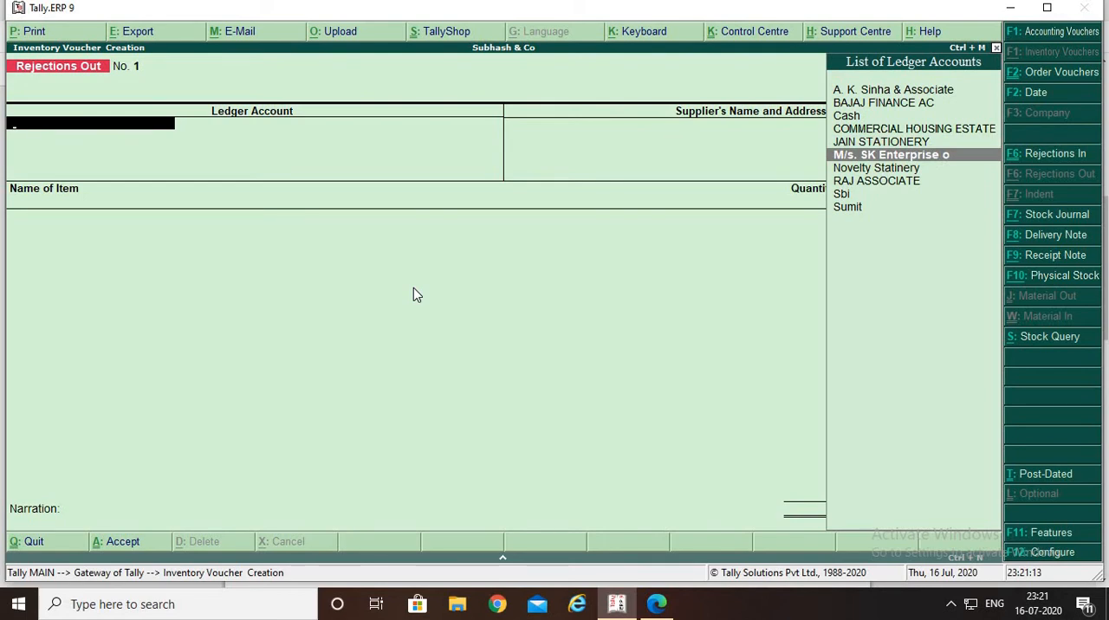
pyautogui.press('Return')
pyautogui.press('Return')
pyautogui.press('Return')
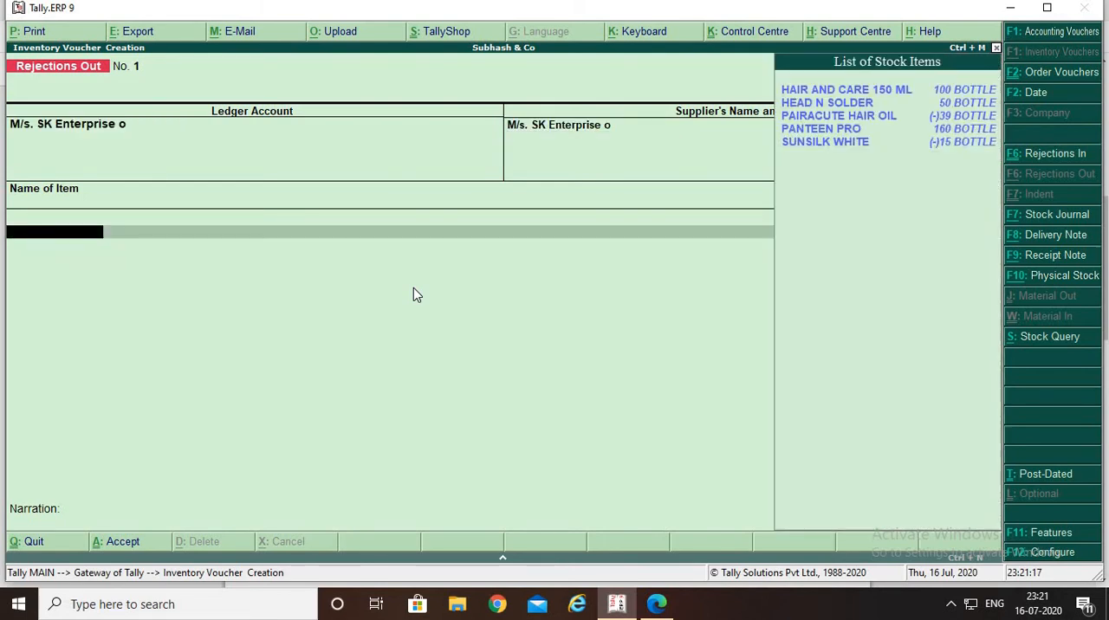
# Check the rejected product in question 3 of the PDF, and choose HAIR AND CARE 150 ML as the voucher's stock item
pyautogui.press('Down')
pyautogui.hotkey('alt', 'Tab')
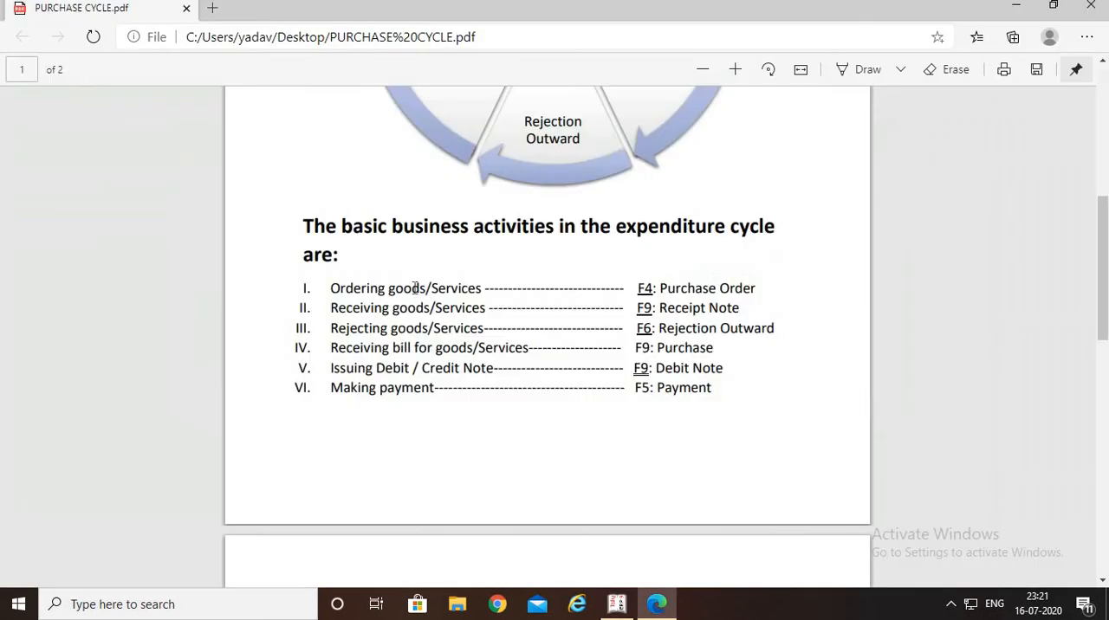
pyautogui.scroll(-10, 385, 322)
pyautogui.scroll(2, 385, 322)
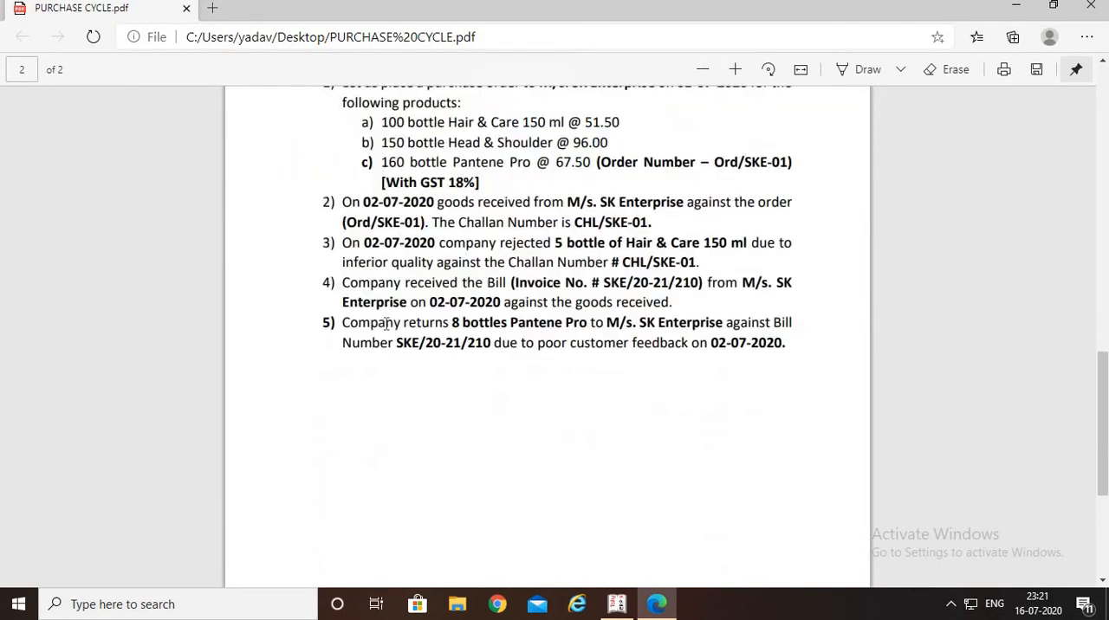
pyautogui.scroll(2, 386, 322)
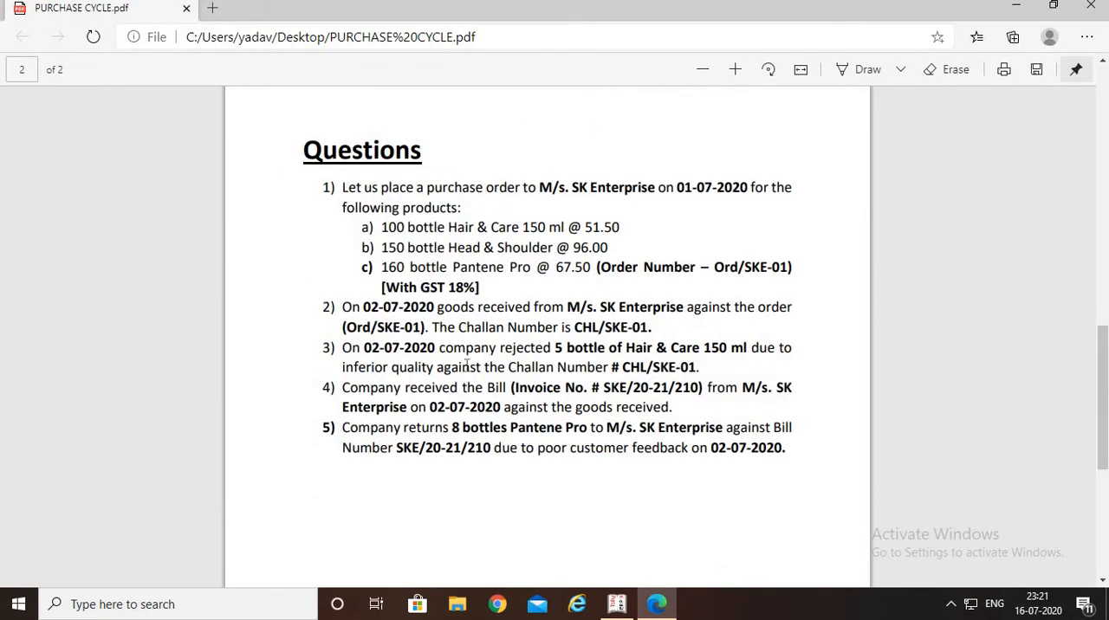
pyautogui.hotkey('alt', 'Tab')
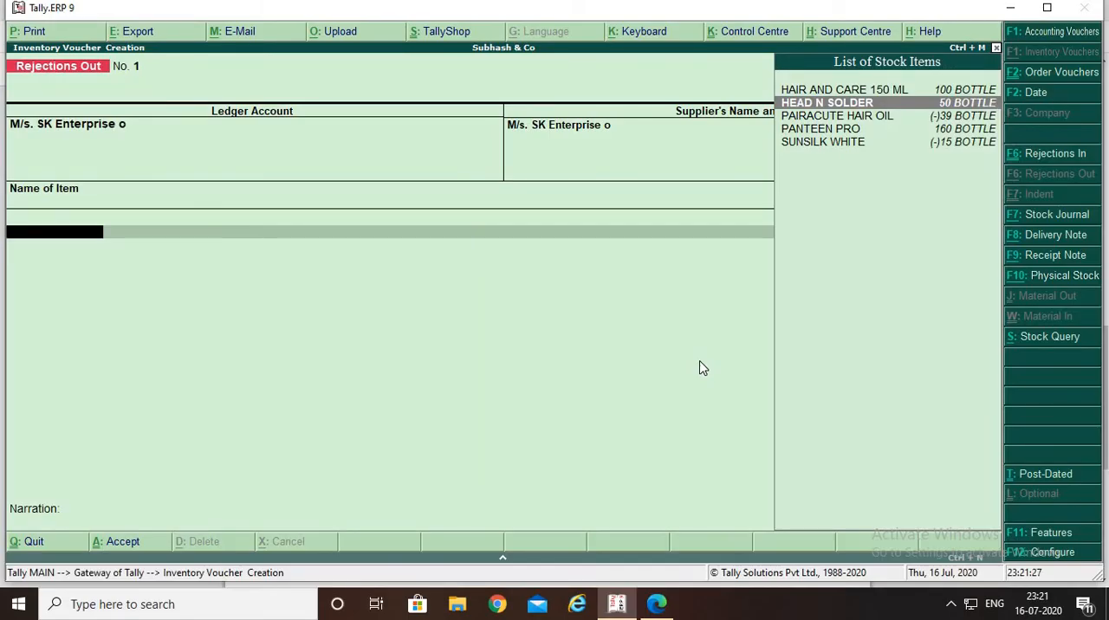
pyautogui.press('Up')
pyautogui.press('Return')
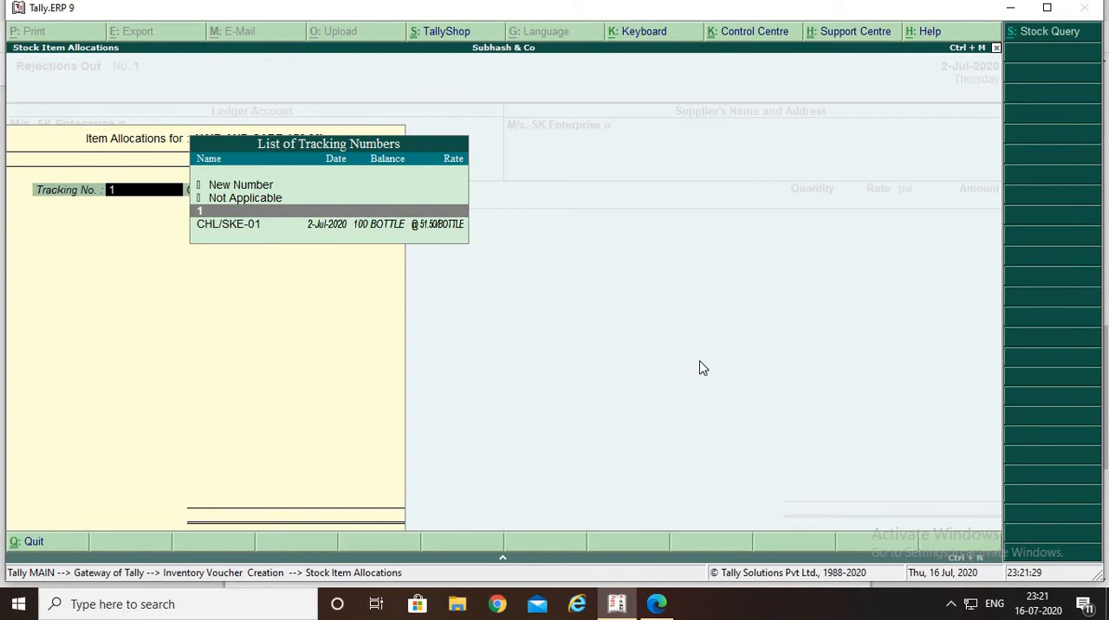
# Verify the challan number in the PDF and allocate the item to tracking number CHL/SKE-01
pyautogui.press('Down')
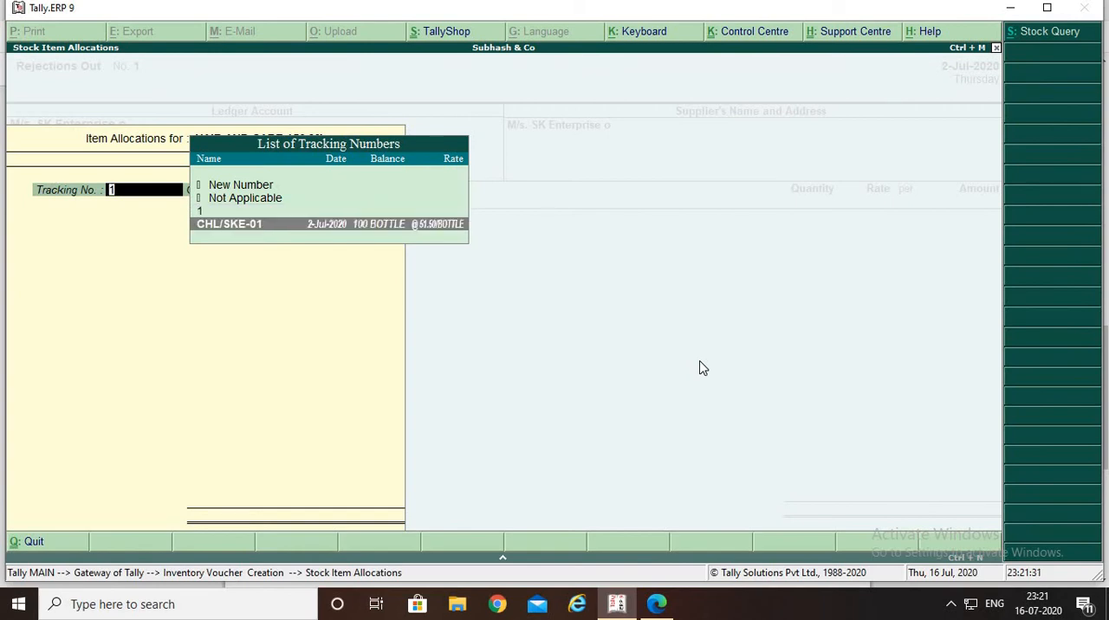
pyautogui.hotkey('alt', 'Tab')
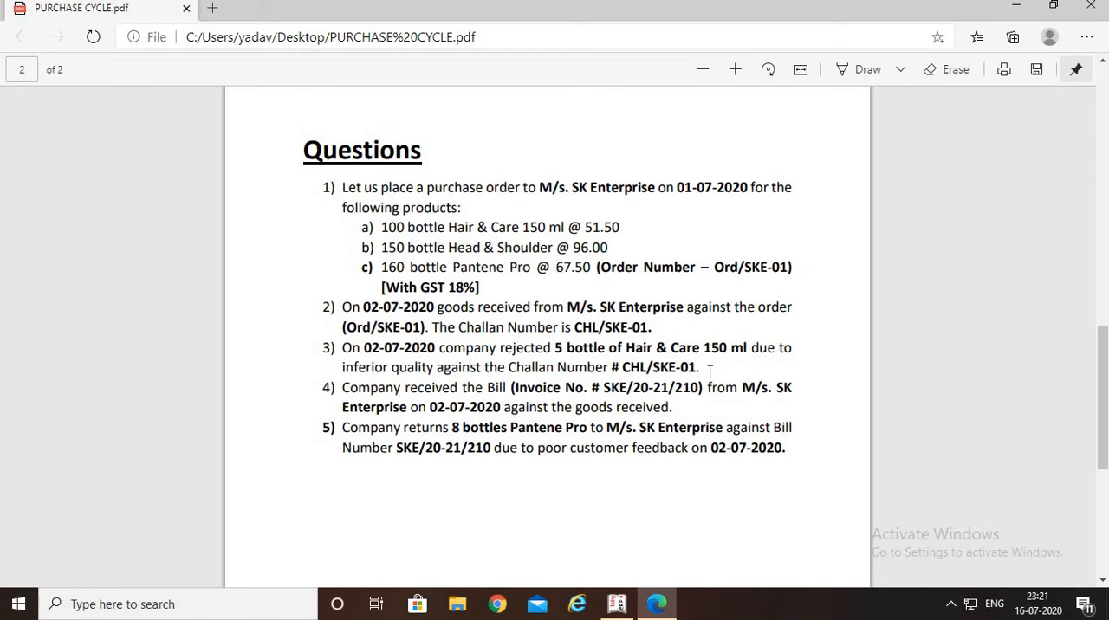
pyautogui.hotkey('alt', 'Tab')
pyautogui.press('Return')
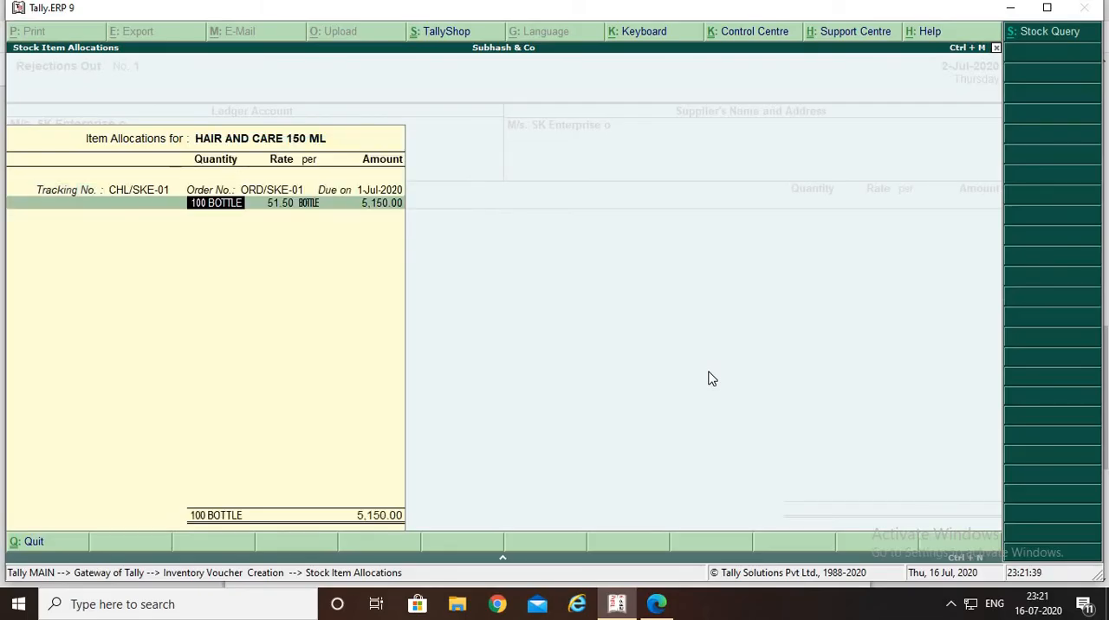
# Set the rejected quantity to 5 bottles as the PDF states, keep the rate of 51.50, and accept the item allocation
pyautogui.hotkey('alt', 'Tab')
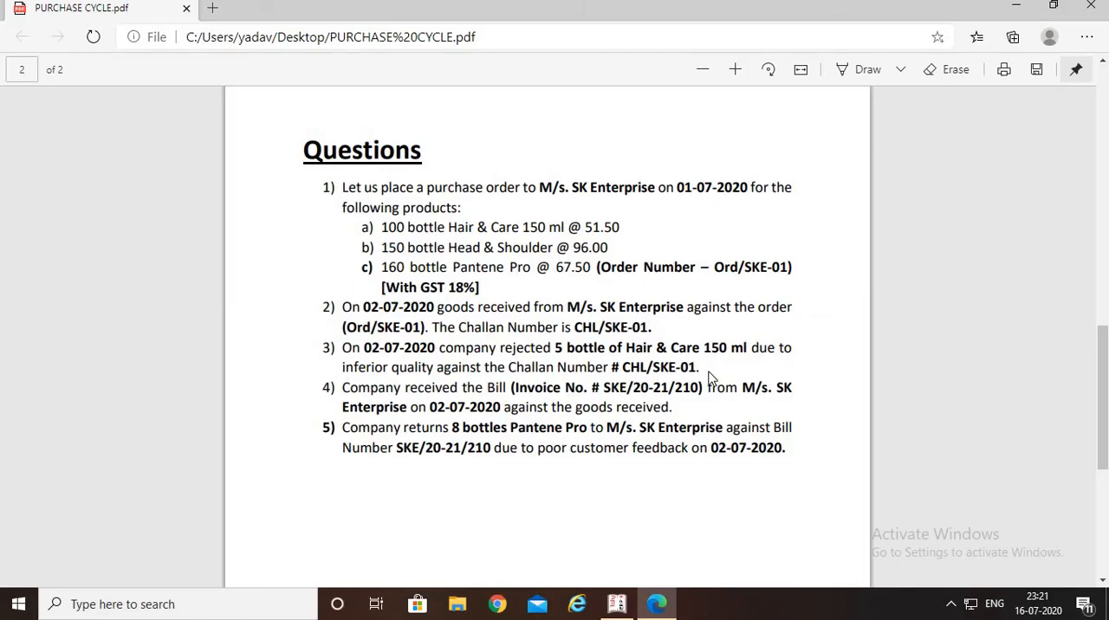
pyautogui.hotkey('alt', 'Tab')
pyautogui.write('5')
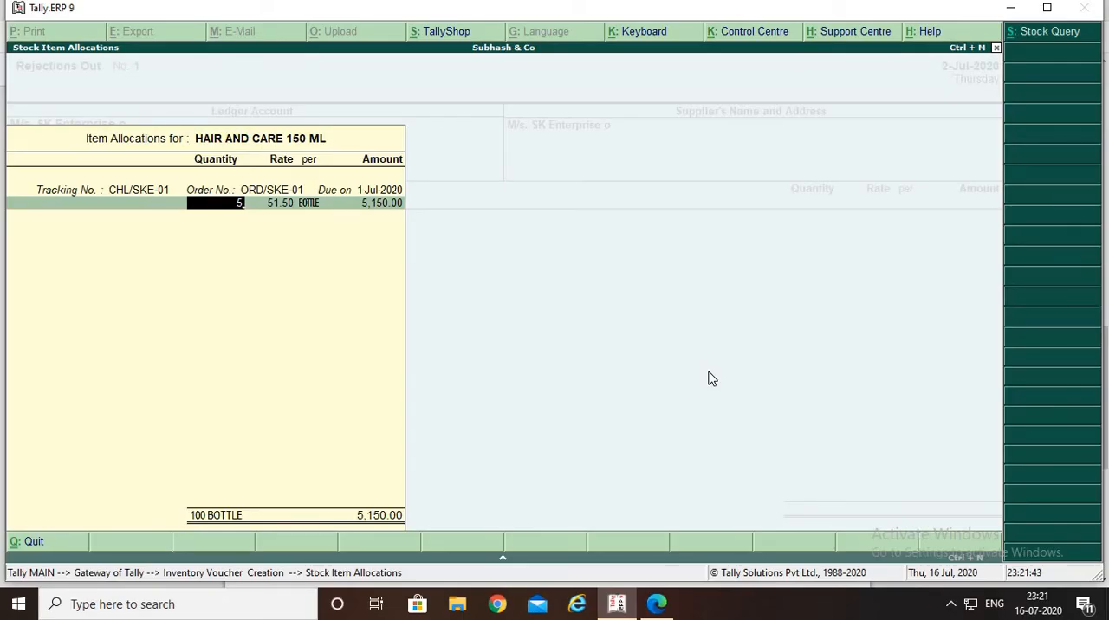
pyautogui.press('Return')
pyautogui.hotkey('alt', 'Tab')
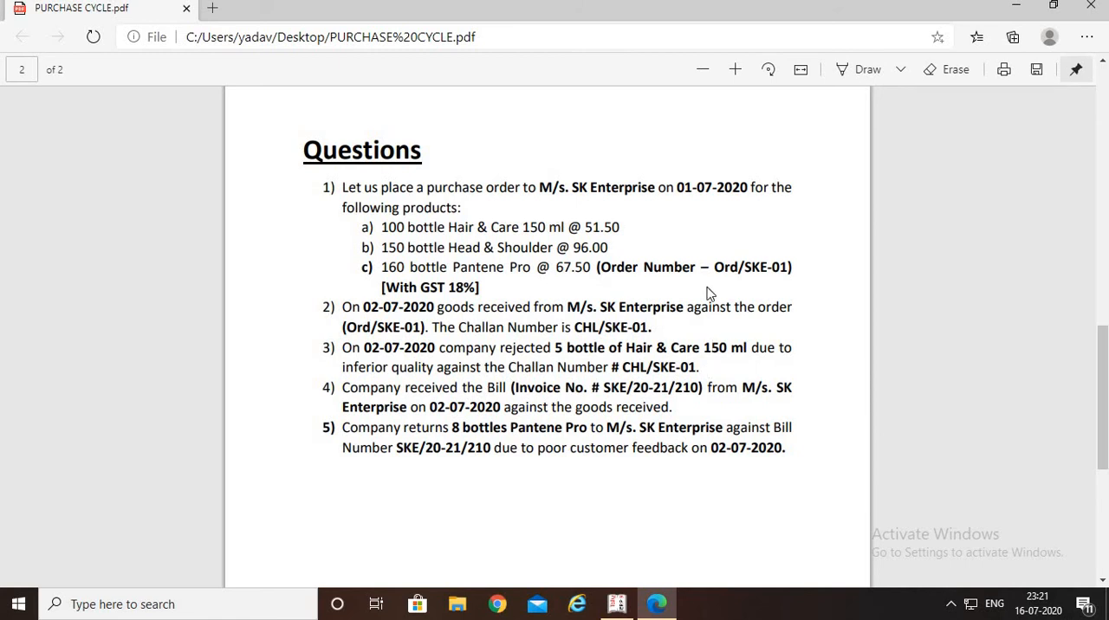
pyautogui.hotkey('alt', 'Tab')
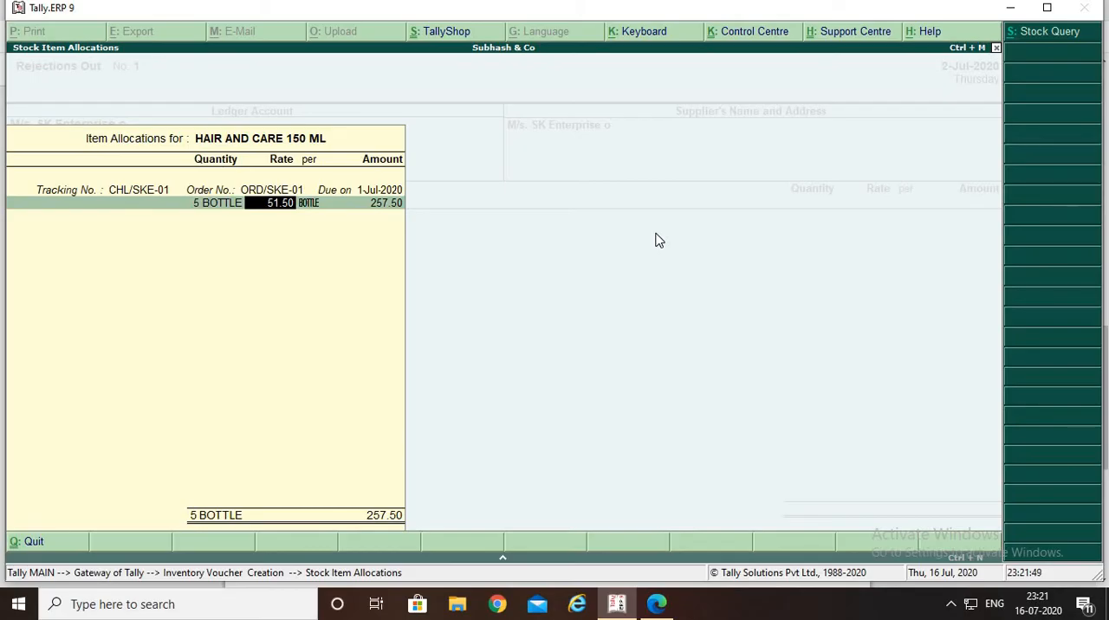
pyautogui.press('Return')
pyautogui.press('Return')
pyautogui.press('Return')
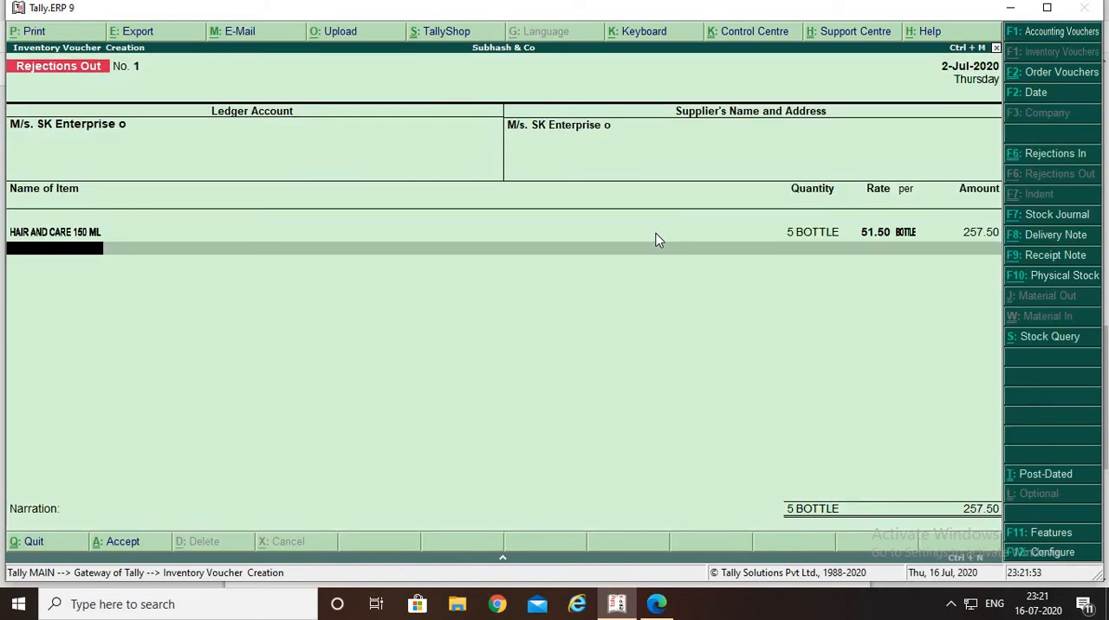
# End the item list, leave the narration blank, and save the Rejections Out voucher
pyautogui.write('C')
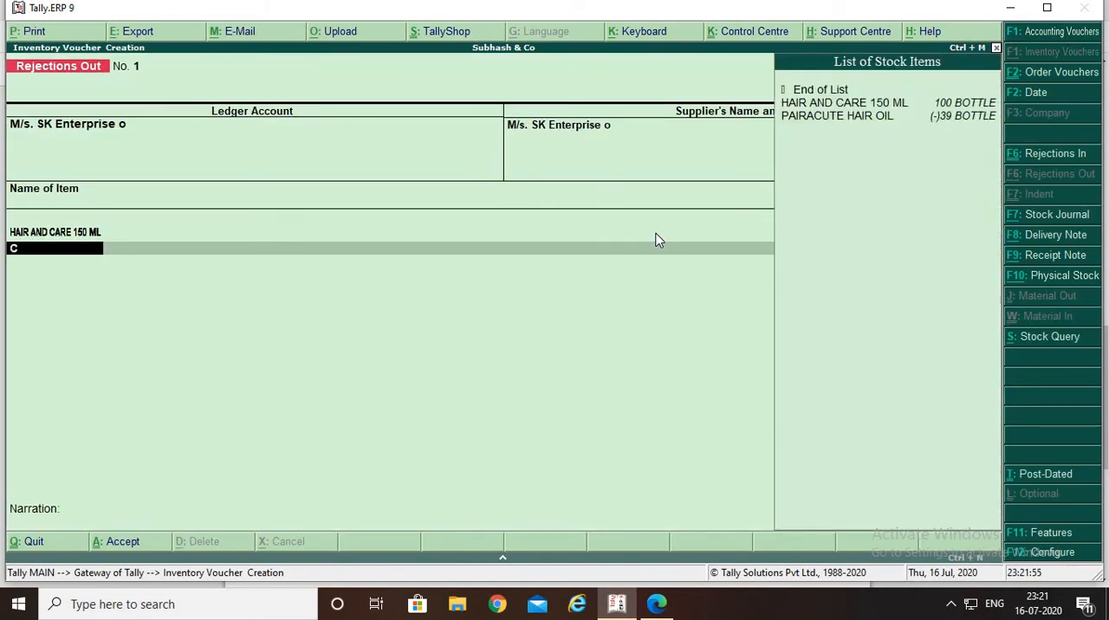
pyautogui.press('BackSpace')
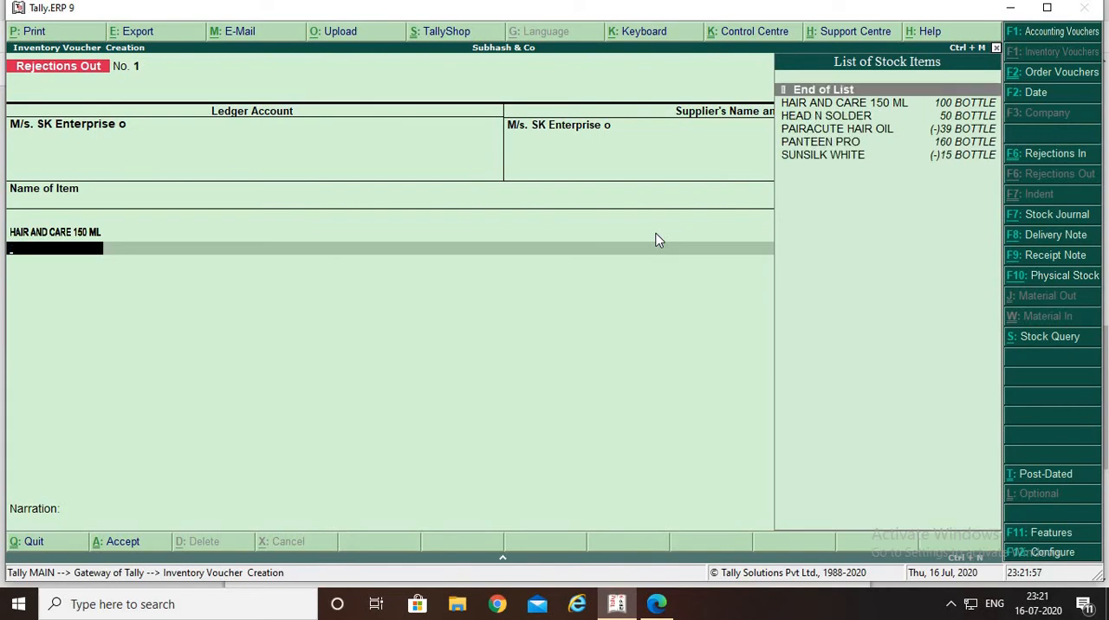
pyautogui.press('Return')
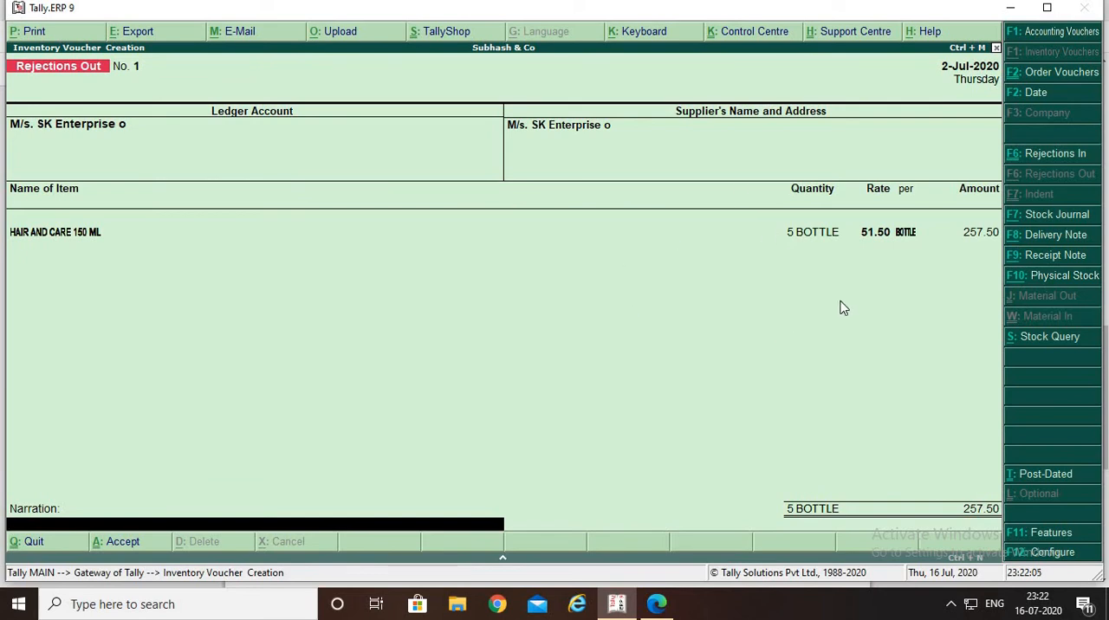
pyautogui.press('Return')
pyautogui.press('Return')
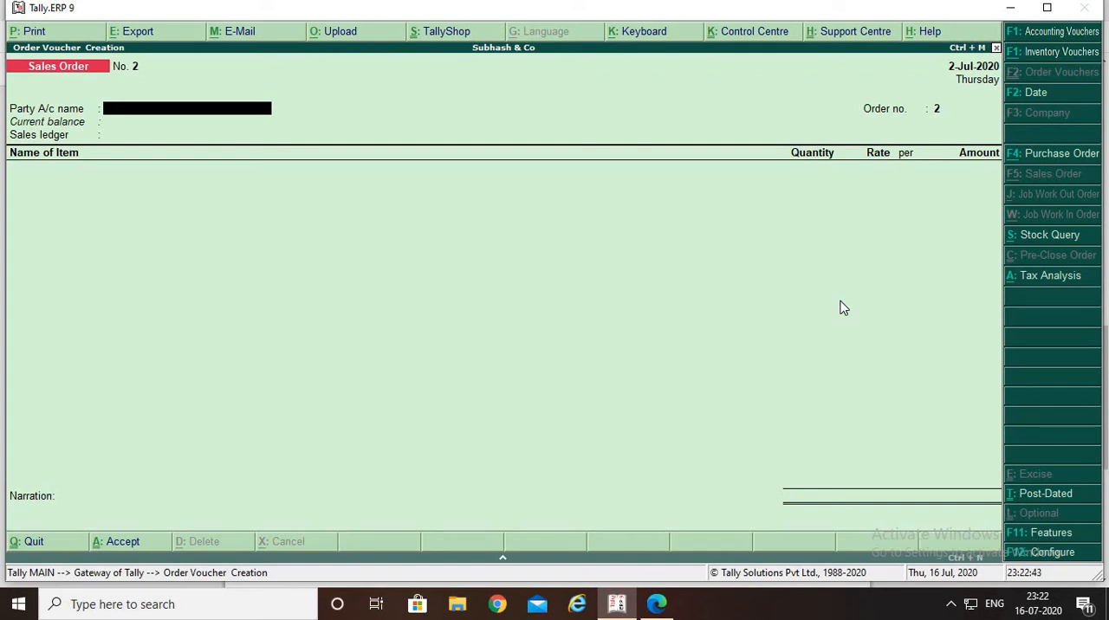
# Quit the blank Sales Order voucher and bring up the Display reports from the Gateway of Tally
pyautogui.press('Escape')
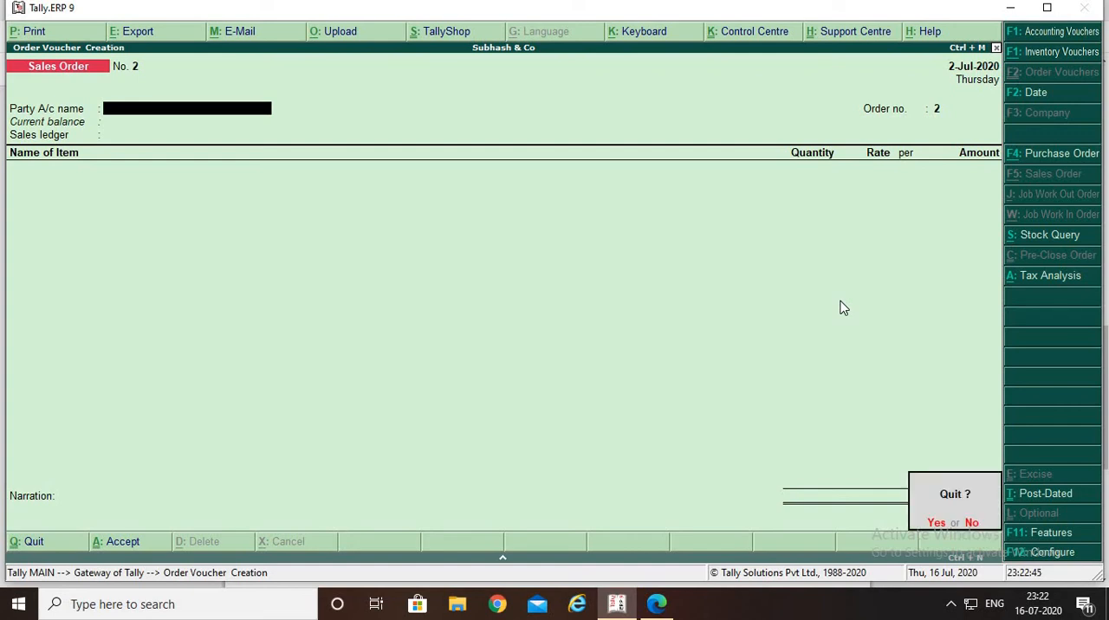
pyautogui.press('y')
pyautogui.press('Down')
pyautogui.press('Down')
pyautogui.press('Down')
pyautogui.press('Down')
pyautogui.press('Down')
pyautogui.press('Down')
pyautogui.press('Down')
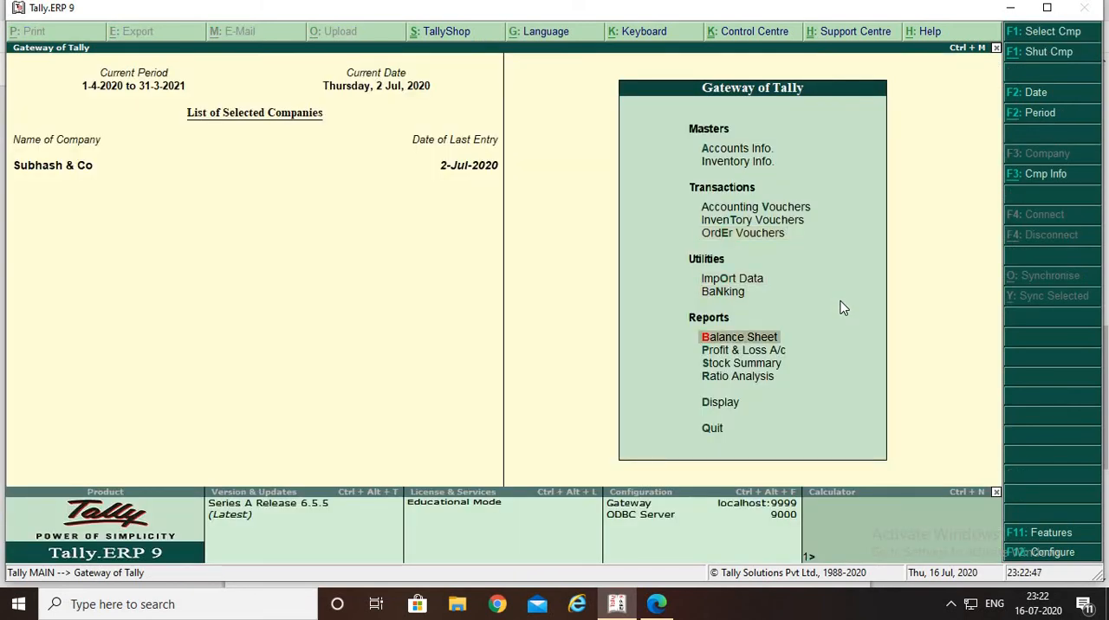
pyautogui.press('Return')
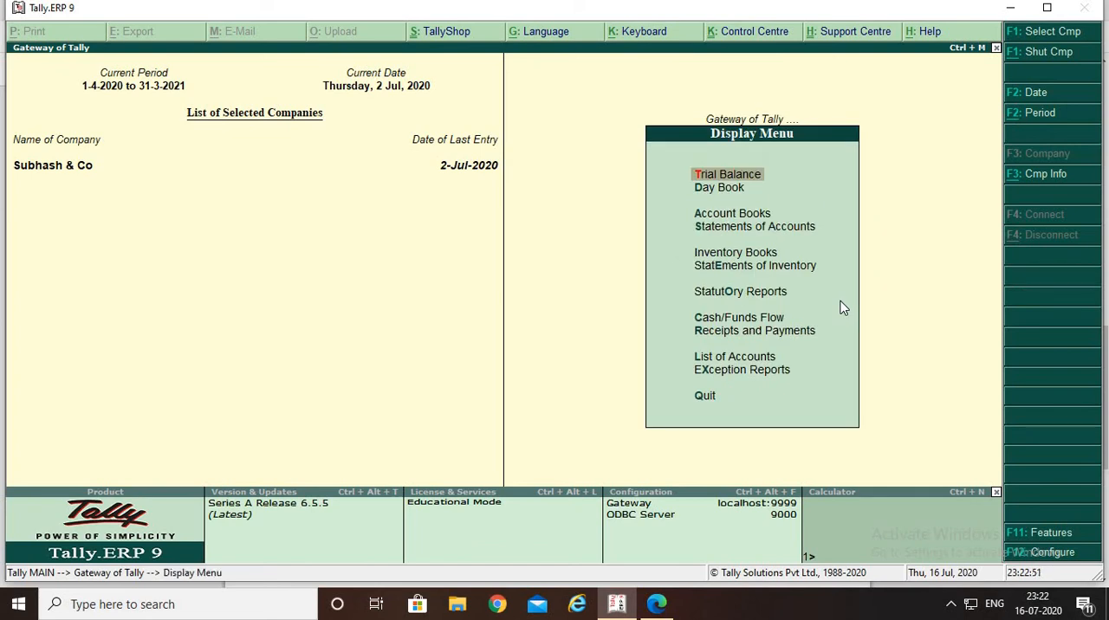
# Open the Purchase Bills Pending report from the inventory statements and examine the voucher details of HAIR AND CARE 150 ML
pyautogui.press('Down')
pyautogui.press('Down')
pyautogui.press('Down')
pyautogui.press('Down')
pyautogui.press('Down')
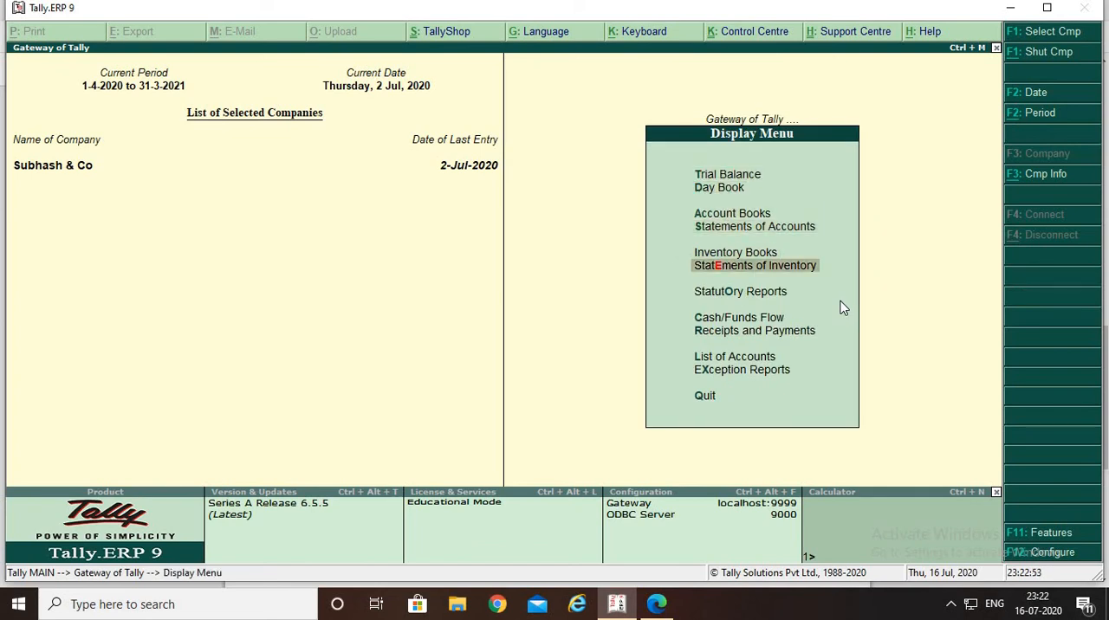
pyautogui.press('Return')
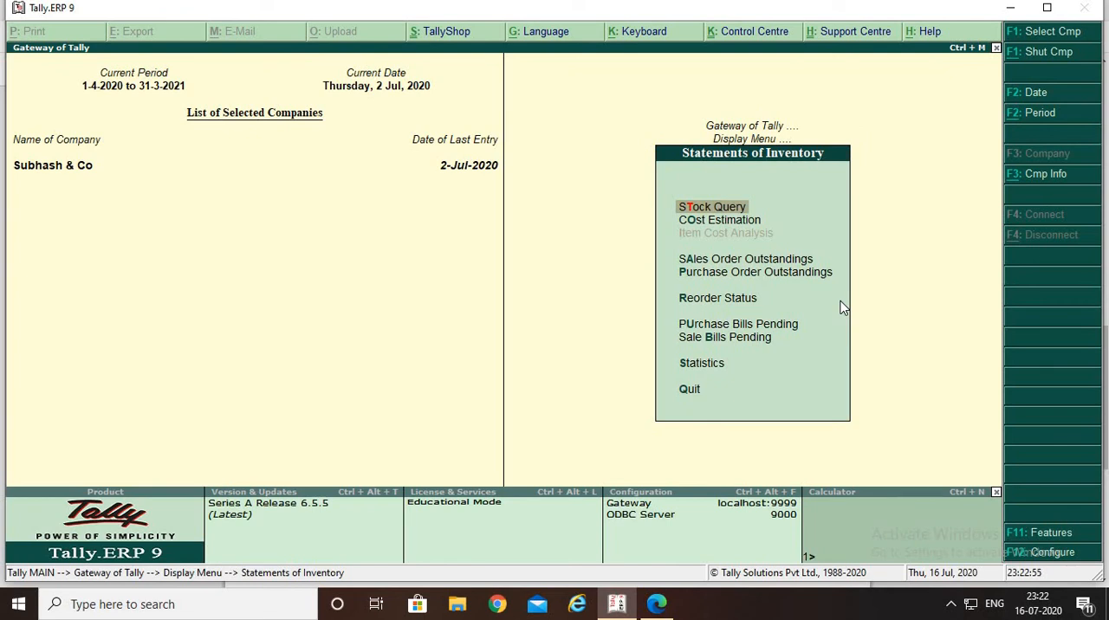
pyautogui.press('Down')
pyautogui.press('Down')
pyautogui.press('Down')
pyautogui.press('Down')
pyautogui.press('Down')
pyautogui.press('Return')
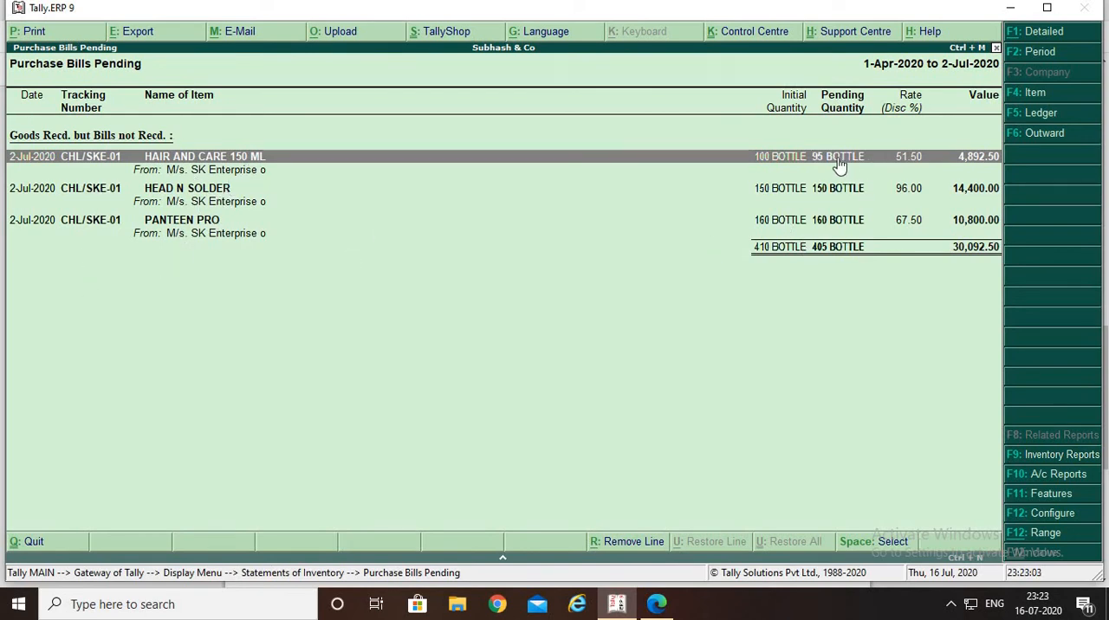
pyautogui.hotkey('shift', 'Return')
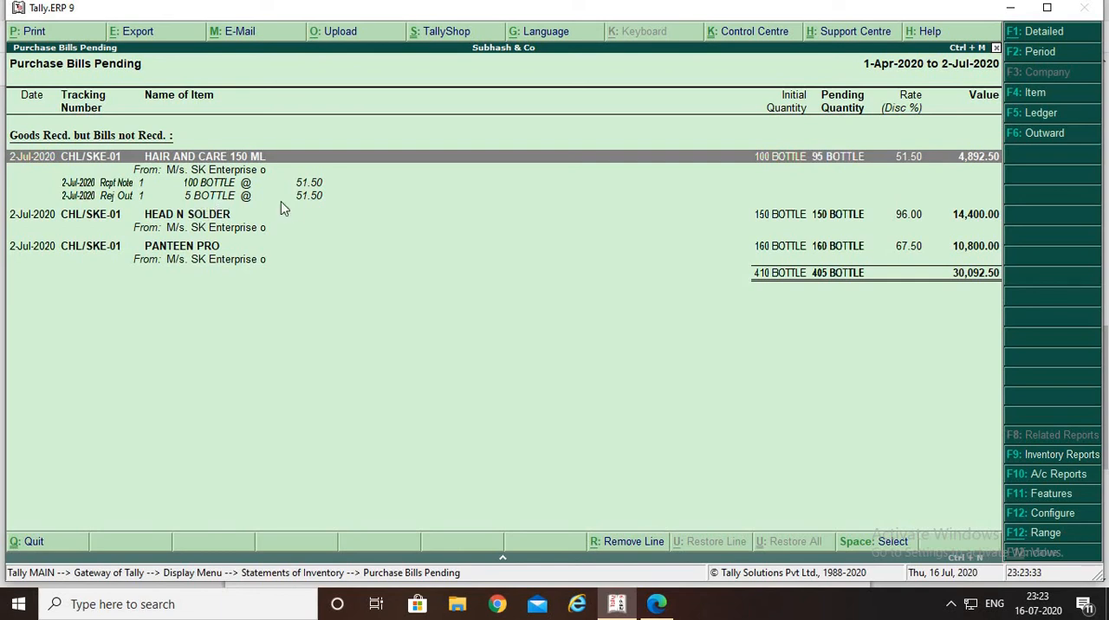
pyautogui.press('Escape')
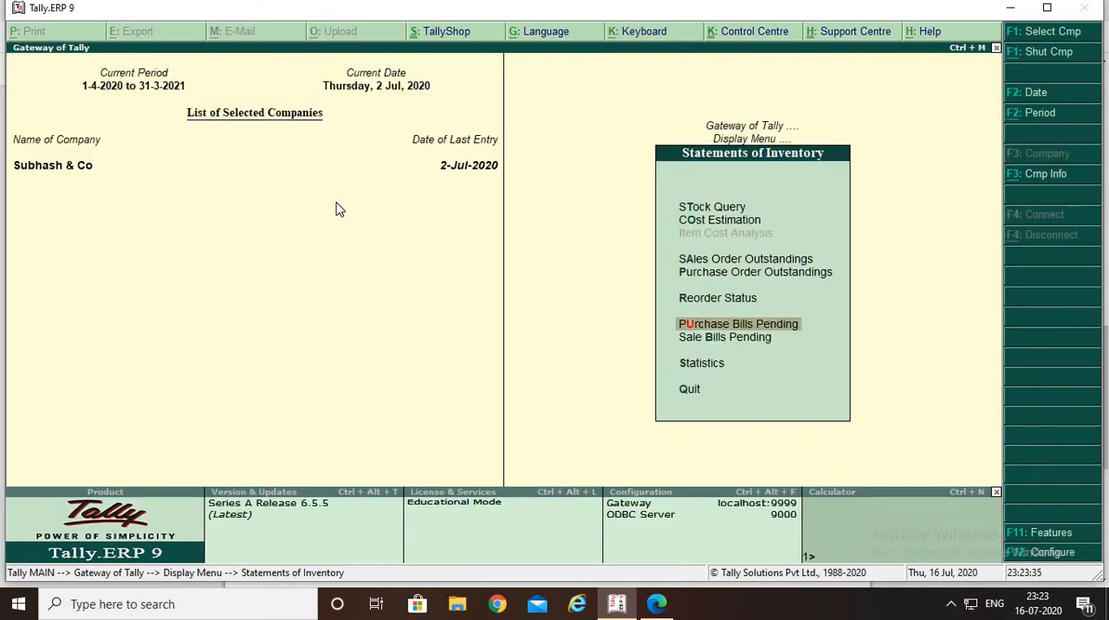
# Reopen Purchase Bills Pending, expand the voucher details of HEAD N SOLDER, and return to the Gateway of Tally
pyautogui.press('Return')
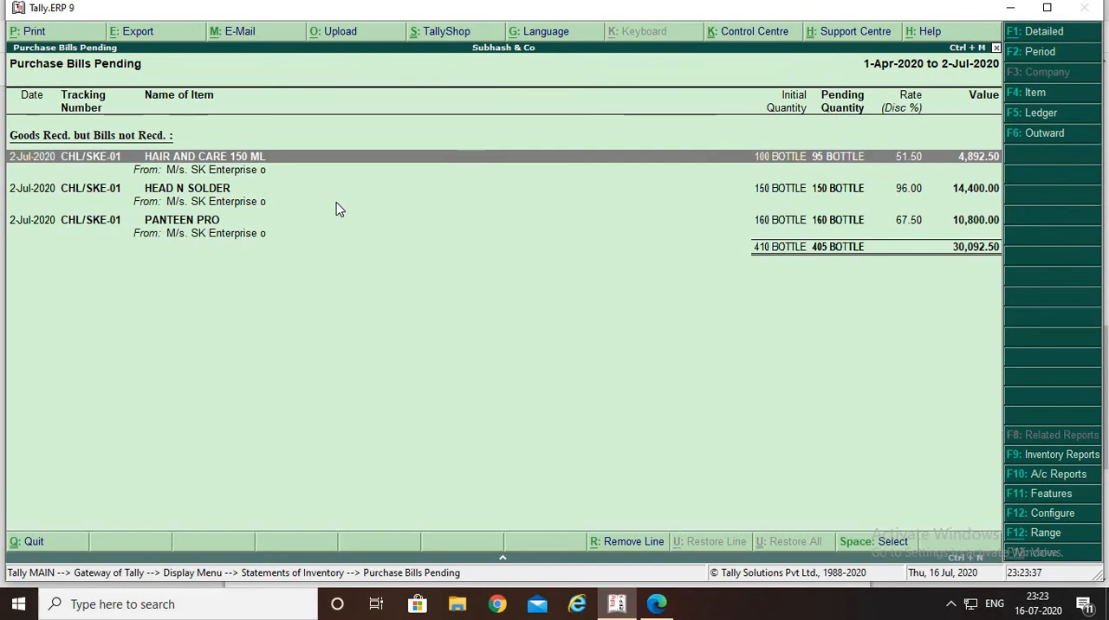
pyautogui.press('Down')
pyautogui.press('Down')
pyautogui.press('Up')
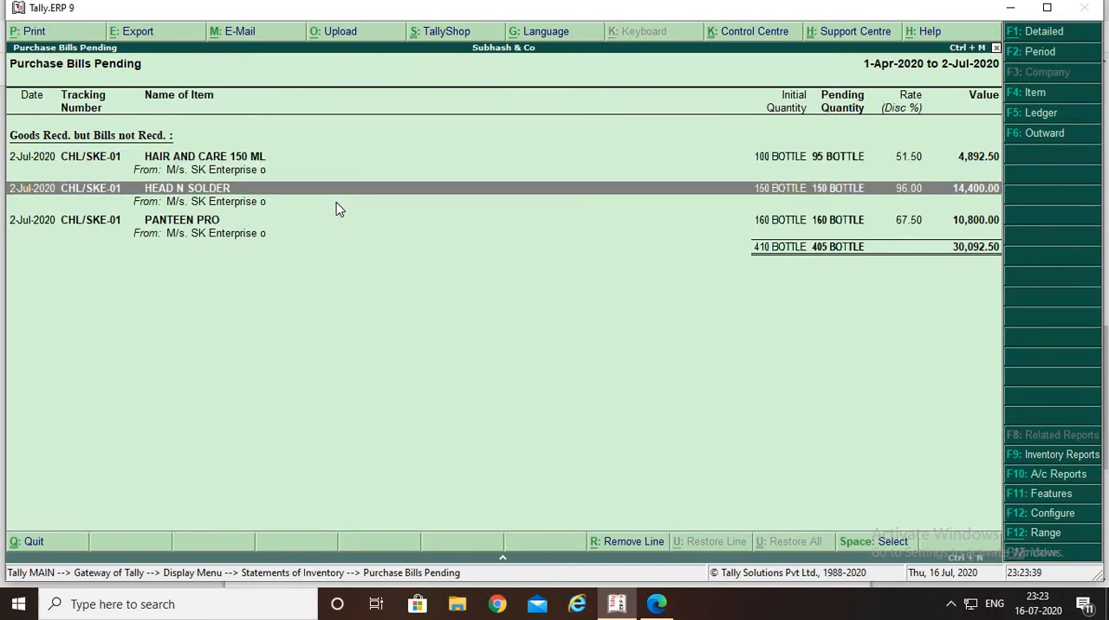
pyautogui.hotkey('shift', 'Return')
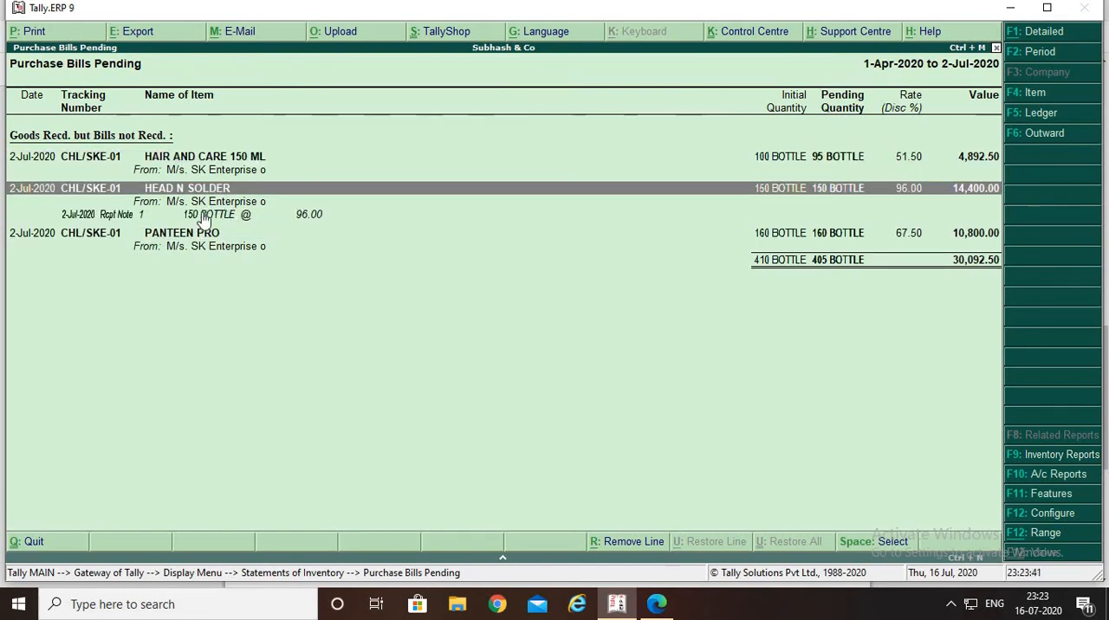
pyautogui.press('Escape')
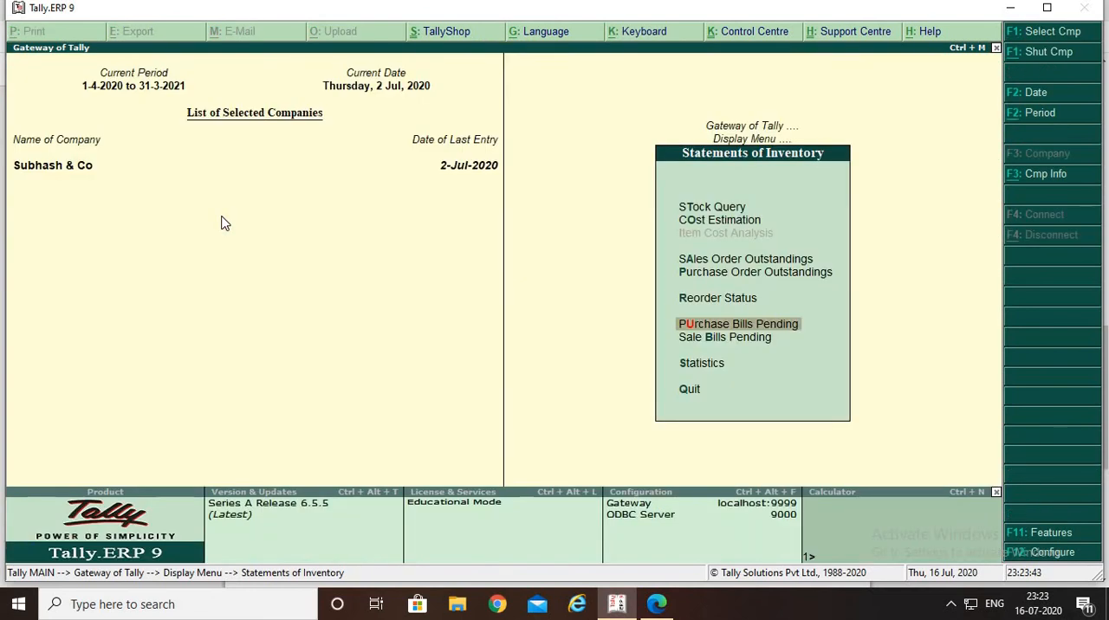
pyautogui.press('Escape')
pyautogui.press('Escape')
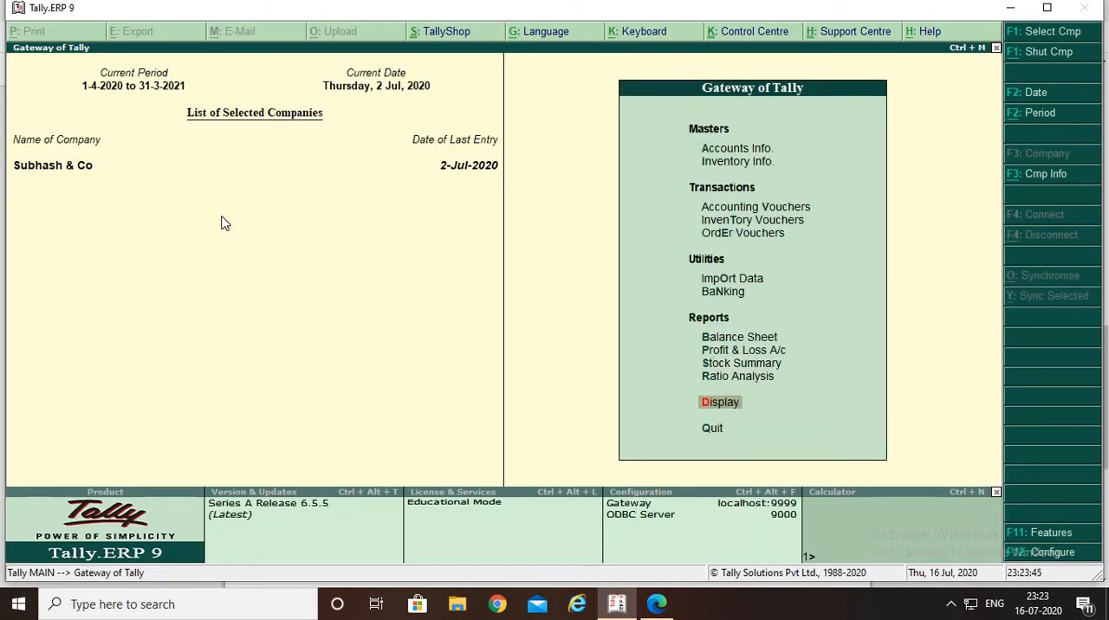
# Switch to the PDF and read question 4 about the supplier's bill for the goods received
pyautogui.hotkey('alt', 'Tab')
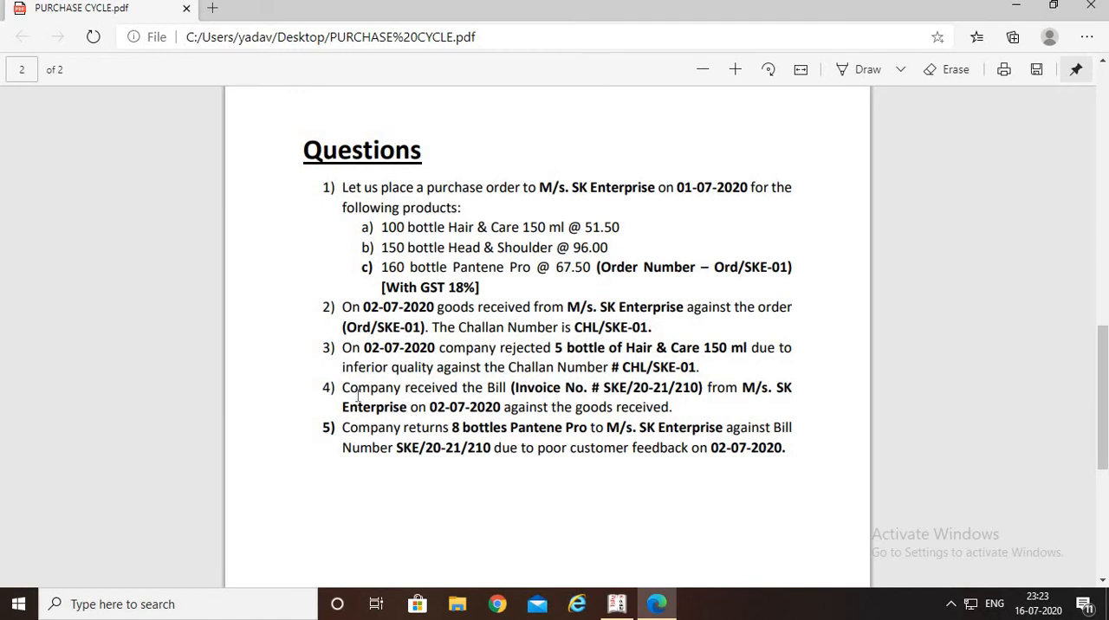
pyautogui.moveTo(362, 391); pyautogui.dragTo(661, 390)
pyautogui.click(660, 396)
pyautogui.moveTo(527, 387); pyautogui.dragTo(640, 397)
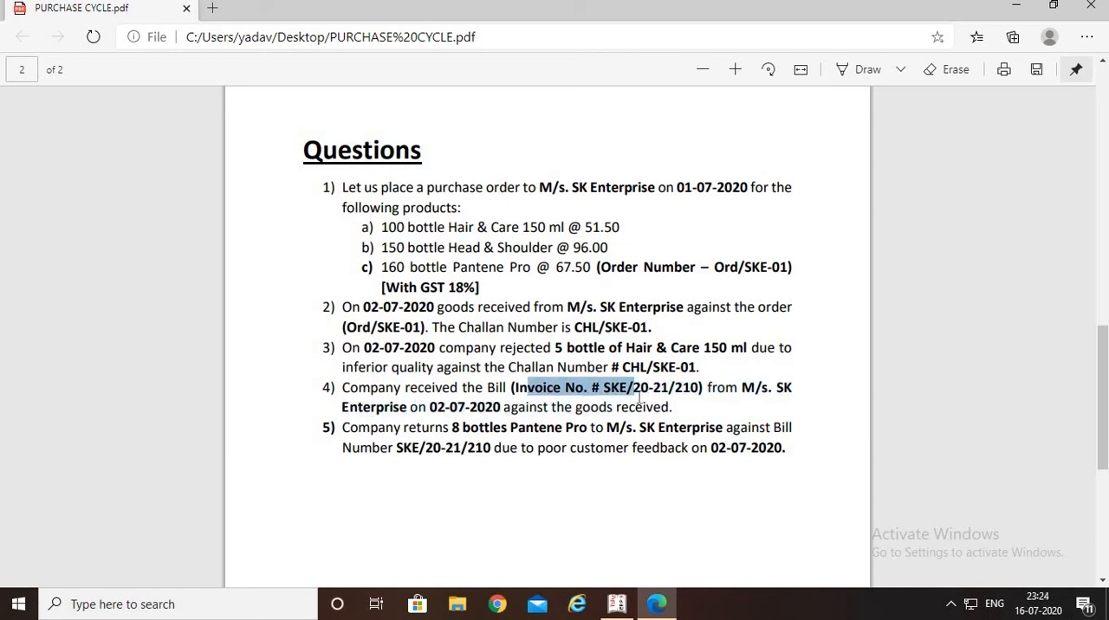
pyautogui.click(612, 408)
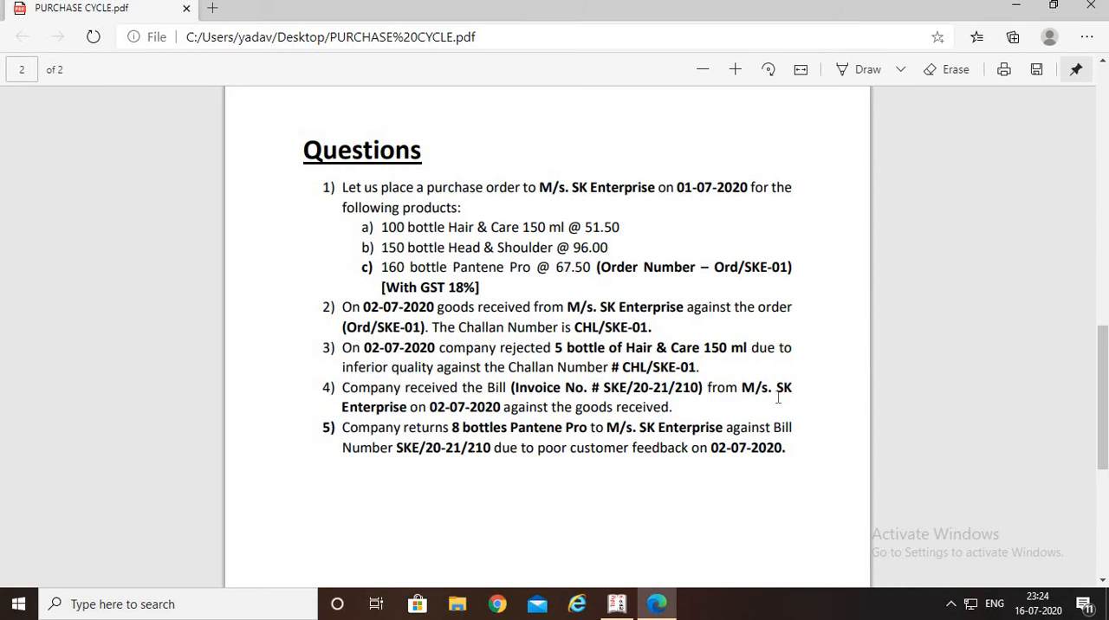
pyautogui.doubleClick(680, 405)
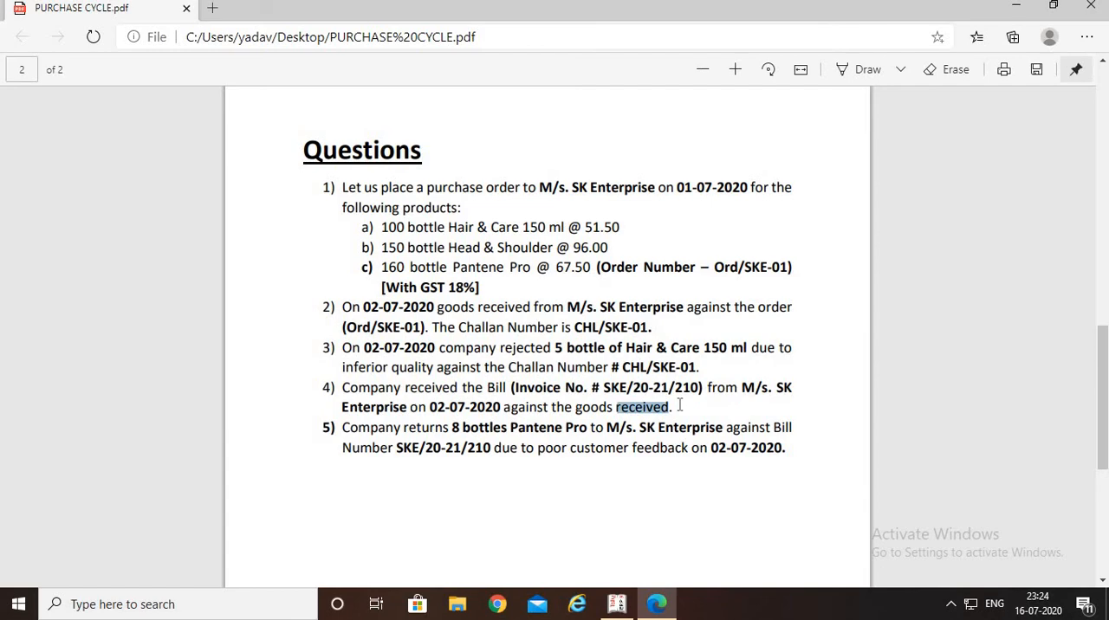
pyautogui.doubleClick(695, 395)
# Switch back to Tally.ERP 9 and start a new Purchase voucher
pyautogui.hotkey('alt', 'Tab')
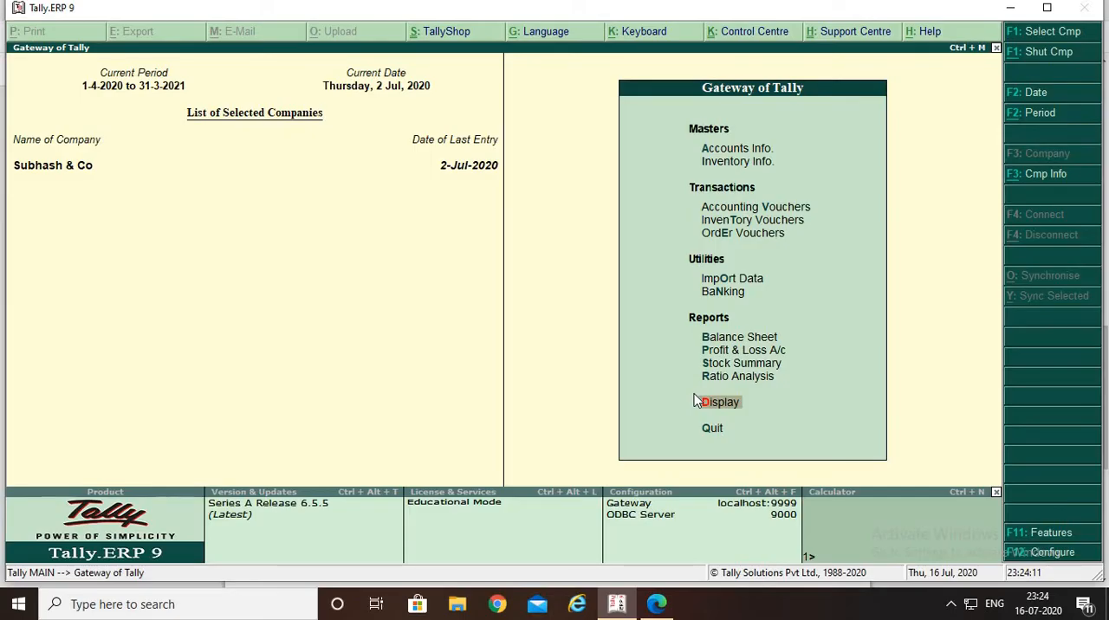
pyautogui.press('Down')
pyautogui.press('Down')
pyautogui.press('Down')
pyautogui.press('Down')
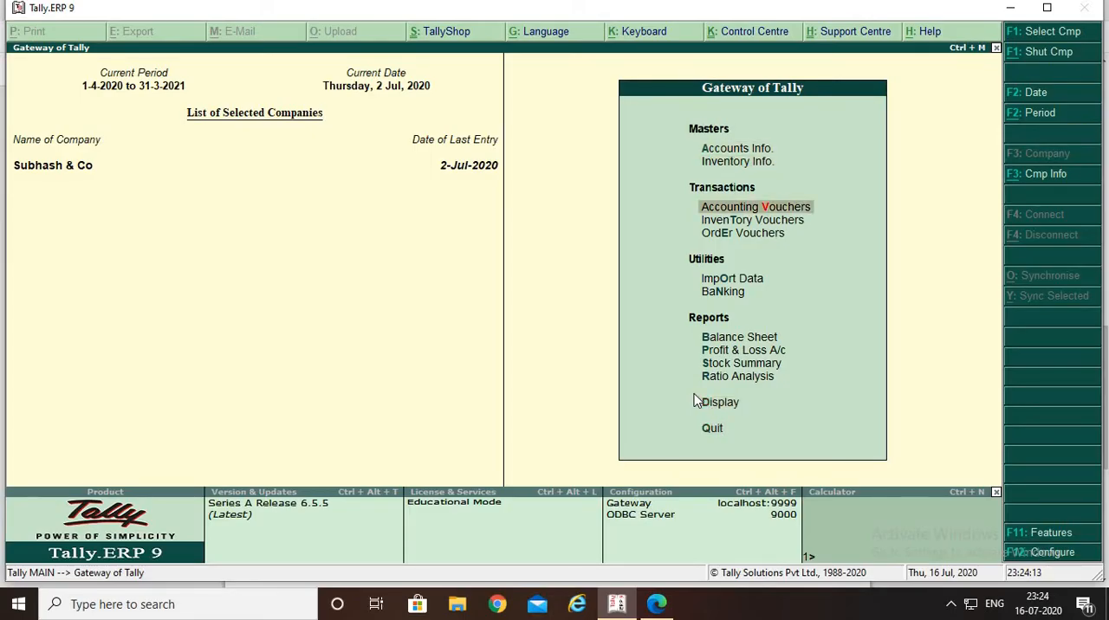
pyautogui.press('Return')
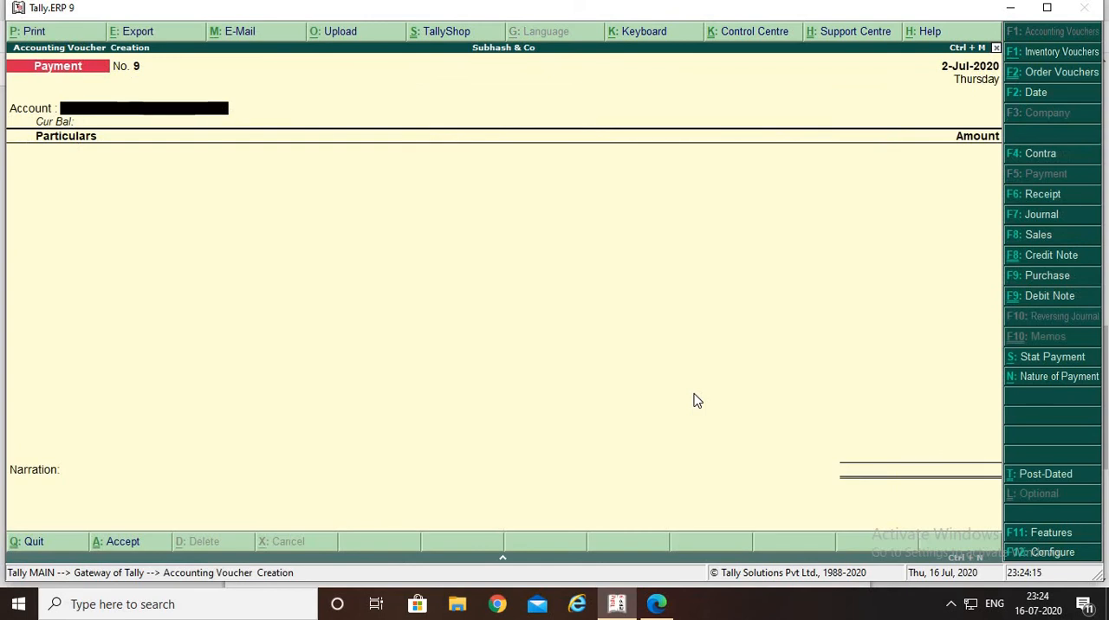
pyautogui.press('F9')
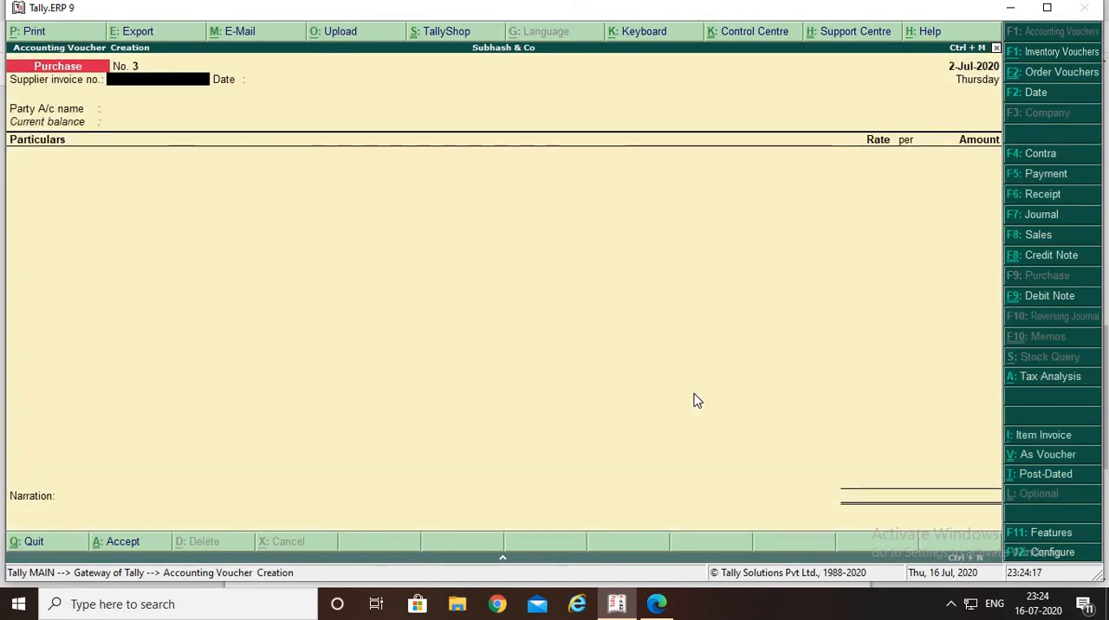
pyautogui.hotkey('alt', 'Tab')
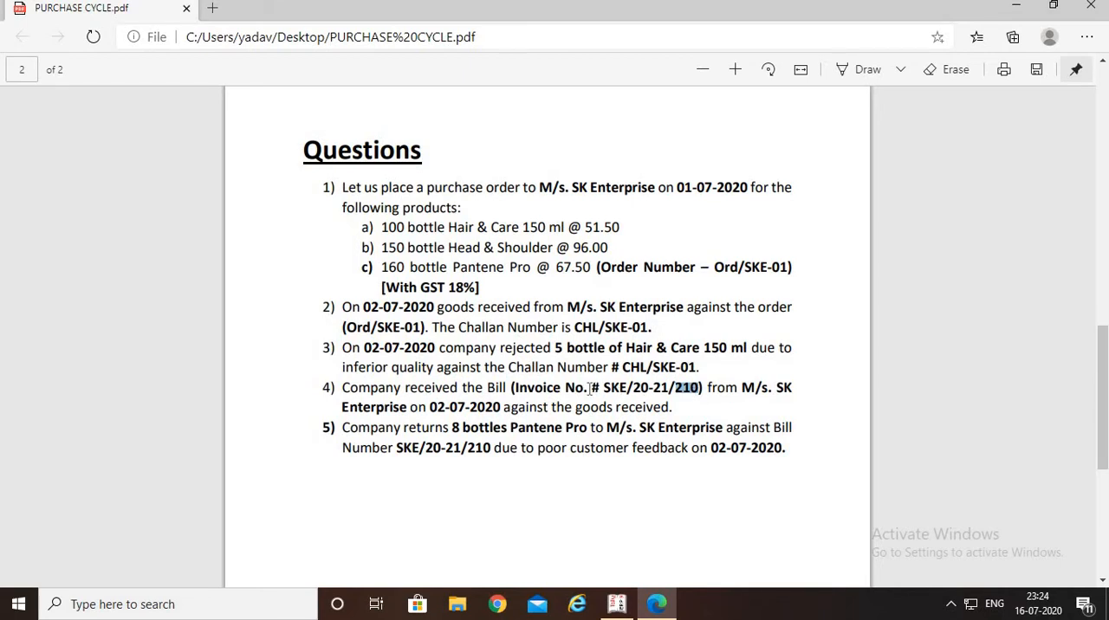
pyautogui.moveTo(589, 388); pyautogui.dragTo(696, 394)
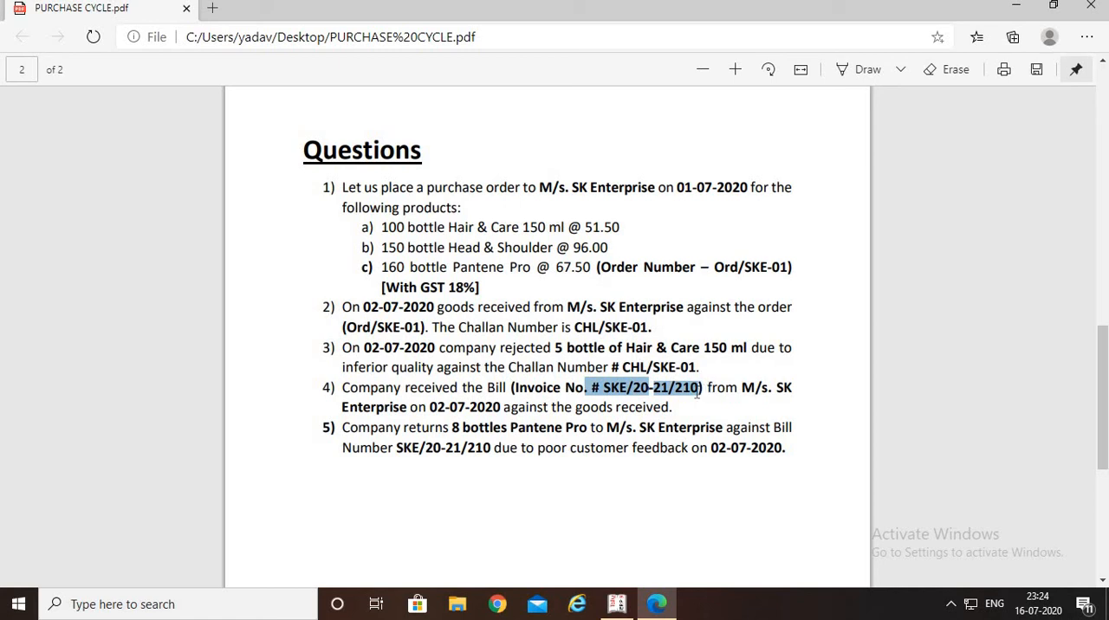
pyautogui.hotkey('alt', 'Tab')
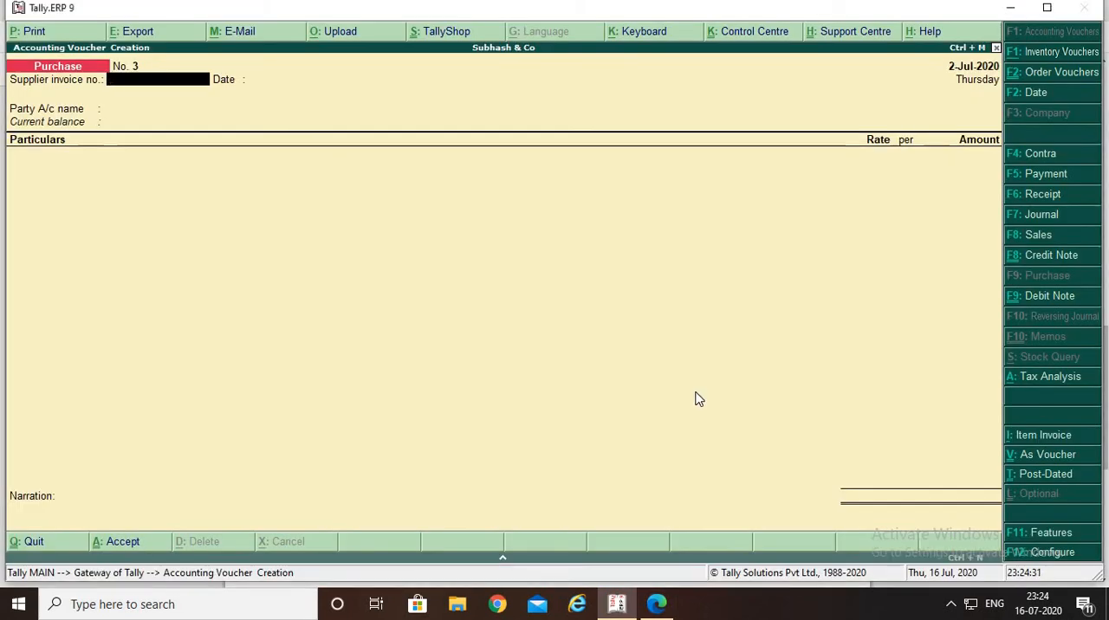
pyautogui.hotkey('ctrl', 'alt', 'v')
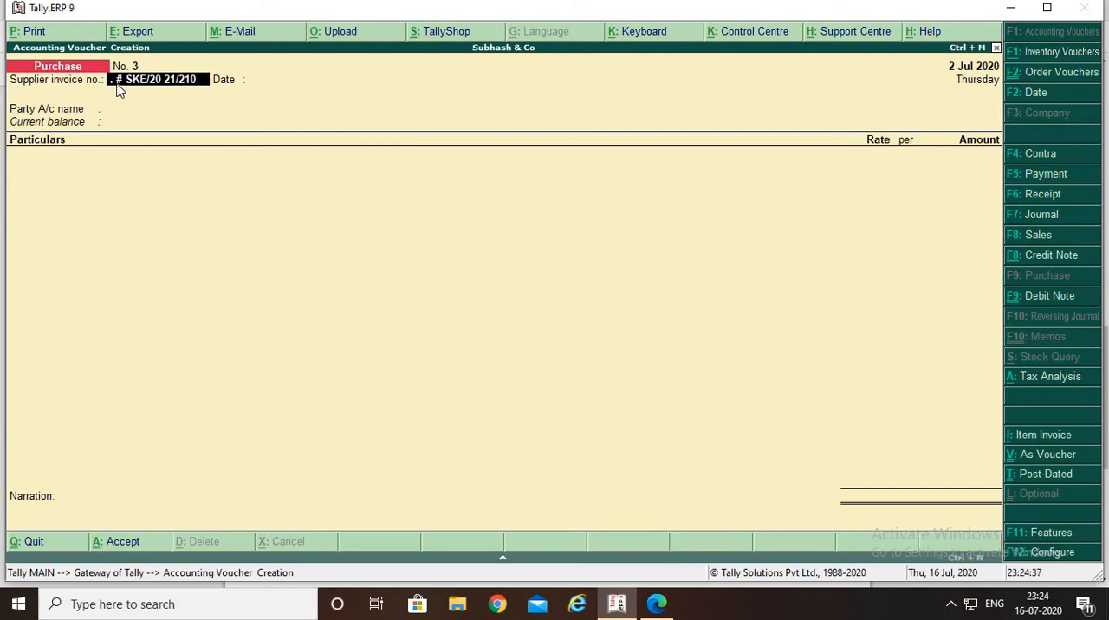
pyautogui.press('BackSpace')
pyautogui.press('BackSpace')
pyautogui.press('BackSpace')
pyautogui.press('BackSpace')
pyautogui.press('BackSpace')
pyautogui.press('BackSpace')
pyautogui.press('BackSpace')
pyautogui.press('BackSpace')
pyautogui.press('BackSpace')
pyautogui.press('BackSpace')
pyautogui.press('BackSpace')
pyautogui.press('BackSpace')
pyautogui.press('BackSpace')
pyautogui.press('BackSpace')
pyautogui.press('BackSpace')
# Copy SKE/20-21/210 from question 4 of the PDF as the supplier invoice number and accept 2-Jul-2020 as the invoice date
pyautogui.hotkey('alt', 'Tab')
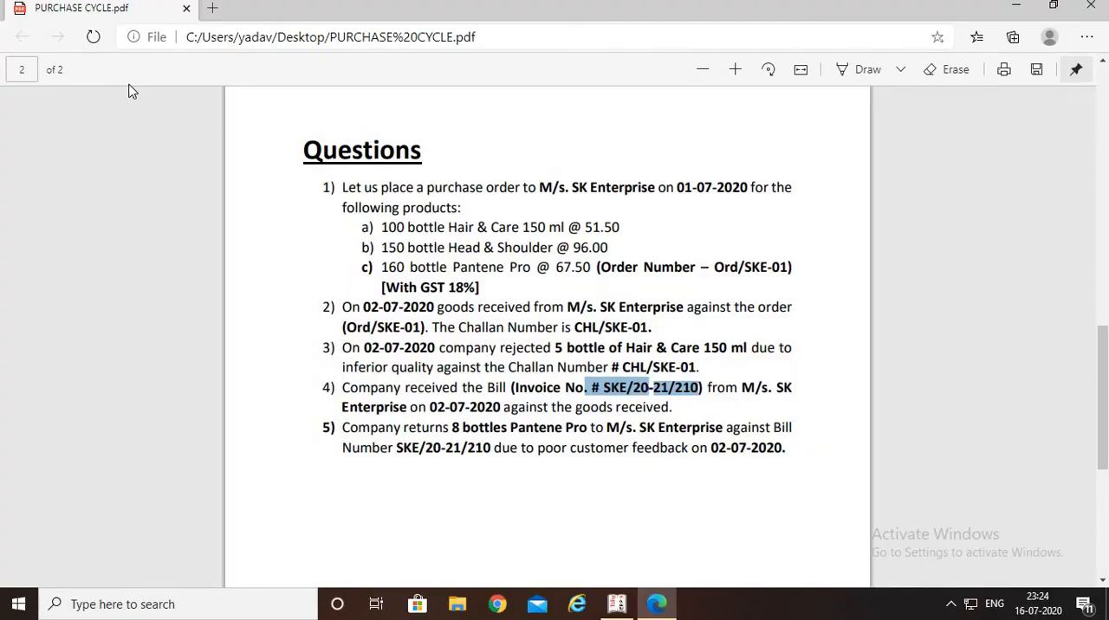
pyautogui.click(503, 354)
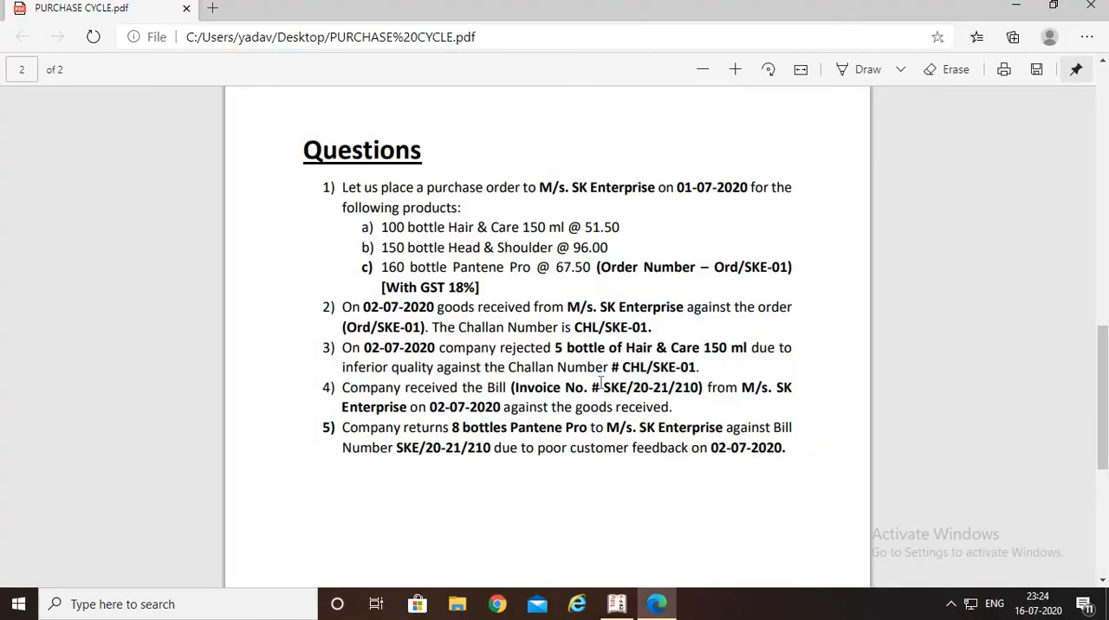
pyautogui.moveTo(604, 388); pyautogui.dragTo(699, 388)
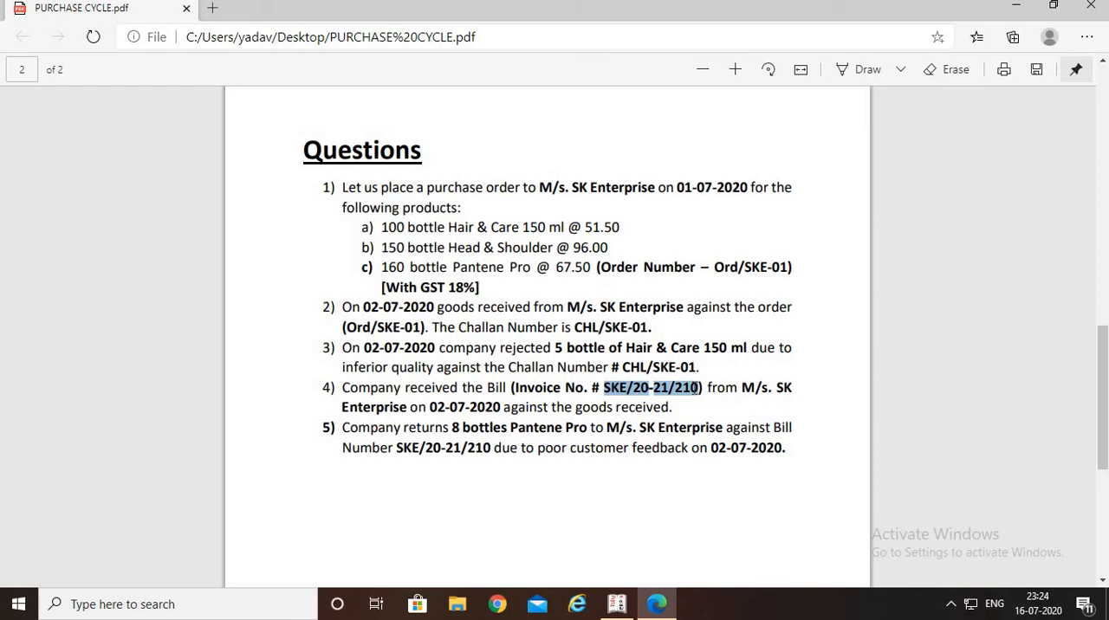
pyautogui.hotkey('alt', 'Tab')
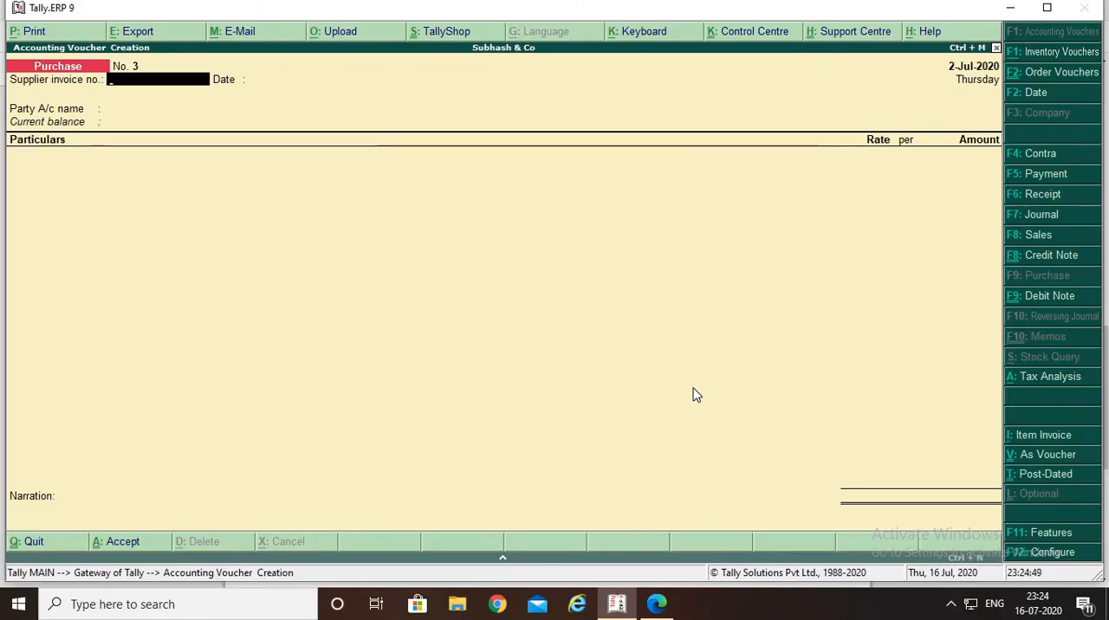
pyautogui.hotkey('ctrl', 'alt', 'v')
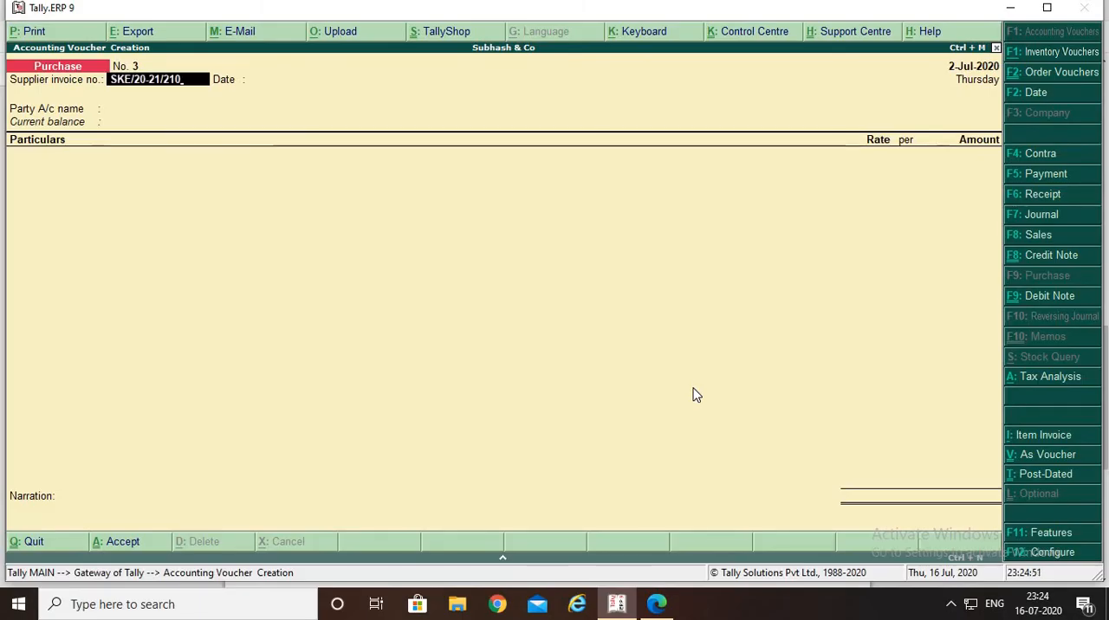
pyautogui.press('Return')
pyautogui.hotkey('alt', 'Tab')
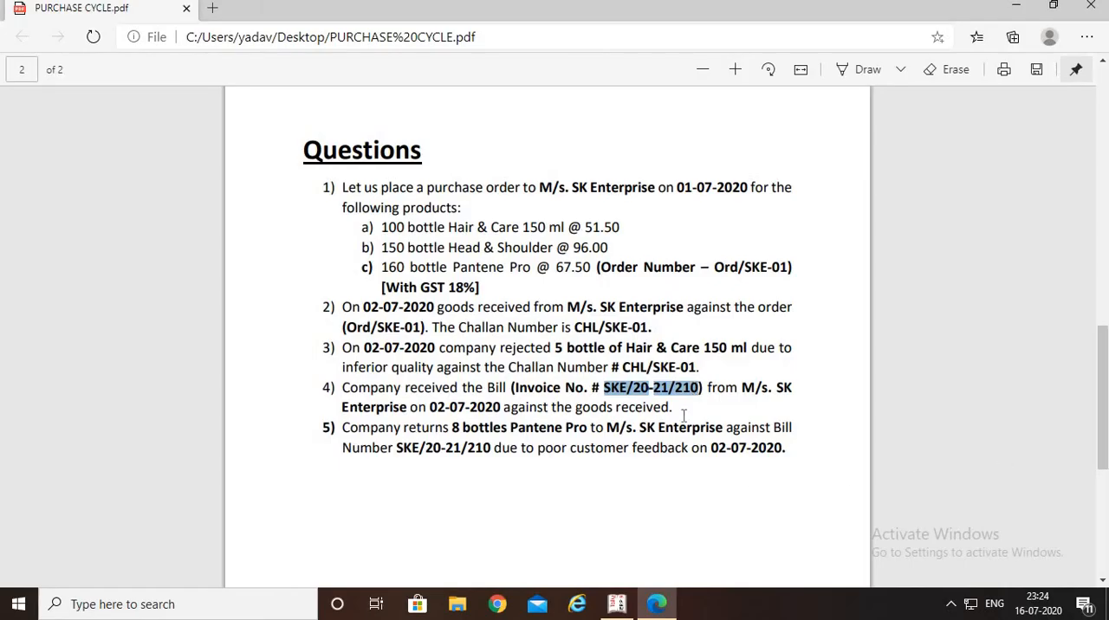
pyautogui.hotkey('alt', 'Tab')
pyautogui.press('Return')
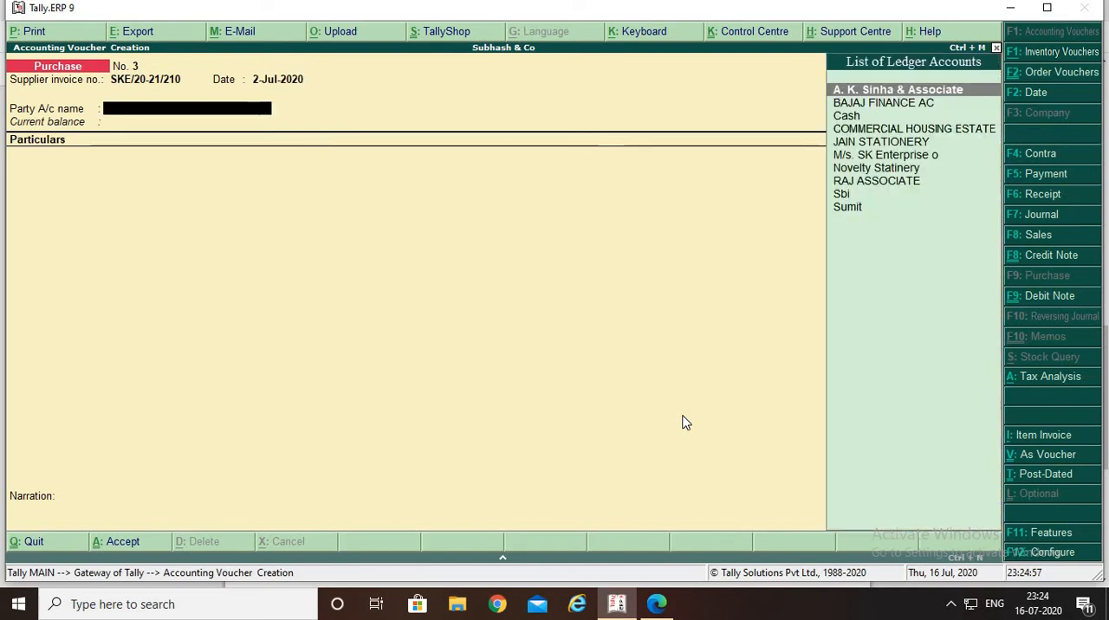
# Choose M/s. SK Enterprise o as the party account of the Purchase voucher
pyautogui.press('Down')
pyautogui.press('Down')
pyautogui.press('Down')
pyautogui.press('Down')
pyautogui.press('Down')
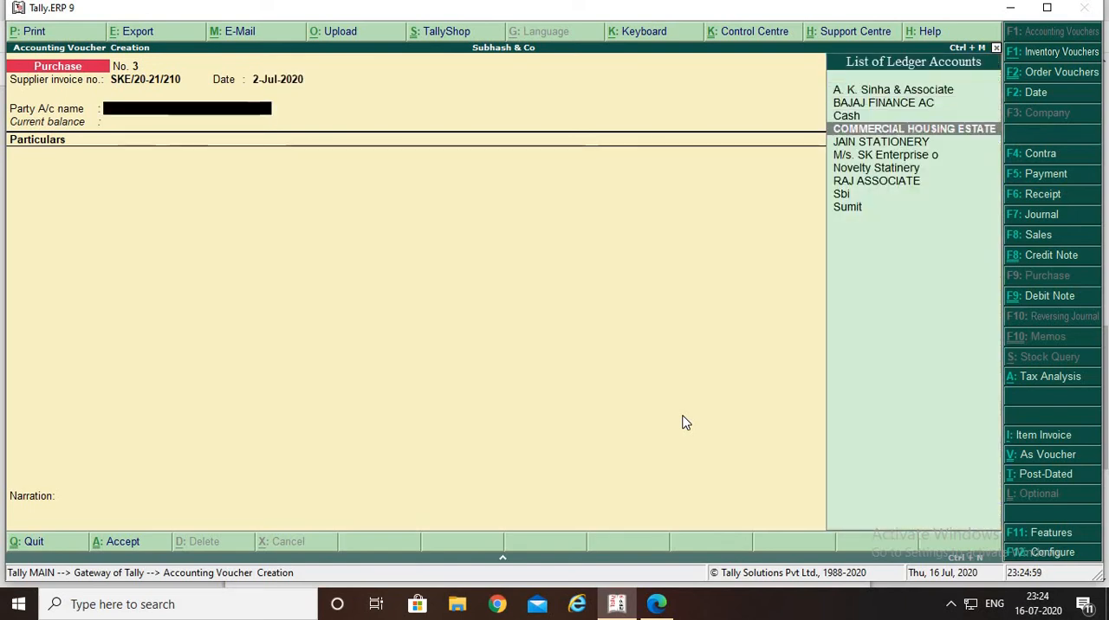
pyautogui.press('Return')
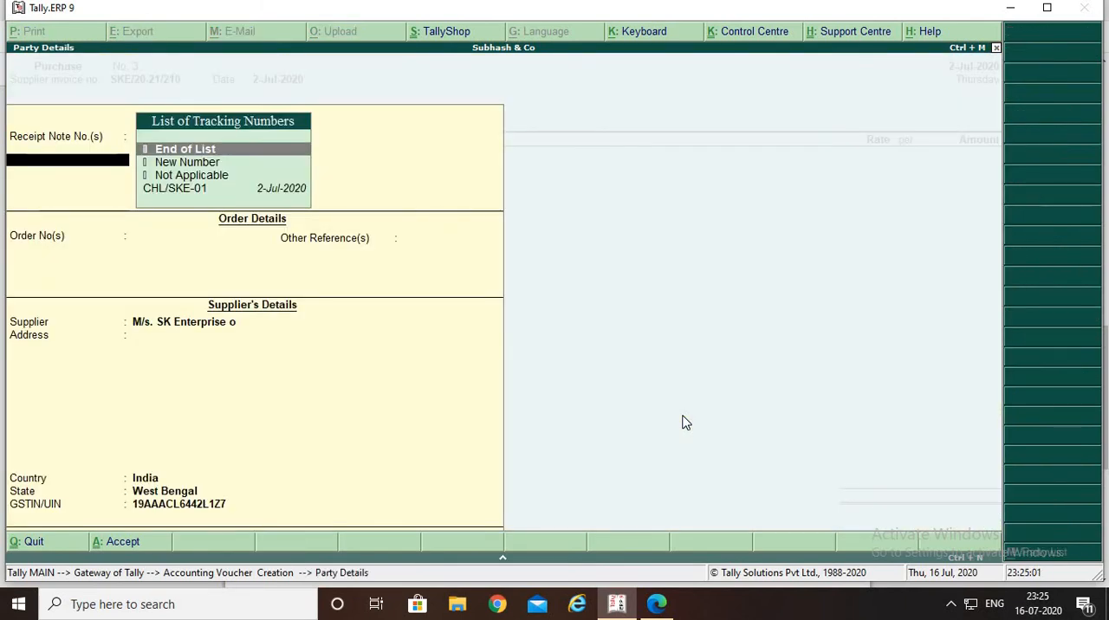
# Link the purchase to receipt note CHL/SKE-01 in the party details and end the tracking number list
pyautogui.press('Down')
pyautogui.press('Down')
pyautogui.press('Down')
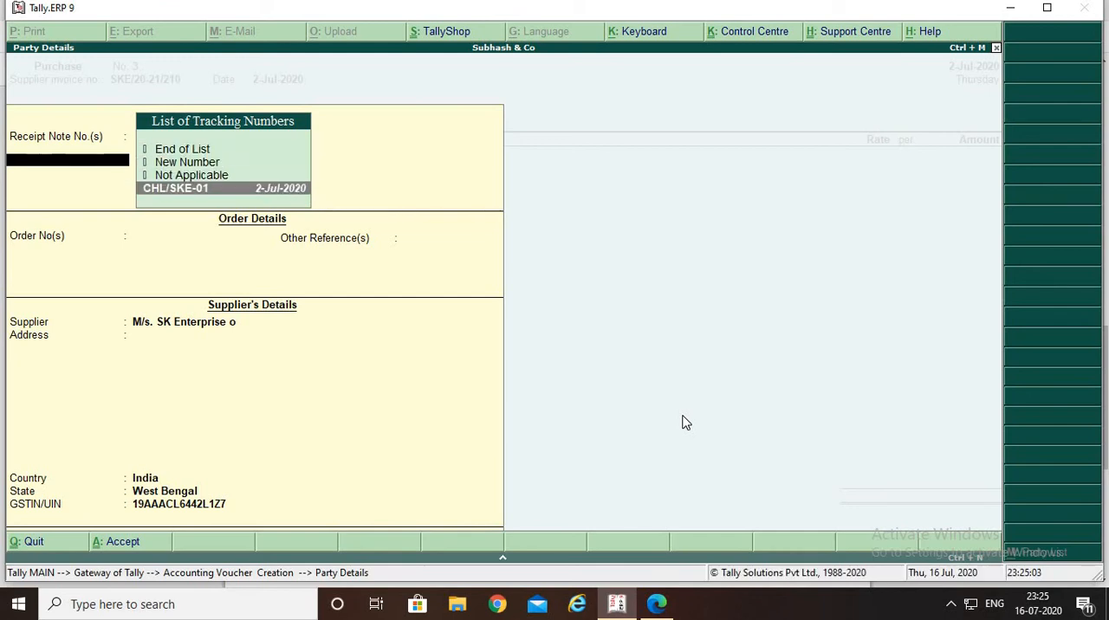
pyautogui.press('Return')
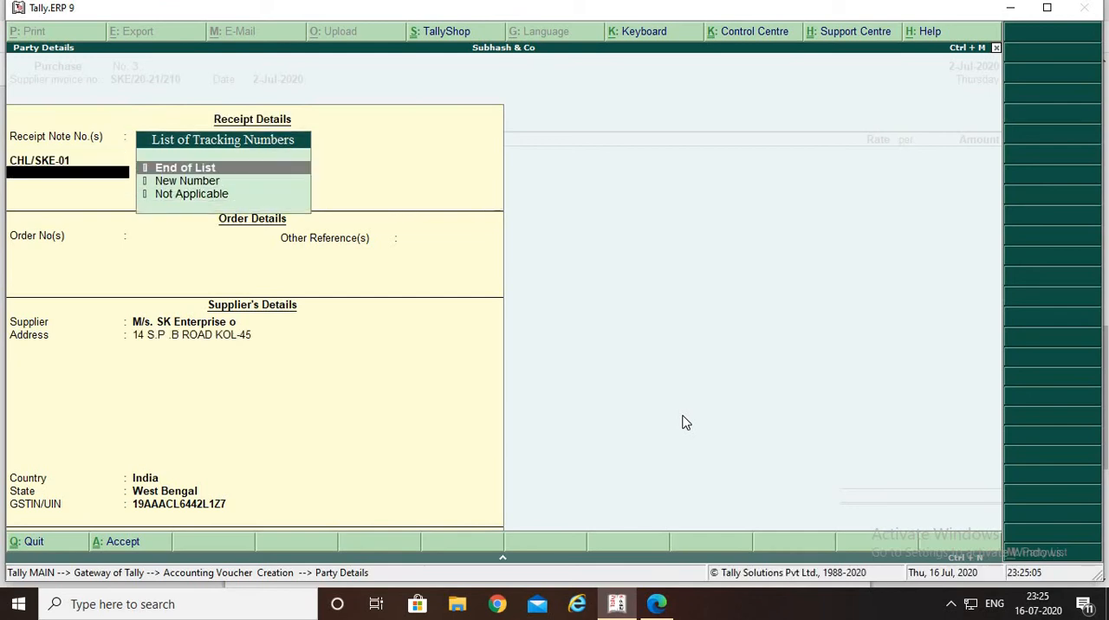
pyautogui.press('Return')
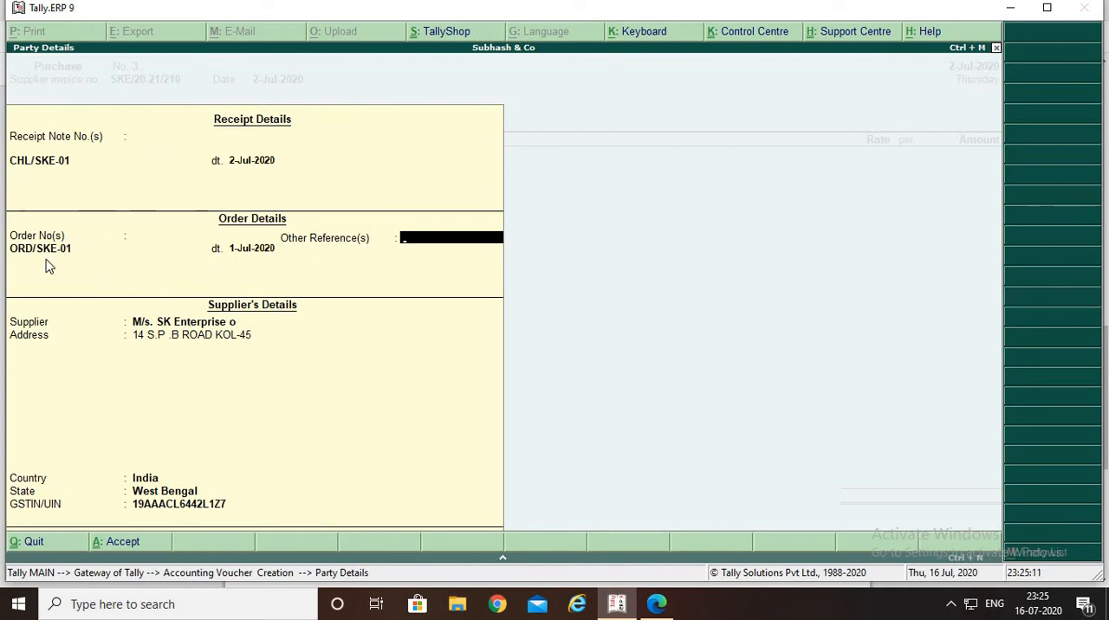
pyautogui.press('Return')
pyautogui.press('Return')
pyautogui.press('Return')
pyautogui.press('Return')
pyautogui.press('Return')
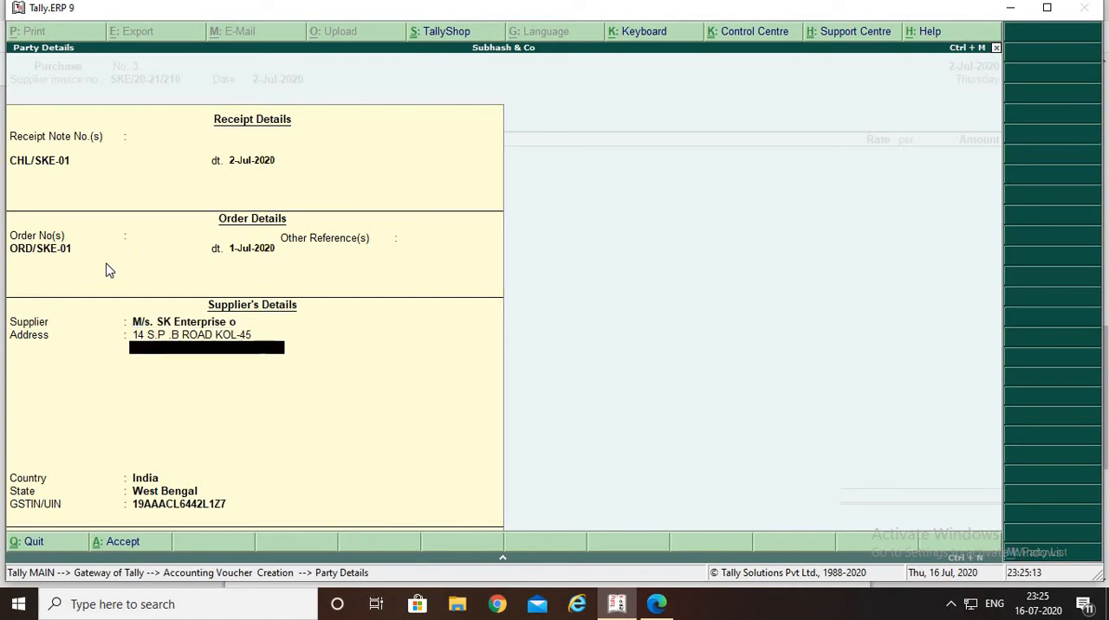
pyautogui.press('Return')
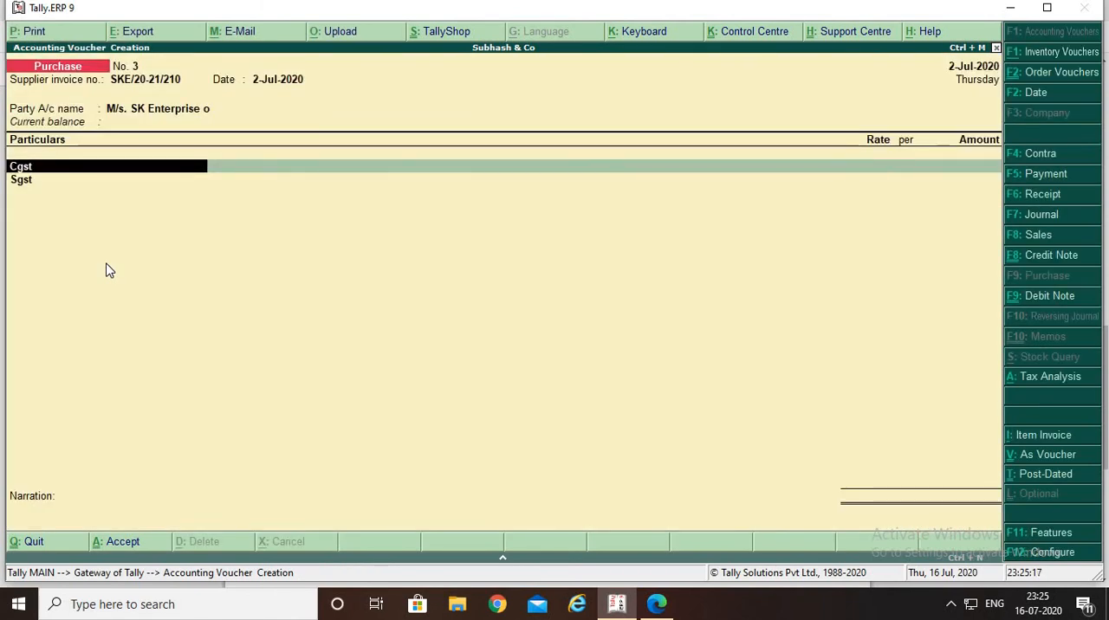
pyautogui.press('space')
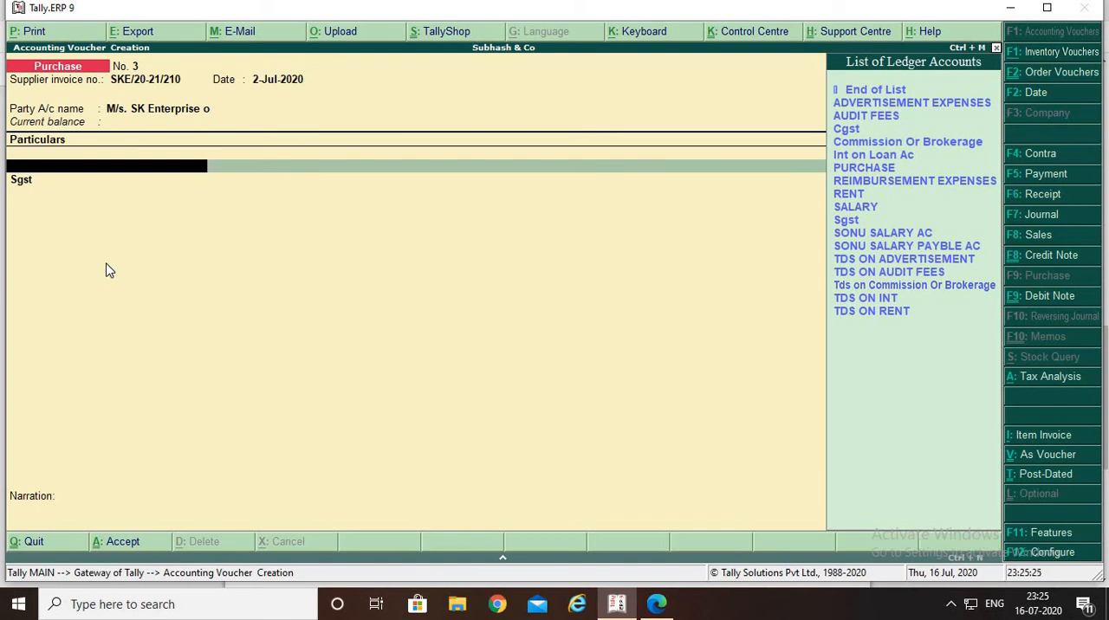
pyautogui.press('Escape')
pyautogui.press('y')
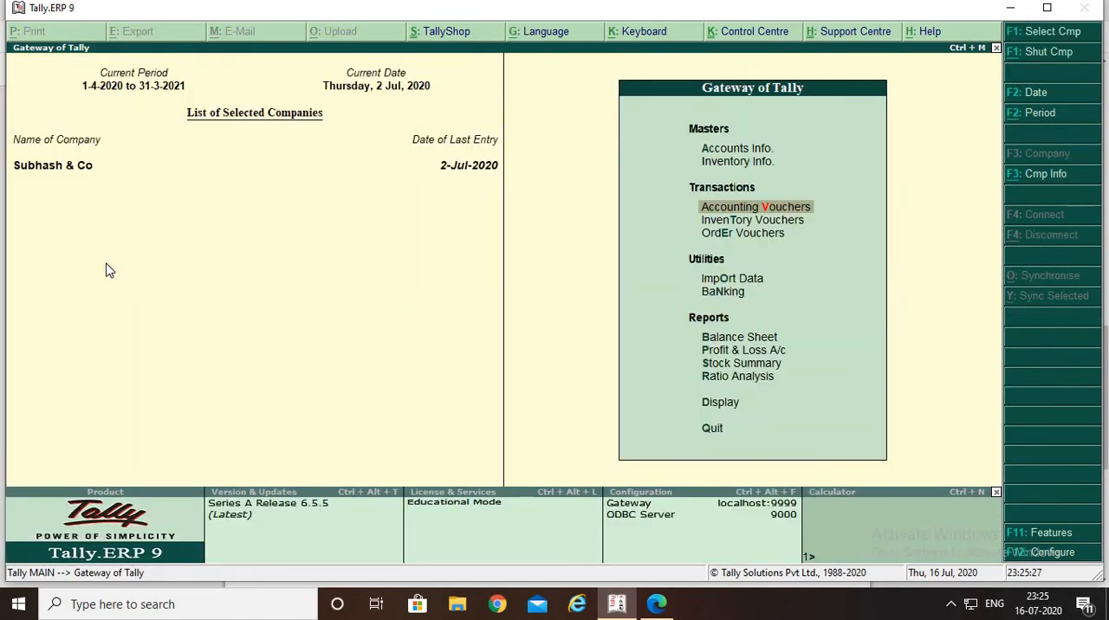
pyautogui.press('Return')
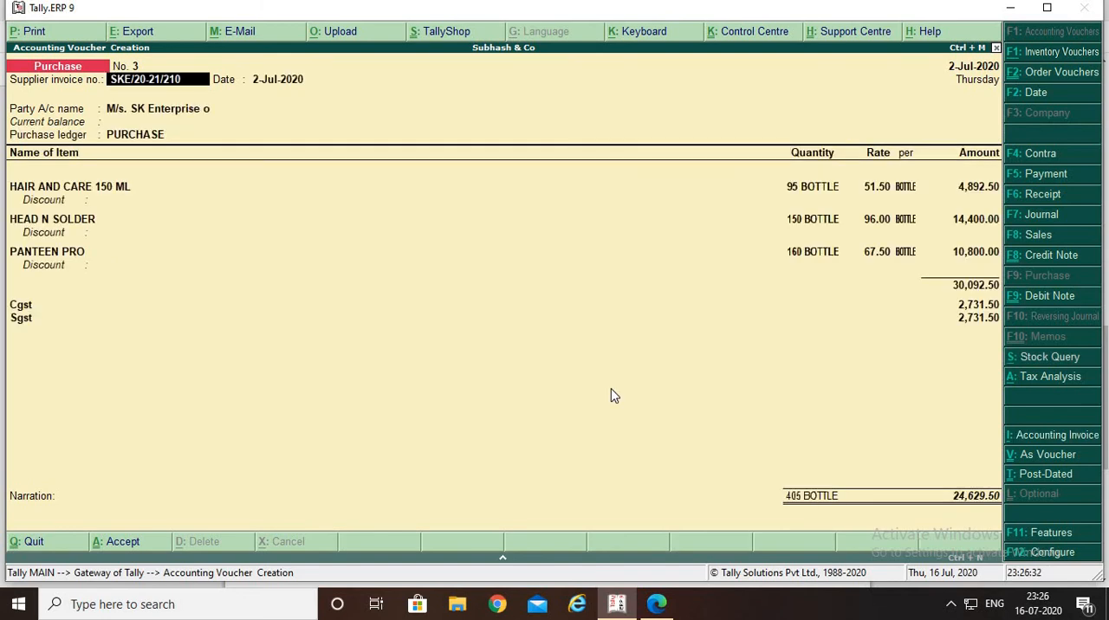
pyautogui.press('Return')
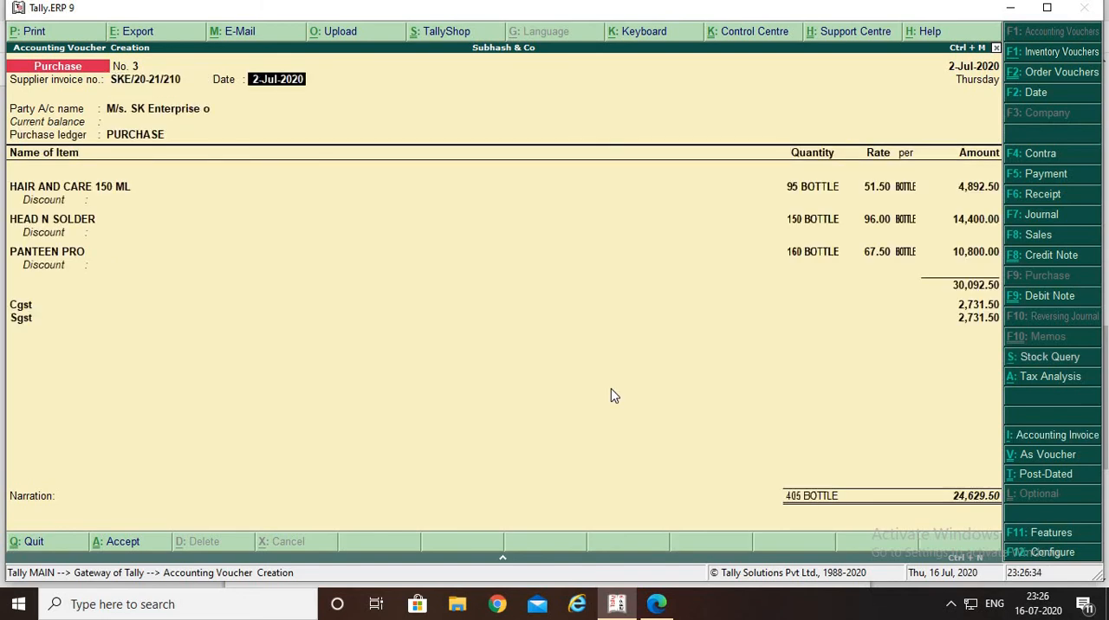
pyautogui.press('BackSpace')
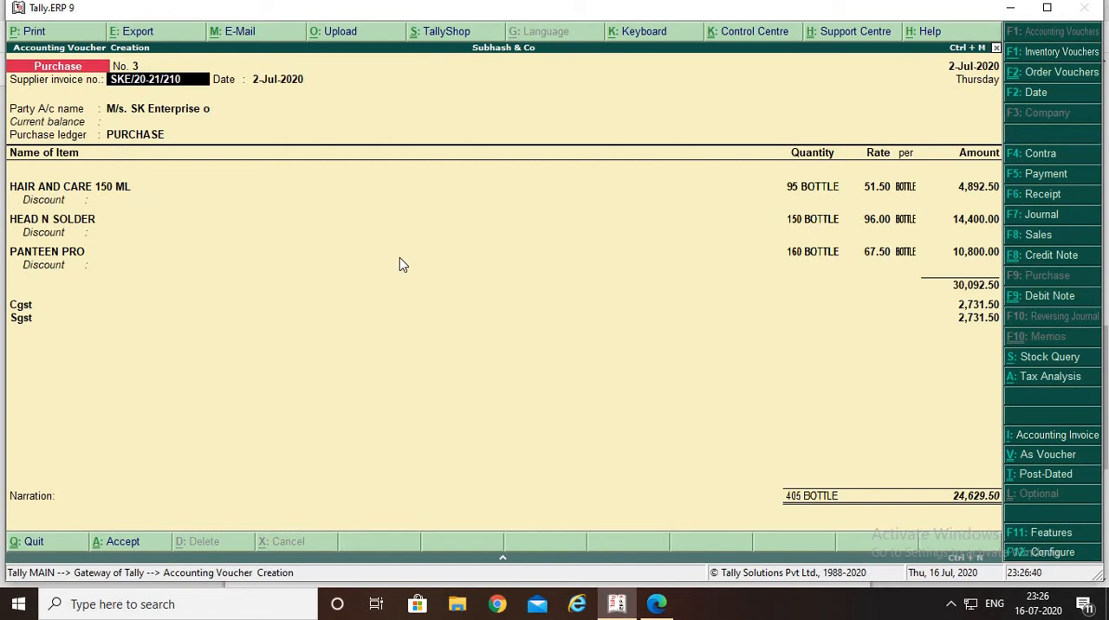
pyautogui.press('Escape')
pyautogui.press('Return')
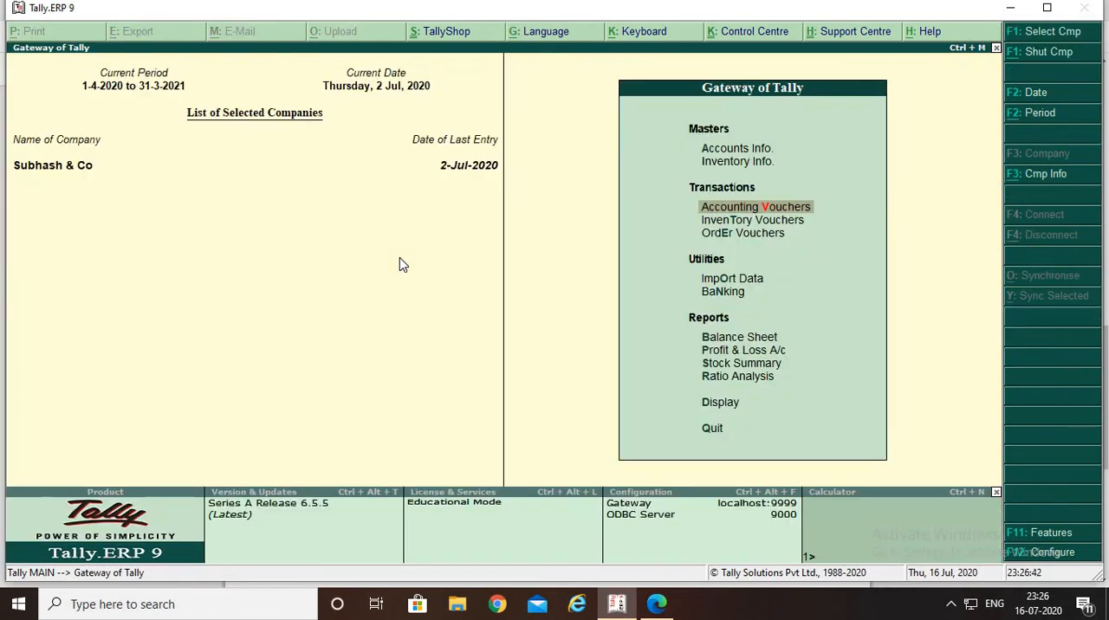
# Start a fresh Purchase voucher with supplier invoice number SKE/20-21/210, copied from question 4 of the PDF, dated 2-Jul-2020
pyautogui.press('Return')
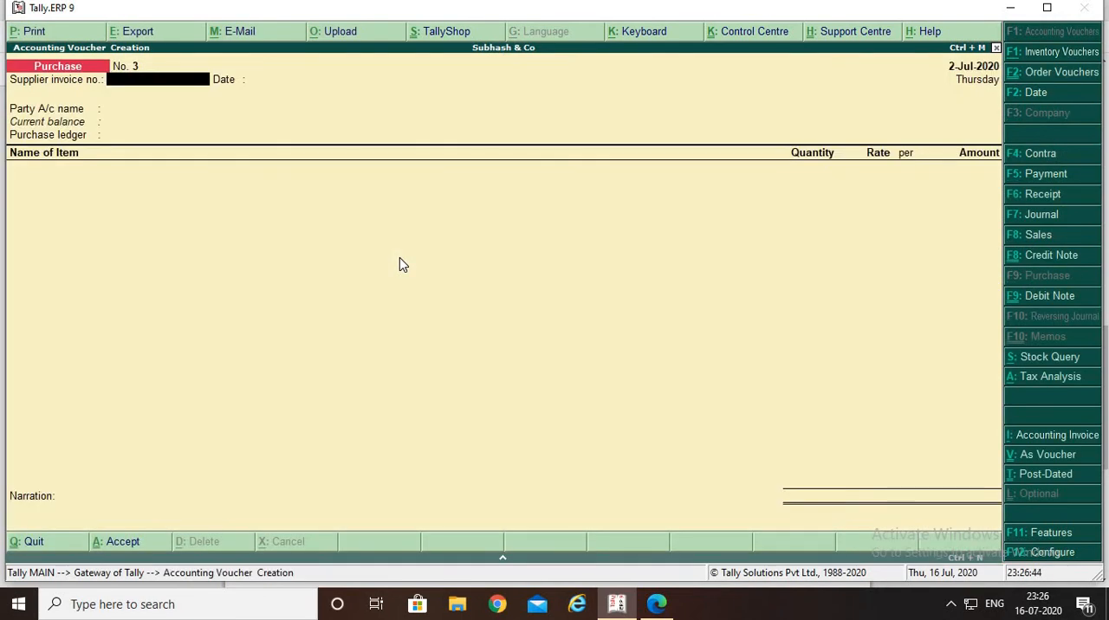
pyautogui.hotkey('alt', 'Tab')
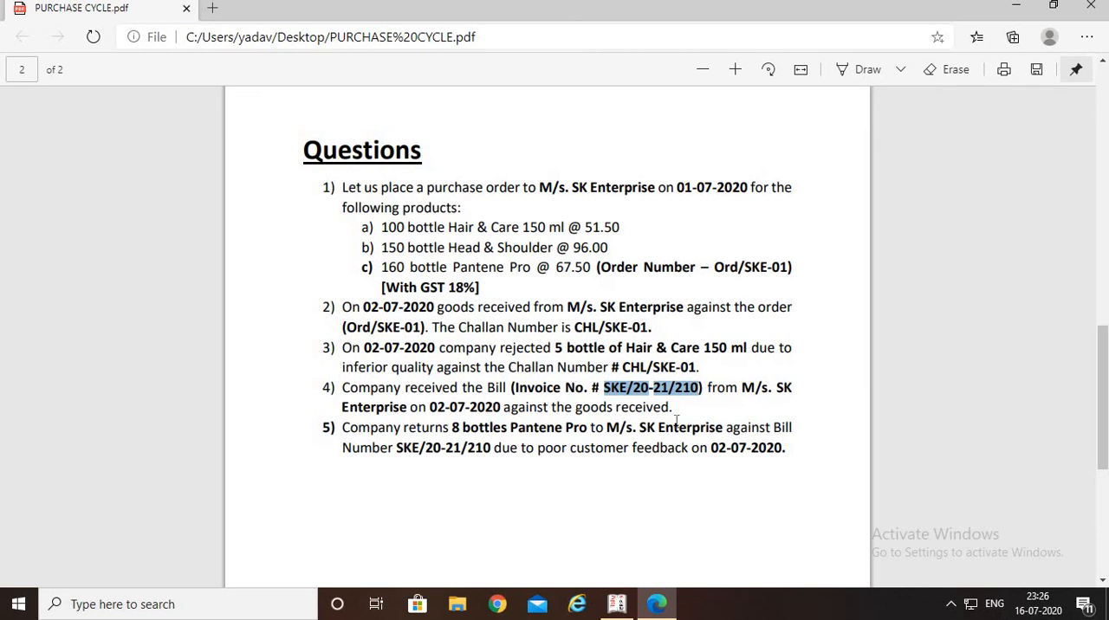
pyautogui.hotkey('alt', 'Tab')
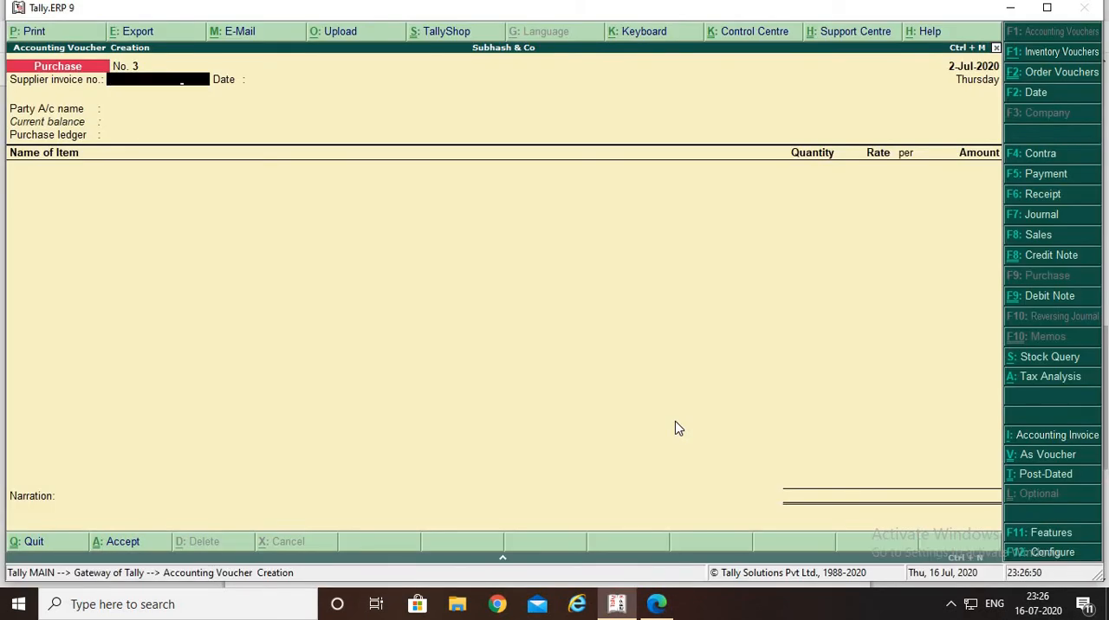
pyautogui.hotkey('ctrl', 'alt', 'v')
pyautogui.press('Return')
pyautogui.press('Return')
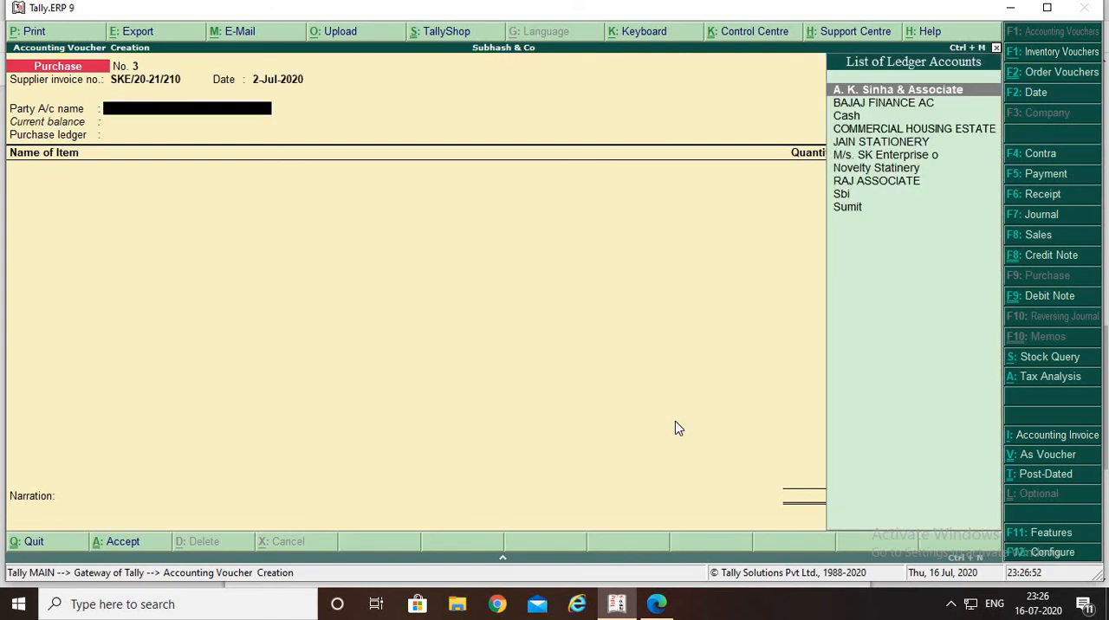
# Choose M/s. SK Enterprise o as the party account and link the purchase to receipt note CHL/SKE-01
pyautogui.press('Down')
pyautogui.press('Down')
pyautogui.press('Down')
pyautogui.press('Down')
pyautogui.press('Down')
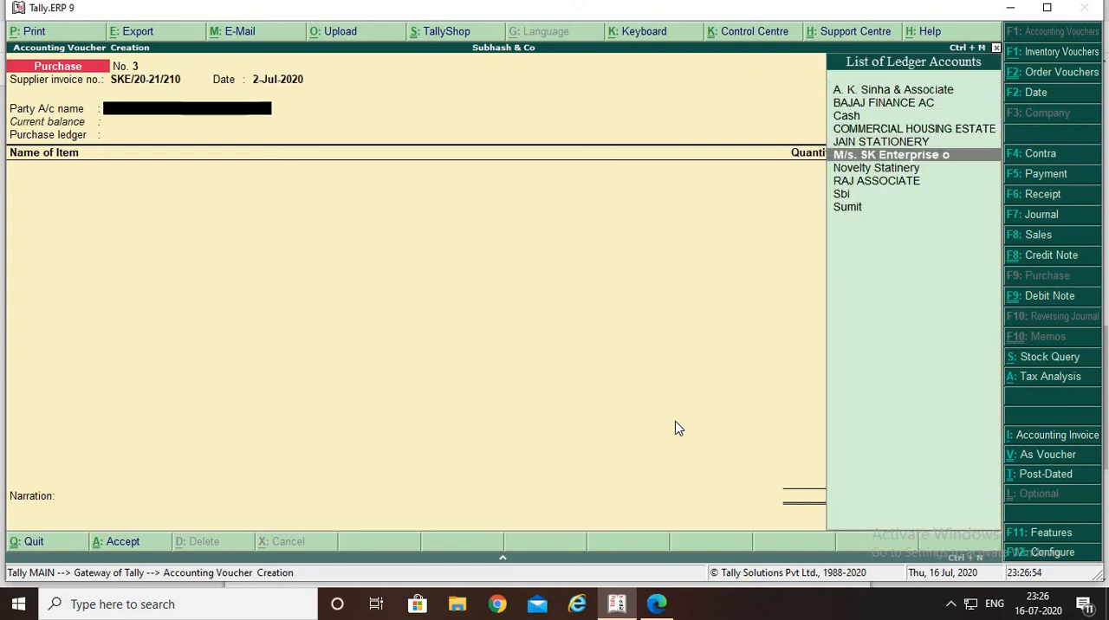
pyautogui.press('Return')
pyautogui.press('Down')
pyautogui.press('Down')
pyautogui.press('Down')
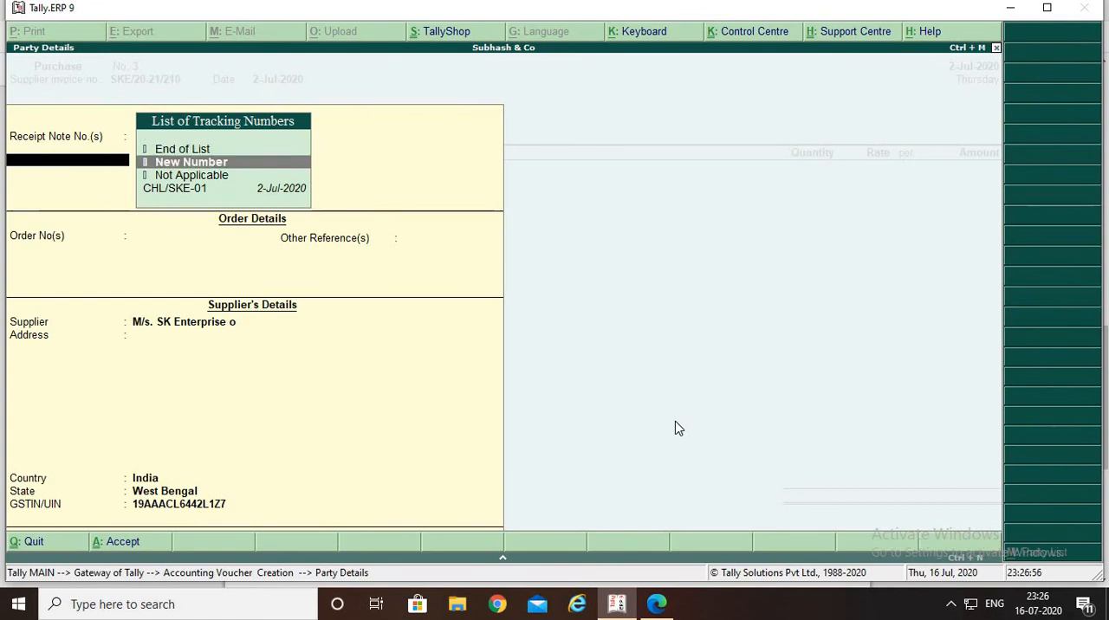
pyautogui.press('Return')
# Accept the remaining order and supplier details and keep PURCHASE as the purchase ledger
pyautogui.press('Return')
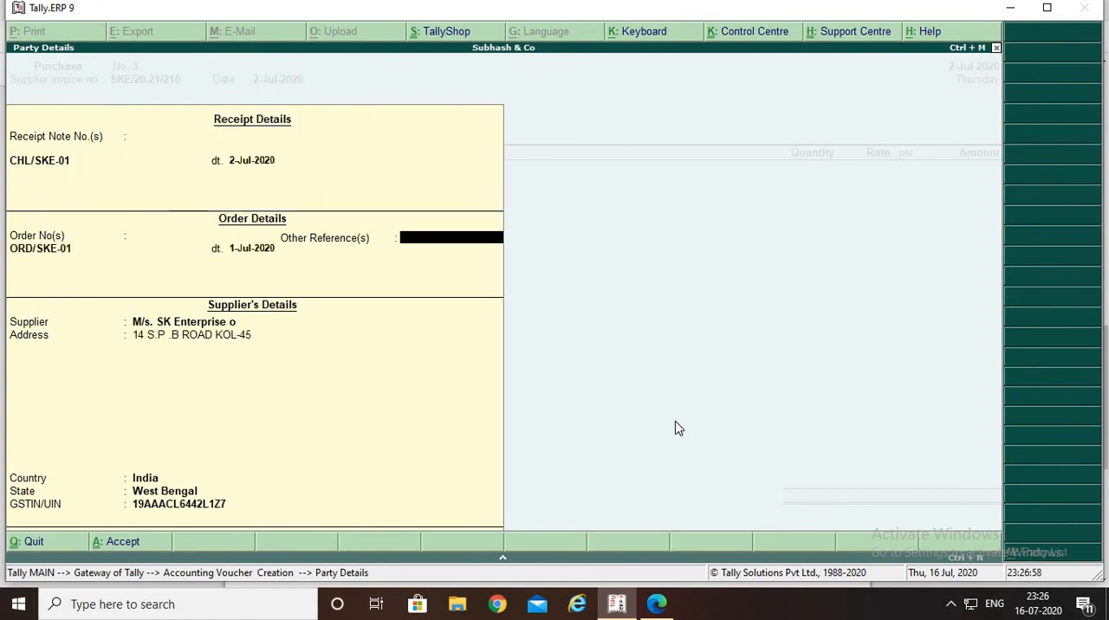
pyautogui.press('Return')
pyautogui.press('Return')
pyautogui.press('Return')
pyautogui.press('Return')
pyautogui.press('Return')
pyautogui.press('Return')
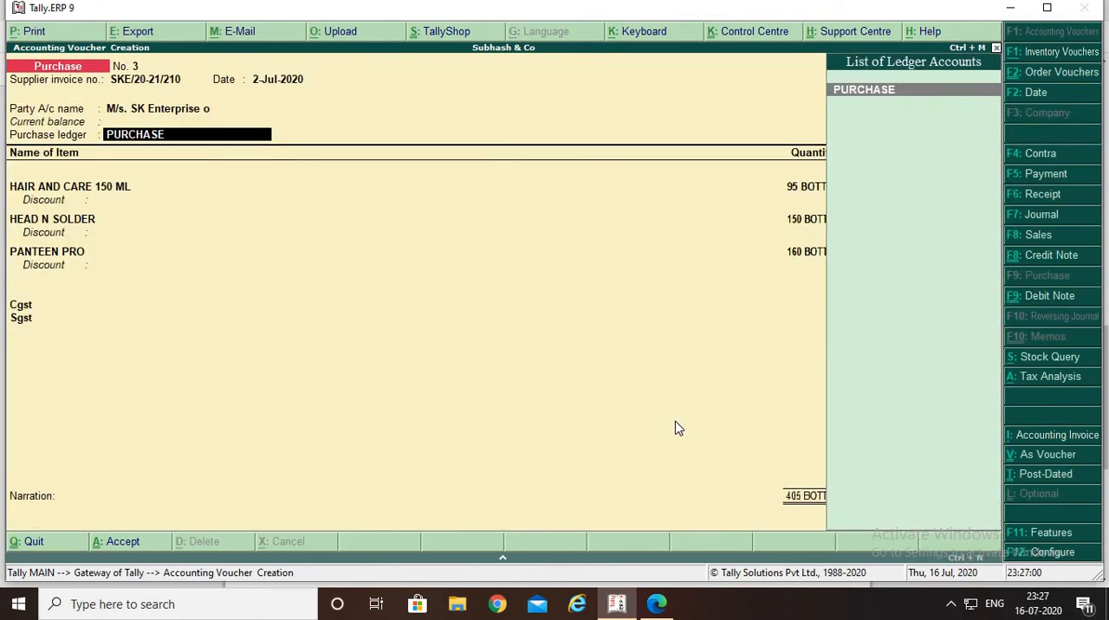
pyautogui.press('Return')
pyautogui.press('Return')
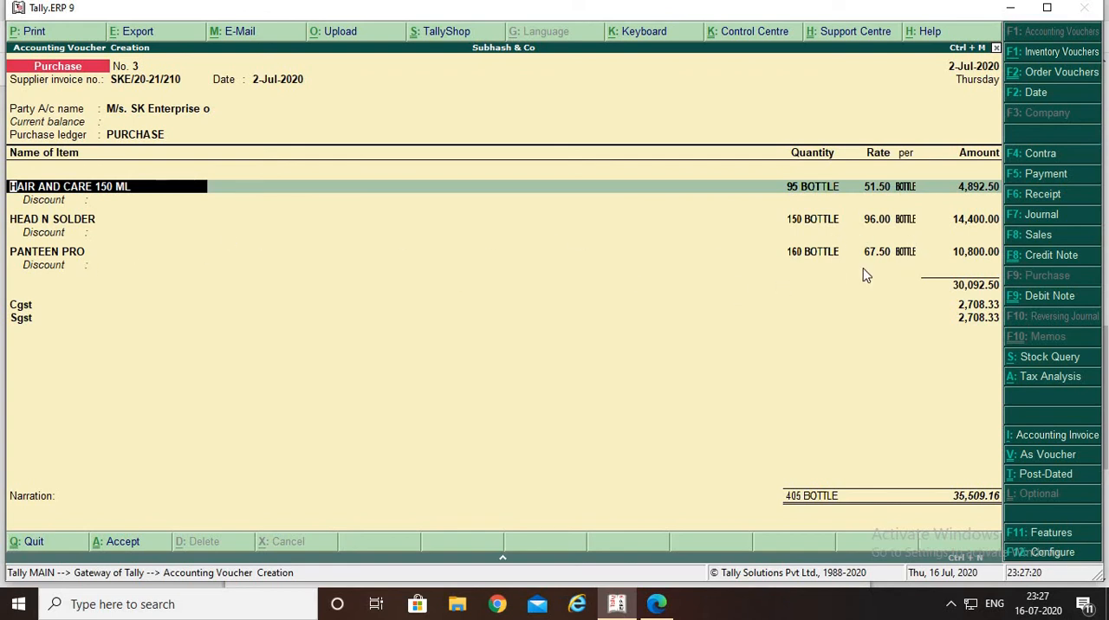
# Accept the HAIR AND CARE 150 ML allocation of 95 bottles at 51.50 against CHL/SKE-01, without a discount
pyautogui.press('Return')
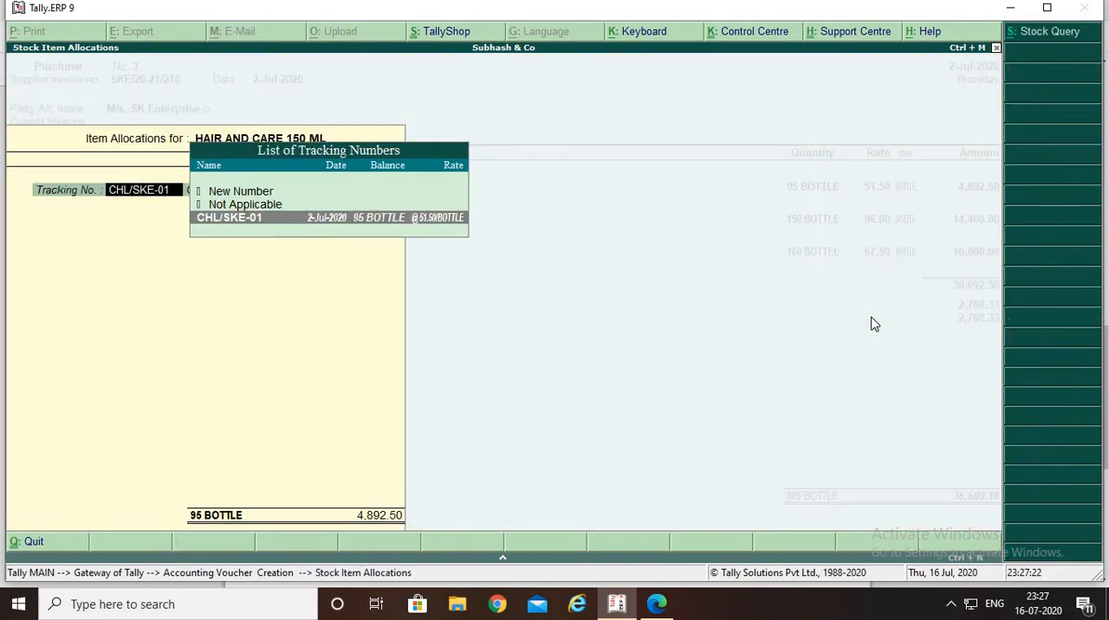
pyautogui.press('Return')
pyautogui.press('Return')
pyautogui.press('Return')
pyautogui.press('Return')
pyautogui.press('Return')
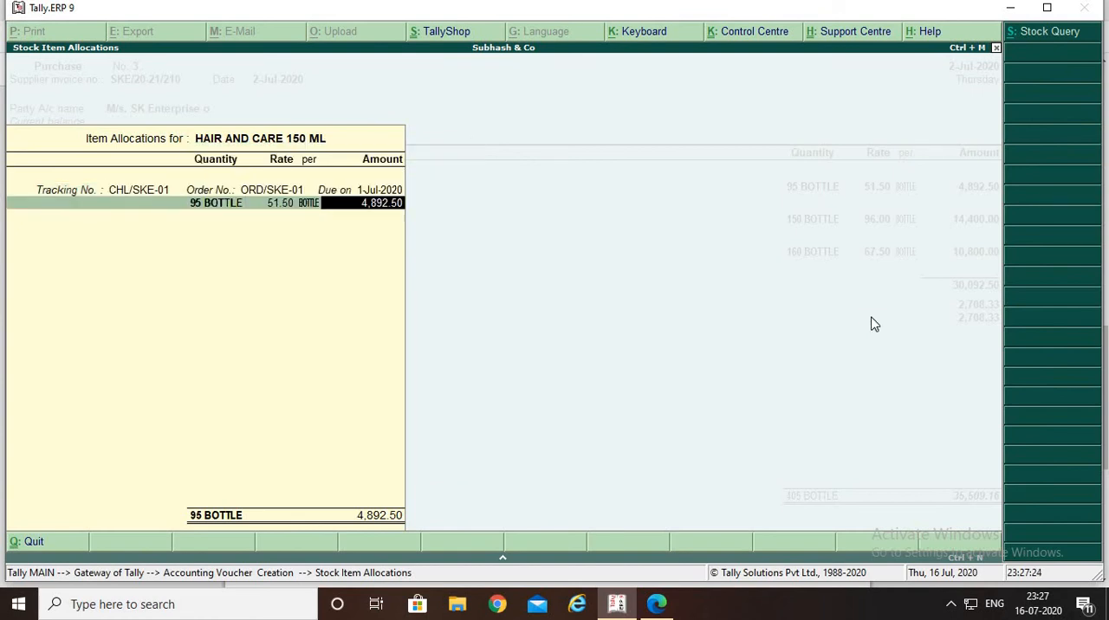
# Accept the HEAD N SOLDER allocation of 150 bottles at 96.00 against CHL/SKE-01, without a discount
pyautogui.press('Return')
pyautogui.press('Return')
pyautogui.press('Return')
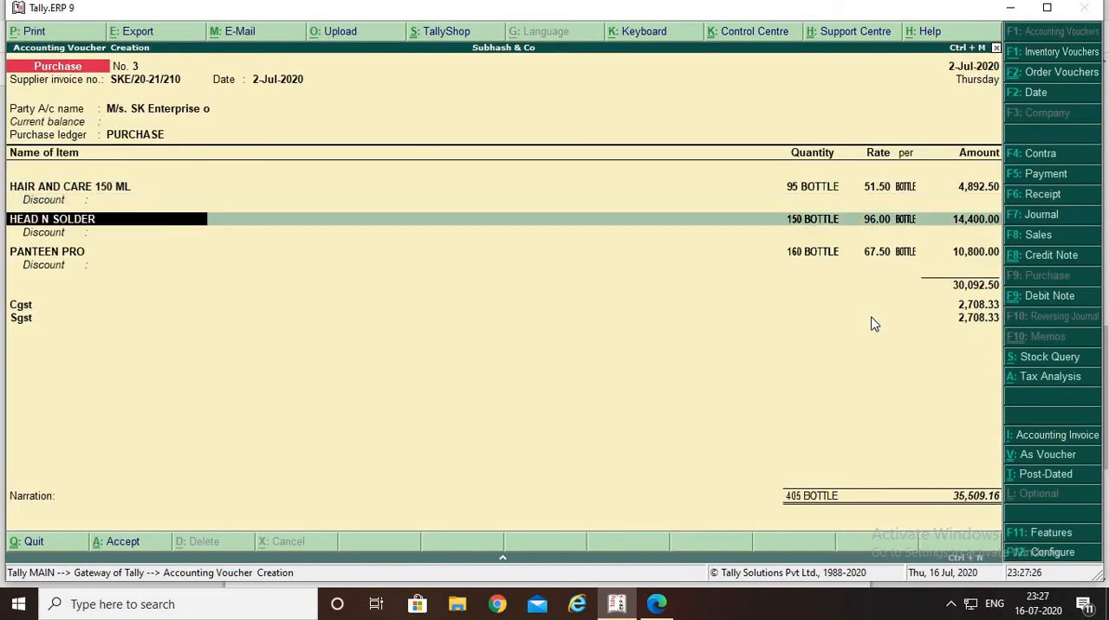
pyautogui.press('Return')
pyautogui.press('Return')
pyautogui.press('Return')
pyautogui.press('Return')
pyautogui.press('Return')
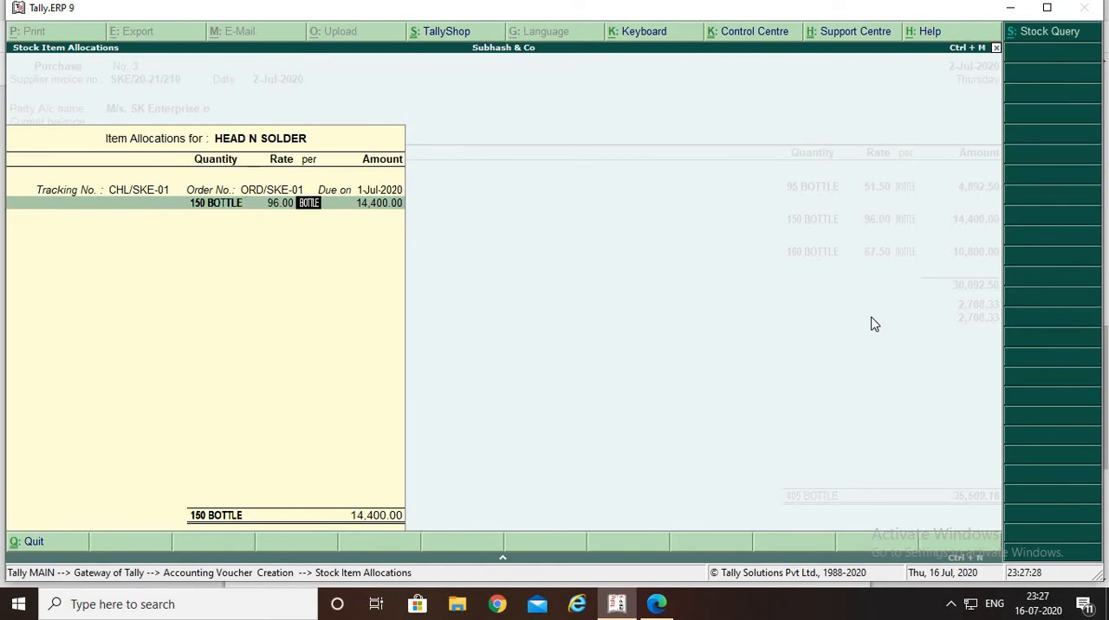
pyautogui.press('Return')
pyautogui.press('Return')
pyautogui.press('Return')
pyautogui.press('Return')
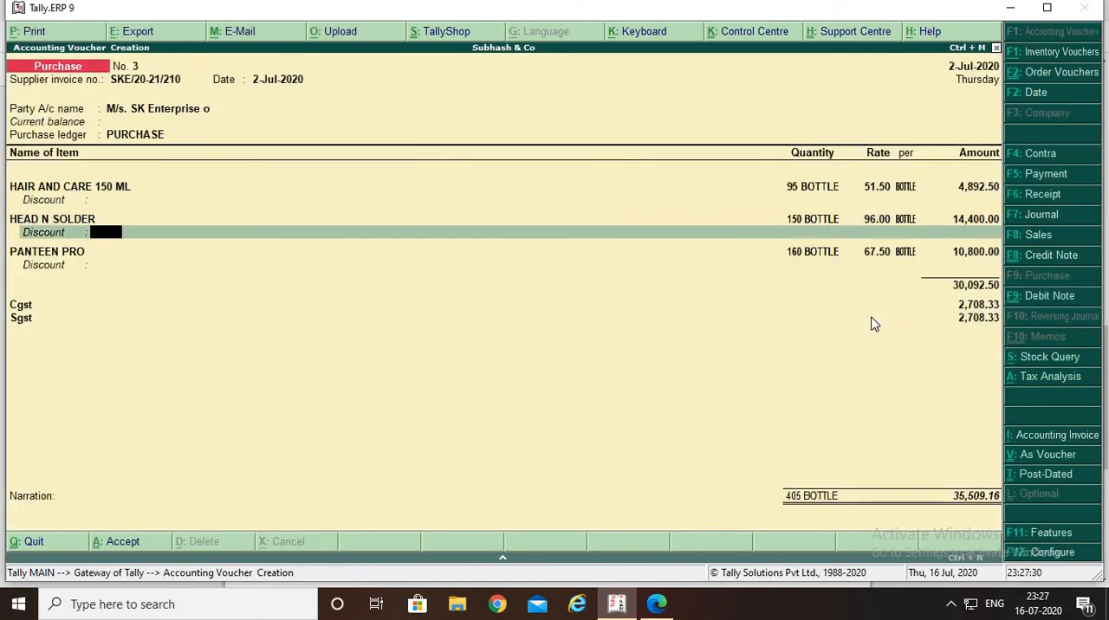
# Accept the PANTEEN PRO allocation of 160 bottles at 67.50 against CHL/SKE-01, without a discount
pyautogui.press('Return')
pyautogui.press('Return')
pyautogui.press('Return')
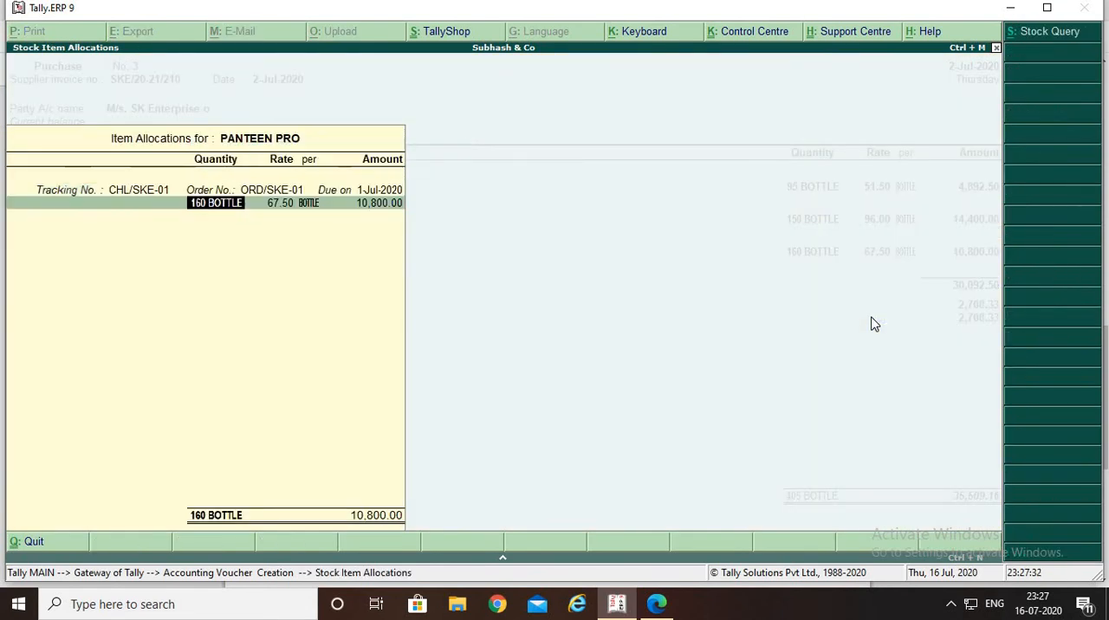
pyautogui.press('Return')
pyautogui.press('Return')
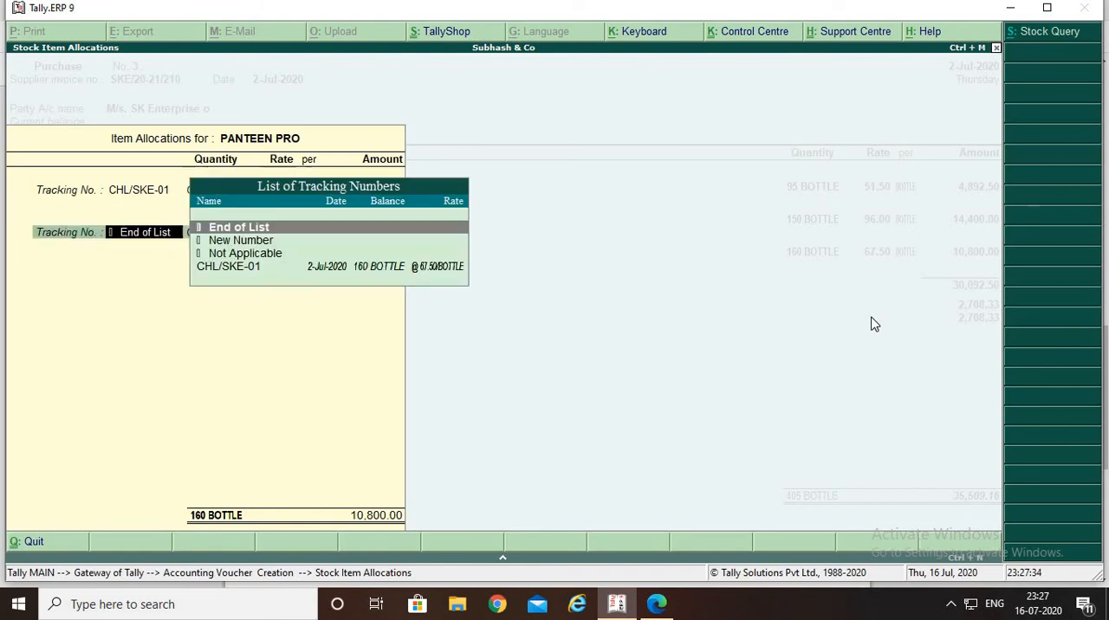
pyautogui.press('Return')
pyautogui.press('Return')
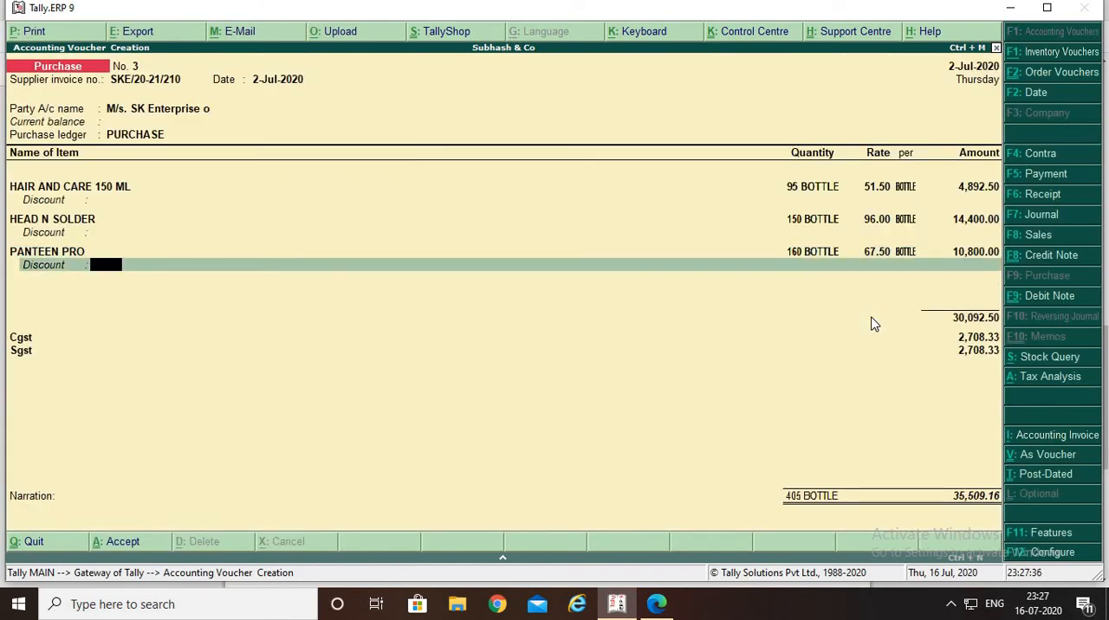
pyautogui.press('Return')
# End the item list and accept the Cgst and Sgst ledger lines of the Purchase voucher
pyautogui.press('Return')
pyautogui.press('Return')
pyautogui.press('Return')
pyautogui.press('Return')
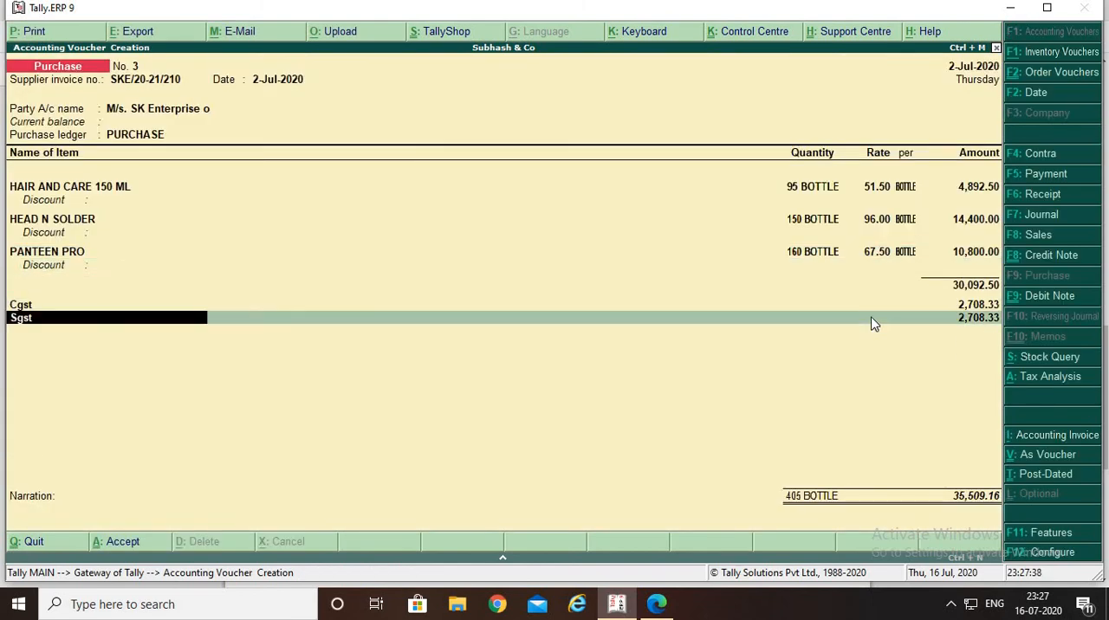
pyautogui.press('Return')
pyautogui.press('Return')
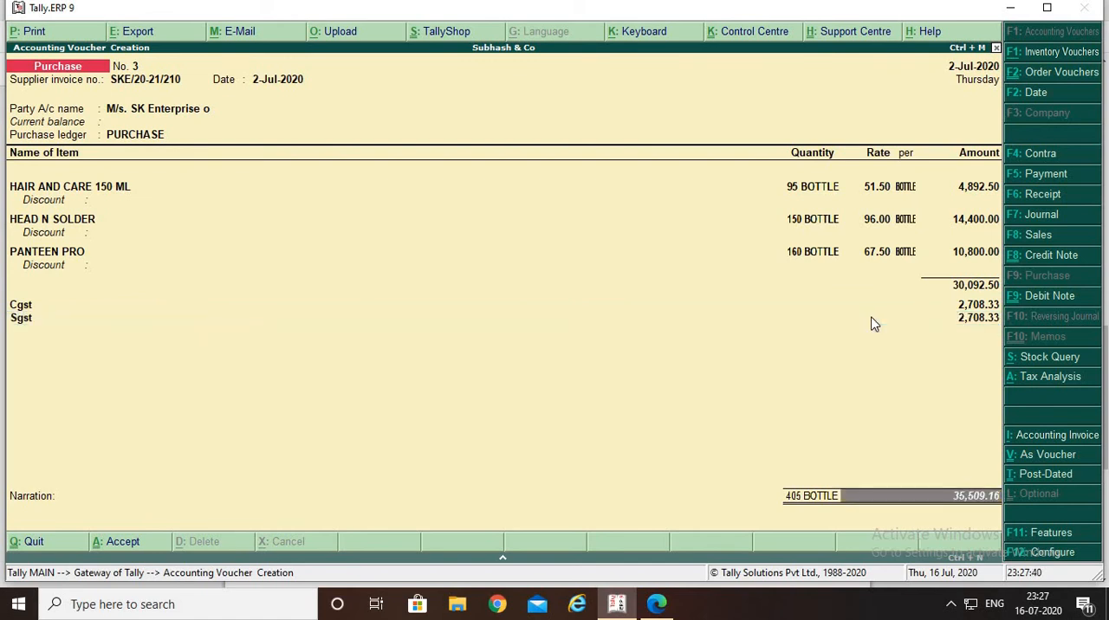
# Enter BEING INVOICE RAISE as the narration and save the Purchase voucher
pyautogui.write('BE')
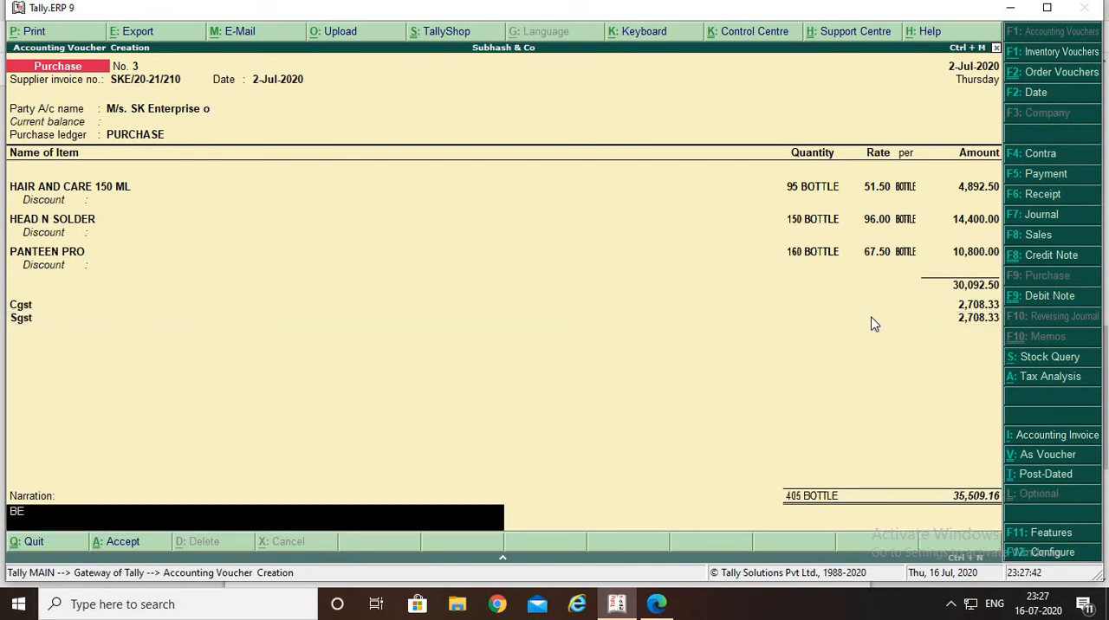
pyautogui.write('ING INVOICE RAI')
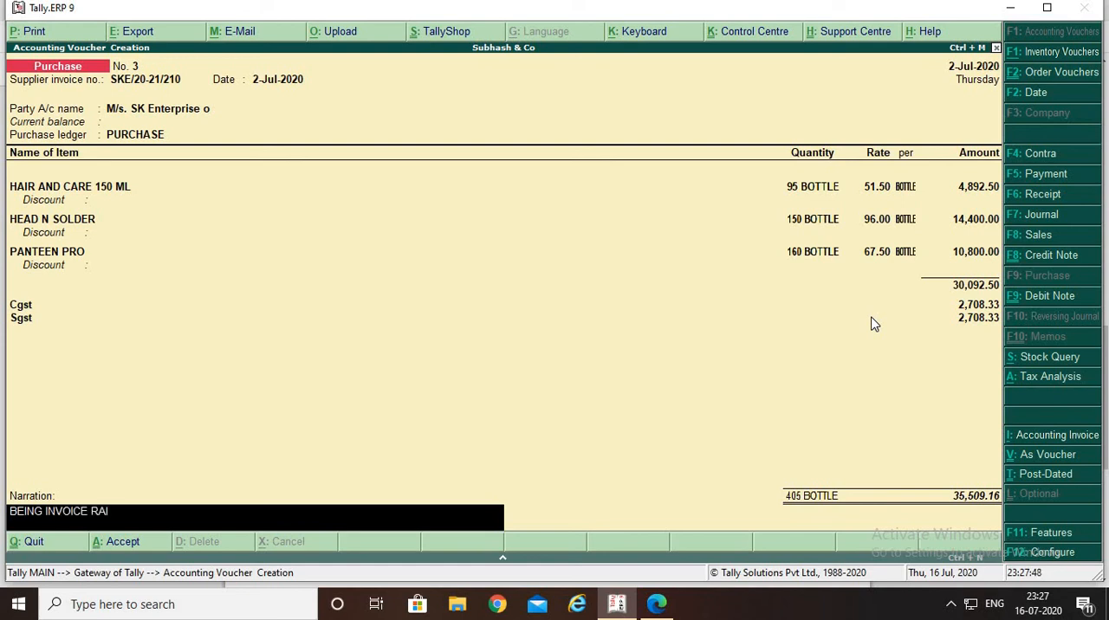
pyautogui.write('SE')
pyautogui.press('Return')
pyautogui.press('Return')
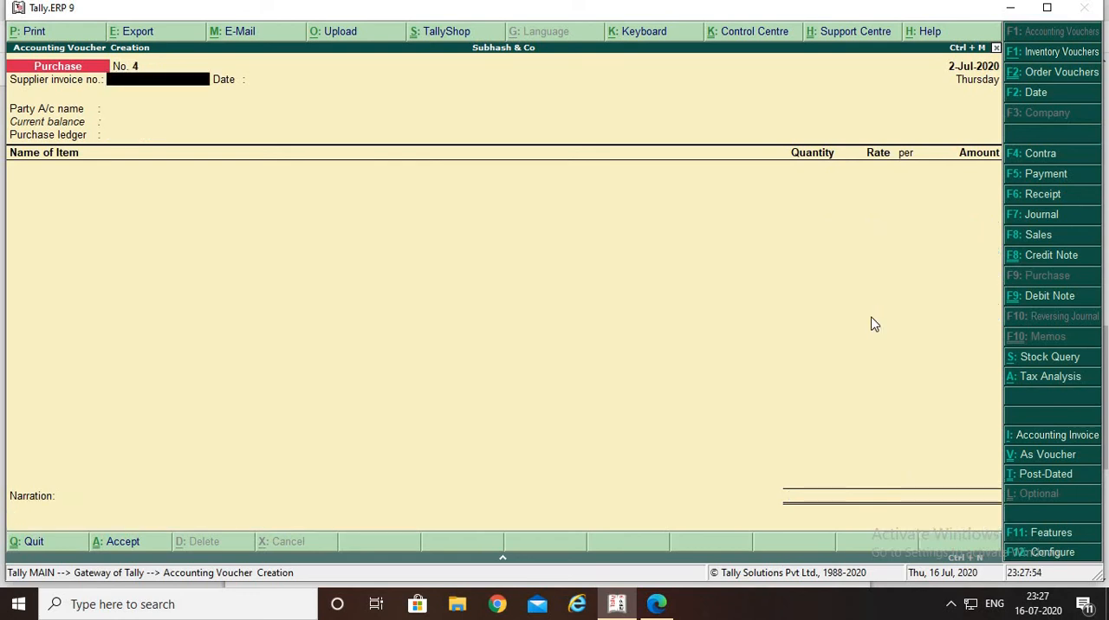
# Read question 5 in the PDF, return to Tally.ERP 9 and start a Debit Note voucher
pyautogui.hotkey('alt', 'Tab')
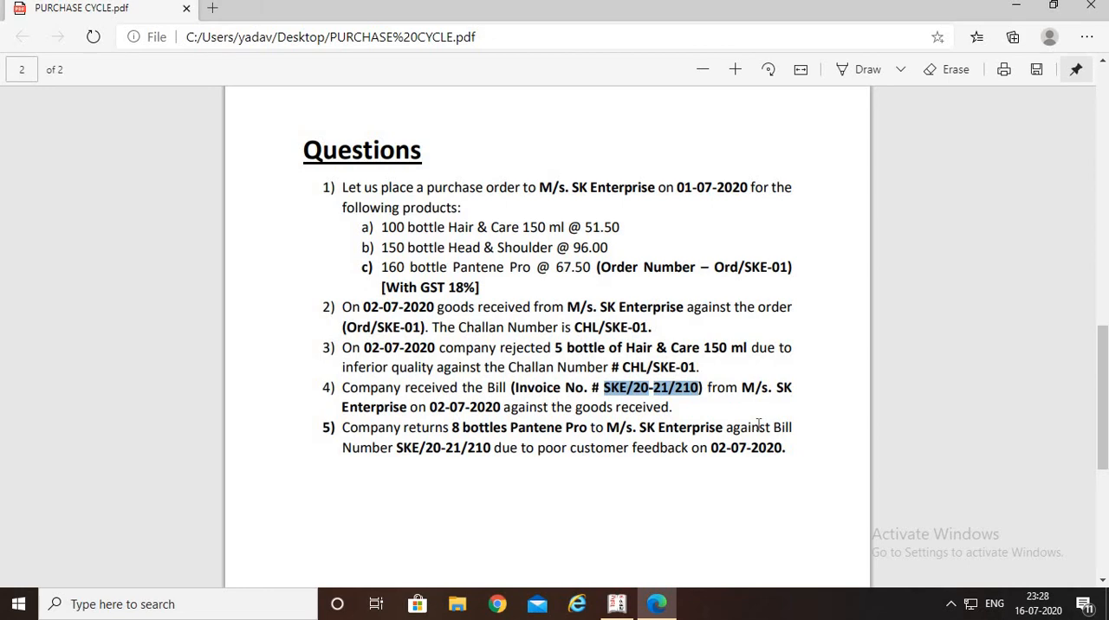
pyautogui.hotkey('alt', 'Tab')
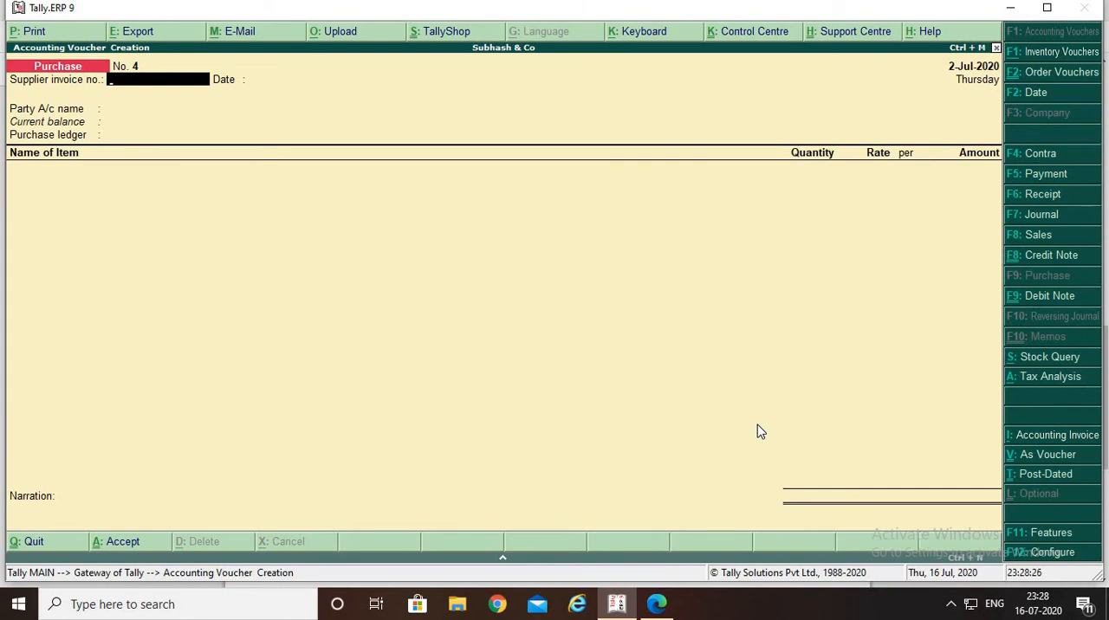
pyautogui.click(1044, 296)
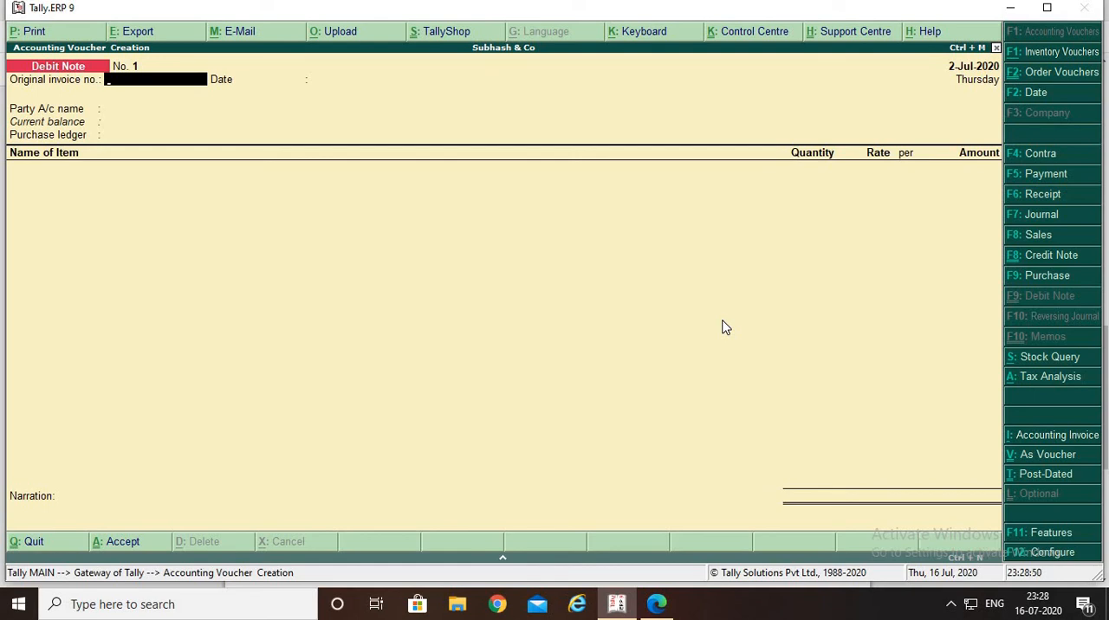
# Fill in SKE/20-21/210 as the Debit Note's original invoice number and compare it with the PDF
pyautogui.hotkey('ctrl', 'alt', 'v')
pyautogui.hotkey('alt', 'Tab')
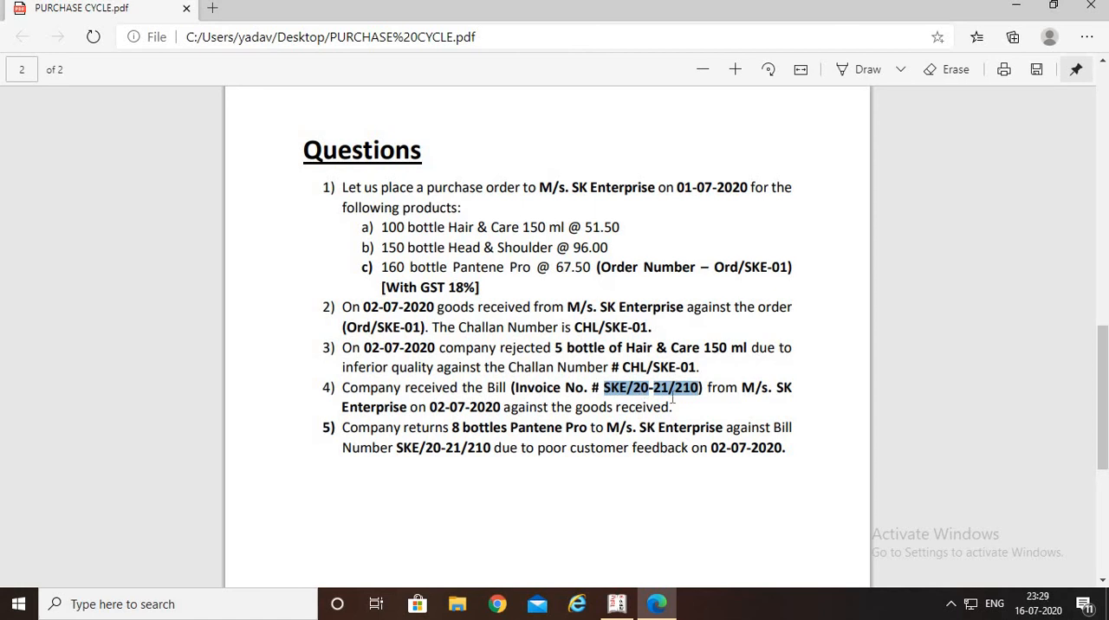
pyautogui.hotkey('alt', 'Tab')
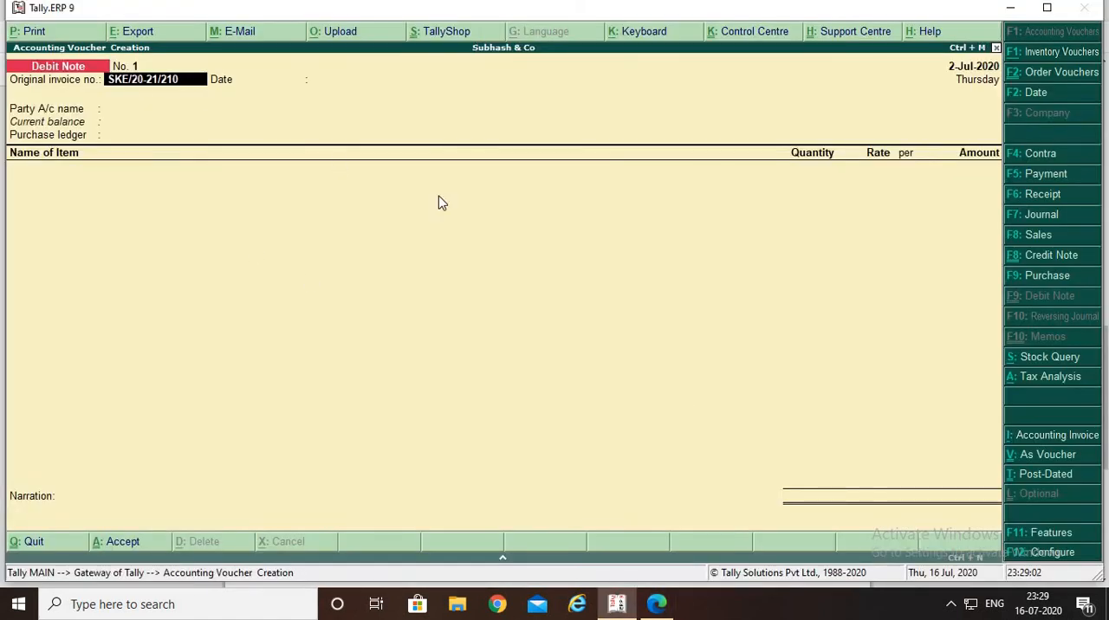
# Check the return date in the PDF, accept 2-Jul-2020 as the original invoice date and choose M/s. SK Enterprise o as the party account
pyautogui.hotkey('alt', 'Tab')
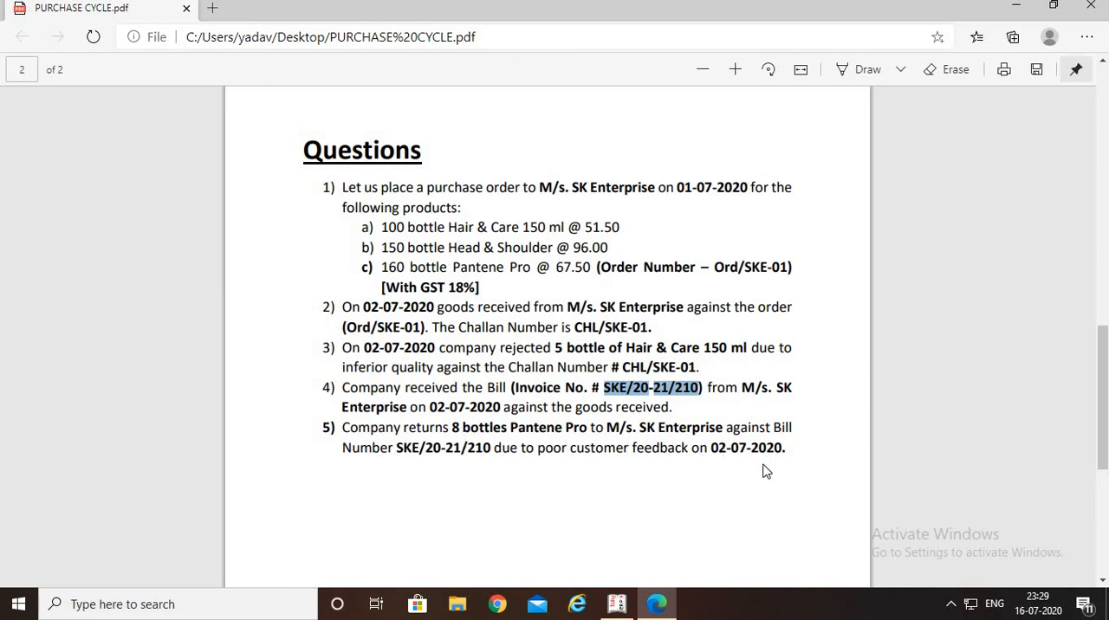
pyautogui.hotkey('alt', 'Tab')
pyautogui.press('Return')
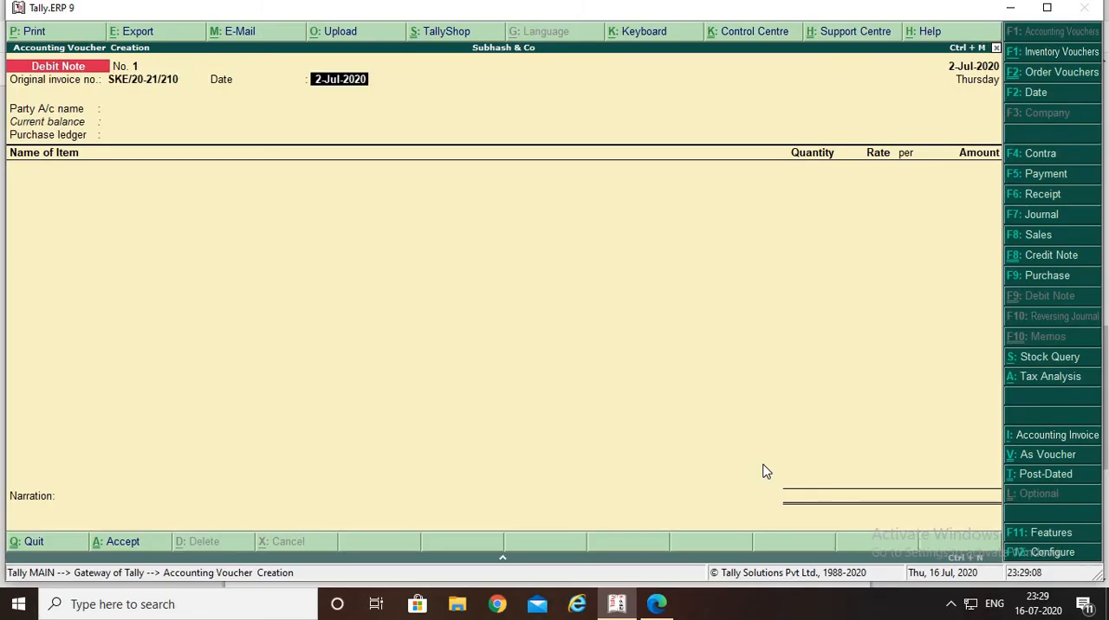
pyautogui.press('Return')
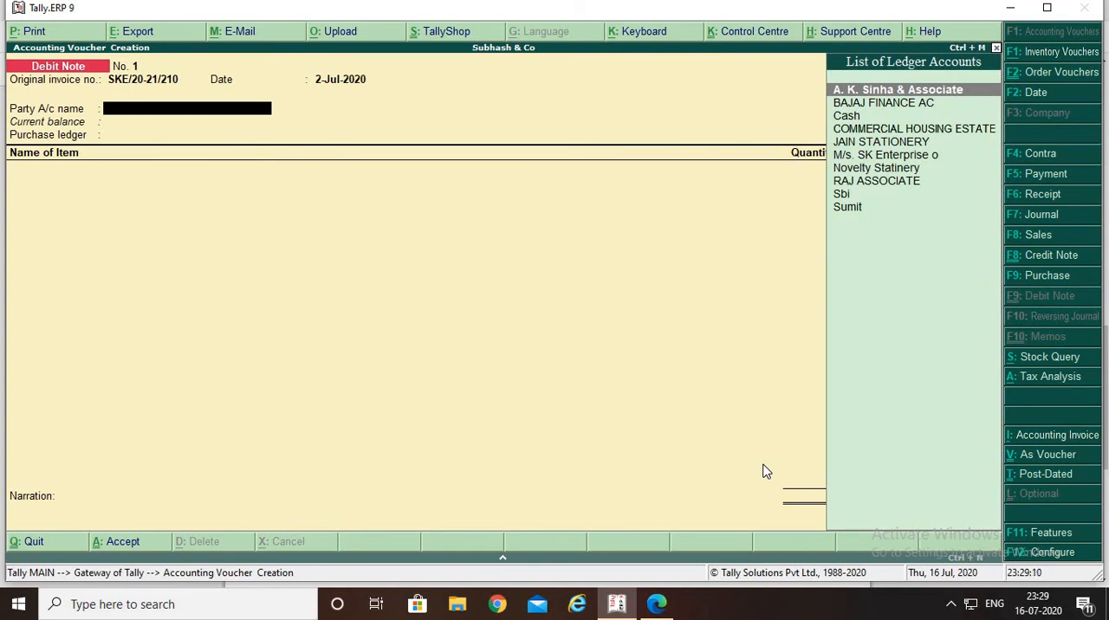
pyautogui.press('Down')
pyautogui.press('Down')
pyautogui.press('Down')
pyautogui.press('Down')
pyautogui.press('Down')
pyautogui.press('Return')
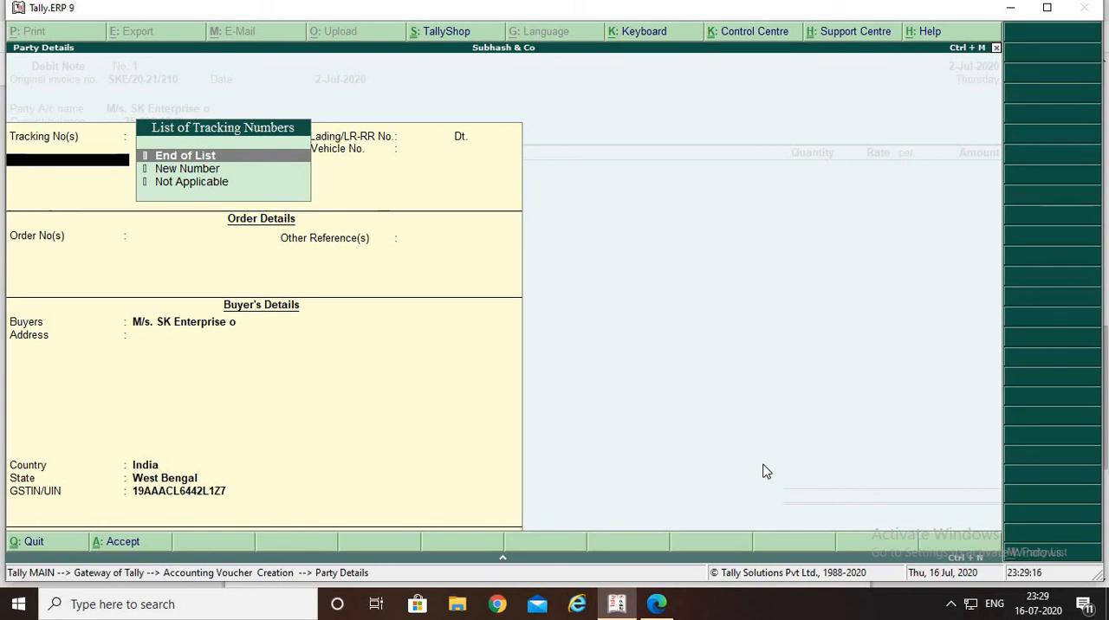
# Consult question 5 in the PDF, end the tracking and order number lists without any numbers, and accept the Debit Note's party details
pyautogui.hotkey('alt', 'Tab')
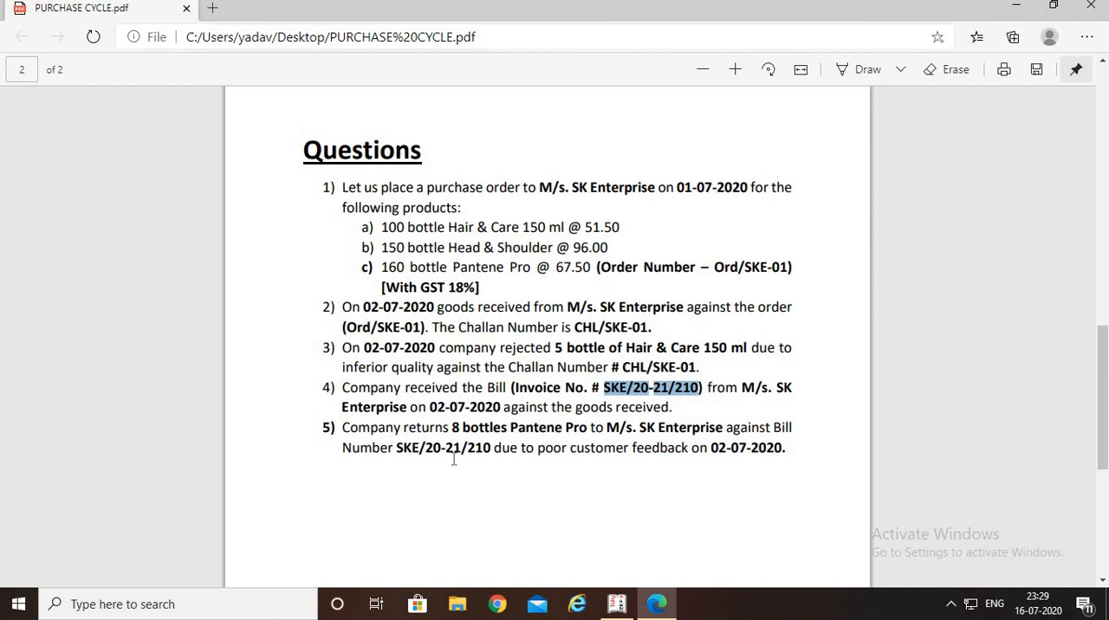
pyautogui.hotkey('alt', 'Tab')
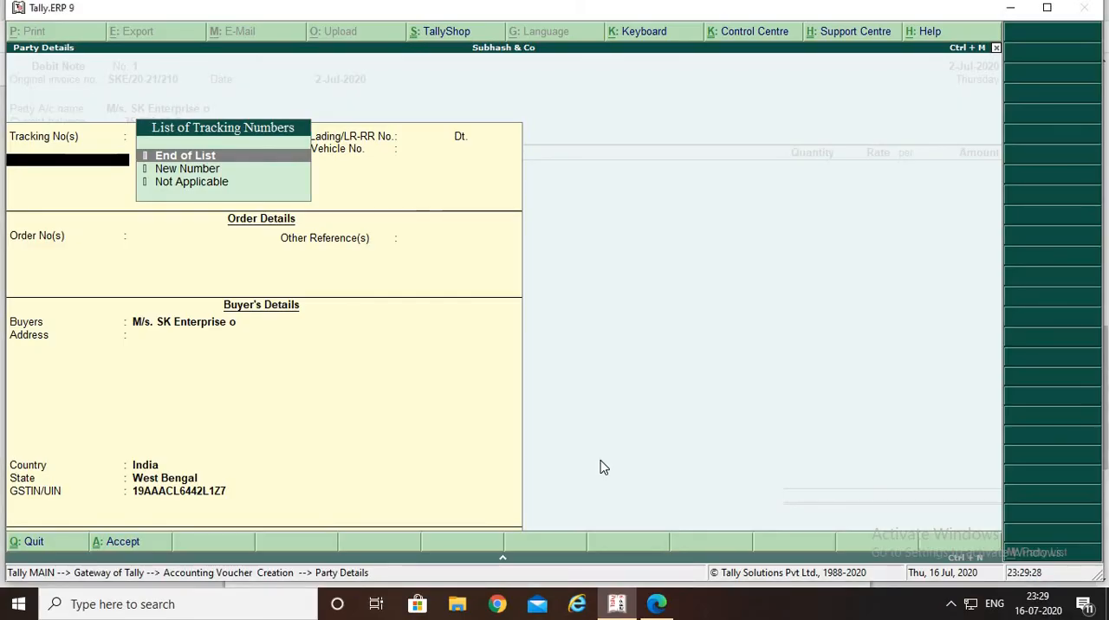
pyautogui.press('Return')
pyautogui.press('Return')
pyautogui.press('Return')
pyautogui.press('Return')
pyautogui.press('Return')
pyautogui.press('Return')
pyautogui.press('Return')
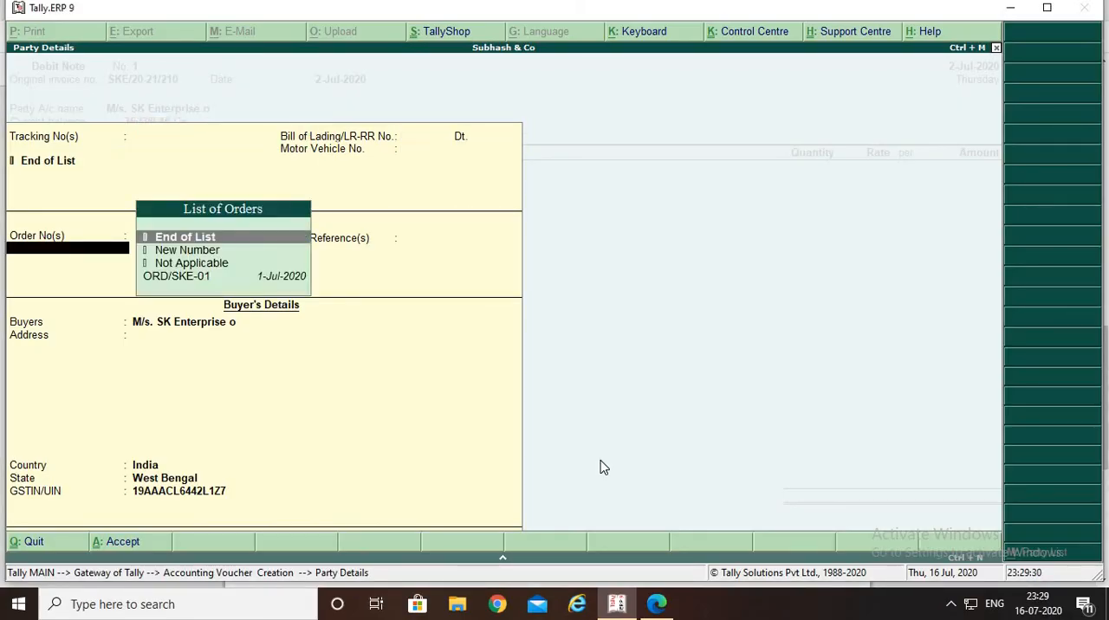
pyautogui.press('Return')
pyautogui.press('Return')
pyautogui.press('Return')
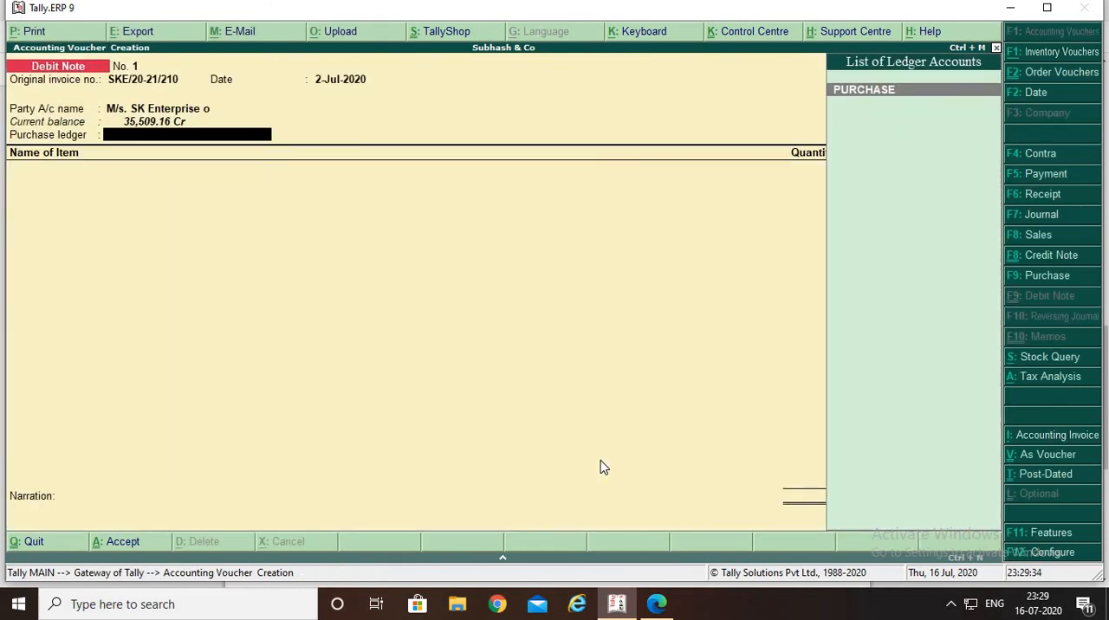
# Create a new ledger named PURCHASE RETURN under the Purchase Accounts group for the Debit Note's purchase ledger
pyautogui.hotkey('alt', 'c')
pyautogui.write('PUR')
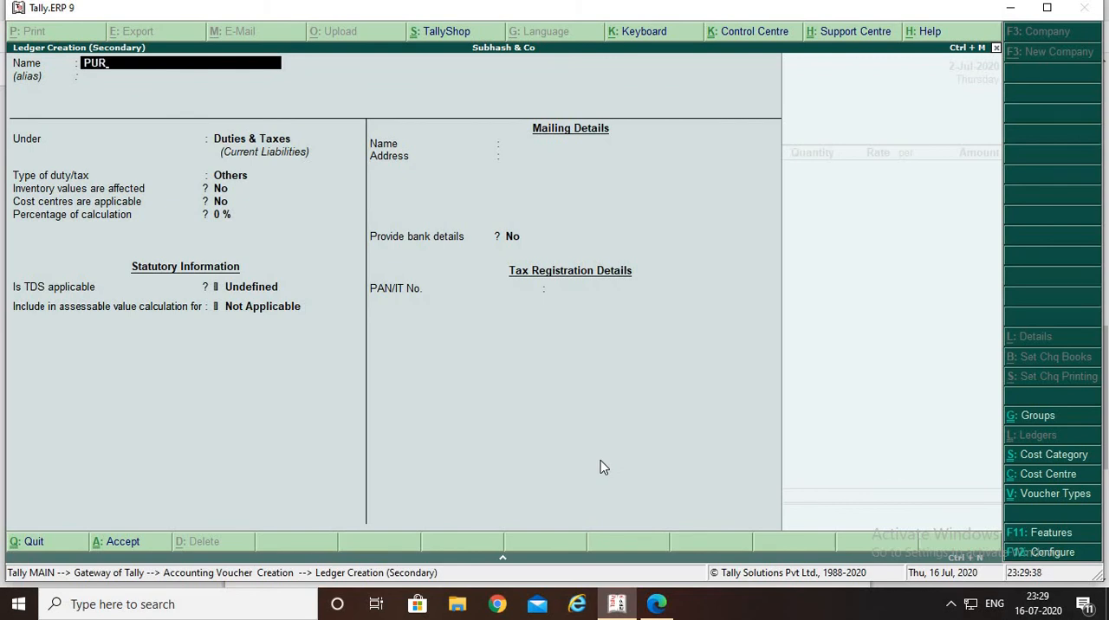
pyautogui.write('CHASE RETURN')
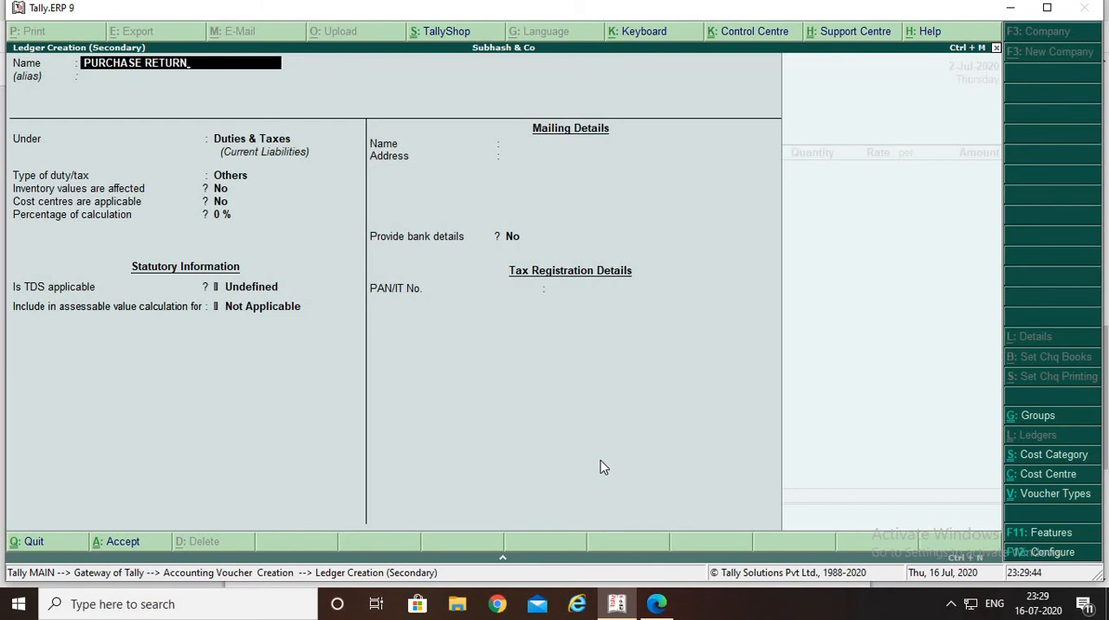
pyautogui.press('Return')
pyautogui.write('P')
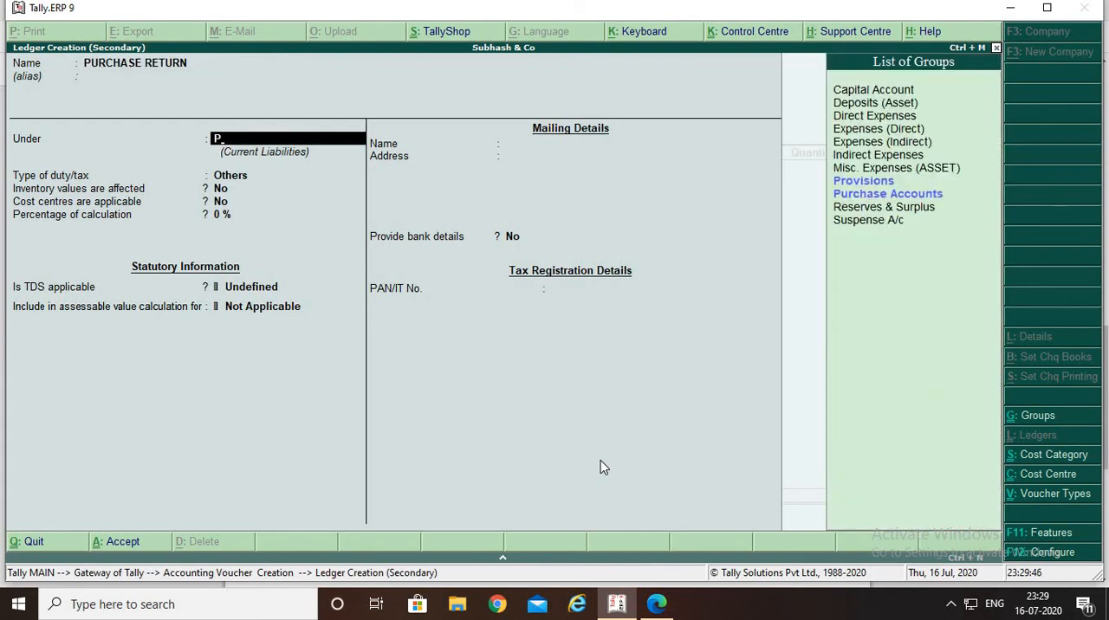
pyautogui.press('Down')
pyautogui.press('Down')
pyautogui.press('Return')
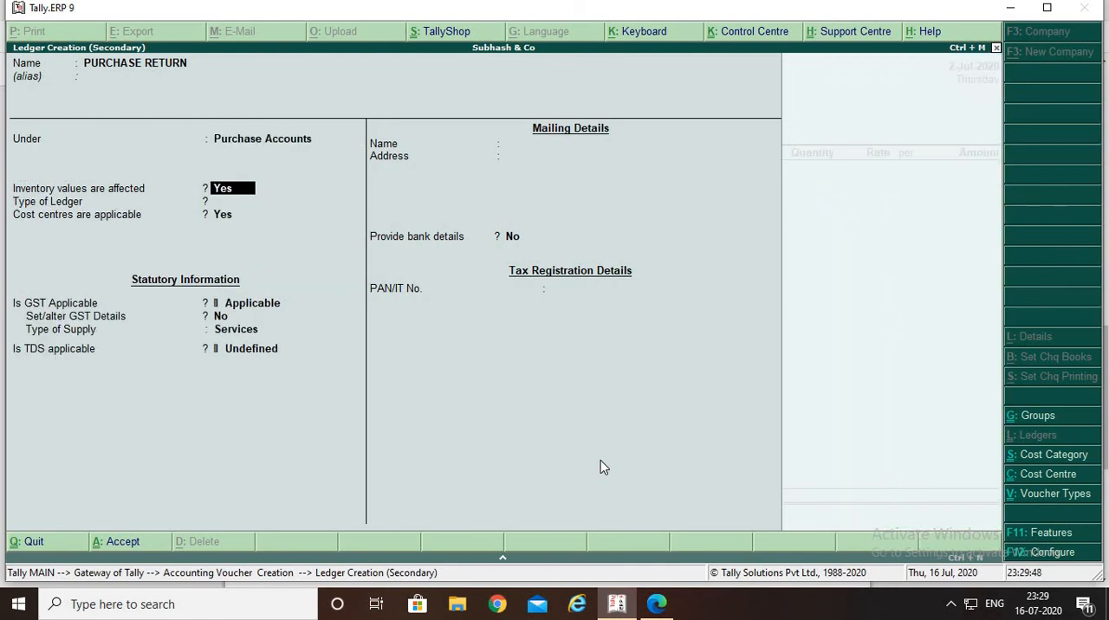
# Keep inventory values affected and GST applicable, set the type of supply to Goods, and save the PURCHASE RETURN ledger
pyautogui.press('Return')
pyautogui.press('Return')
pyautogui.press('Return')
pyautogui.press('Return')
pyautogui.press('Return')
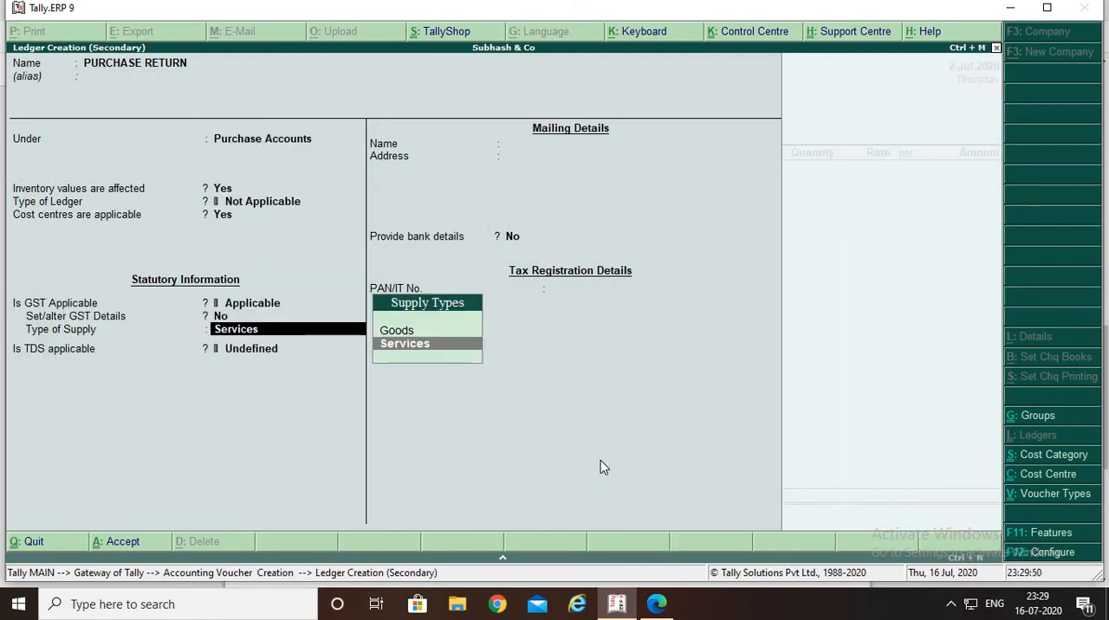
pyautogui.press('Up')
pyautogui.press('Return')
pyautogui.press('Return')
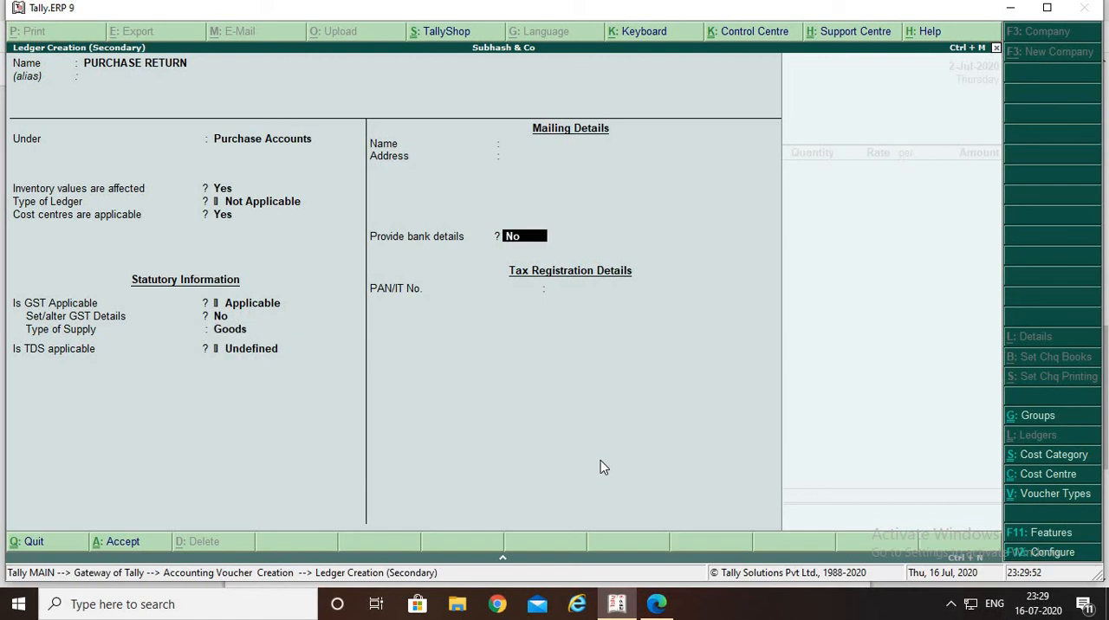
pyautogui.press('Return')
pyautogui.press('Return')
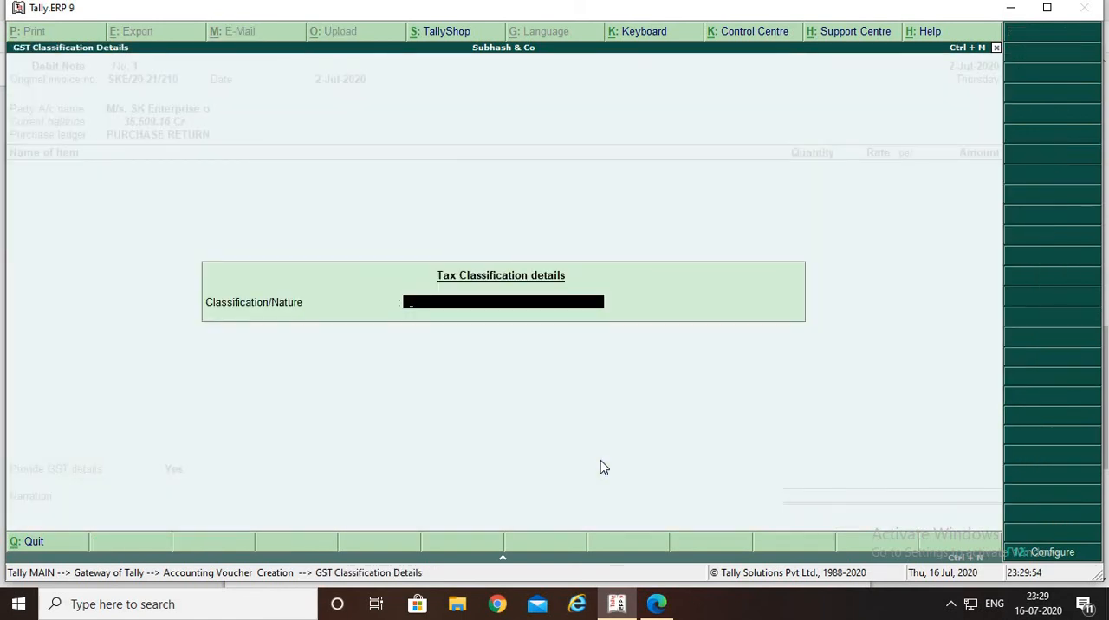
# Choose the nature of transaction for the Debit Note's tax classification and accept it
pyautogui.press('Down')
pyautogui.press('Down')
pyautogui.press('Down')
pyautogui.press('Down')
pyautogui.press('Down')
pyautogui.press('Down')
pyautogui.press('Down')
pyautogui.press('Down')
pyautogui.press('Down')
pyautogui.press('Down')
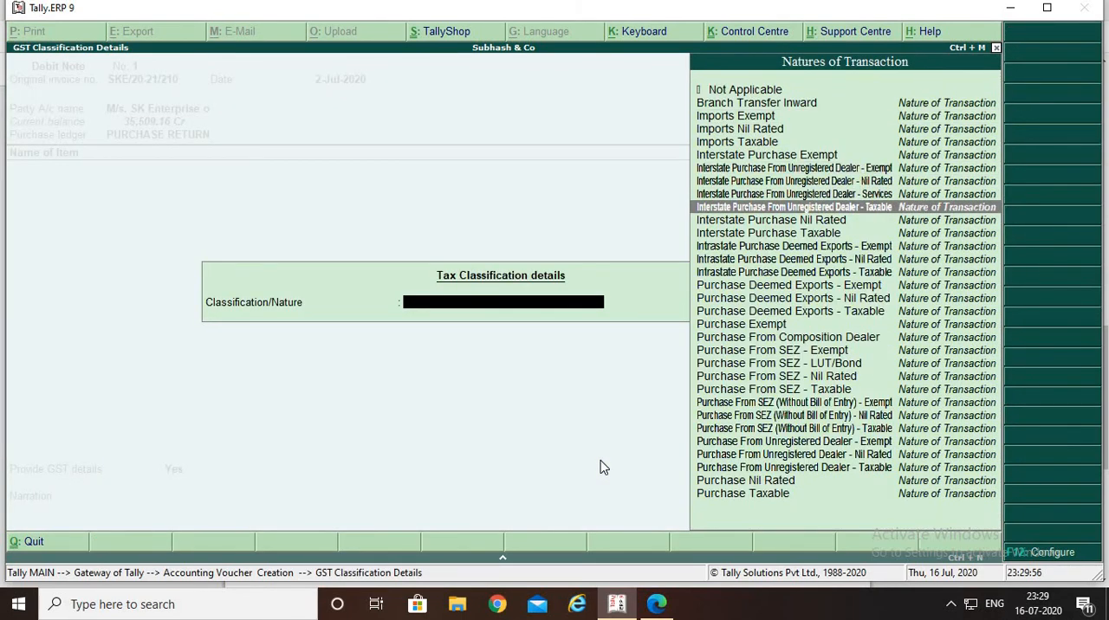
pyautogui.press('Down')
pyautogui.press('Down')
pyautogui.press('Down')
pyautogui.press('Down')
pyautogui.press('Down')
pyautogui.press('Down')
pyautogui.press('Down')
pyautogui.press('Down')
pyautogui.press('Down')
pyautogui.press('Down')
pyautogui.press('Down')
pyautogui.press('Down')
pyautogui.press('Down')
pyautogui.press('Down')
pyautogui.press('Down')
pyautogui.press('Down')
pyautogui.press('Down')
pyautogui.press('Down')
pyautogui.press('Down')
pyautogui.press('Down')
pyautogui.press('Return')
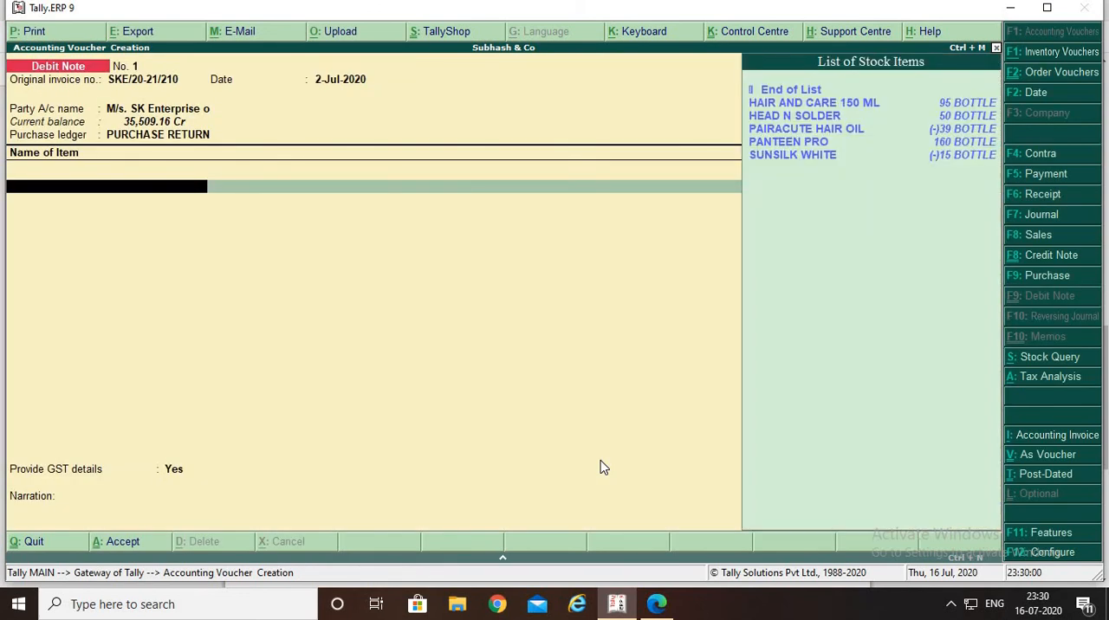
# Check the returned product in the PDF and add PANTEEN PRO with tracking number and order number set to Not Applicable
pyautogui.hotkey('alt', 'Tab')
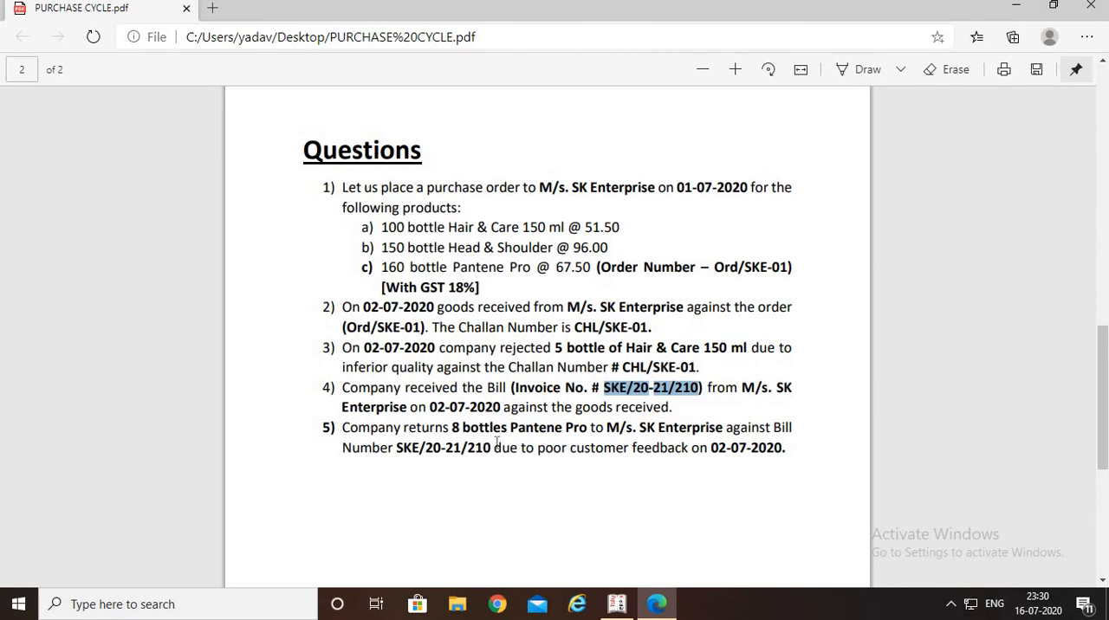
pyautogui.hotkey('alt', 'Tab')
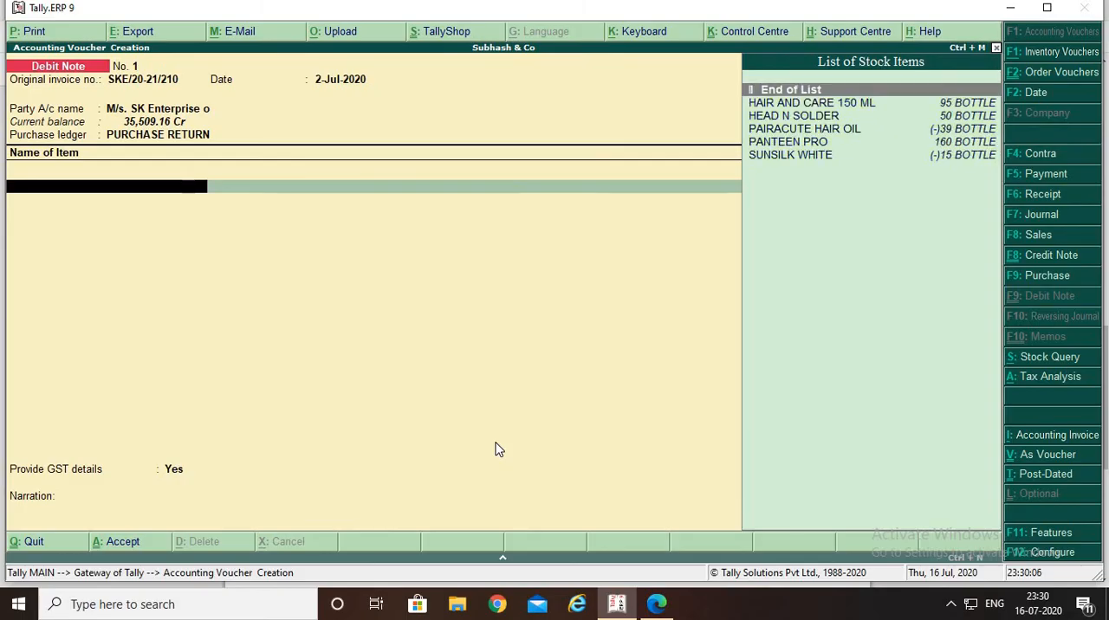
pyautogui.press('Down')
pyautogui.press('Down')
pyautogui.press('Down')
pyautogui.press('Down')
pyautogui.press('Return')
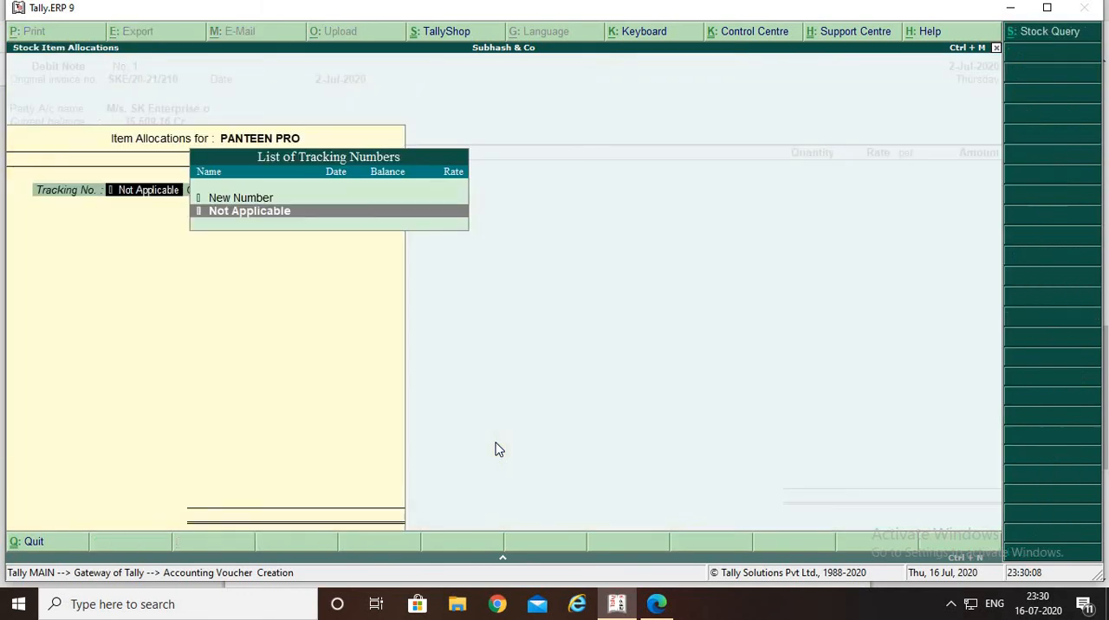
pyautogui.press('Return')
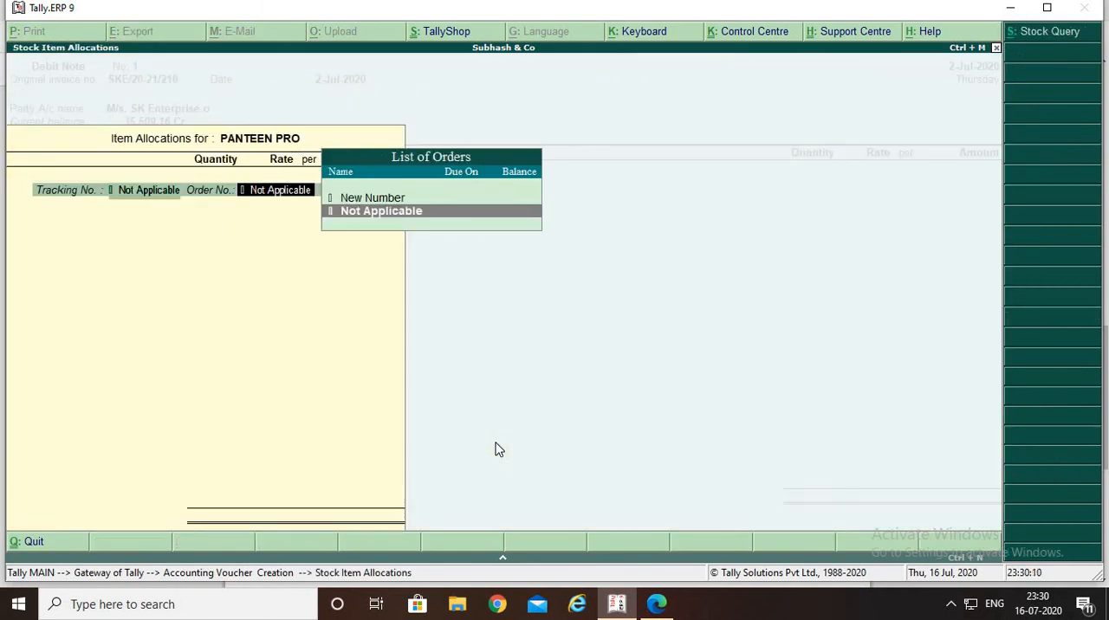
pyautogui.press('Return')
# Set the PANTEEN PRO quantity to 8 bottles, verify the rate against the PDF, and accept 67.50 per bottle for the item line
pyautogui.press('Return')
pyautogui.press('BackSpace')
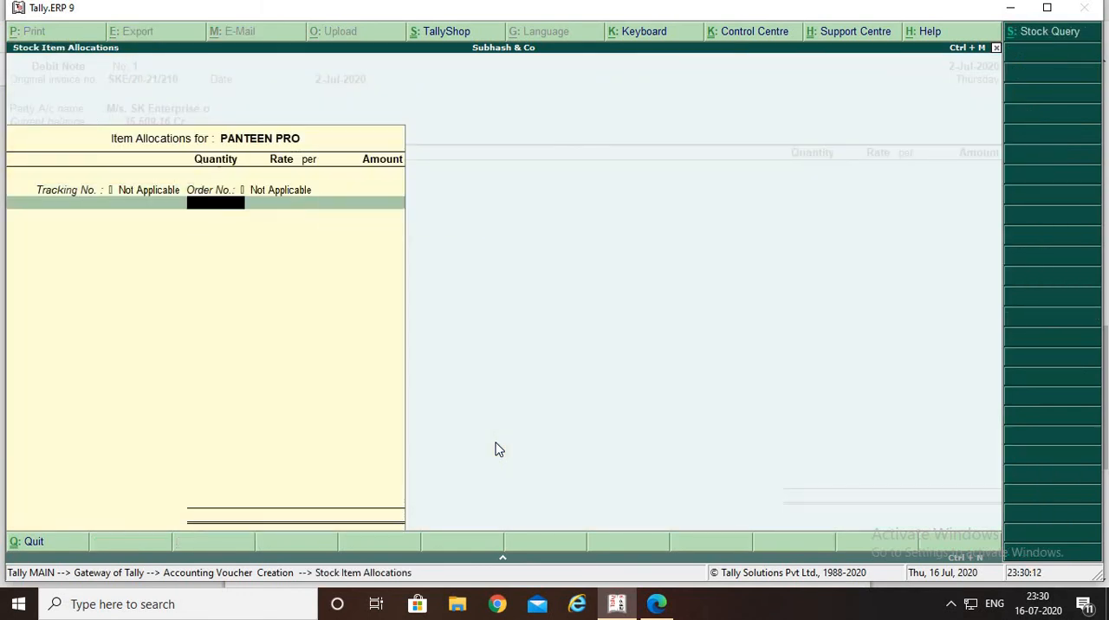
pyautogui.write('8')
pyautogui.press('Return')
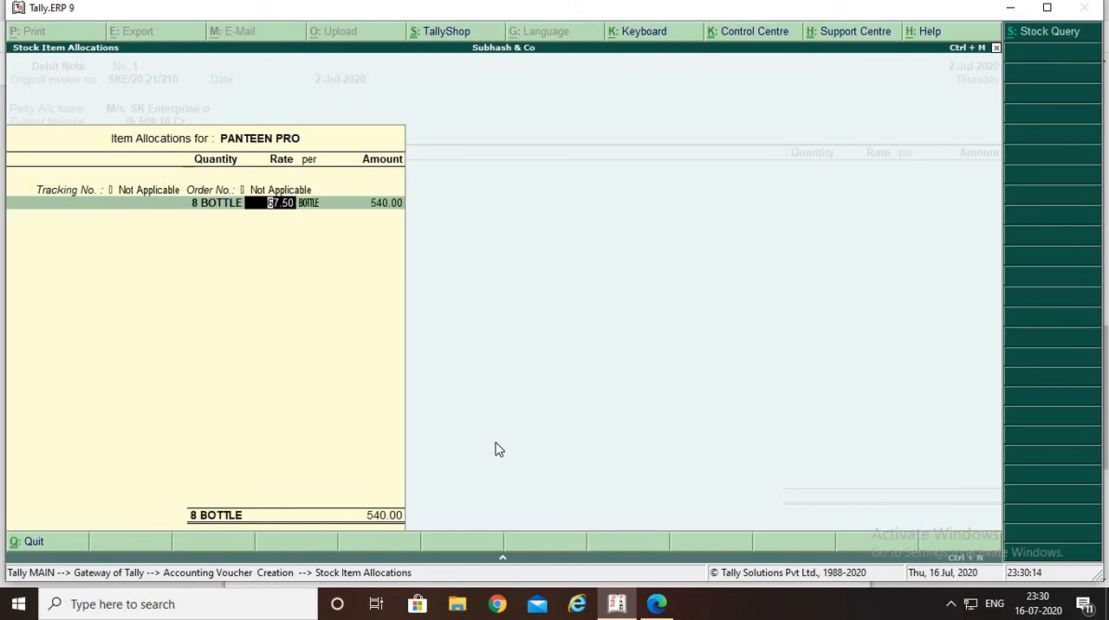
pyautogui.hotkey('alt', 'Tab')
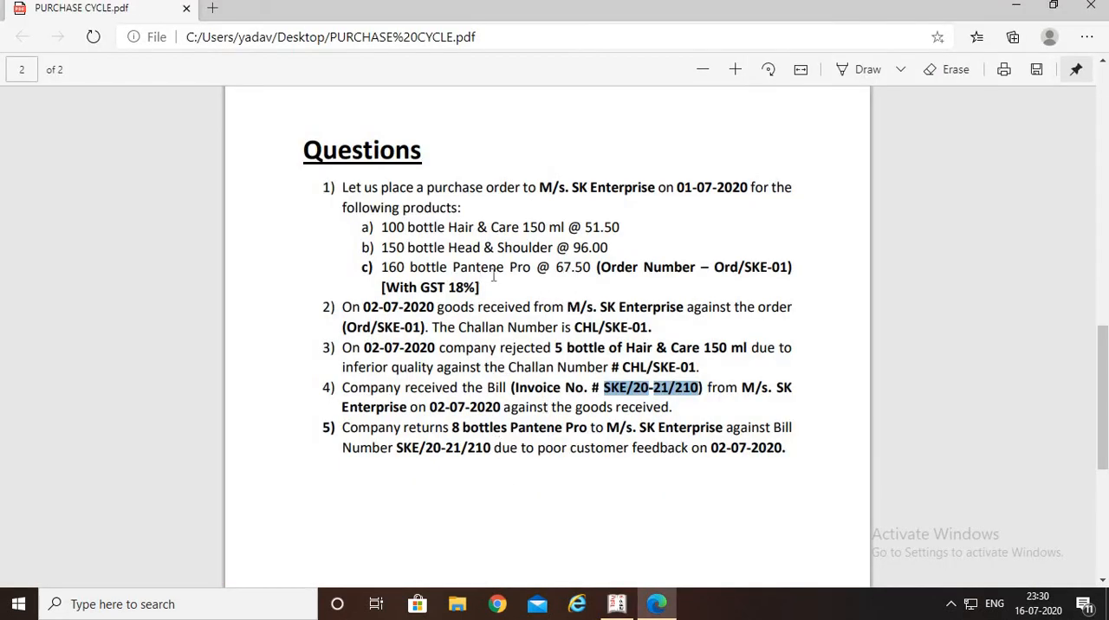
pyautogui.hotkey('alt', 'Tab')
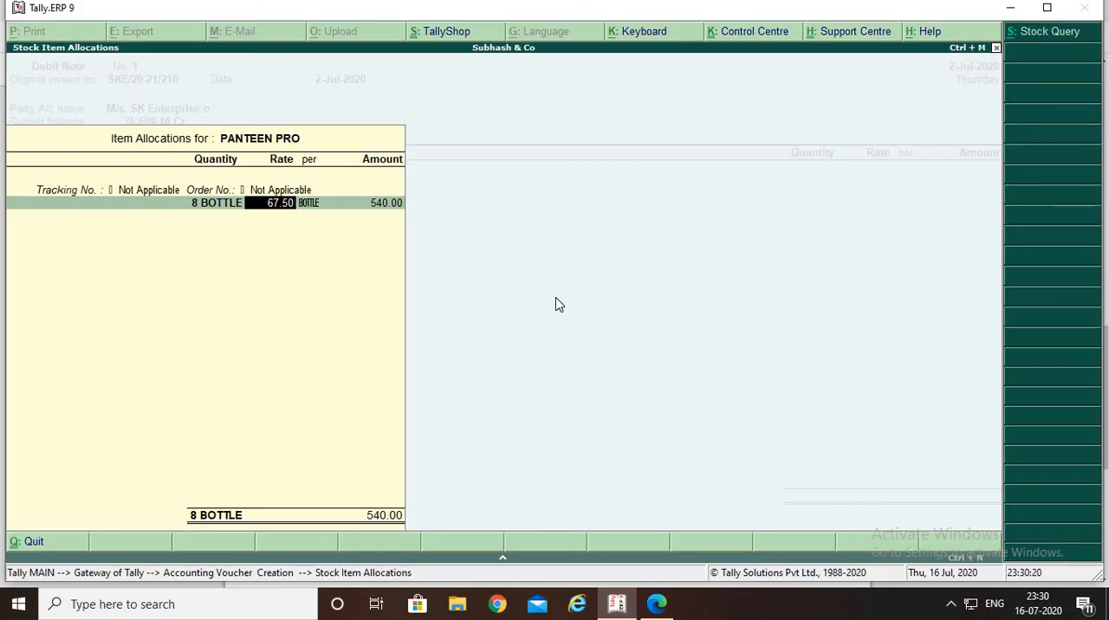
pyautogui.press('Return')
pyautogui.press('Return')
pyautogui.press('Return')
pyautogui.press('Return')
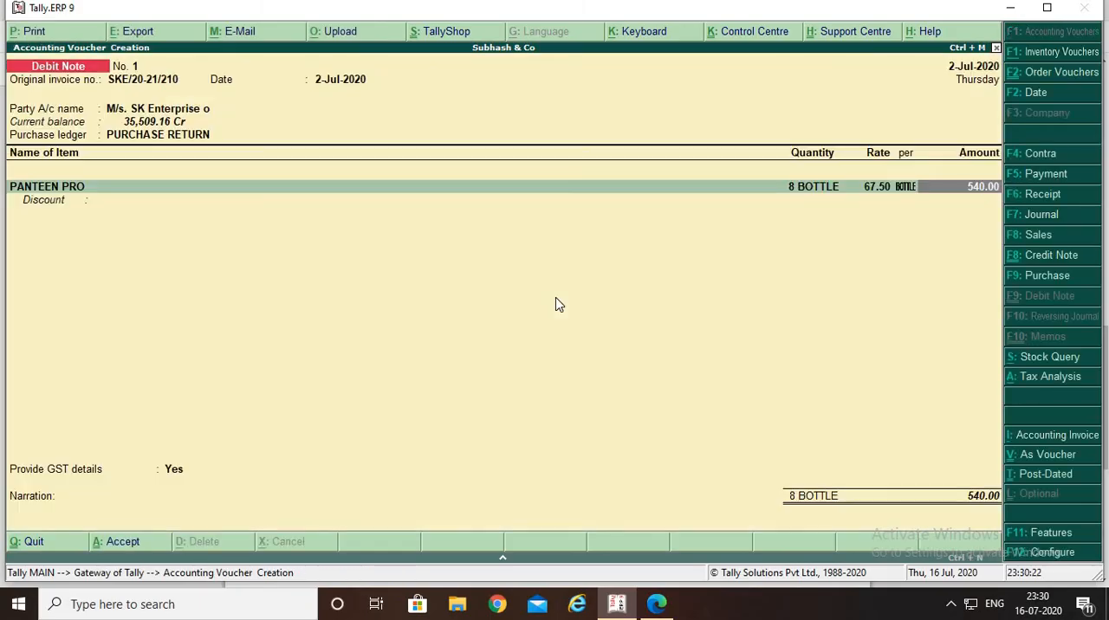
# Leave the discount blank and add the Cgst and Sgst ledgers with their calculated amounts to the Debit Note
pyautogui.press('Return')
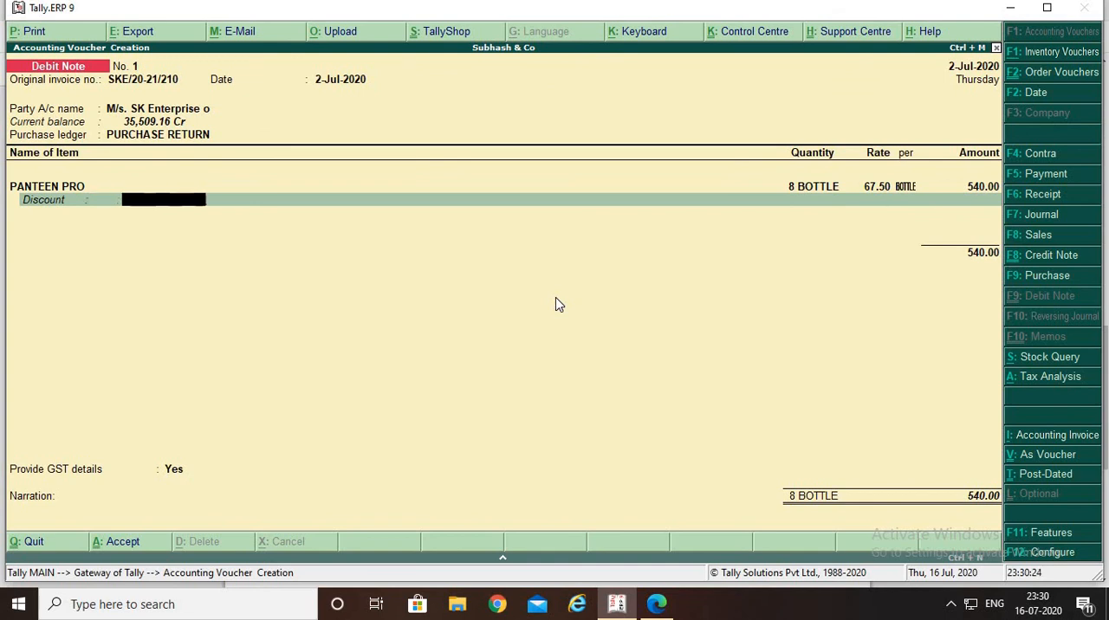
pyautogui.press('Return')
pyautogui.write('C')
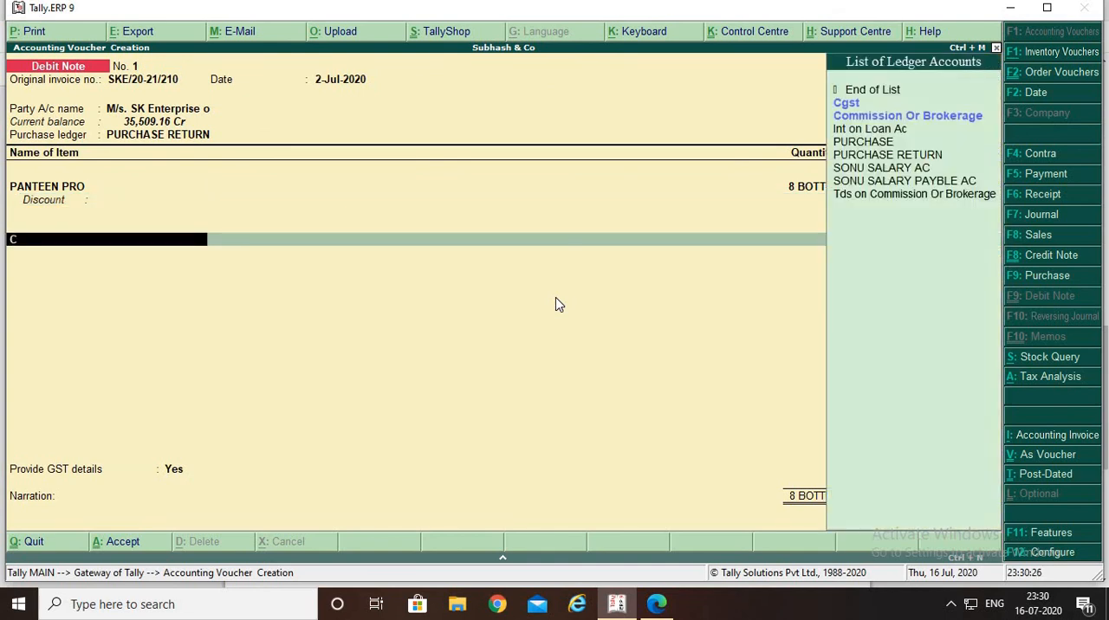
pyautogui.press('Return')
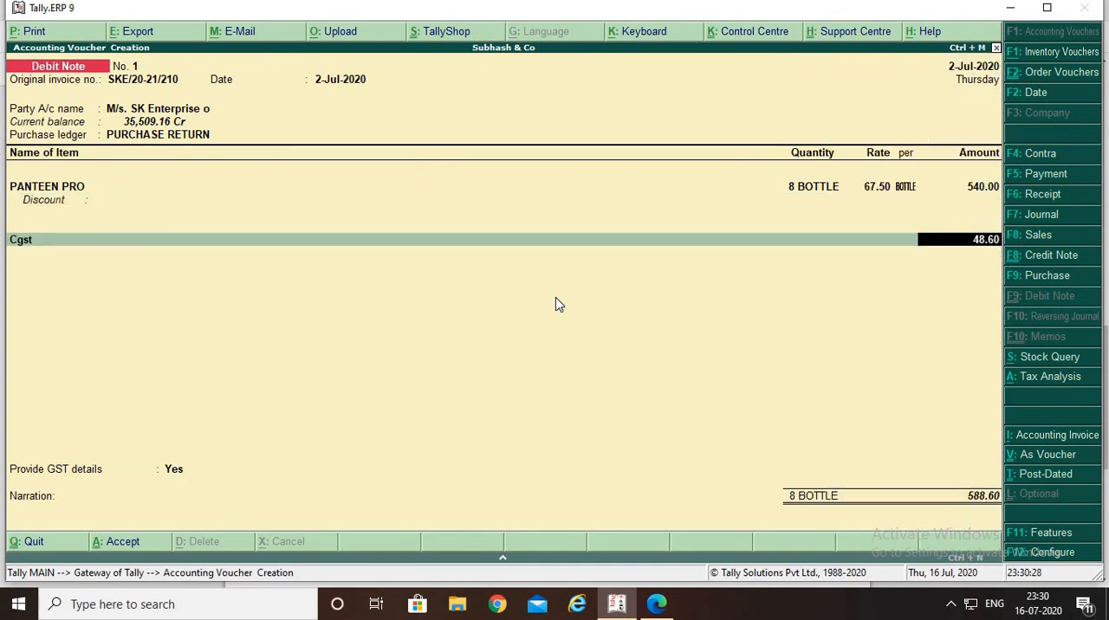
pyautogui.press('Return')
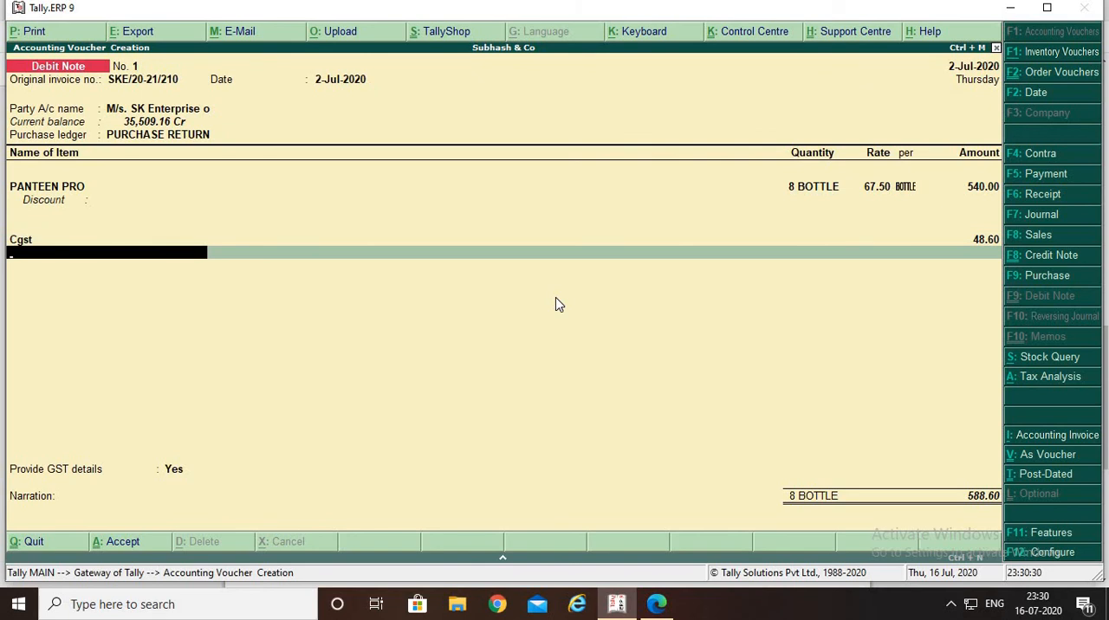
pyautogui.write('SG')
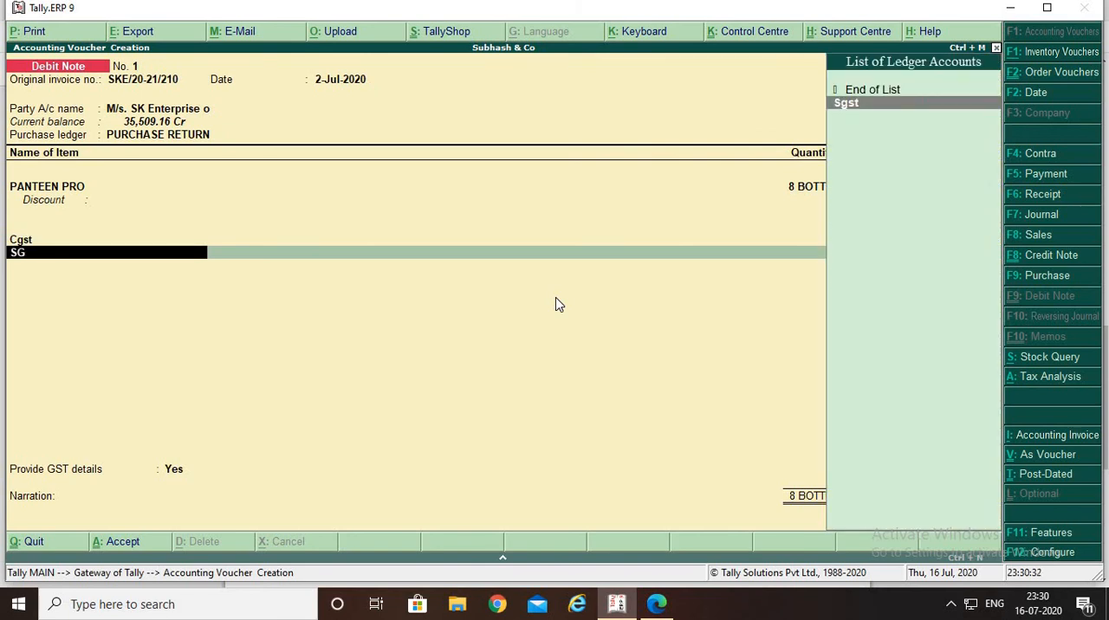
pyautogui.press('Return')
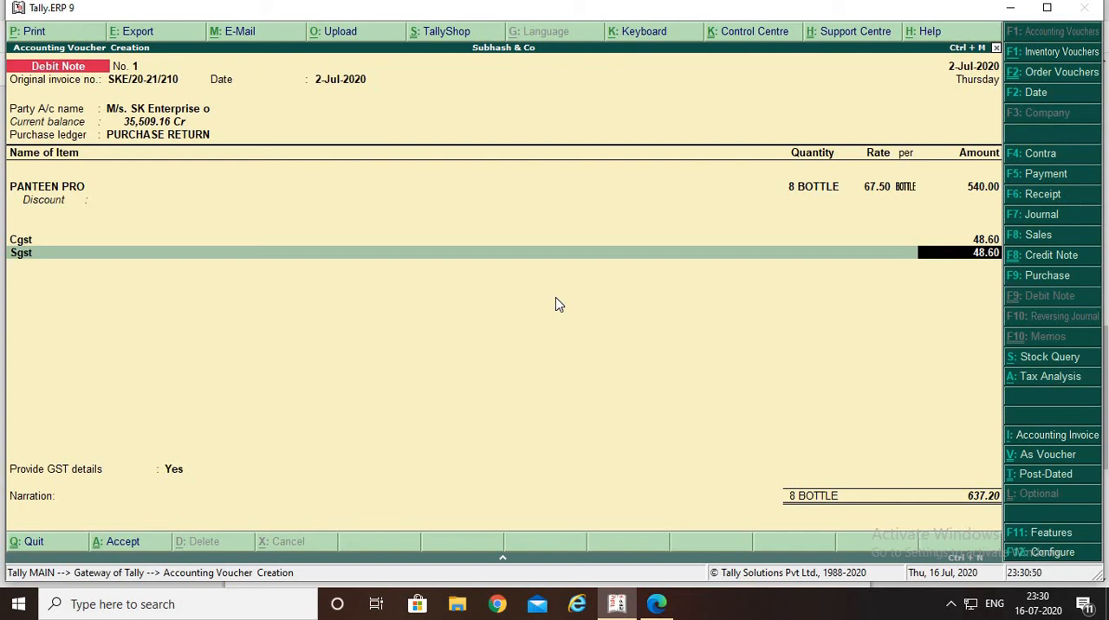
pyautogui.press('Return')
pyautogui.press('Return')
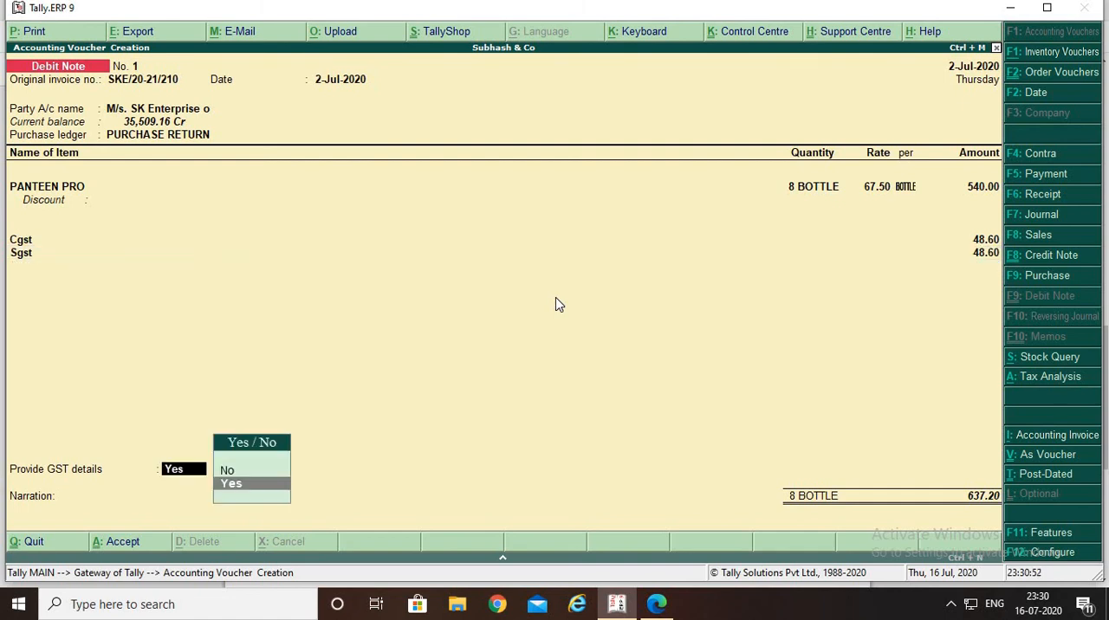
# End the ledger list and set Provide GST details to No
pyautogui.press('Up')
pyautogui.press('Return')
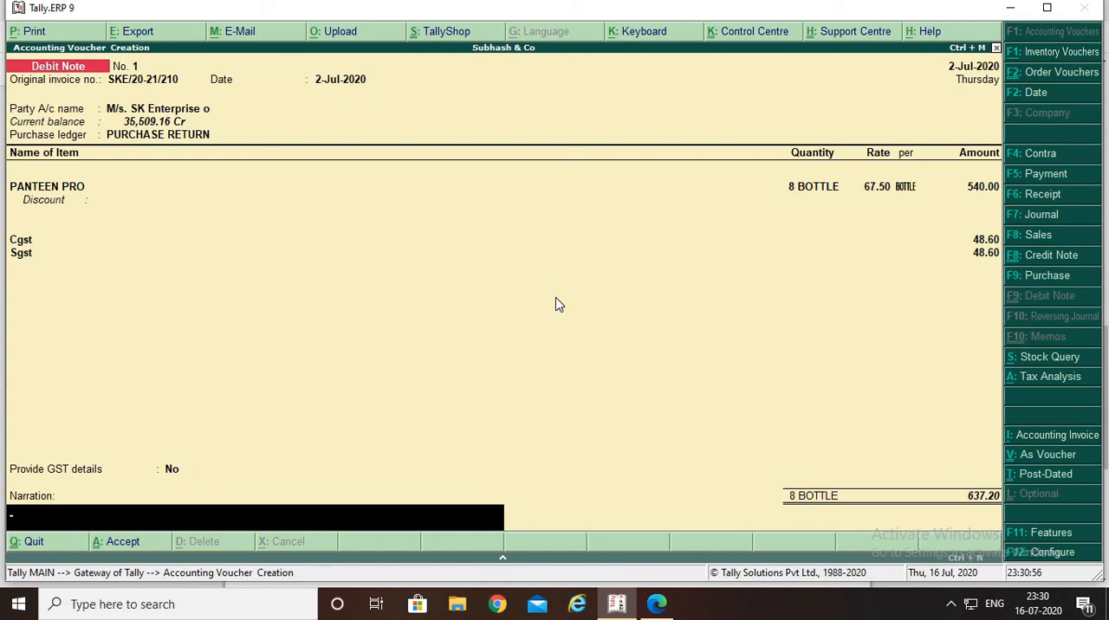
# Enter the narration "BEING GOODS RETUN TO SK ENTERPRISE ON 02/07/2020" and save the Debit Note
pyautogui.write('BEING GOODS RETUN')
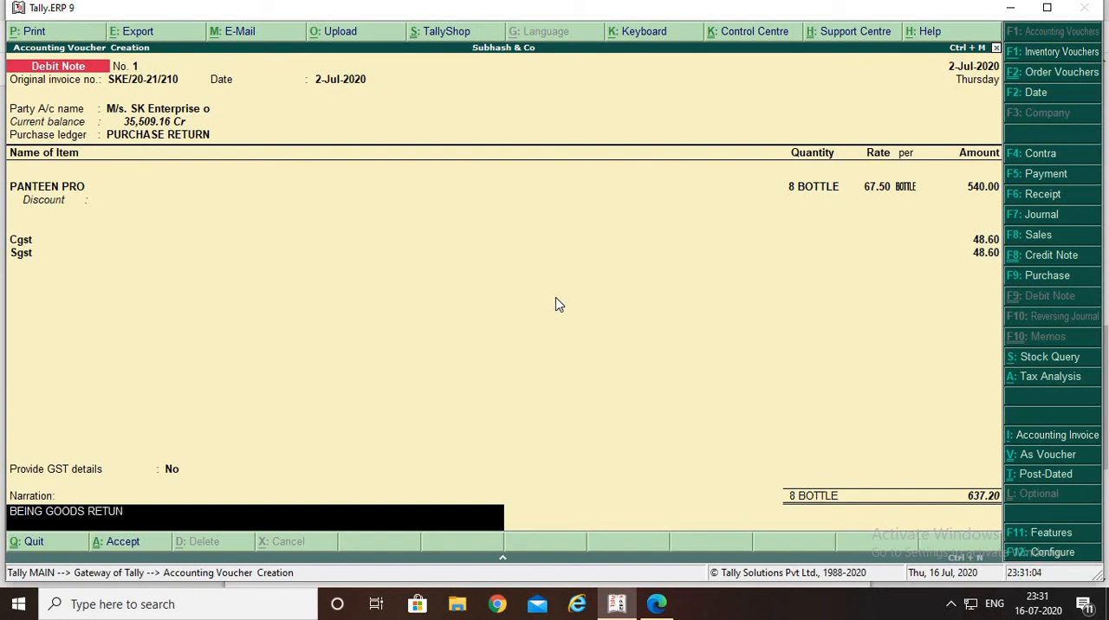
pyautogui.write(' TO SK ENTERPRISE')
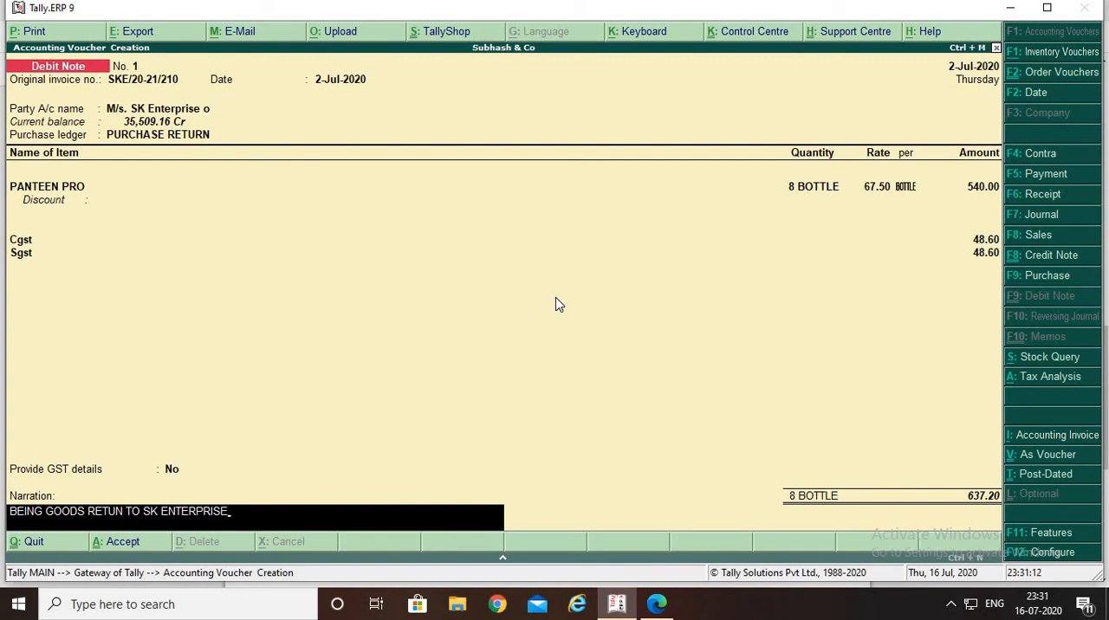
pyautogui.write(' ON 02/07/2020')
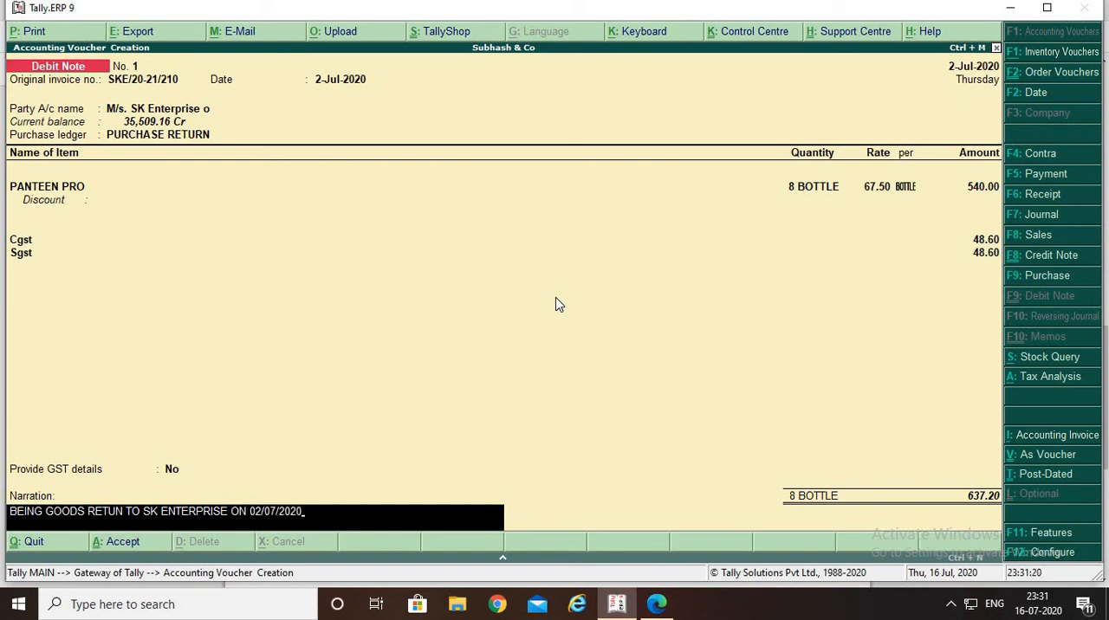
pyautogui.press('Return')
pyautogui.press('Return')
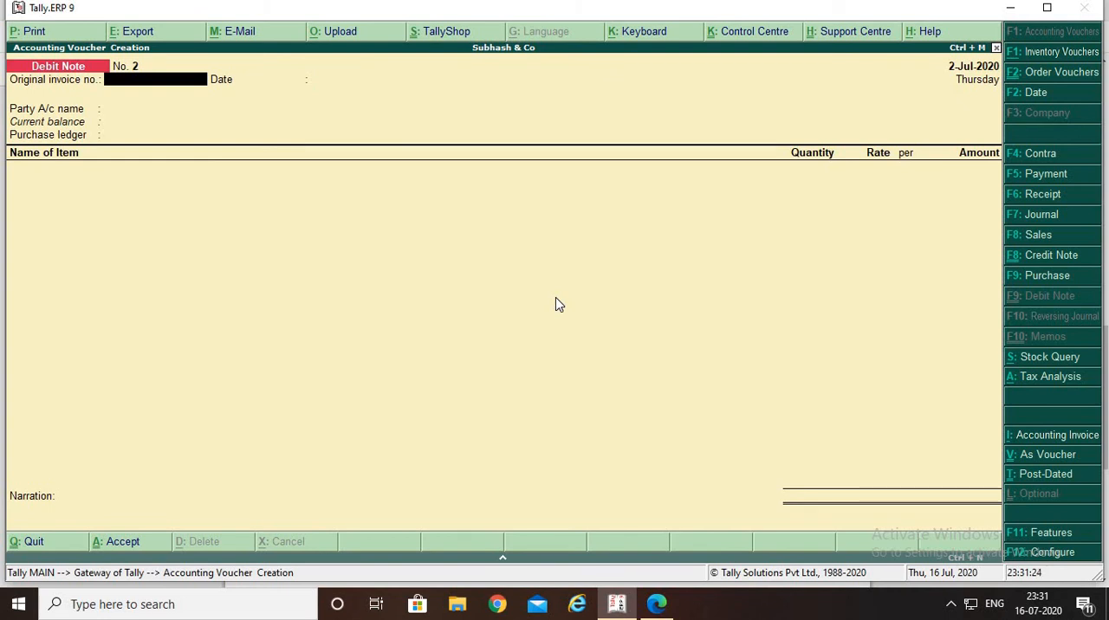
# Switch to the PURCHASE CYCLE PDF and check its question list for any remaining transaction
pyautogui.hotkey('alt', 'Tab')
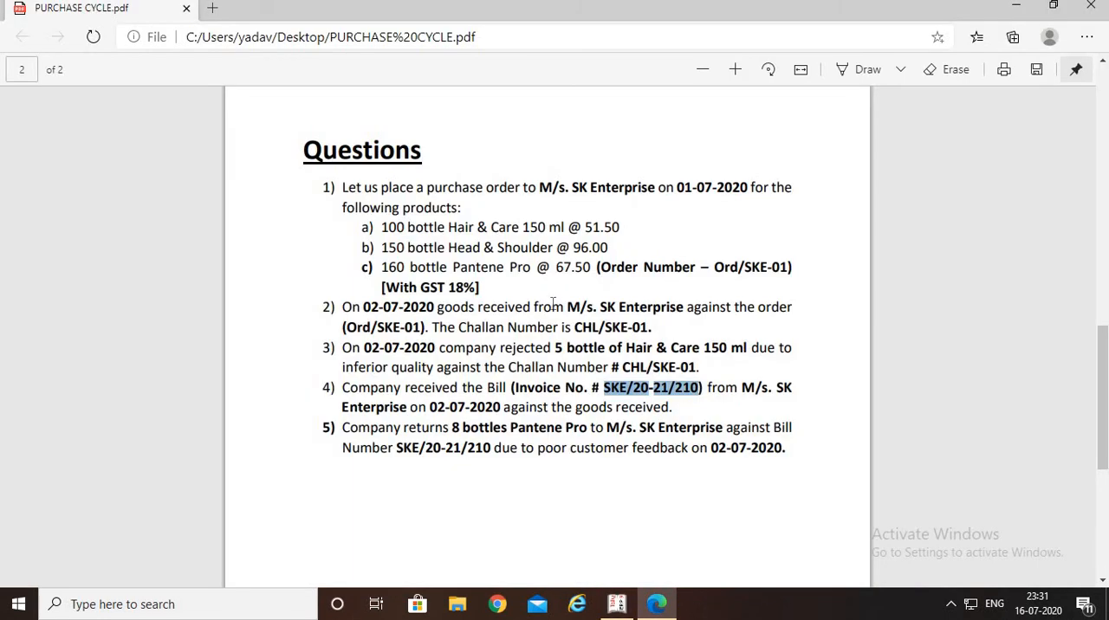
pyautogui.scroll(-3, 511, 403)
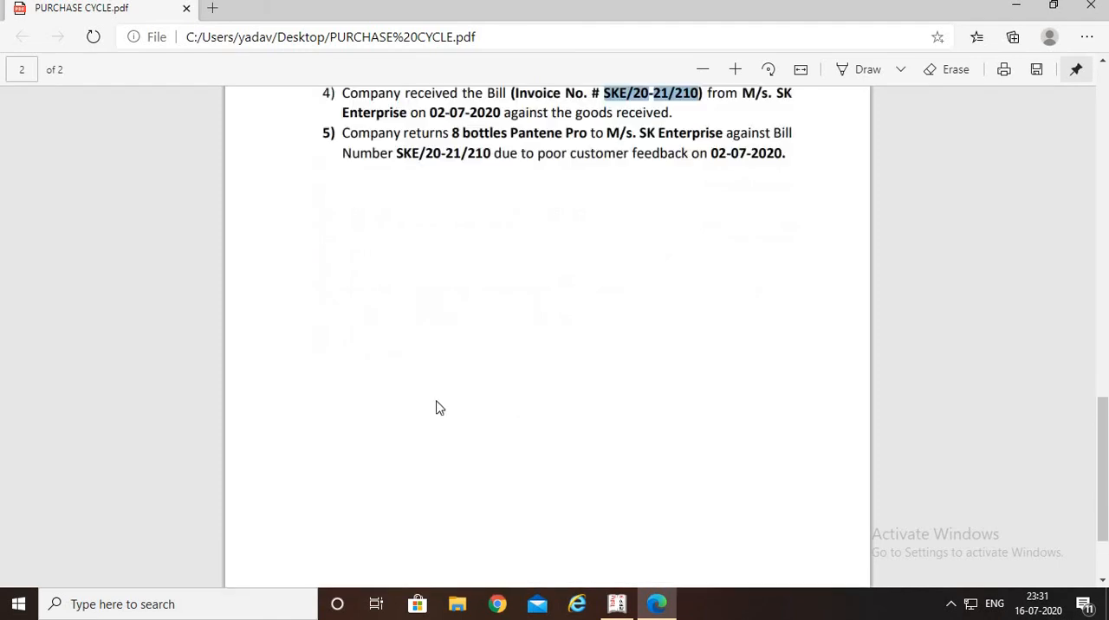
pyautogui.scroll(3, 416, 424)
pyautogui.scroll(-2, 425, 436)
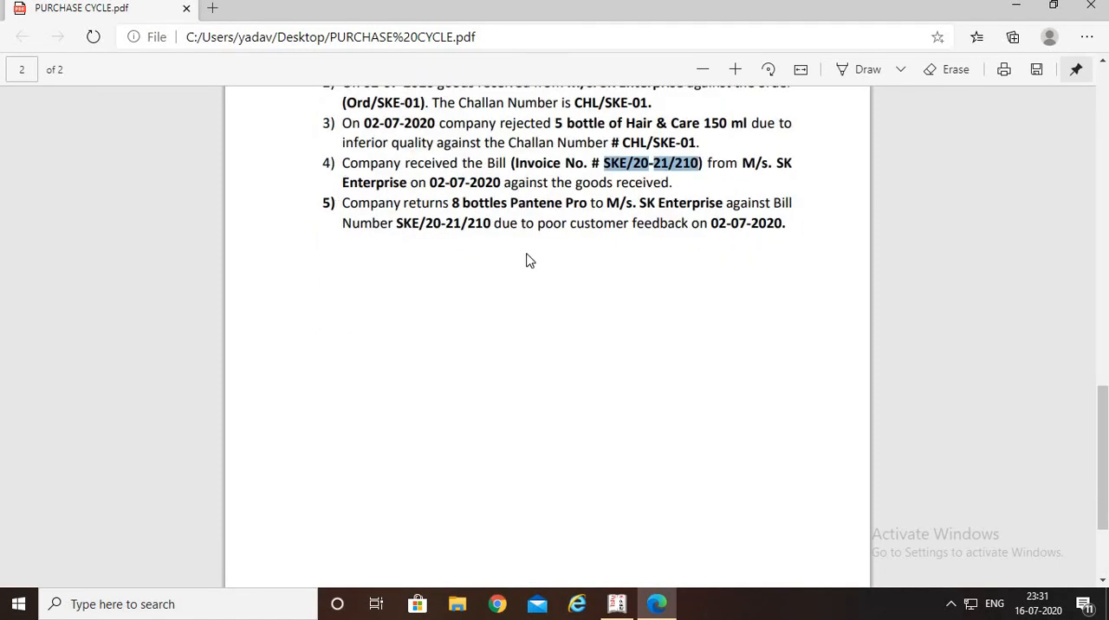
pyautogui.scroll(2, 557, 322)
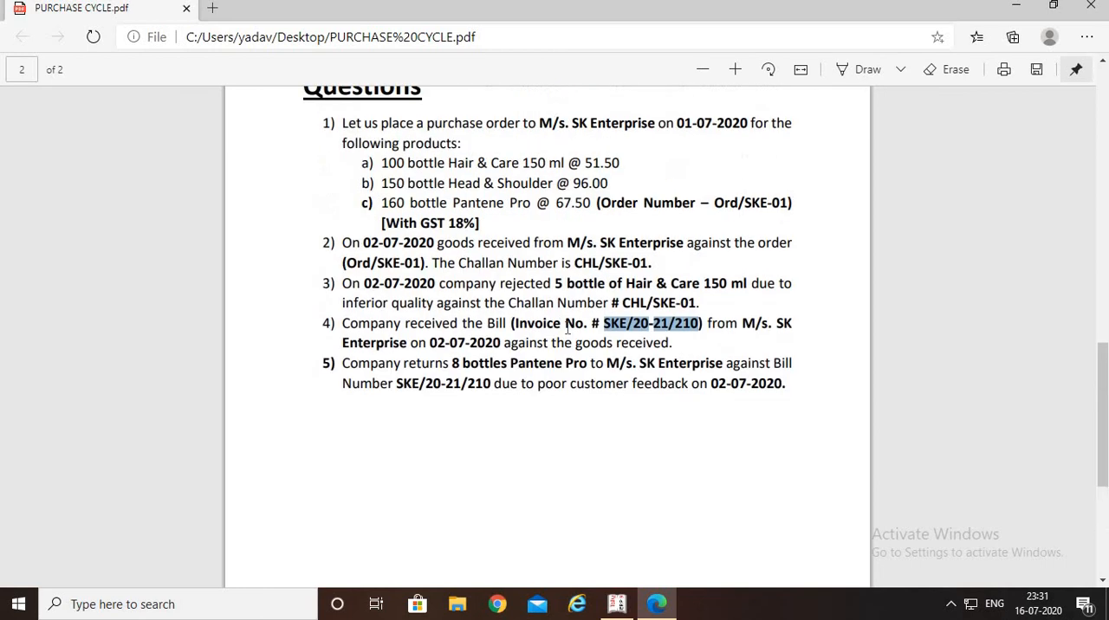
pyautogui.scroll(3, 563, 336)
pyautogui.scroll(-4, 559, 345)
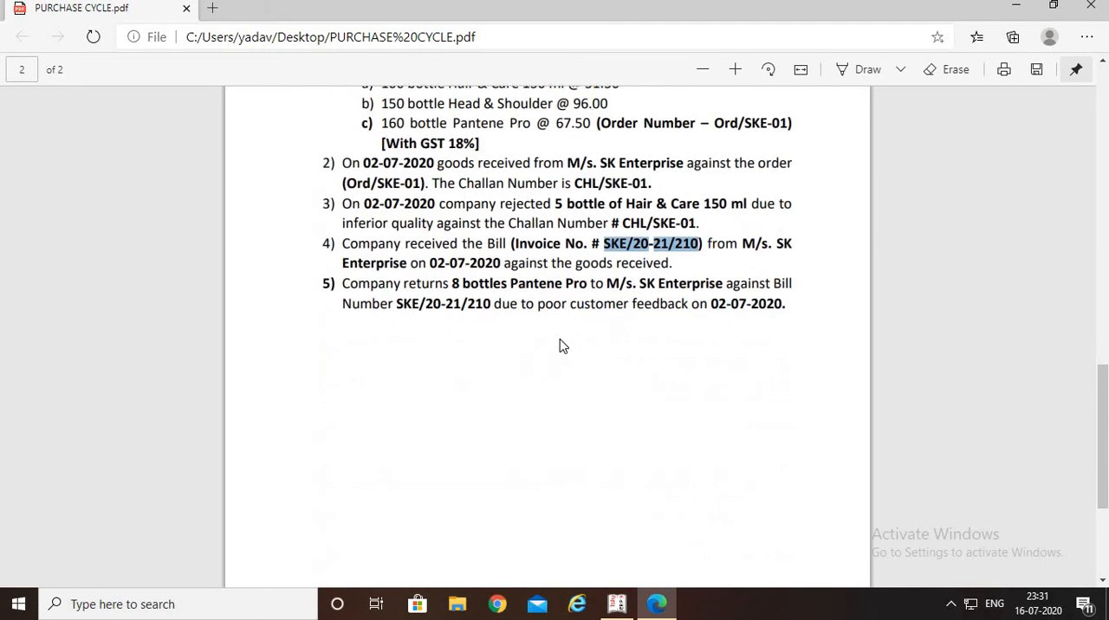
# Back in Tally.ERP 9, start a Payment voucher from the Sbi account to M/s. SK Enterprise for 34,871.96
pyautogui.hotkey('alt', 'Tab')
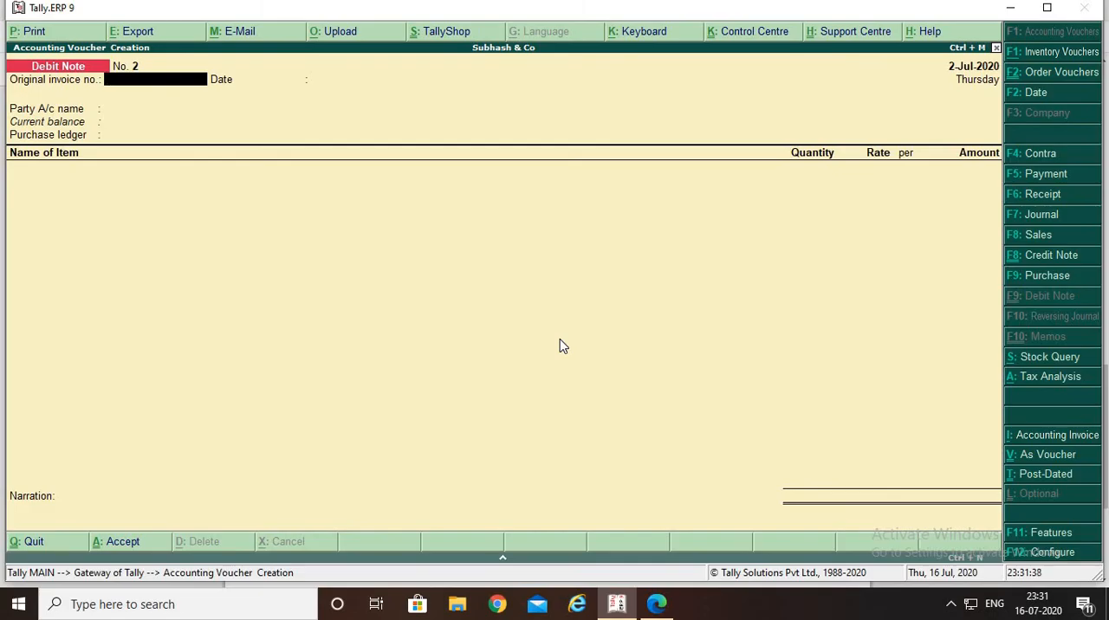
pyautogui.press('F5')
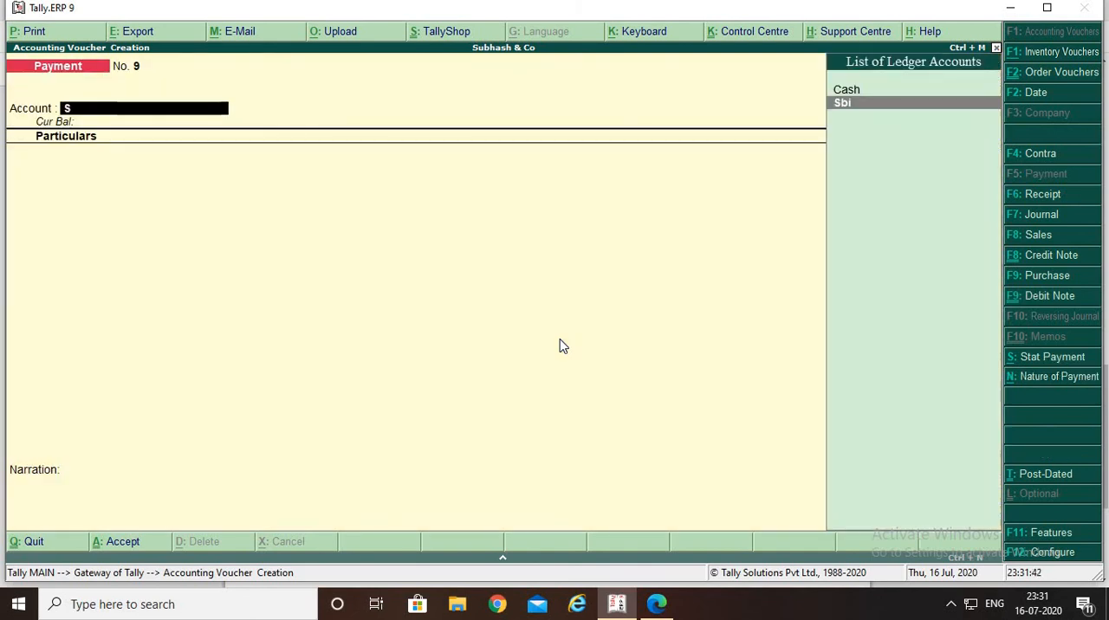
pyautogui.press('Return')
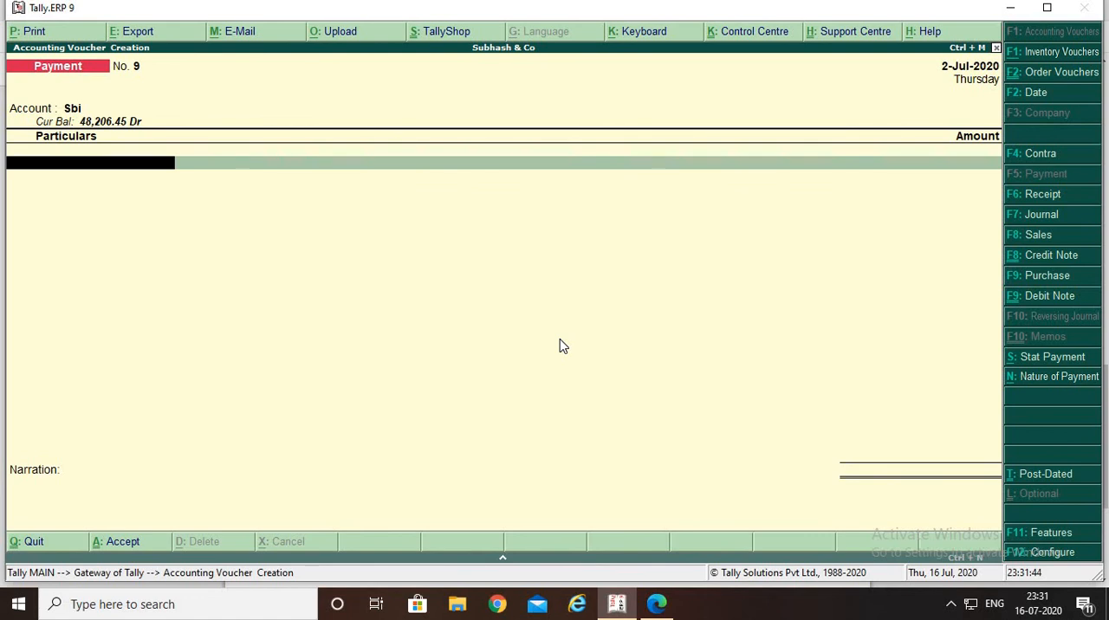
pyautogui.write('SK')
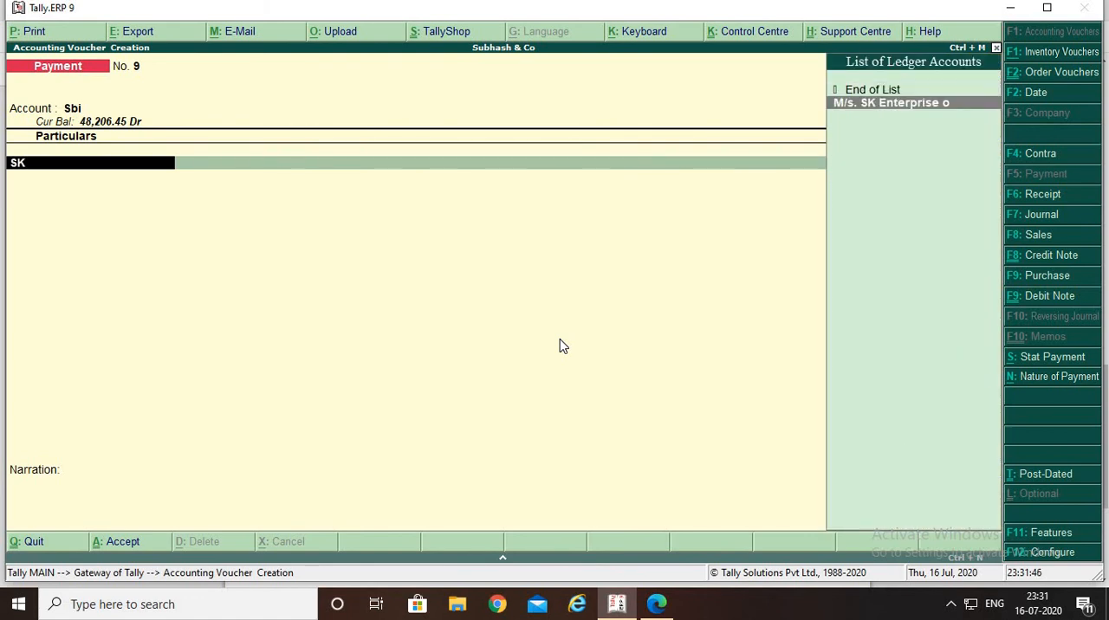
pyautogui.press('Return')
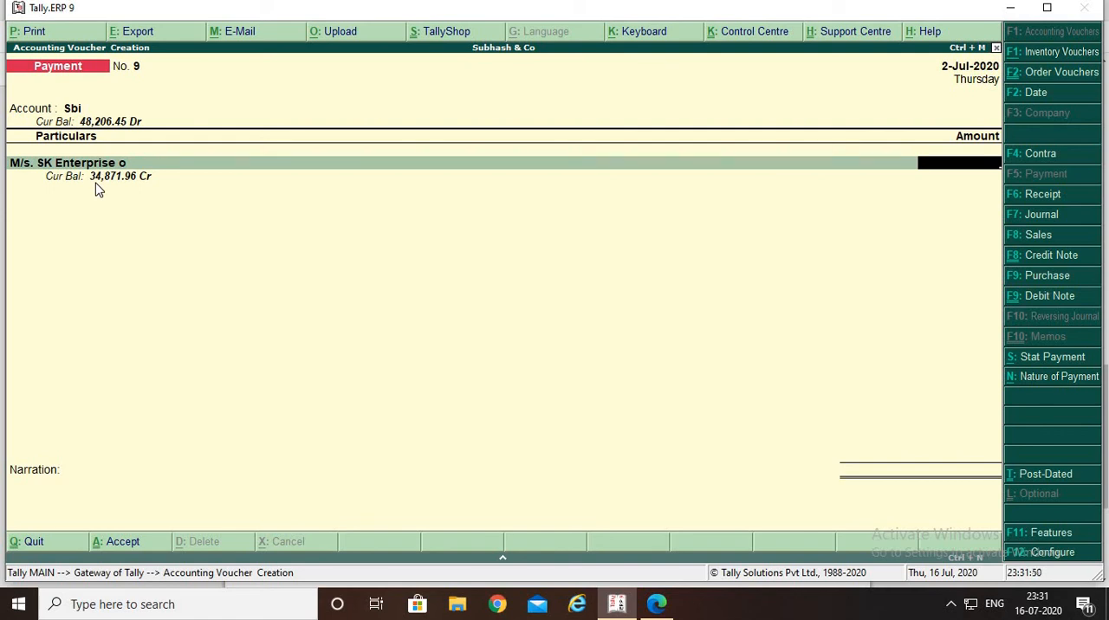
pyautogui.write('34')
pyautogui.write('871.96')
pyautogui.press('Return')
# Allocate the payment bill-wise against reference 1 for 637.20 Cr and invoice SKE/20-21/210 for 35,509.16 Dr
pyautogui.press('Return')
pyautogui.press('Return')
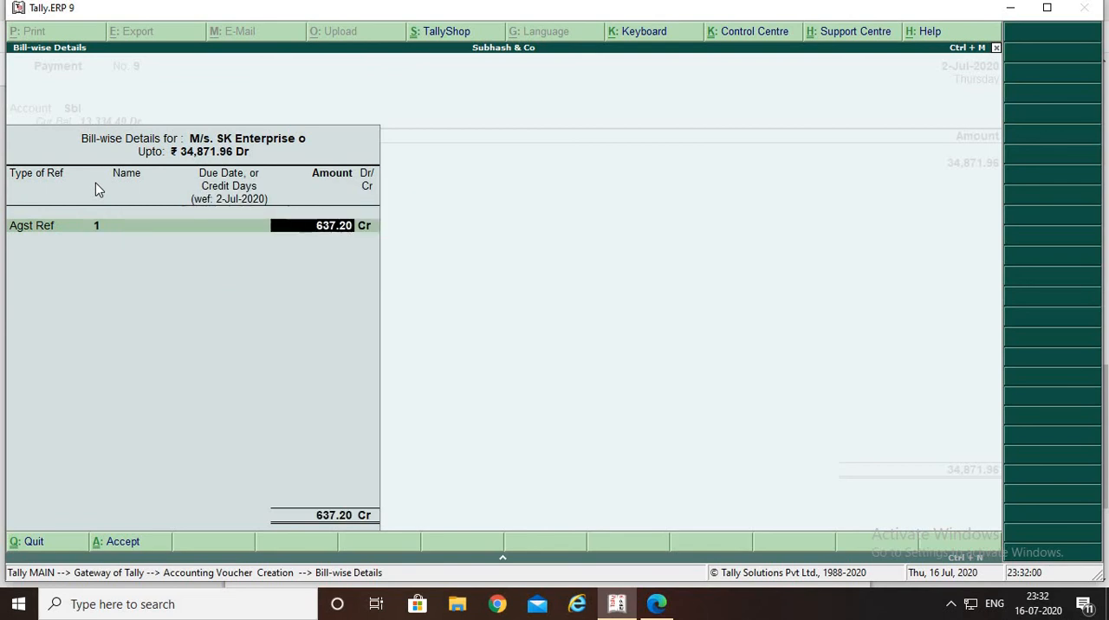
pyautogui.press('Return')
pyautogui.press('Return')
pyautogui.press('Return')
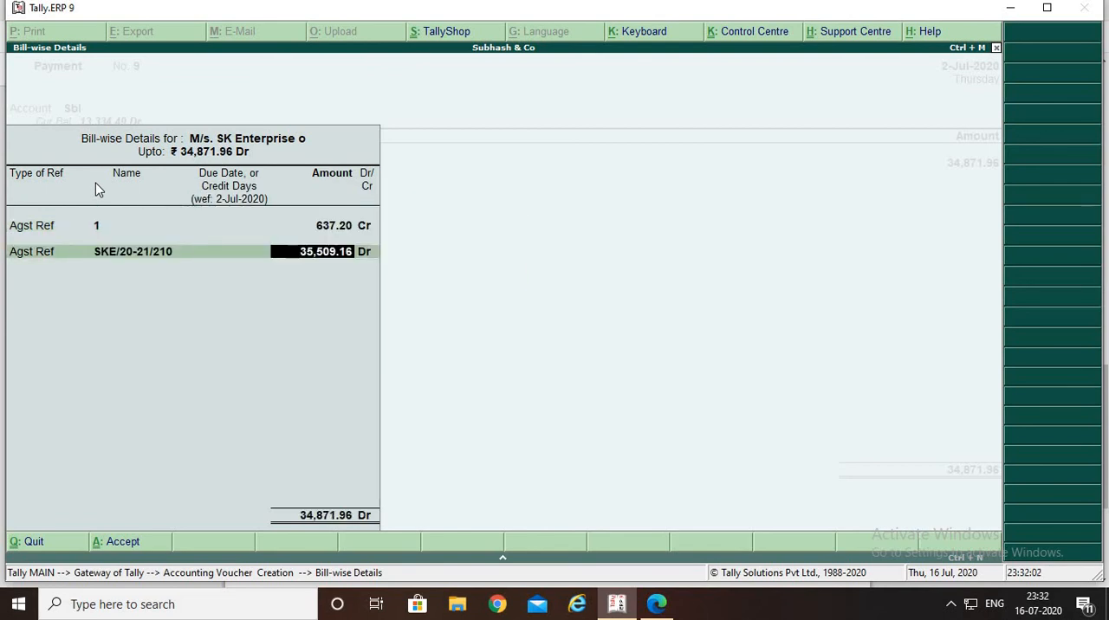
pyautogui.press('Return')
pyautogui.press('d')
# End the particulars list and accept the Sbi bank allocation as Cheque with the instrument number left blank
pyautogui.press('Return')
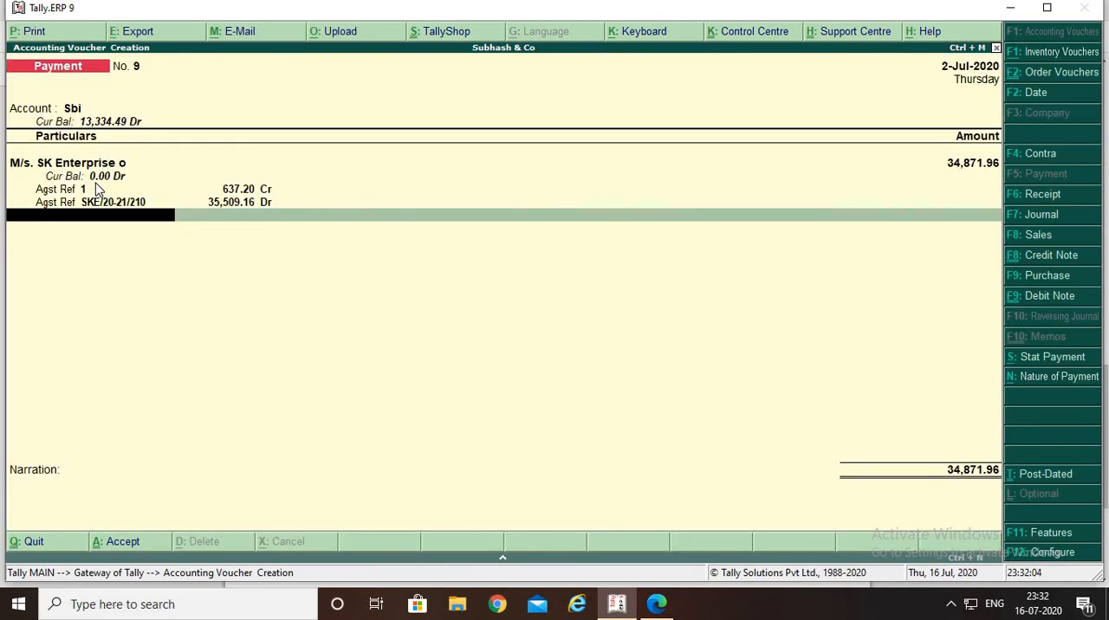
pyautogui.press('Return')
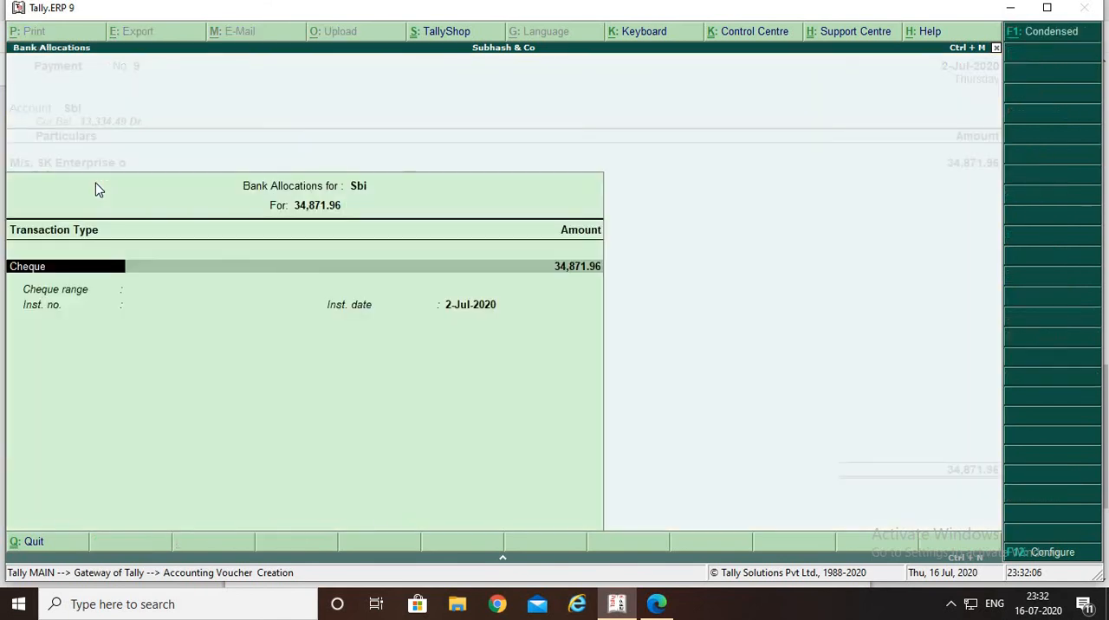
pyautogui.press('Return')
pyautogui.press('Return')
pyautogui.press('Return')
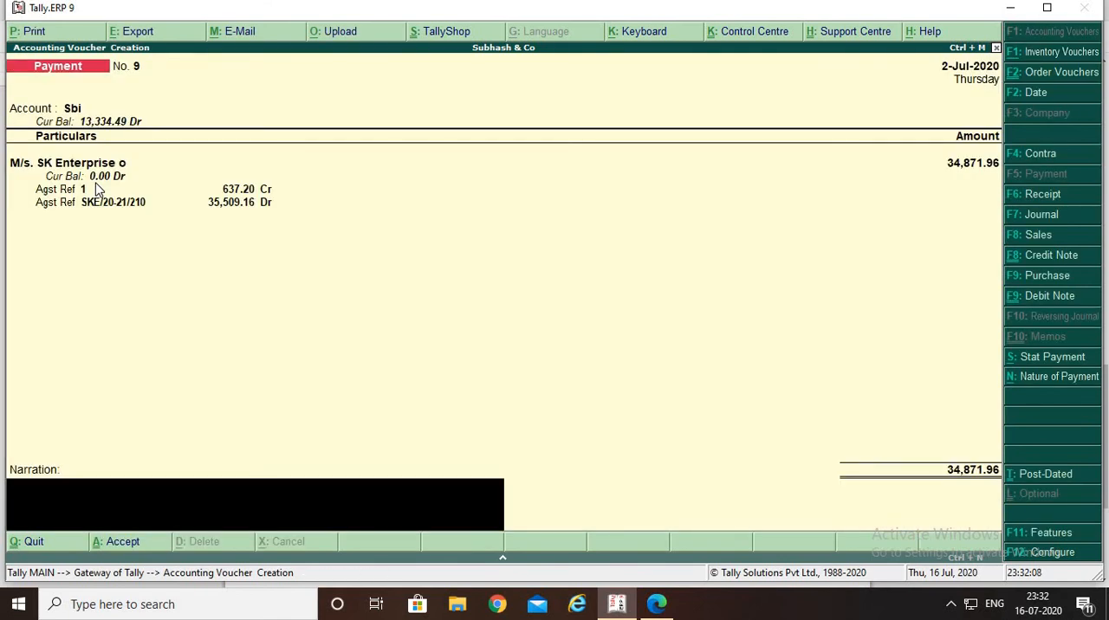
# Enter the narration "BEIN PAID BY NEFT" and save the Payment voucher
pyautogui.write('BEIN PAID BY R')
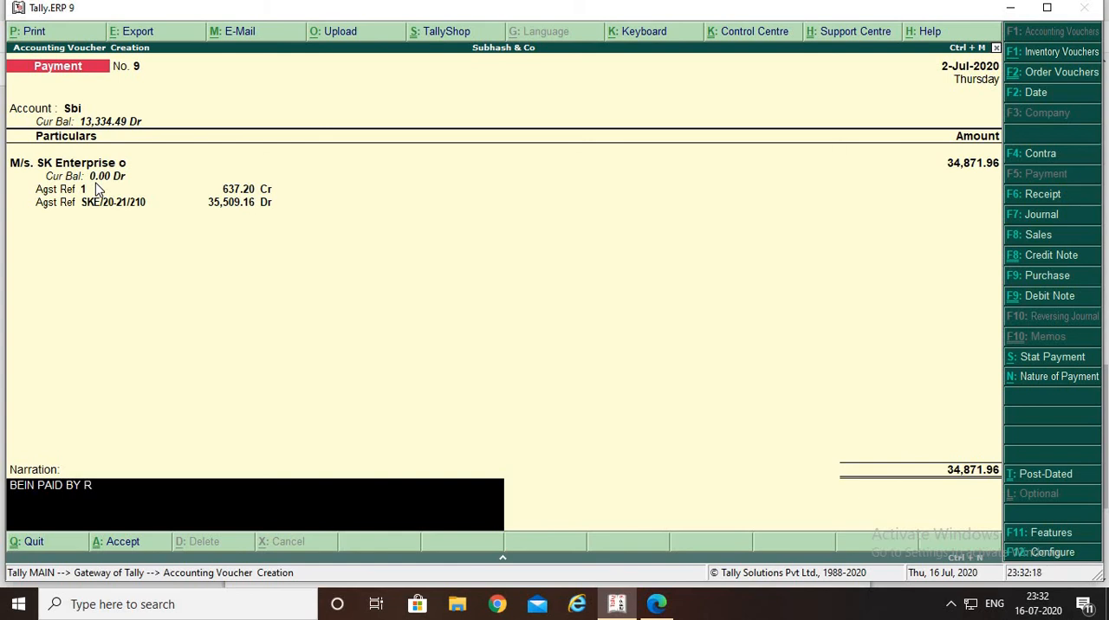
pyautogui.press('BackSpace')
pyautogui.write('NEFT')
pyautogui.press('Return')
pyautogui.press('Return')
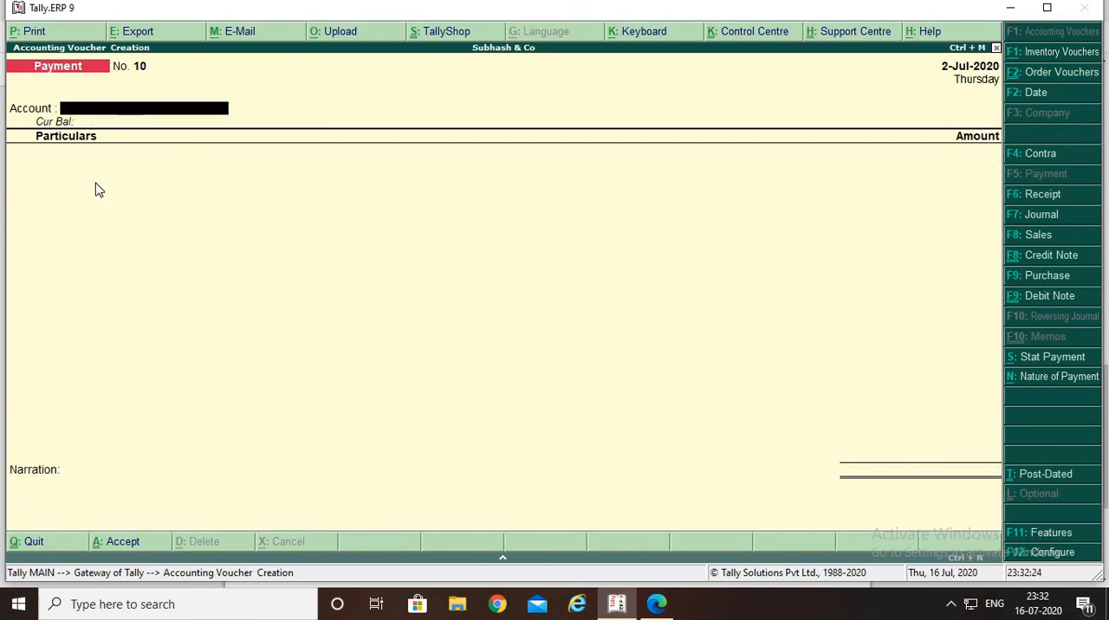
# Switch to the PURCHASE CYCLE PDF and review the expenditure cycle diagram on its first page
pyautogui.hotkey('alt', 'Tab')
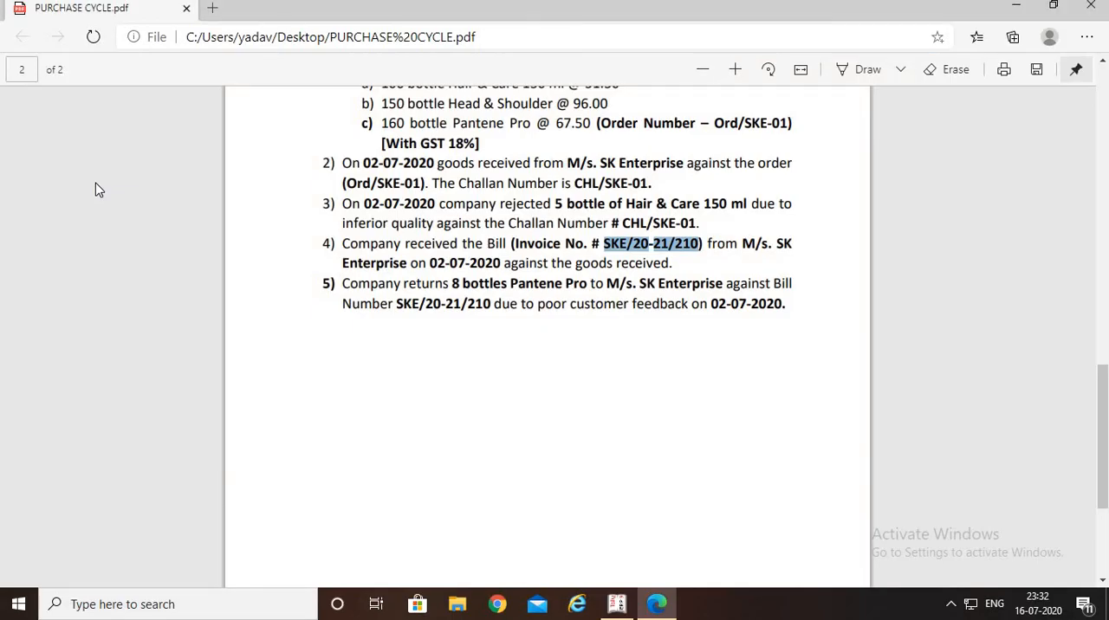
pyautogui.scroll(2, 93, 167)
pyautogui.scroll(10, 93, 167)
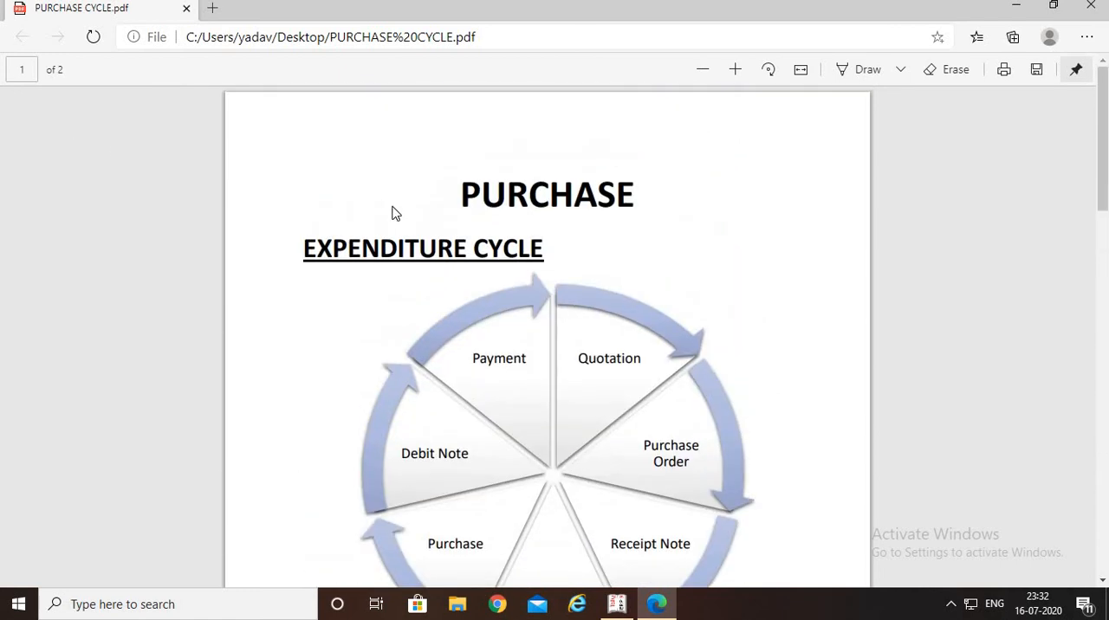
pyautogui.scroll(-3, 391, 213)
pyautogui.scroll(3, 431, 195)
pyautogui.scroll(-3, 624, 237)
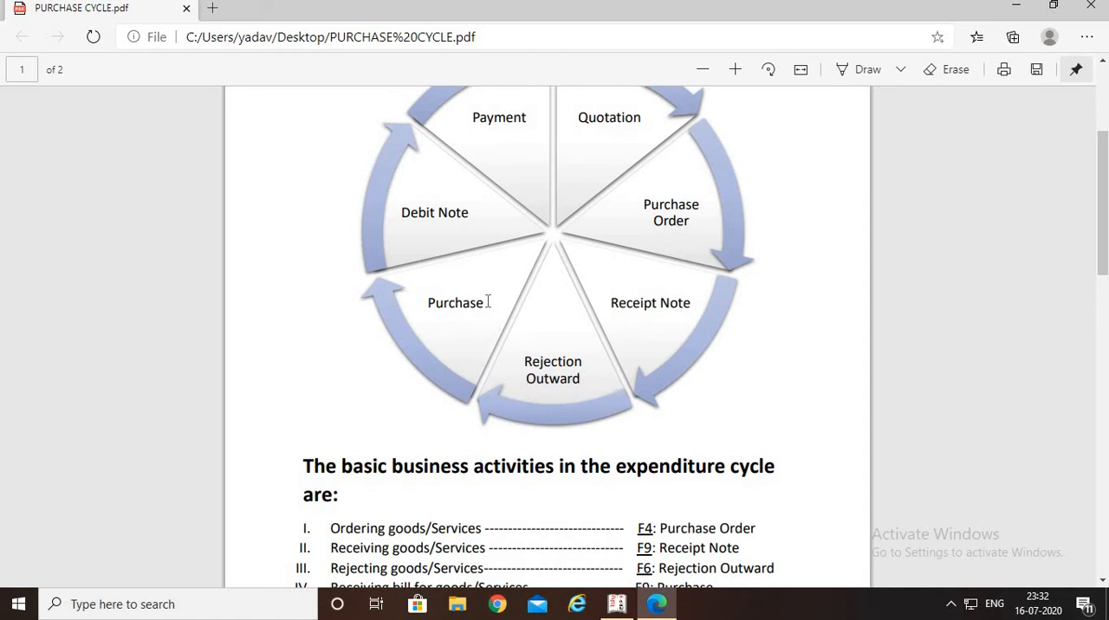
pyautogui.scroll(2, 459, 243)
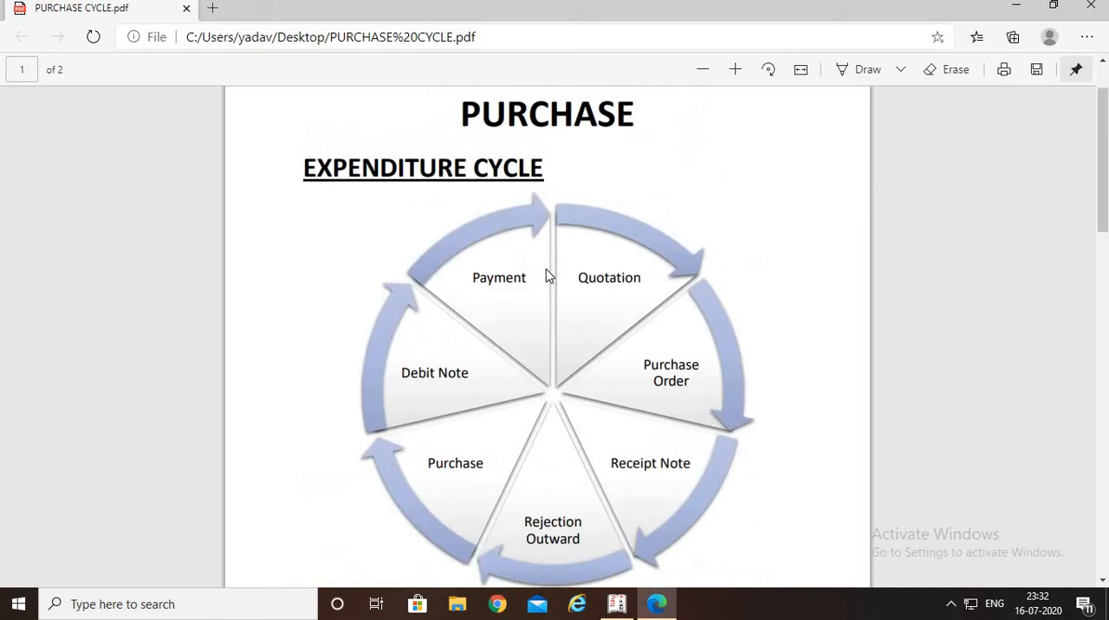